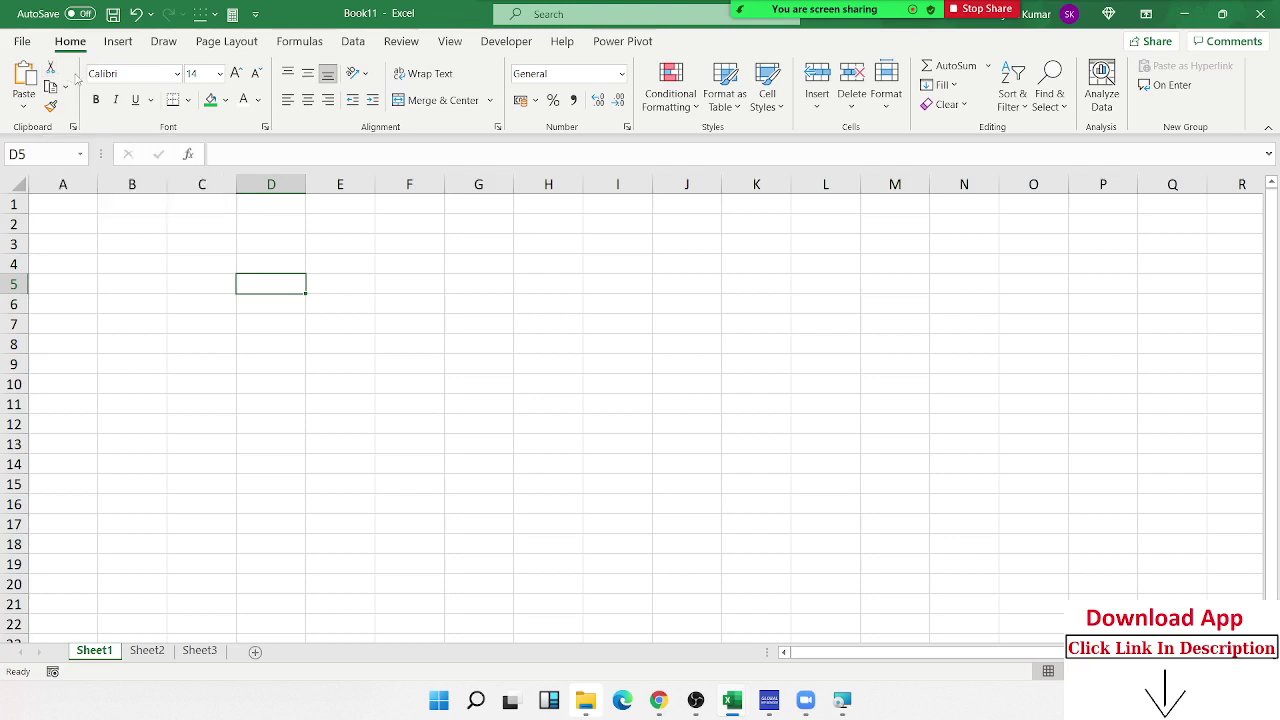
# Open the Data1 workbook from the File menu's Recent list.
pyautogui.click(29, 48)
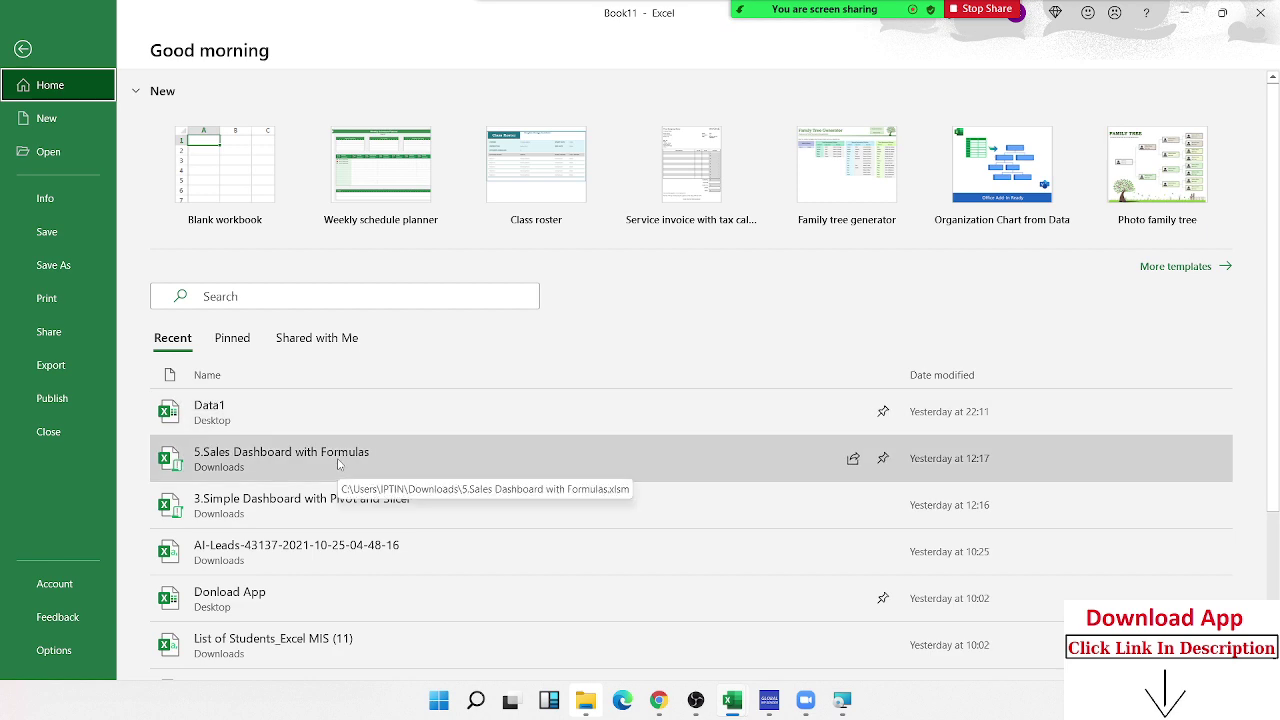
pyautogui.click(314, 420)
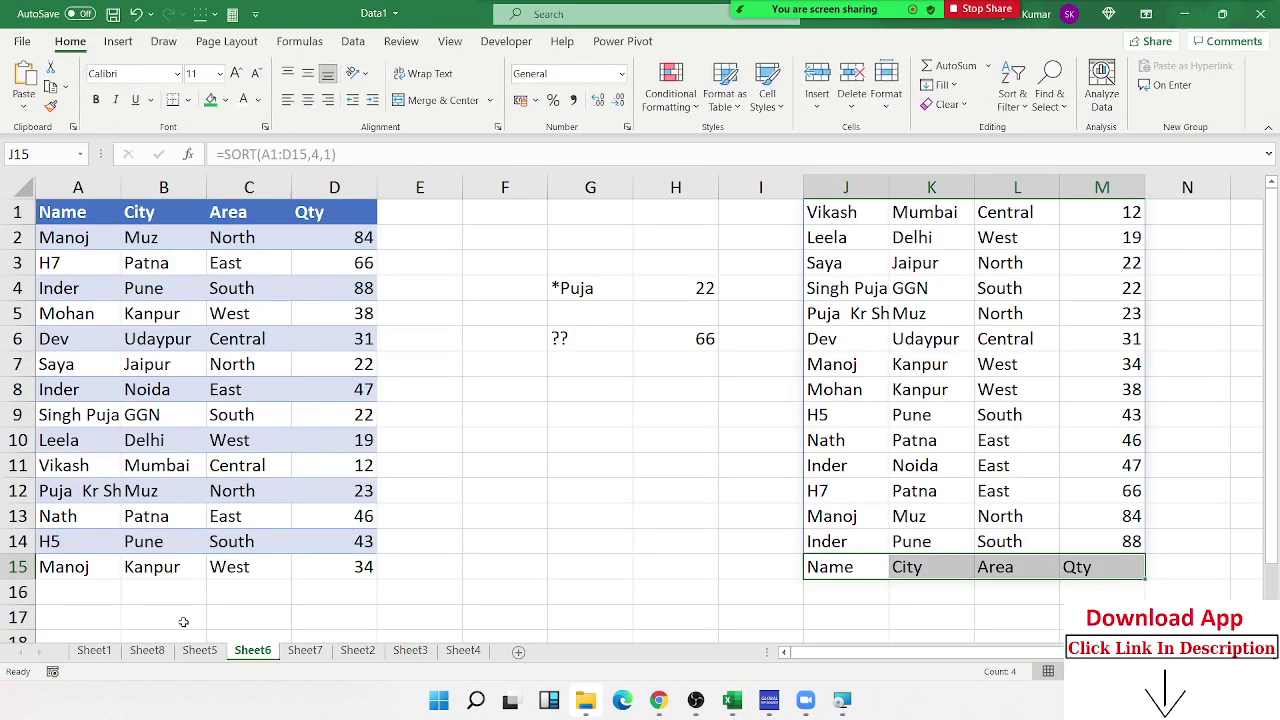
# Switch to Sheet1 and check how far the raw data table extends.
pyautogui.click(110, 654)
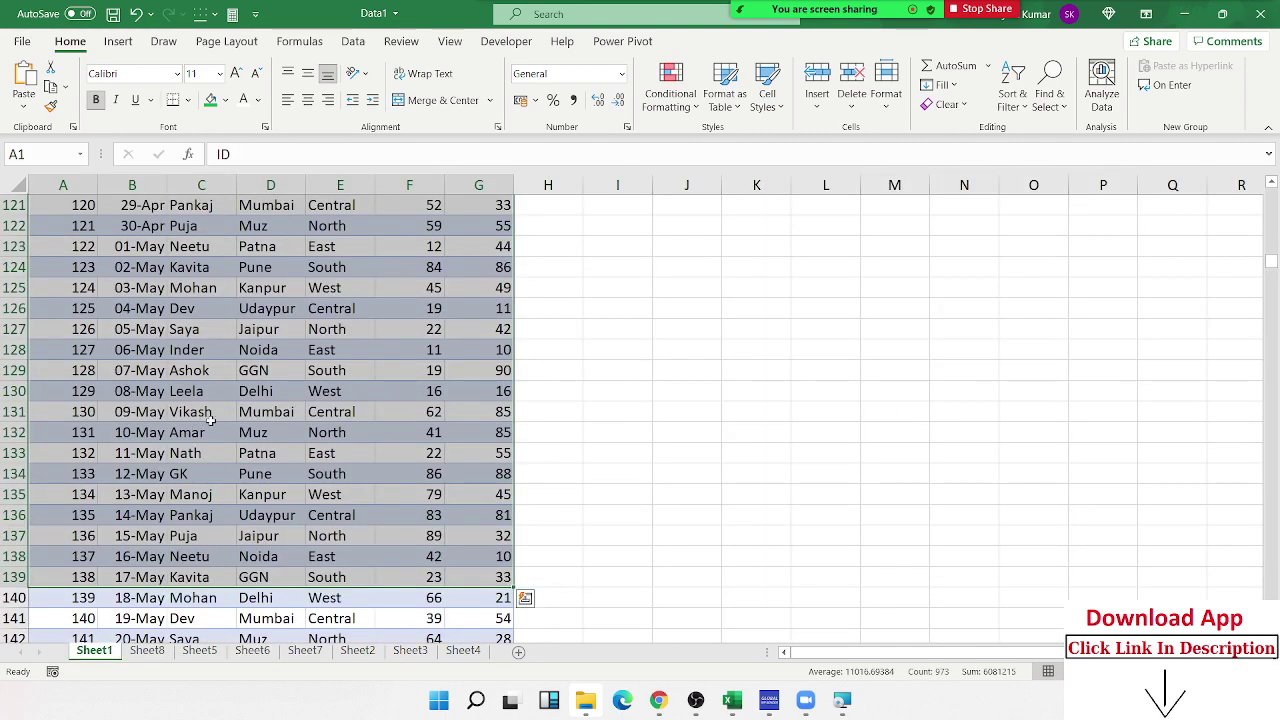
pyautogui.click(256, 399)
pyautogui.hotkey('ctrl', 'Up')
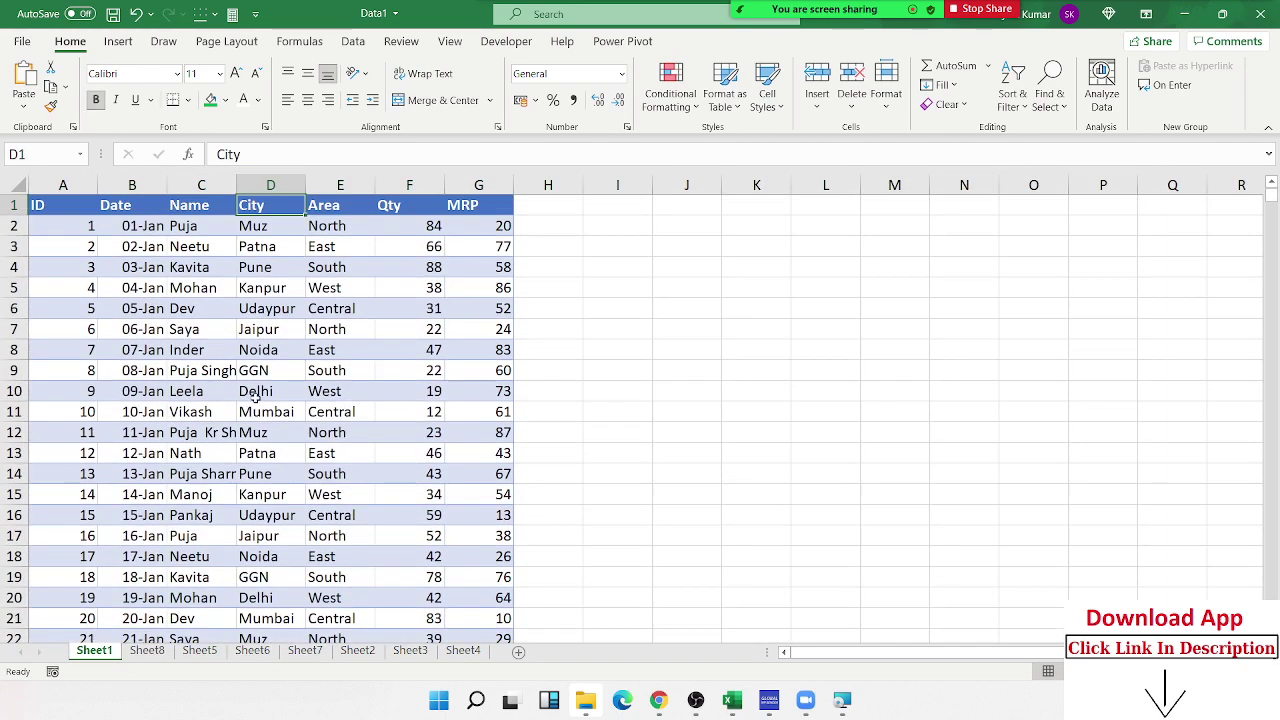
pyautogui.hotkey('ctrl', 'Left')
pyautogui.hotkey('ctrl', 'Down')
pyautogui.press('Down')
pyautogui.press('Up')
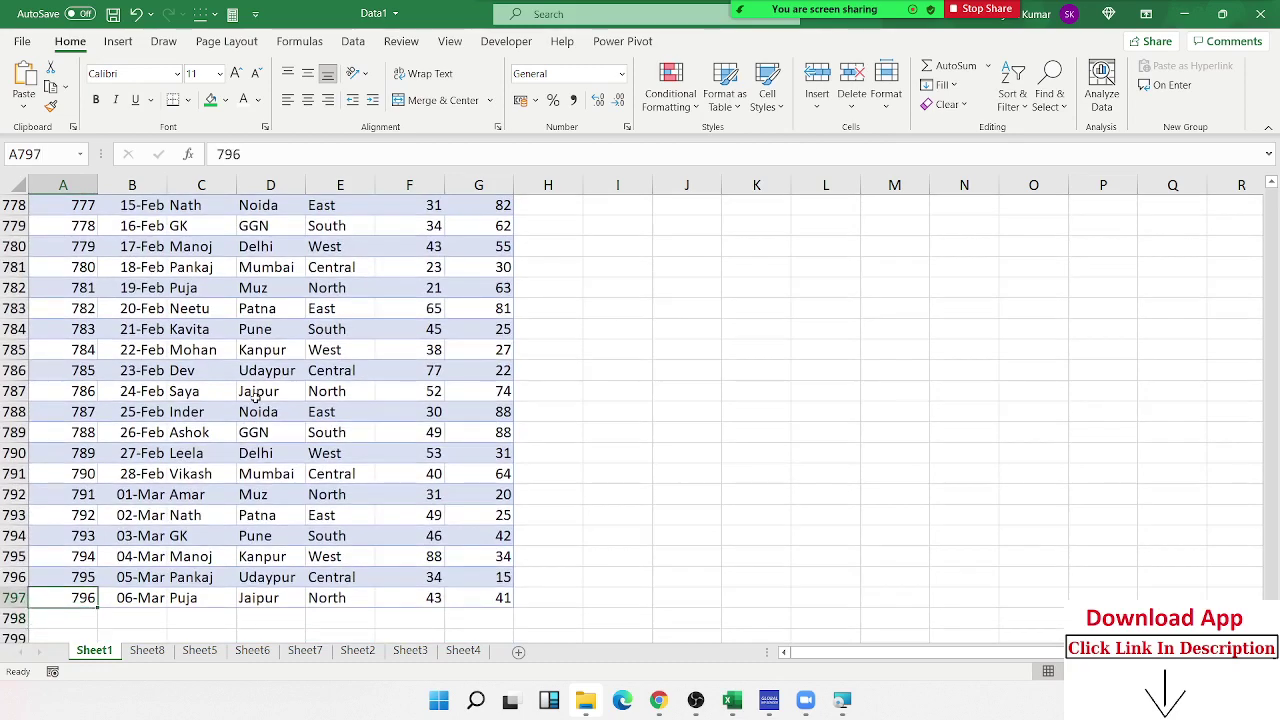
pyautogui.hotkey('ctrl', 'Up')
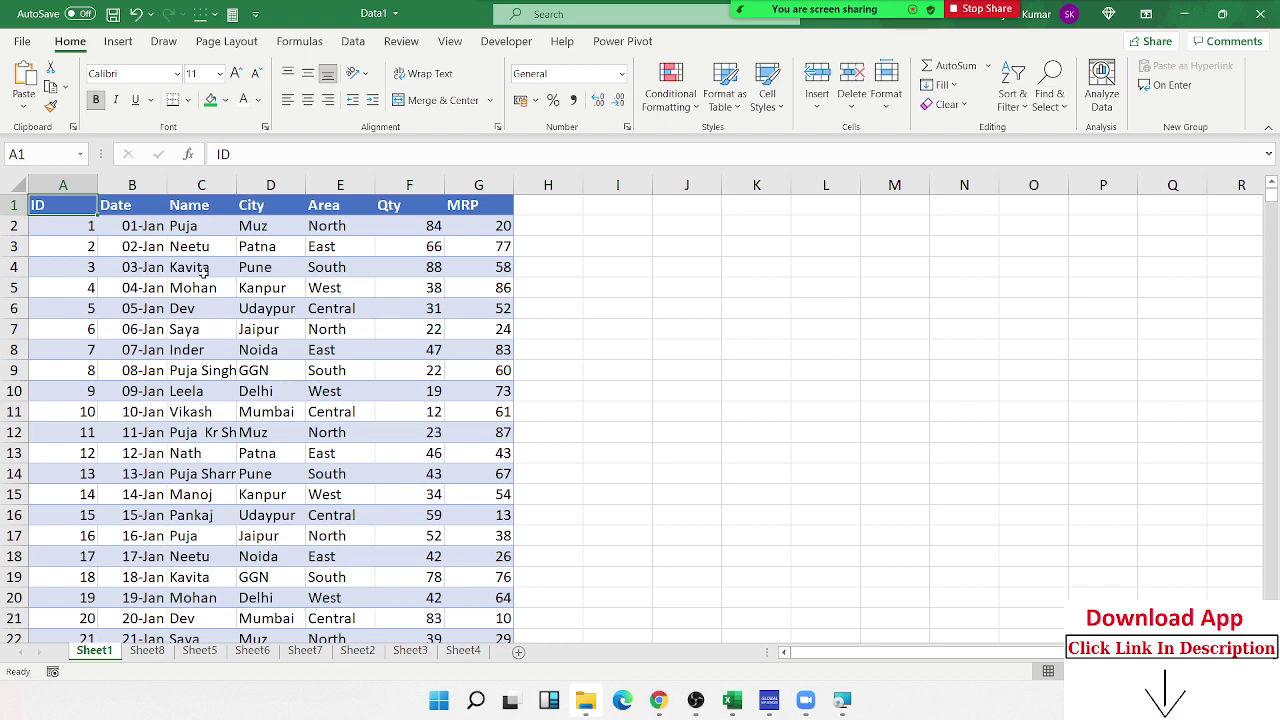
# Look over sample Name and Qty values in the source data.
pyautogui.moveTo(196, 226); pyautogui.dragTo(196, 370)
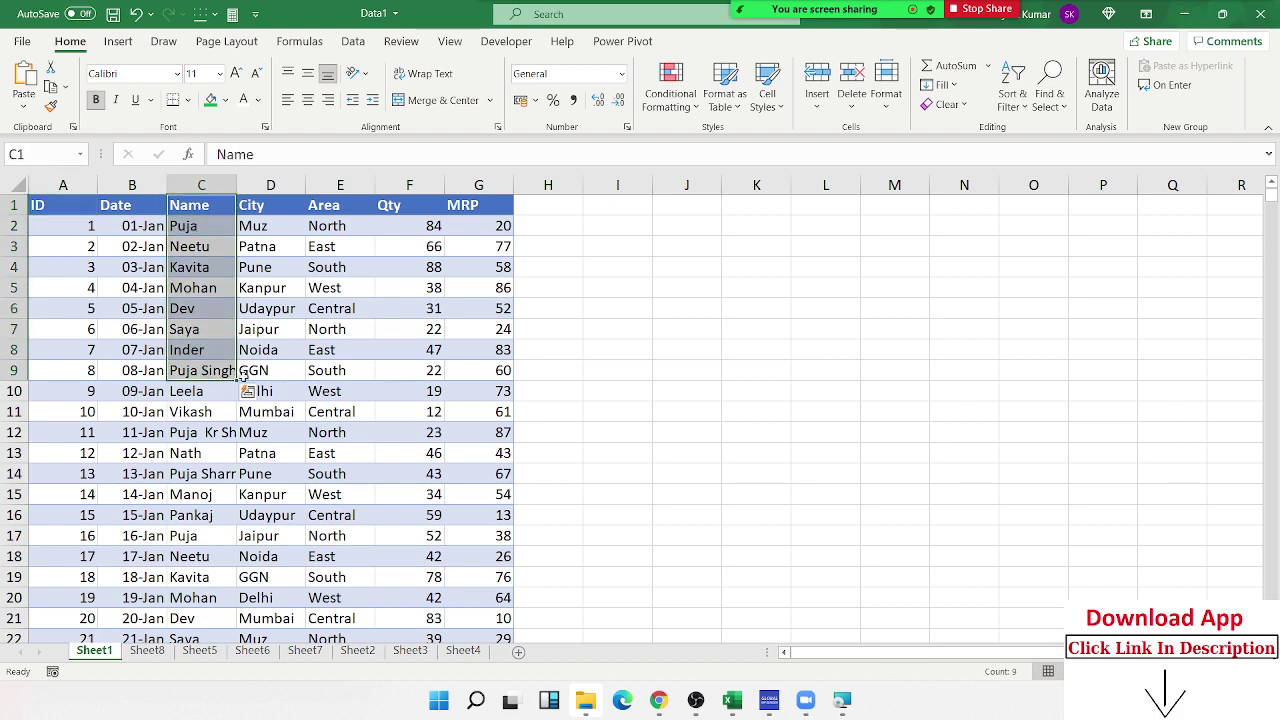
pyautogui.moveTo(424, 222); pyautogui.dragTo(432, 330)
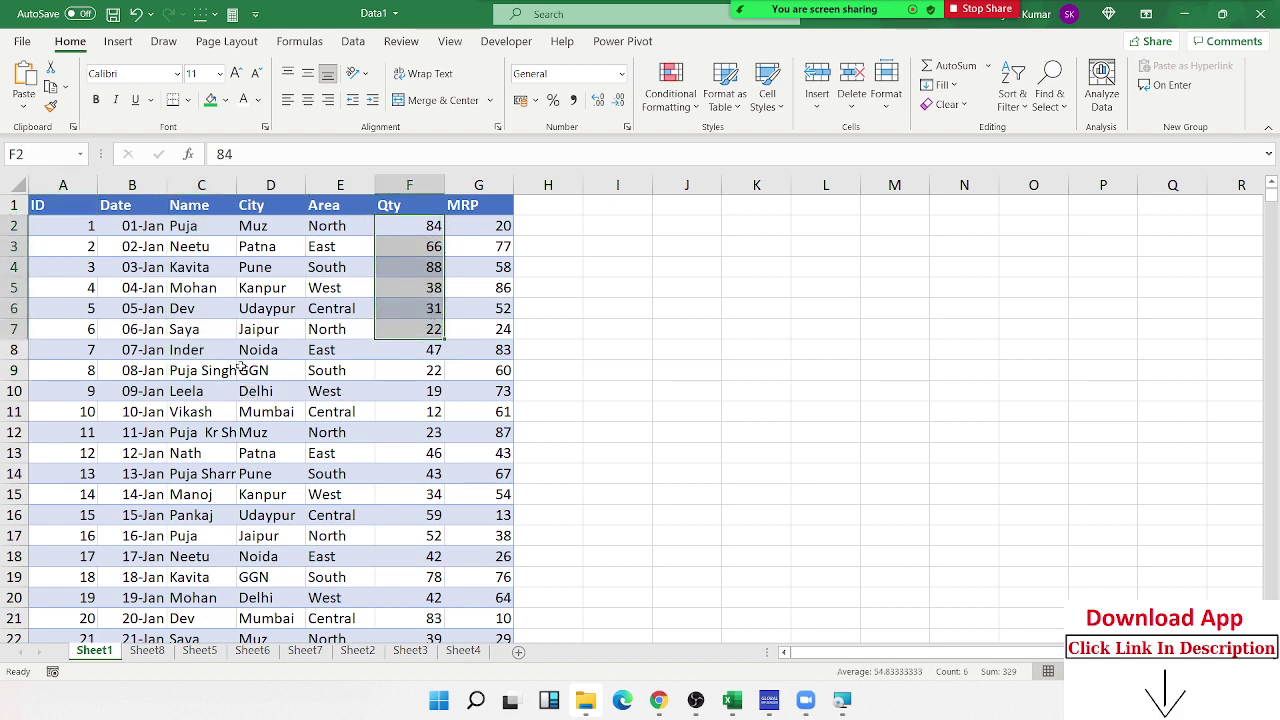
pyautogui.scroll(-7, 245, 350)
pyautogui.scroll(-5, 245, 355)
pyautogui.scroll(1, 243, 363)
pyautogui.scroll(9, 245, 350)
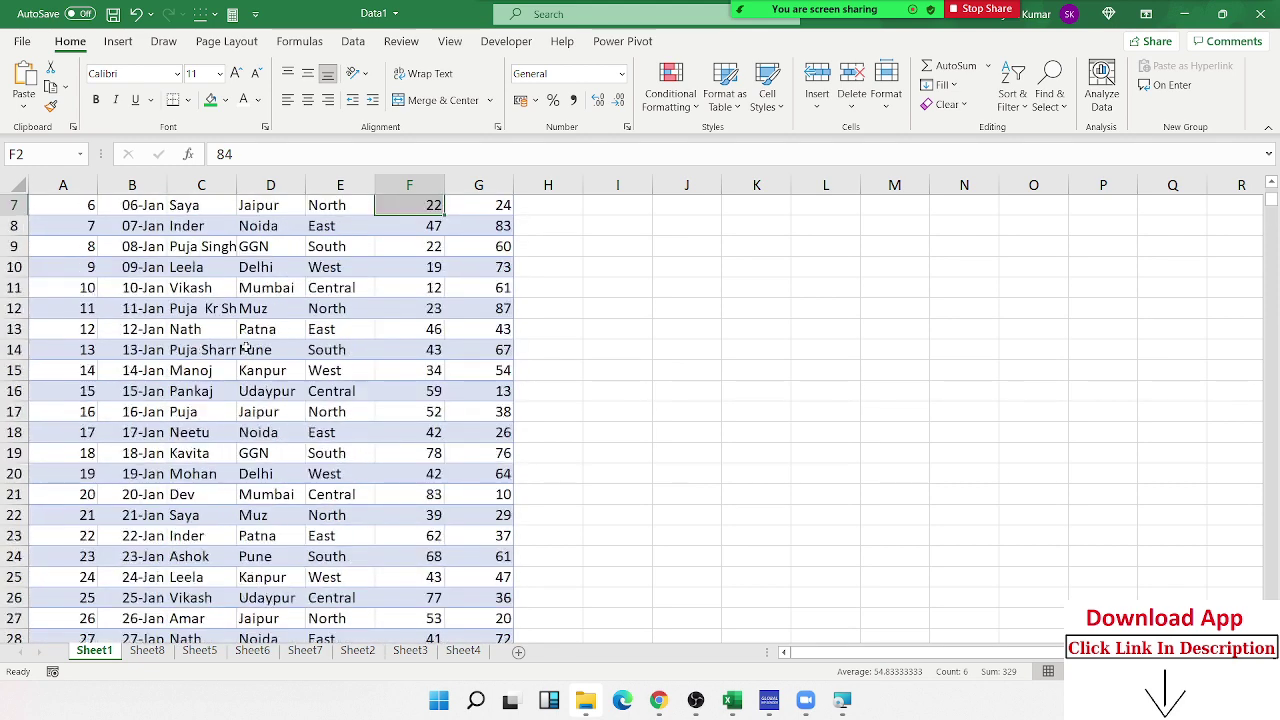
pyautogui.scroll(2, 248, 340)
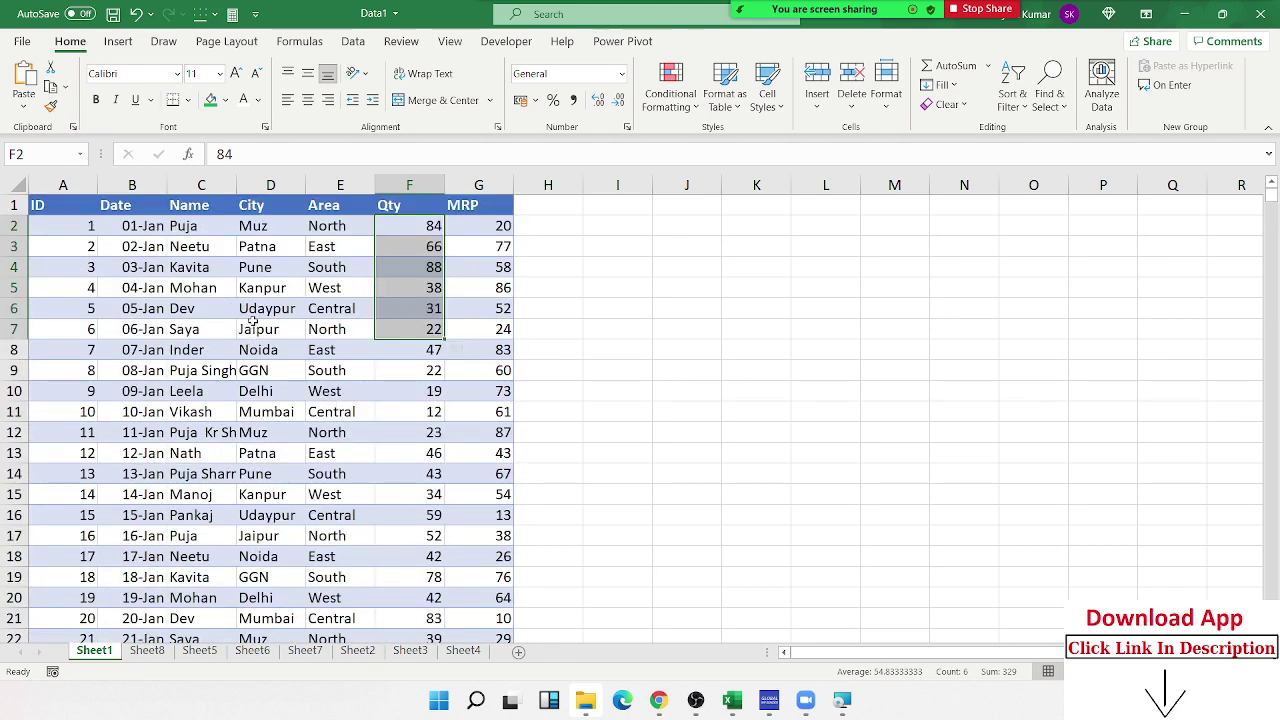
# Select the whole table from the ID header across to MRP and down to row 797.
pyautogui.click(81, 204)
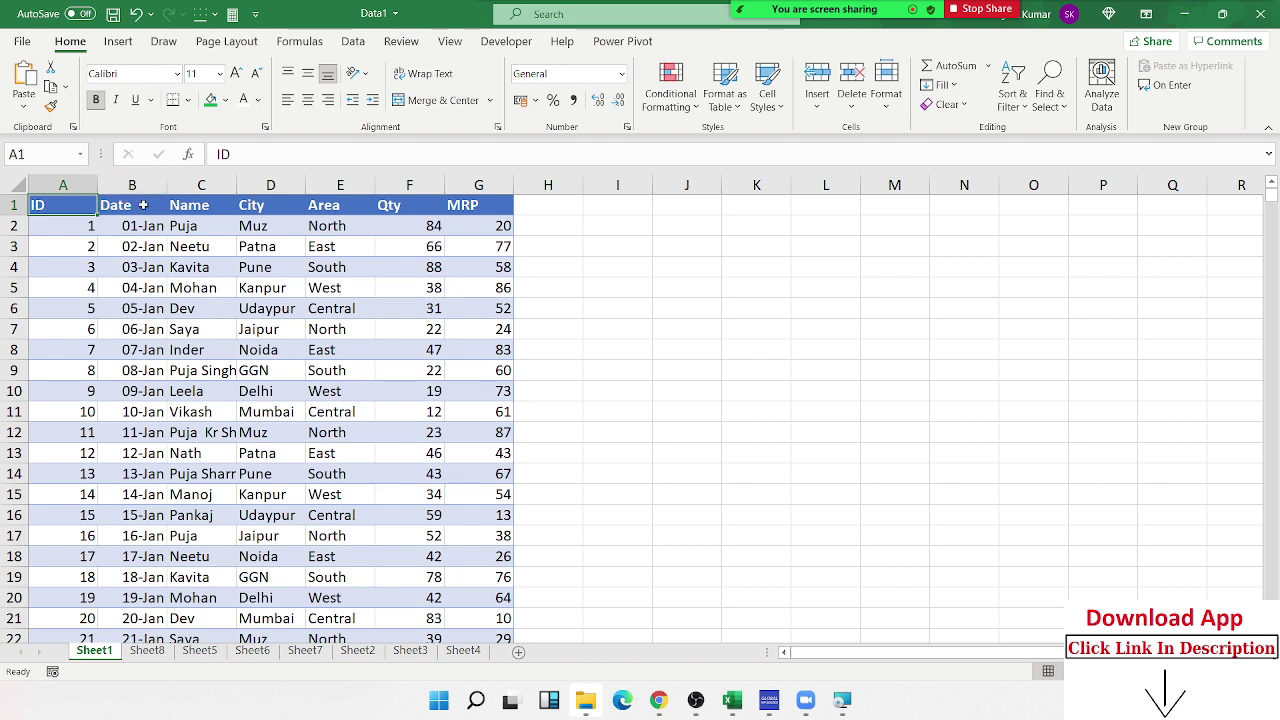
pyautogui.hotkey('ctrl', 'shift', 'Right')
pyautogui.hotkey('ctrl', 'shift', 'Down')
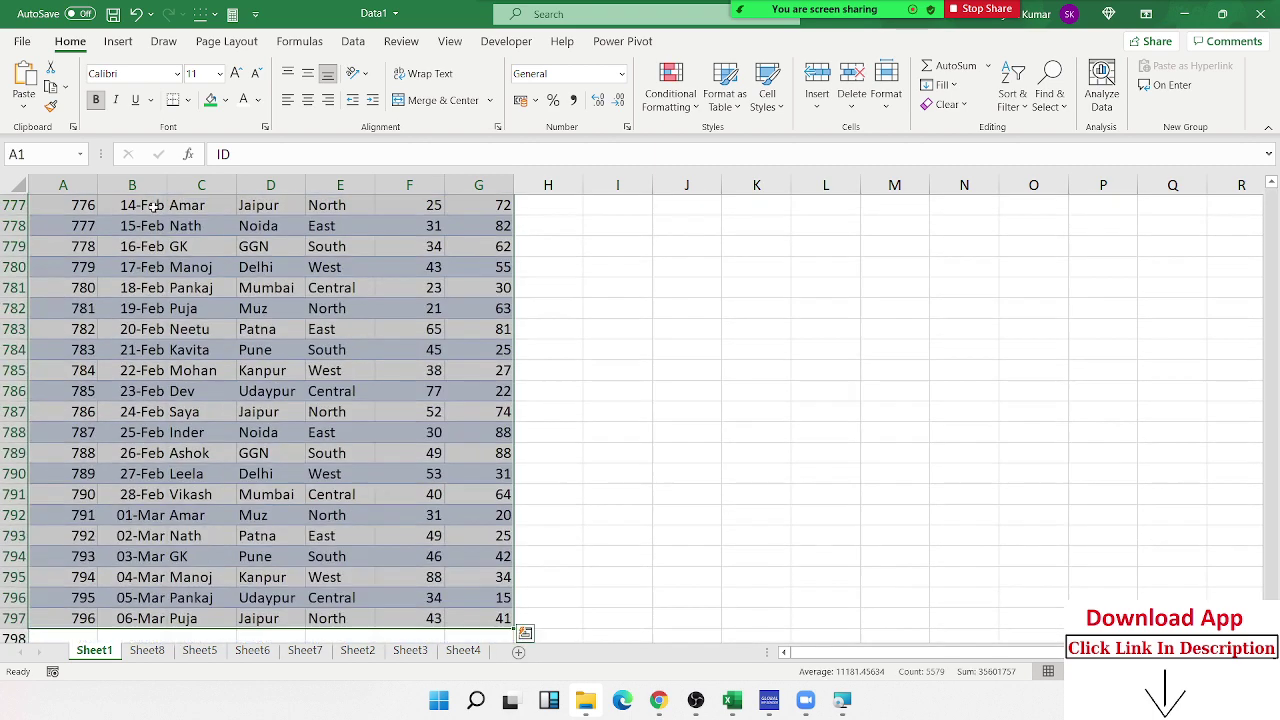
# Insert a PivotTable from Sheet1!$A$1:$G$797 on a new worksheet.
pyautogui.click(119, 41)
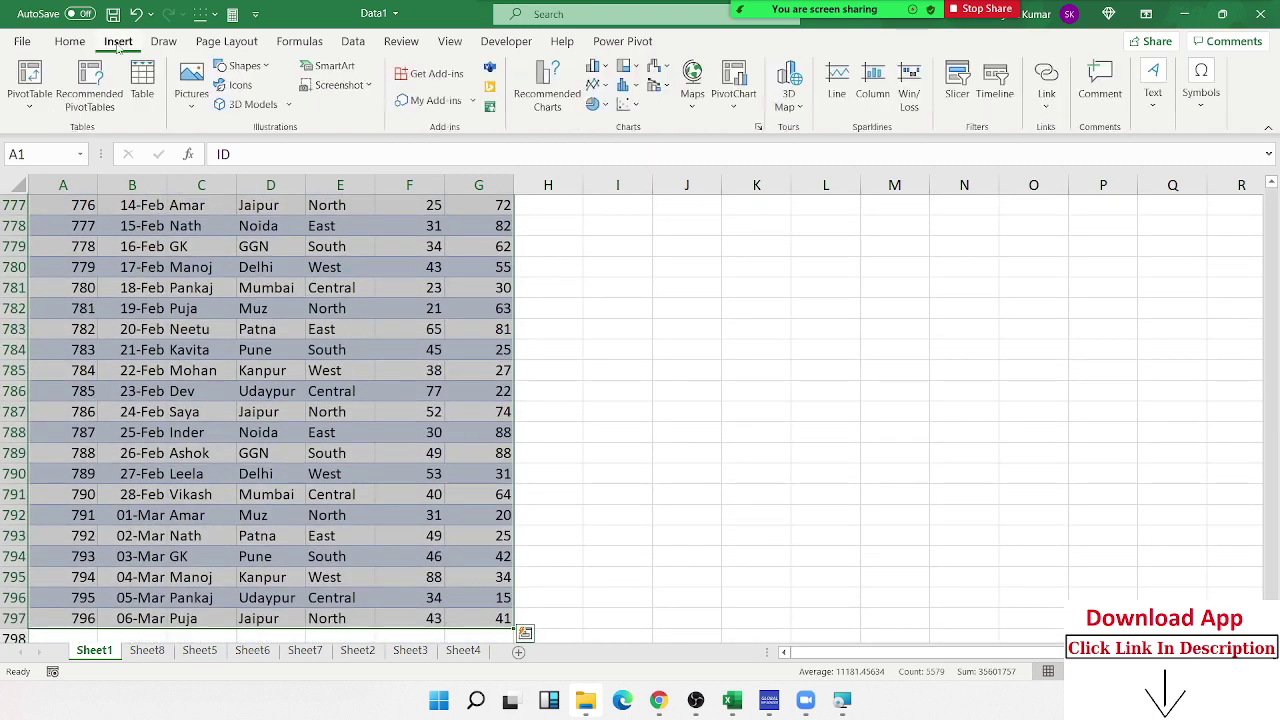
pyautogui.click(44, 79)
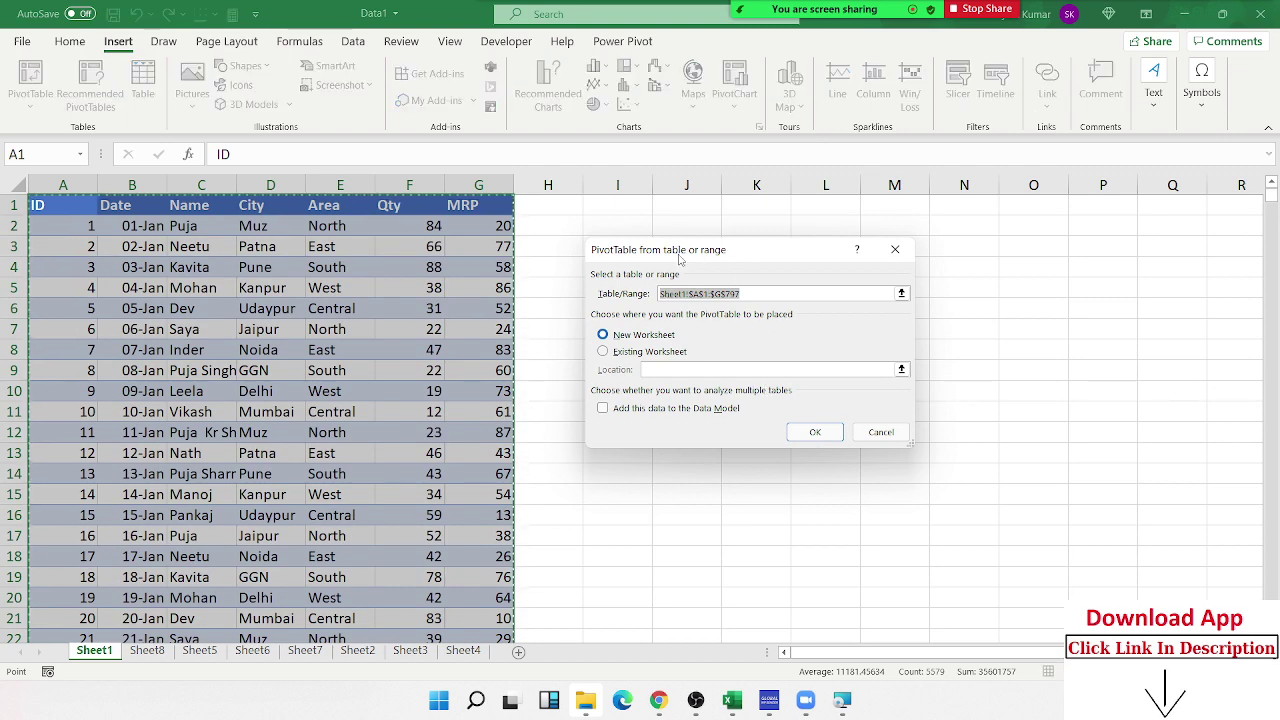
pyautogui.moveTo(680, 250); pyautogui.dragTo(645, 219)
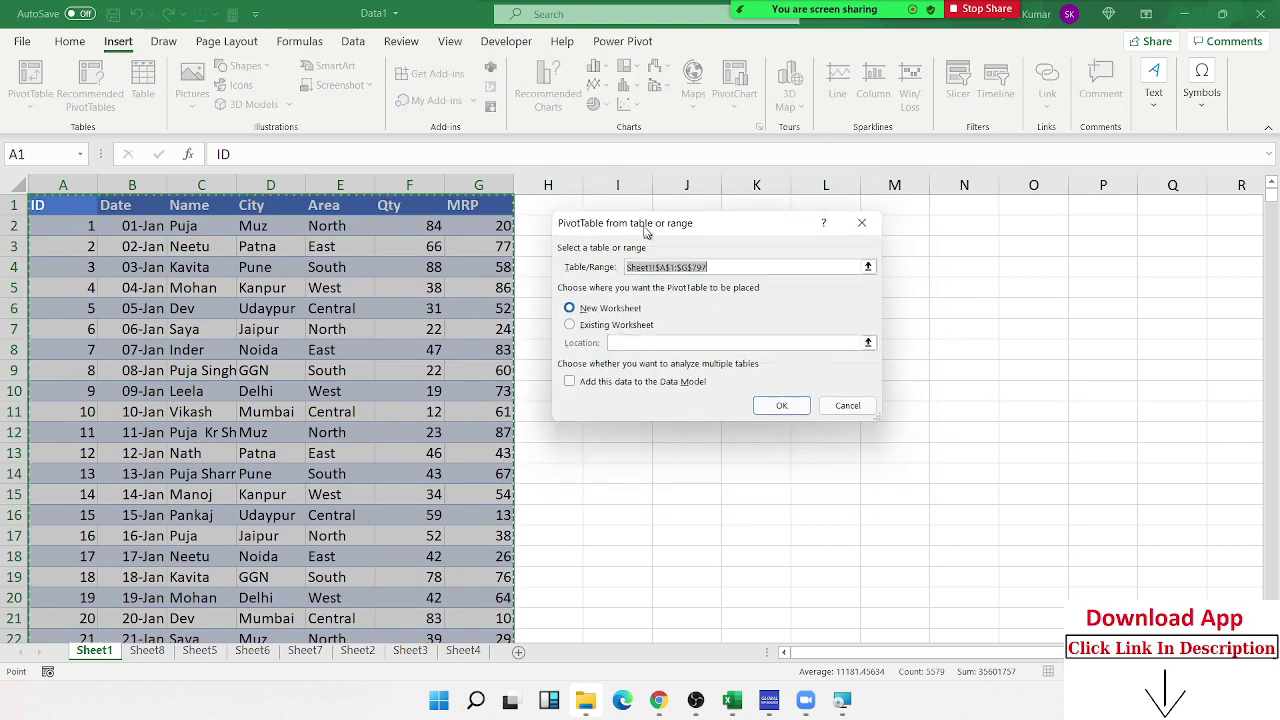
pyautogui.click(778, 406)
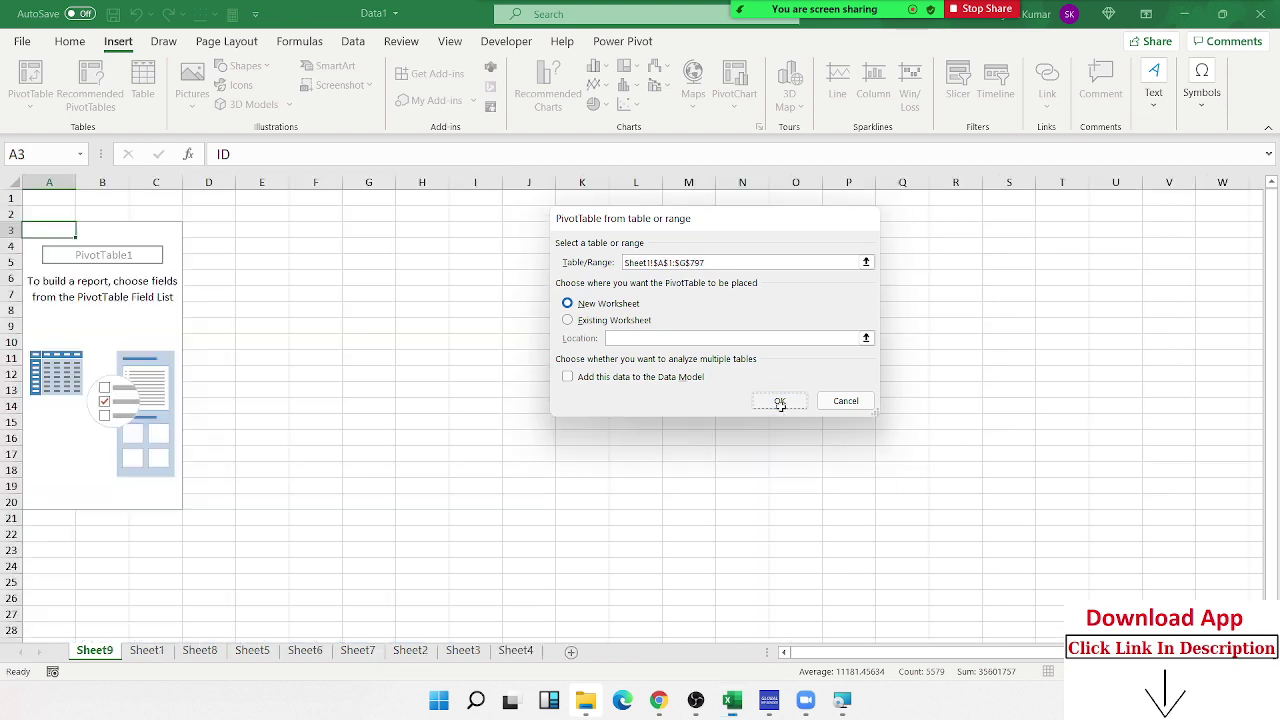
pyautogui.click(780, 406)
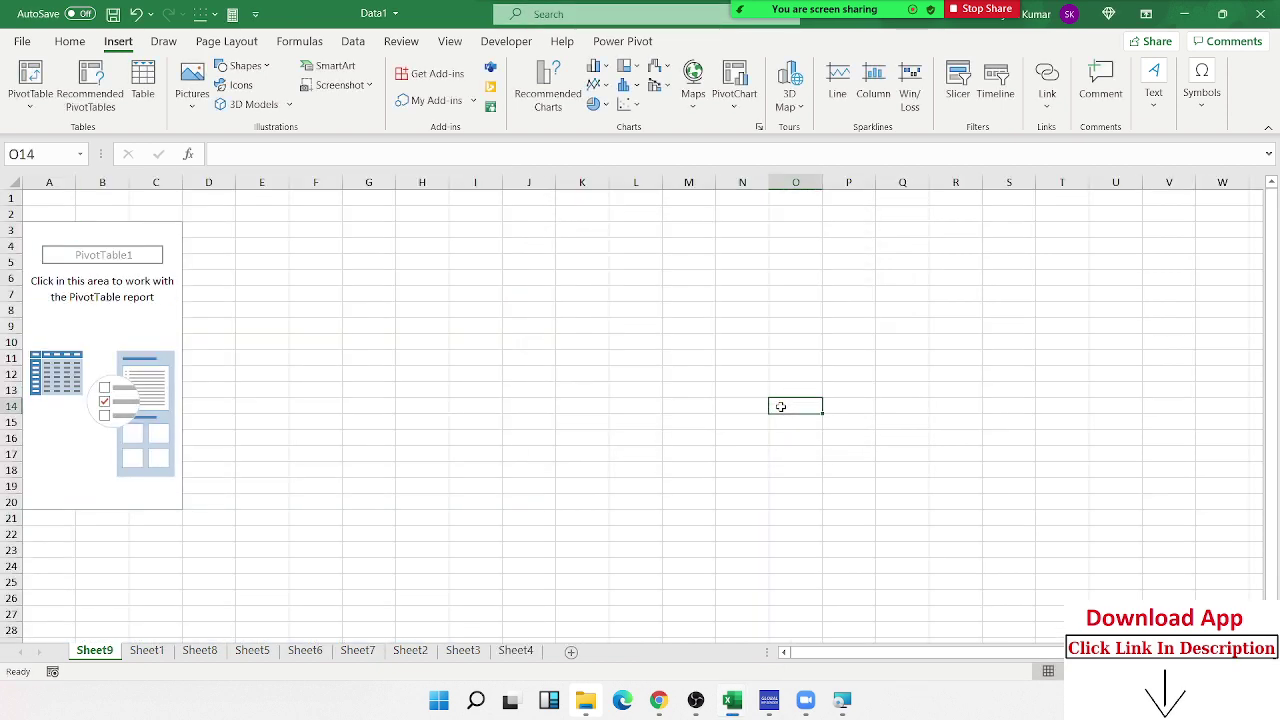
# Activate PivotTable1 on Sheet9 so its field list shows ID through MRP.
pyautogui.click(103, 298)
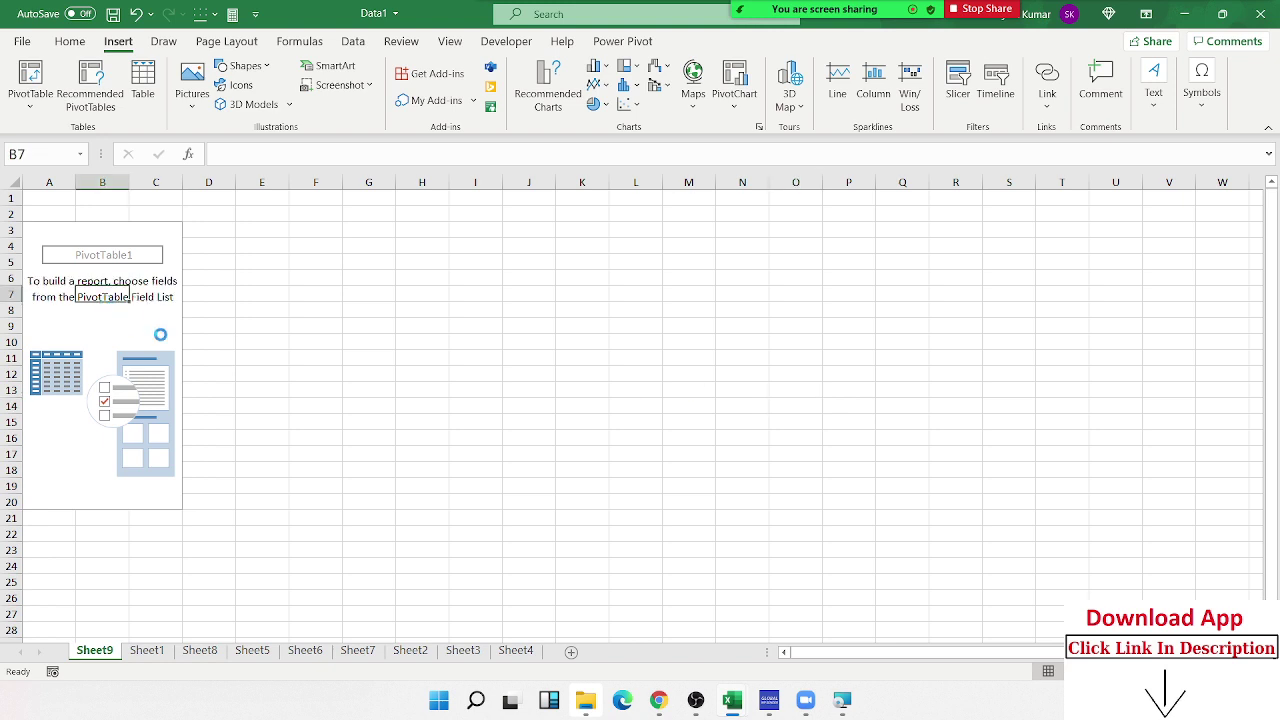
pyautogui.click(302, 325)
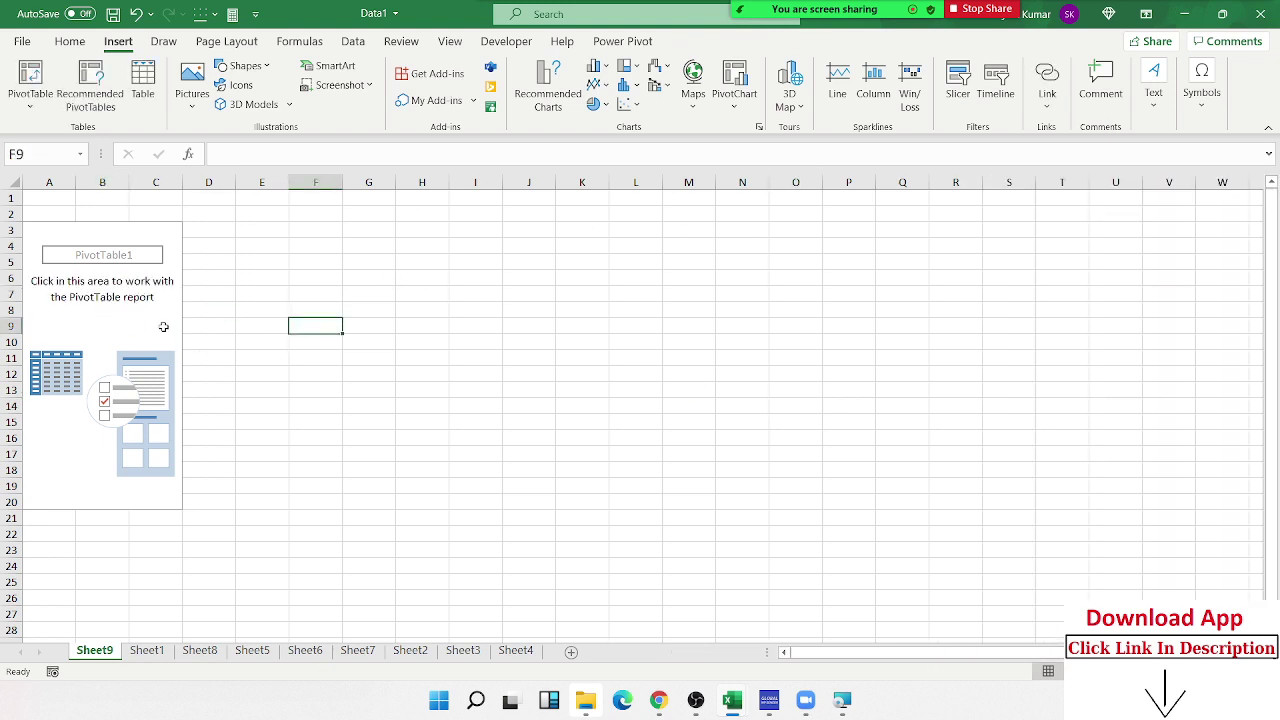
pyautogui.click(163, 327)
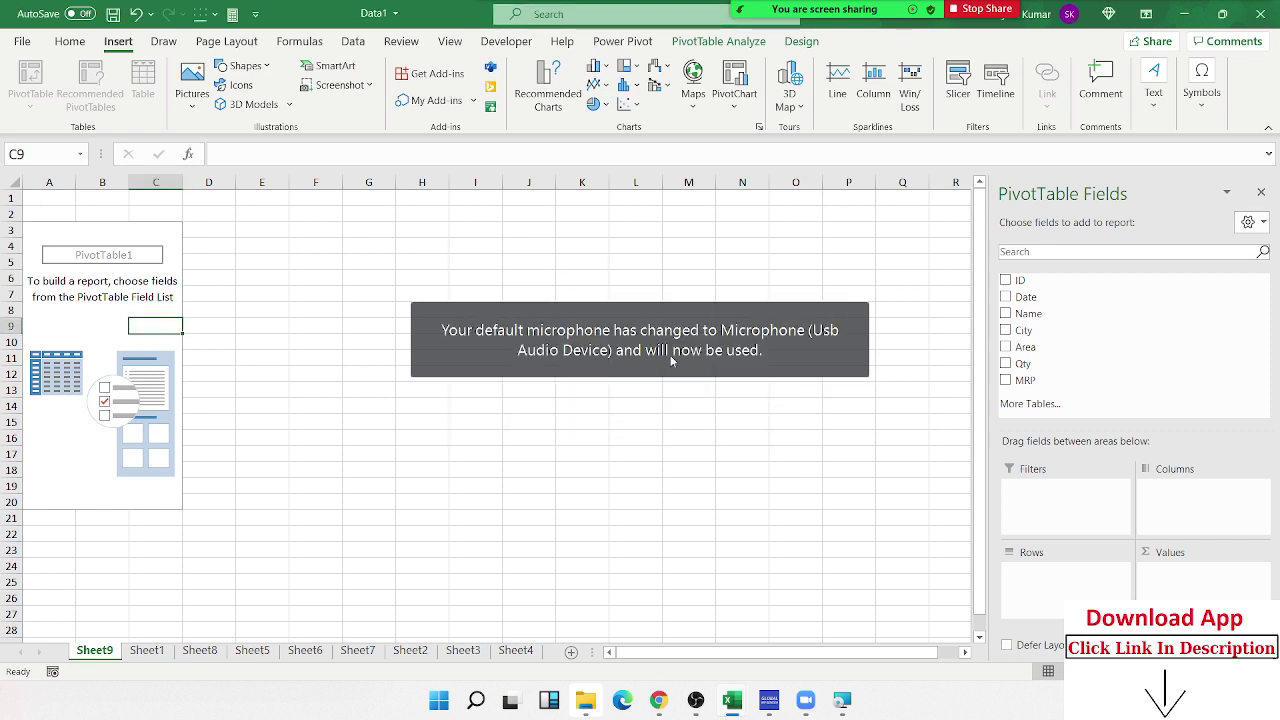
pyautogui.click(137, 277)
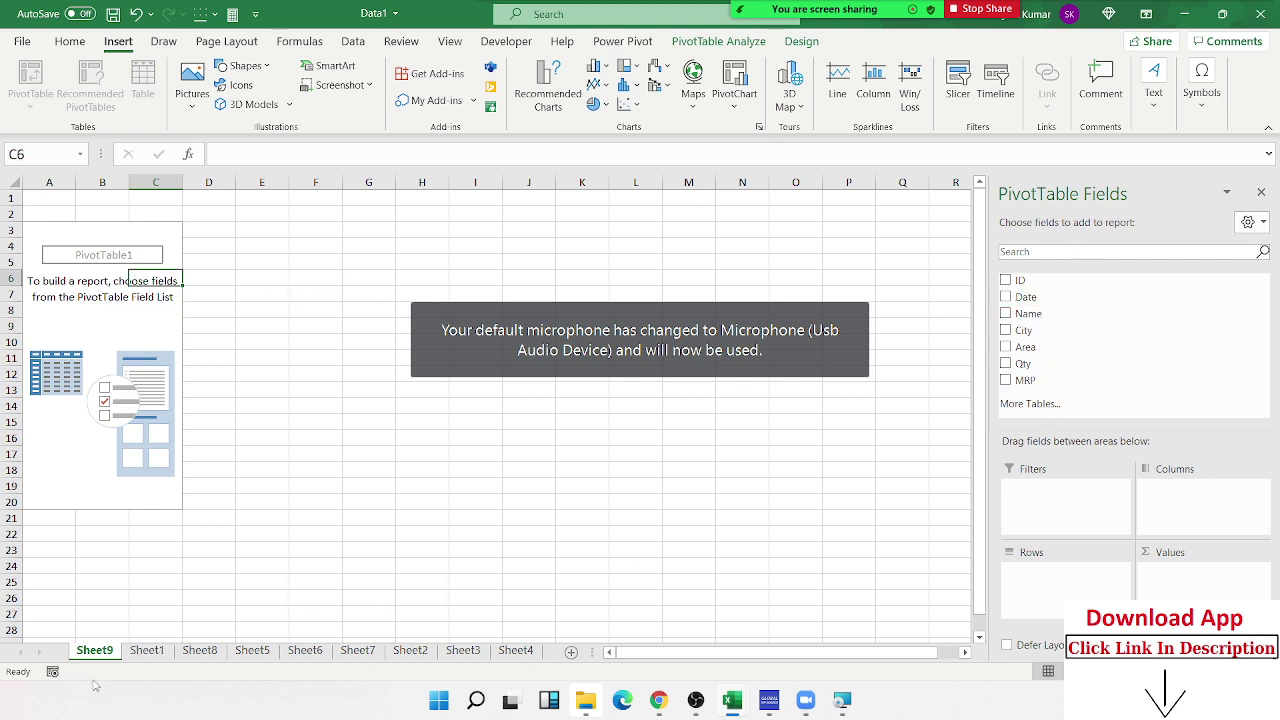
pyautogui.click(137, 651)
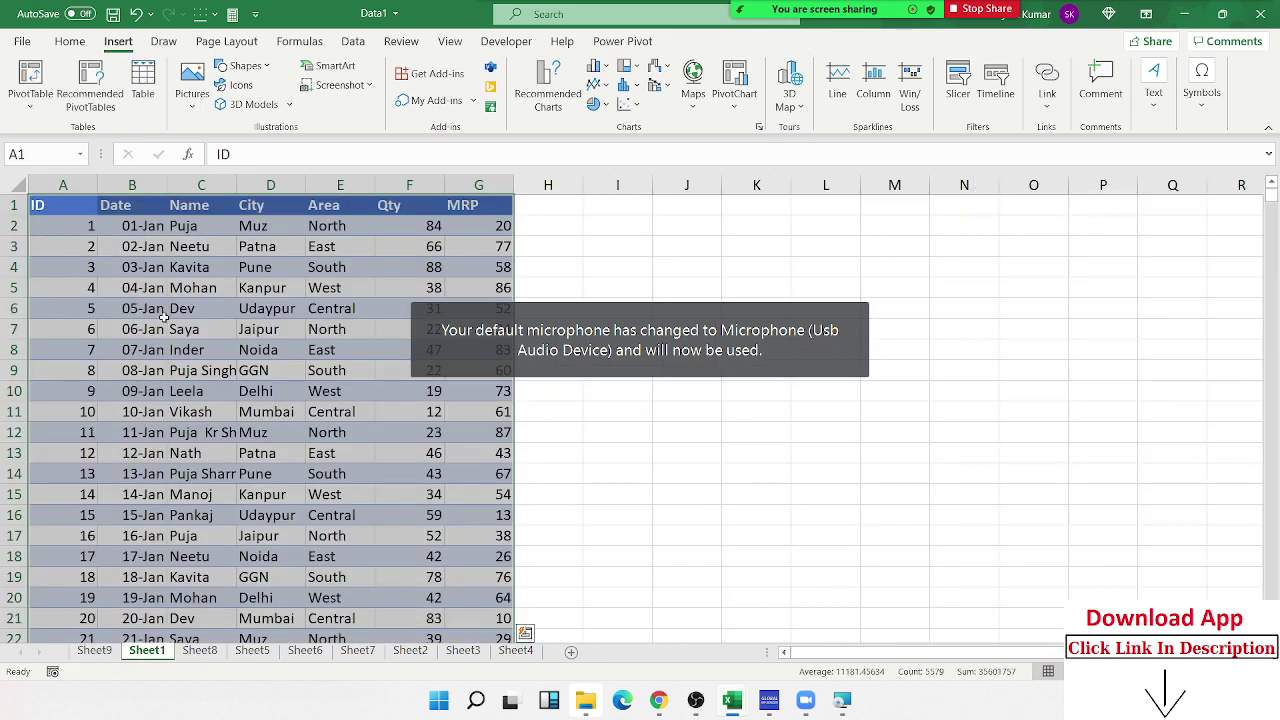
pyautogui.moveTo(130, 266)
pyautogui.mouseDown()
pyautogui.moveTo(357, 415)
pyautogui.moveTo(440, 518)
pyautogui.mouseUp()
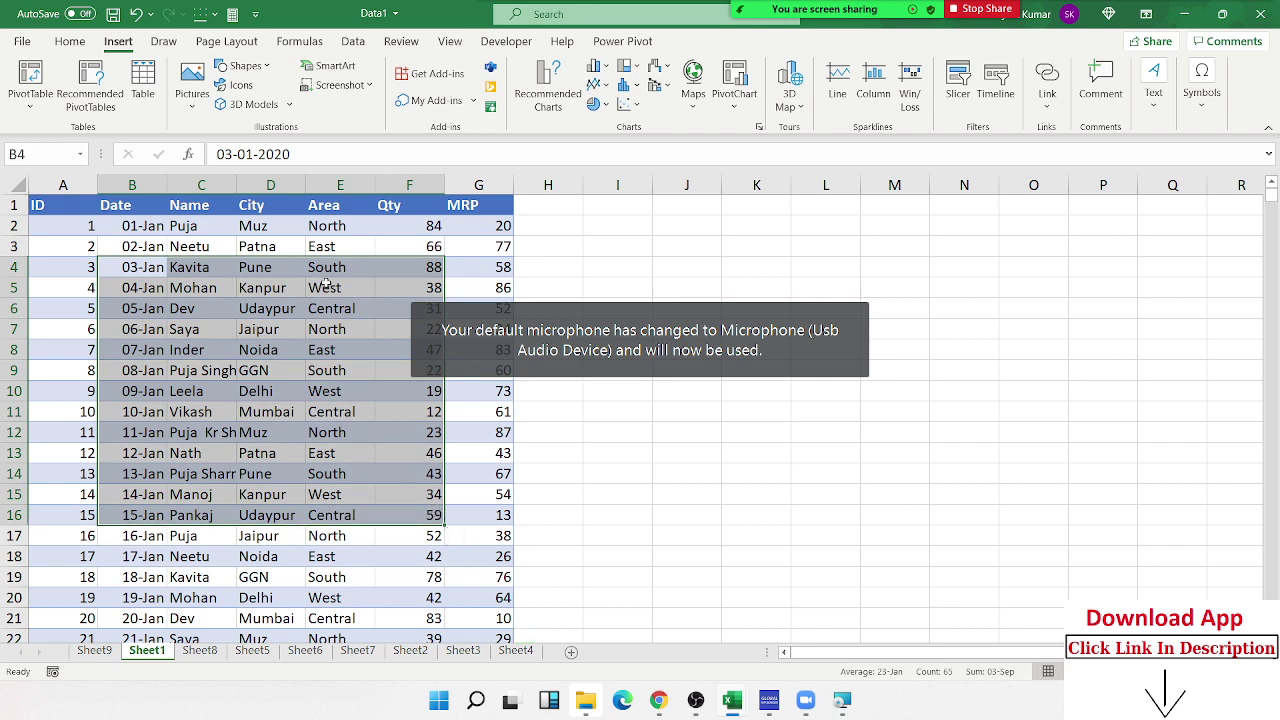
pyautogui.click(481, 210)
pyautogui.moveTo(481, 210); pyautogui.dragTo(68, 200)
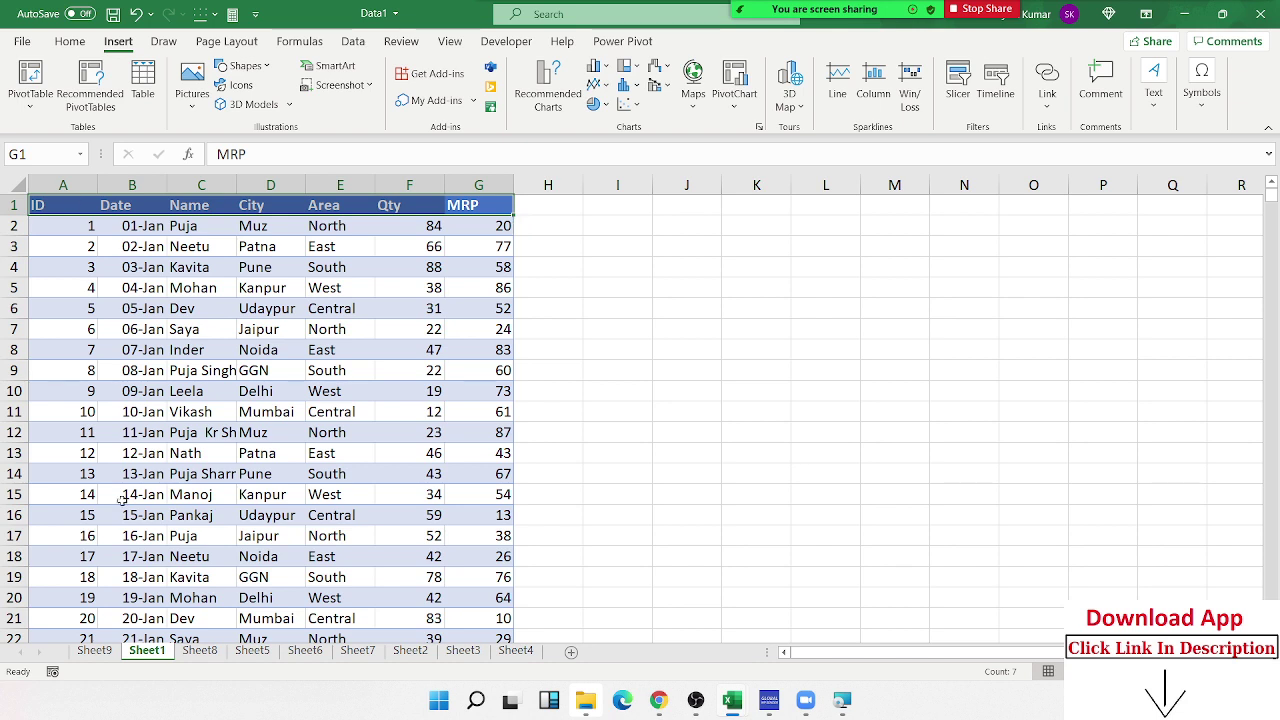
pyautogui.click(100, 651)
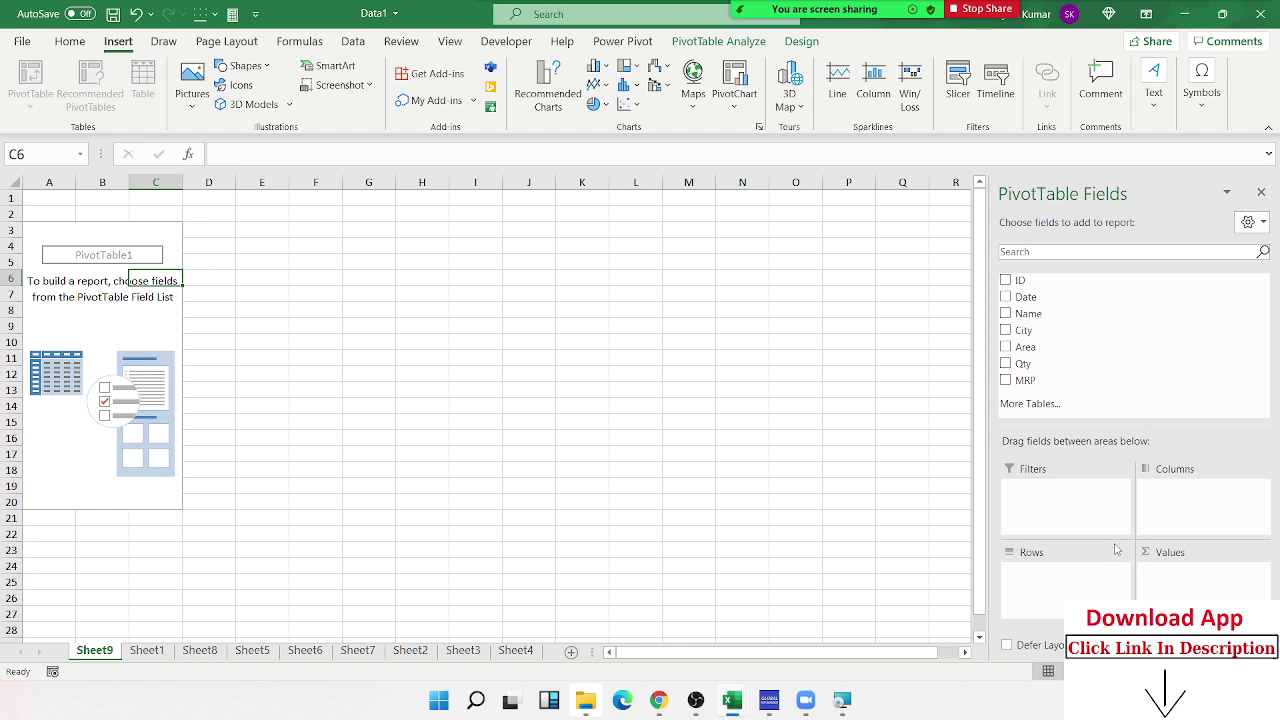
# Add Name to the Rows area and compare the names against column C on Sheet1.
pyautogui.click(845, 702)
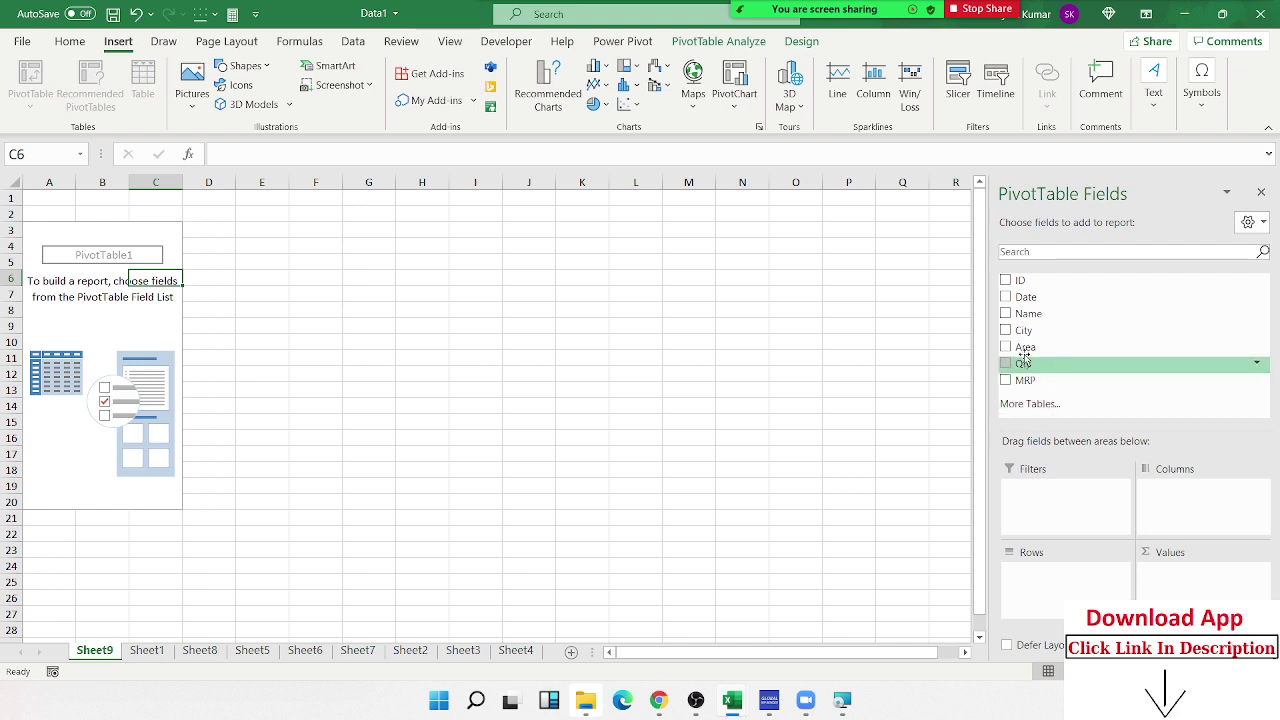
pyautogui.moveTo(1028, 313); pyautogui.dragTo(1037, 574)
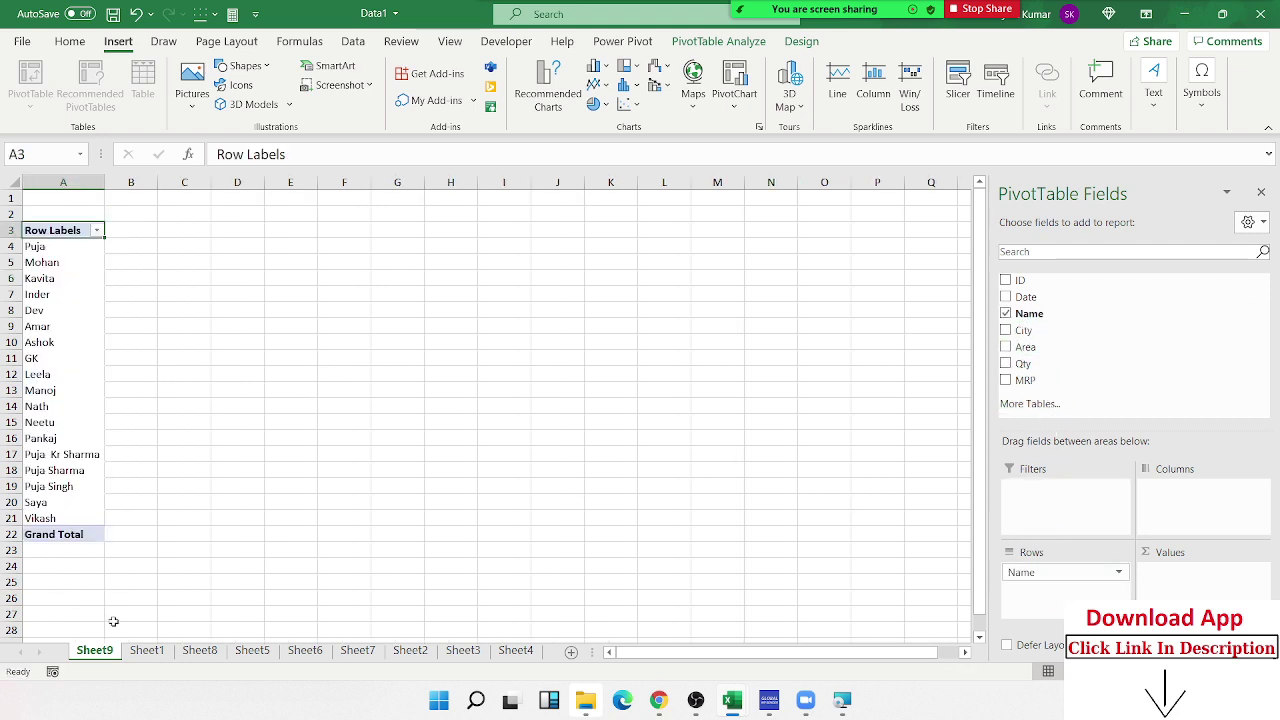
pyautogui.click(146, 650)
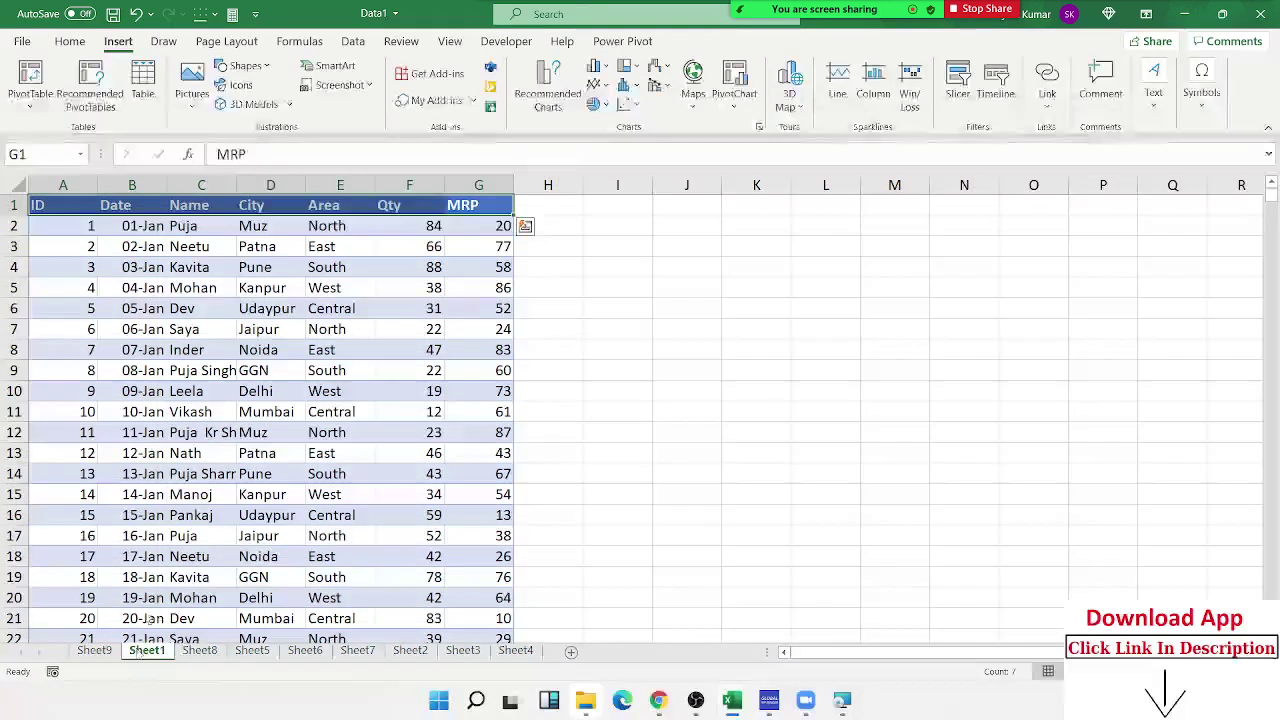
pyautogui.click(186, 228)
pyautogui.click(186, 243)
pyautogui.click(188, 228)
pyautogui.moveTo(190, 228); pyautogui.dragTo(201, 414)
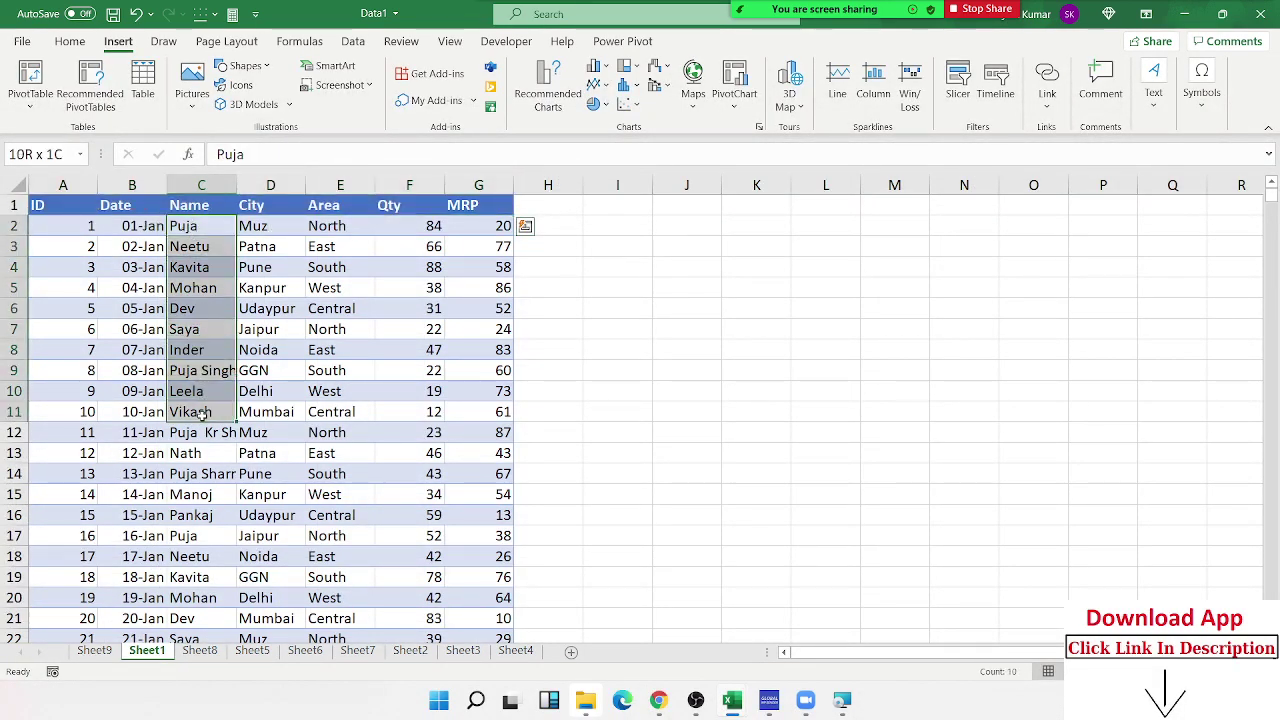
pyautogui.click(108, 651)
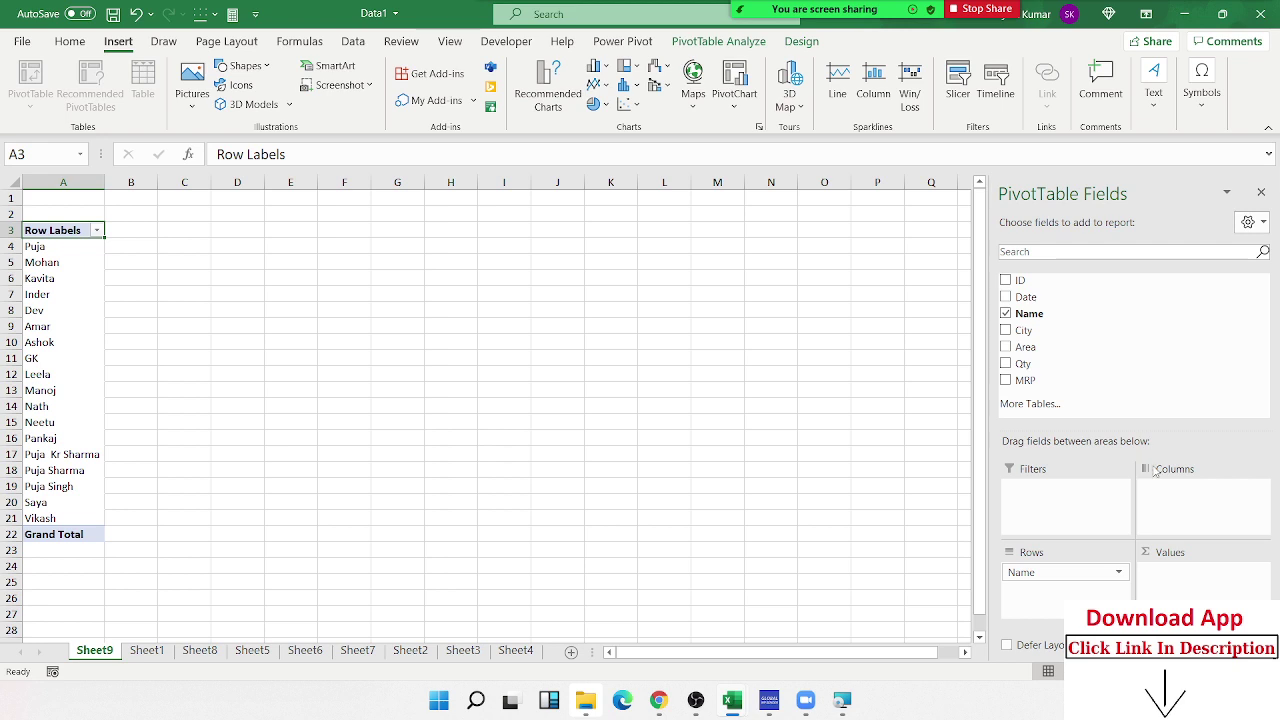
# Add Qty to Values as Sum of Qty, totalling 37846, and open its field menu.
pyautogui.moveTo(1066, 572)
pyautogui.mouseDown()
pyautogui.moveTo(1173, 497)
pyautogui.moveTo(1090, 577)
pyautogui.mouseUp()
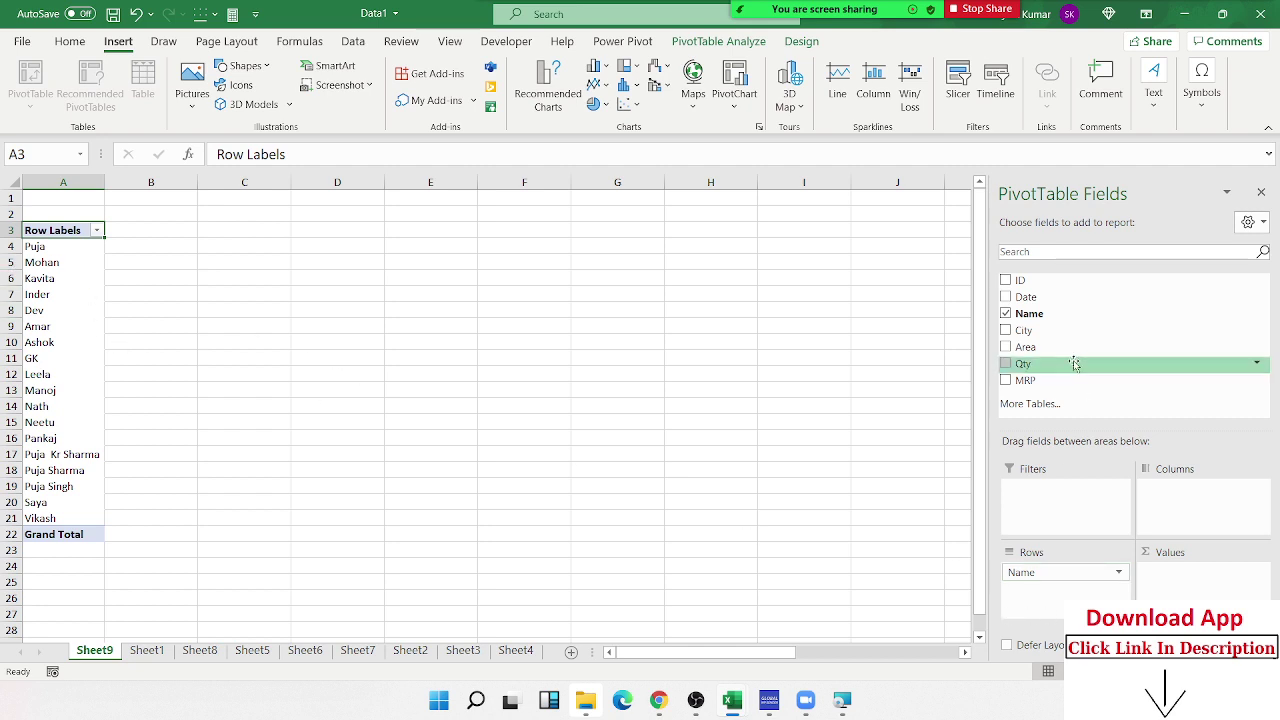
pyautogui.moveTo(1047, 364); pyautogui.dragTo(1191, 590)
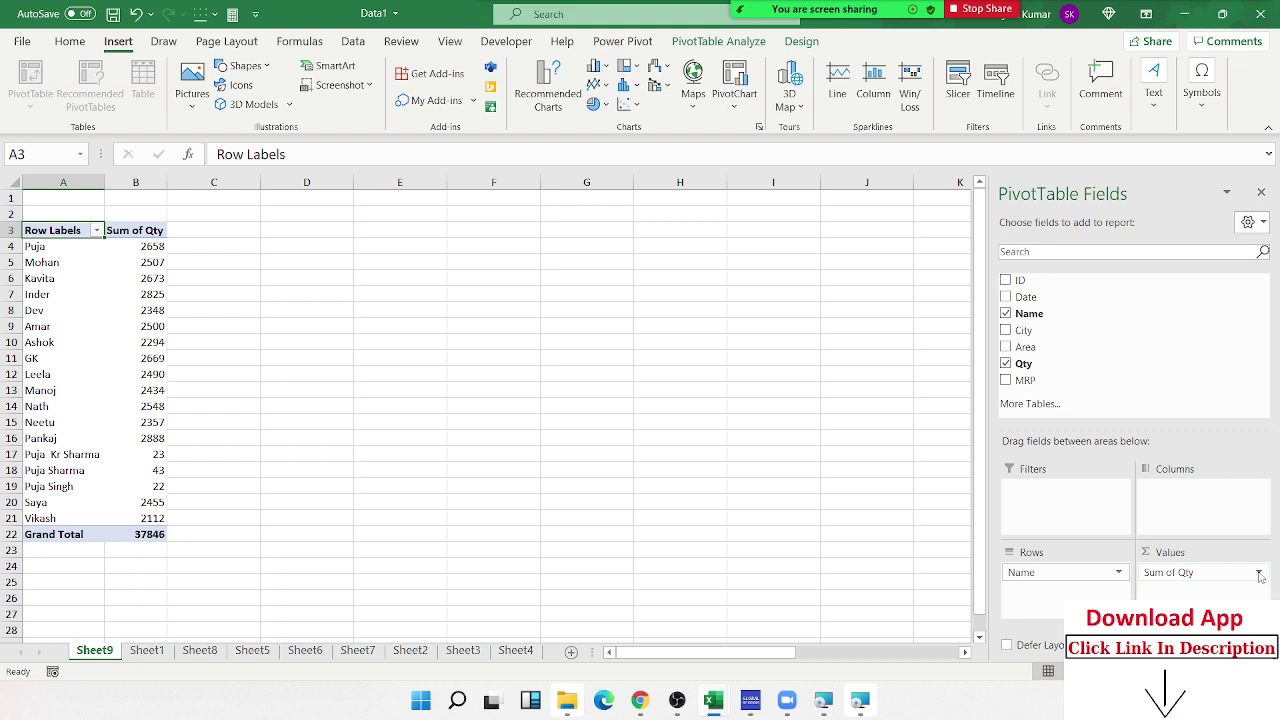
pyautogui.click(1259, 573)
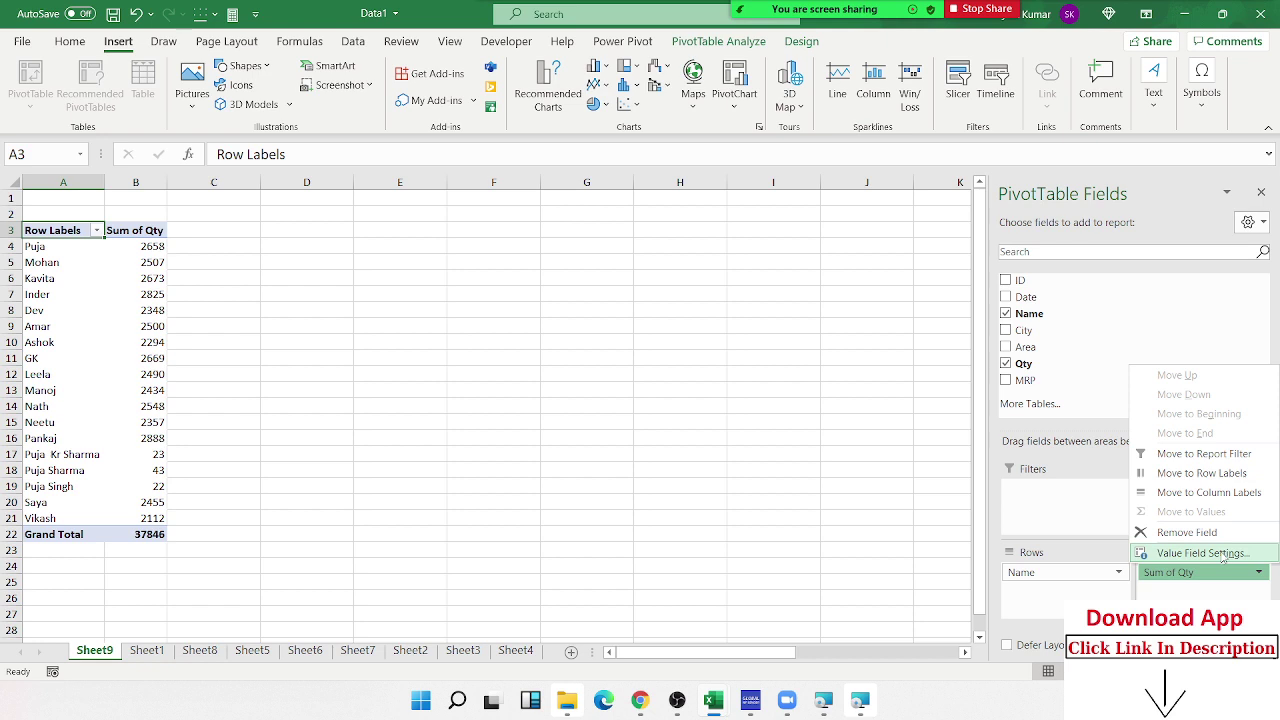
# Open Value Field Settings for Sum of Qty, keeping Sum as the summary.
pyautogui.click(1222, 555)
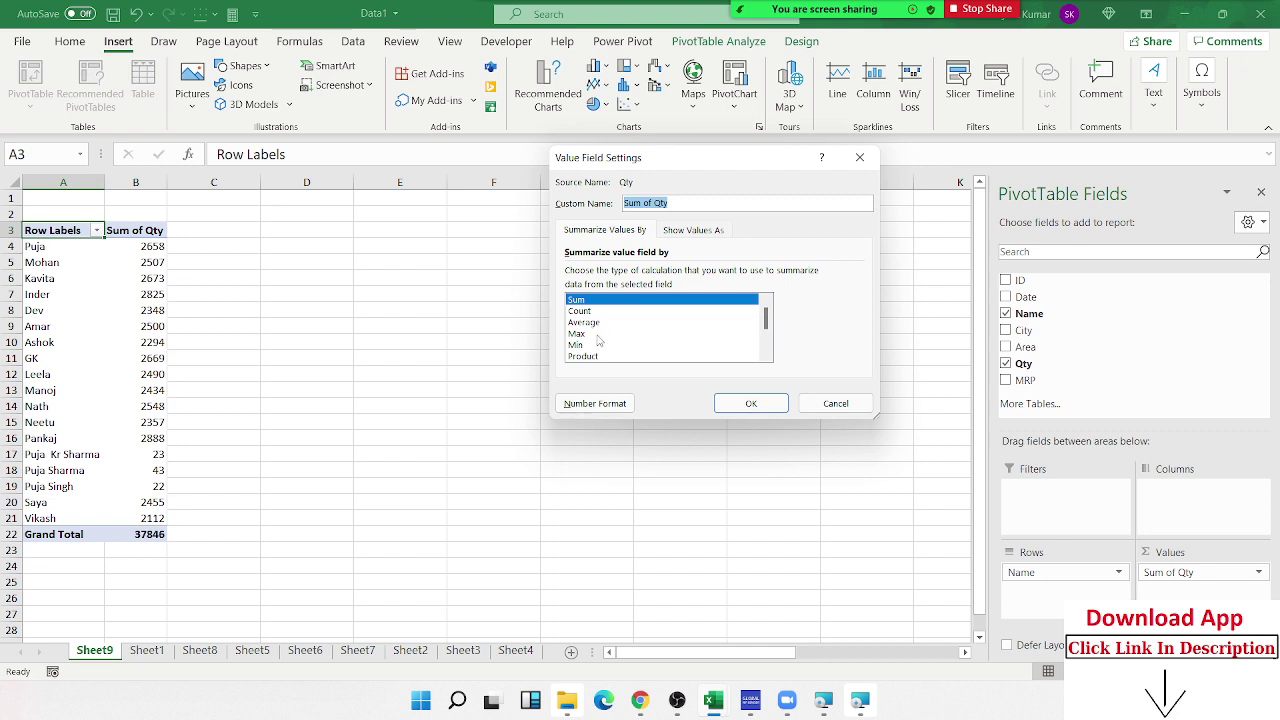
pyautogui.scroll(-2, 596, 344)
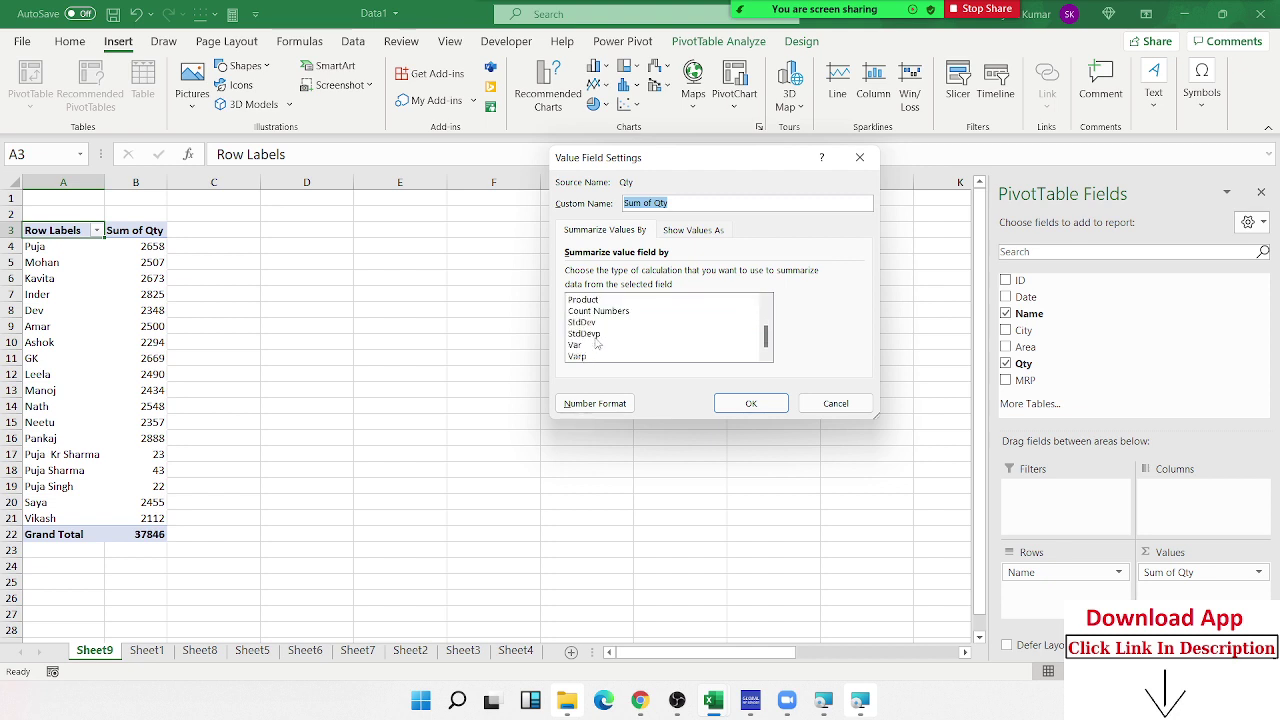
pyautogui.scroll(2, 596, 344)
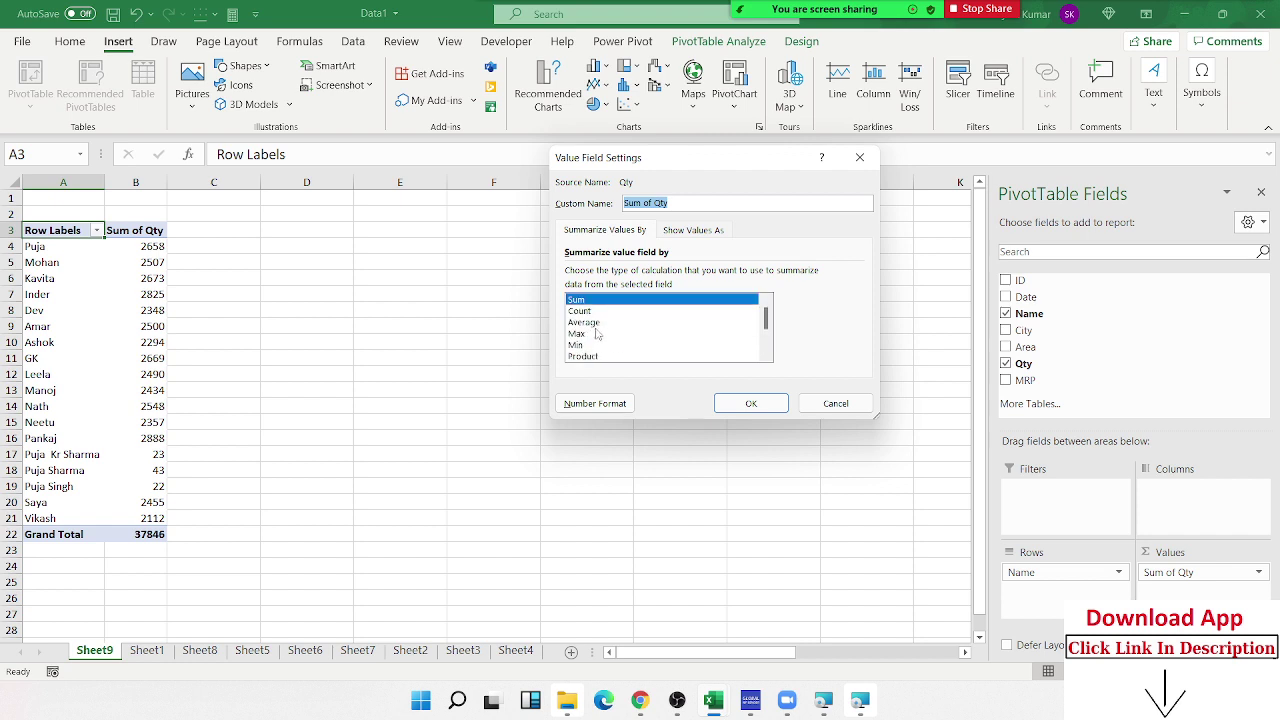
# Dismiss and abort the Oracle installer popups, then confirm the settings unchanged.
pyautogui.click(872, 704)
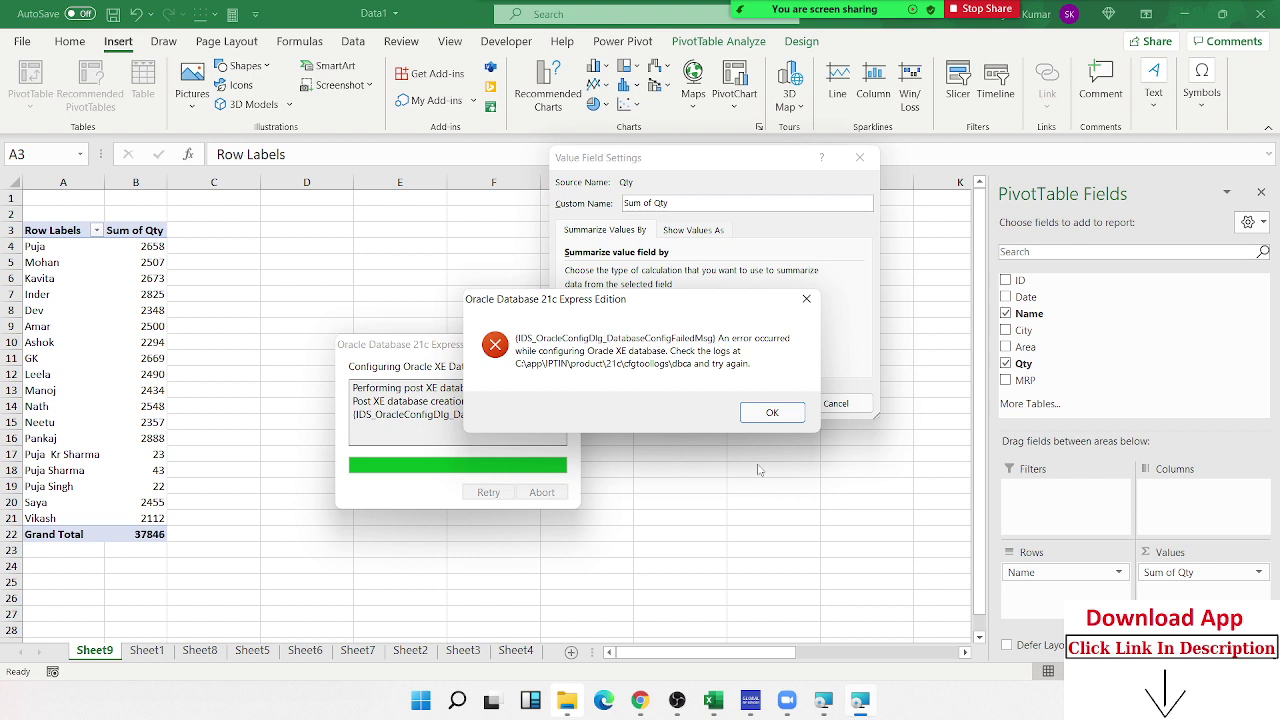
pyautogui.click(773, 417)
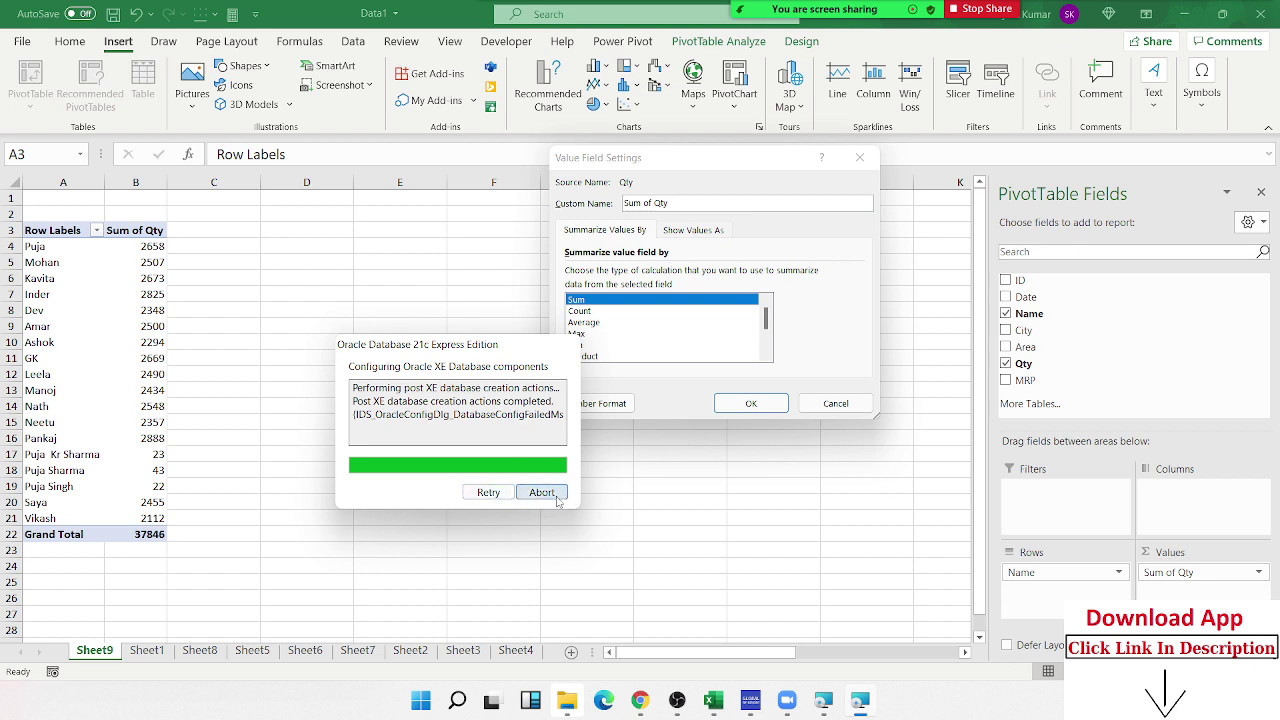
pyautogui.click(557, 499)
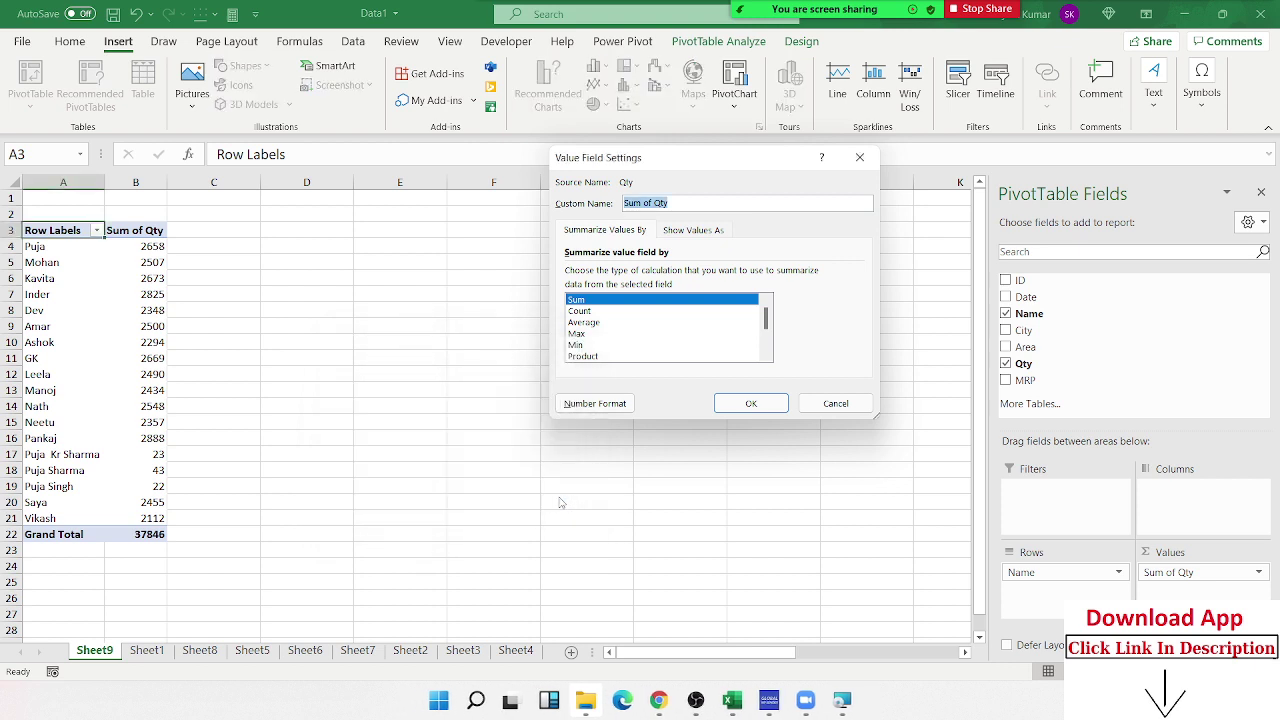
pyautogui.click(845, 702)
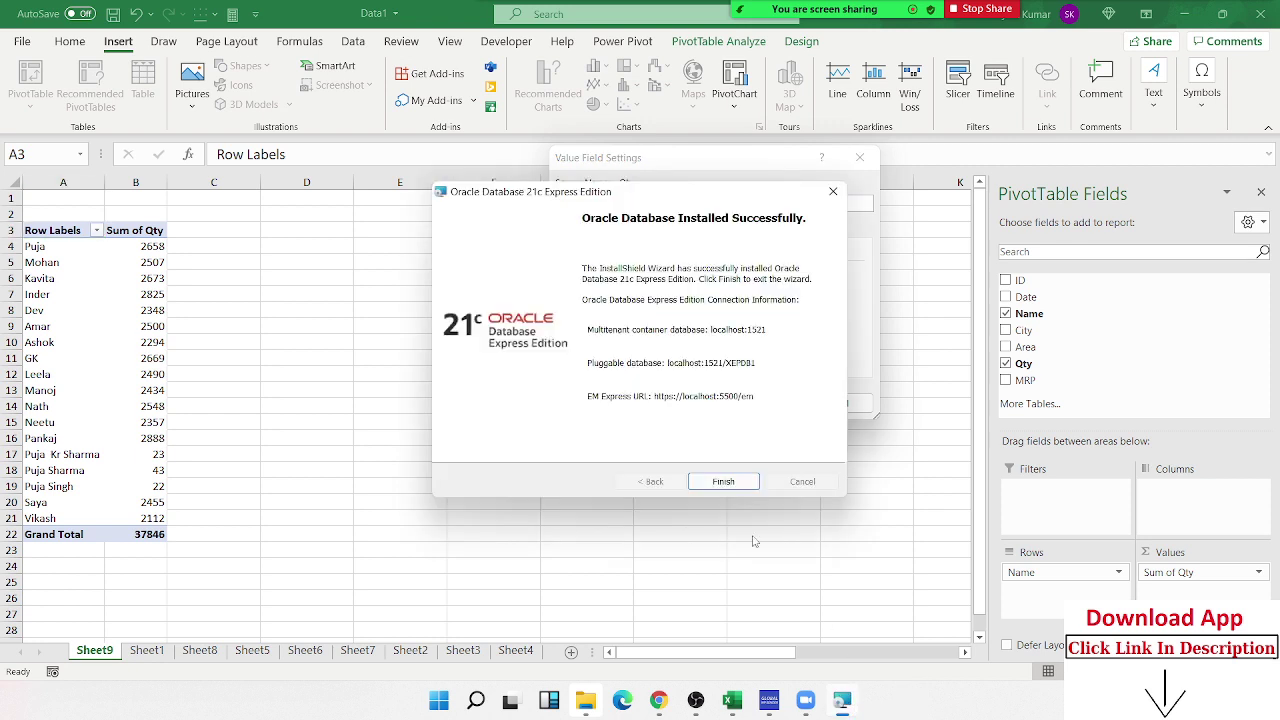
pyautogui.click(734, 486)
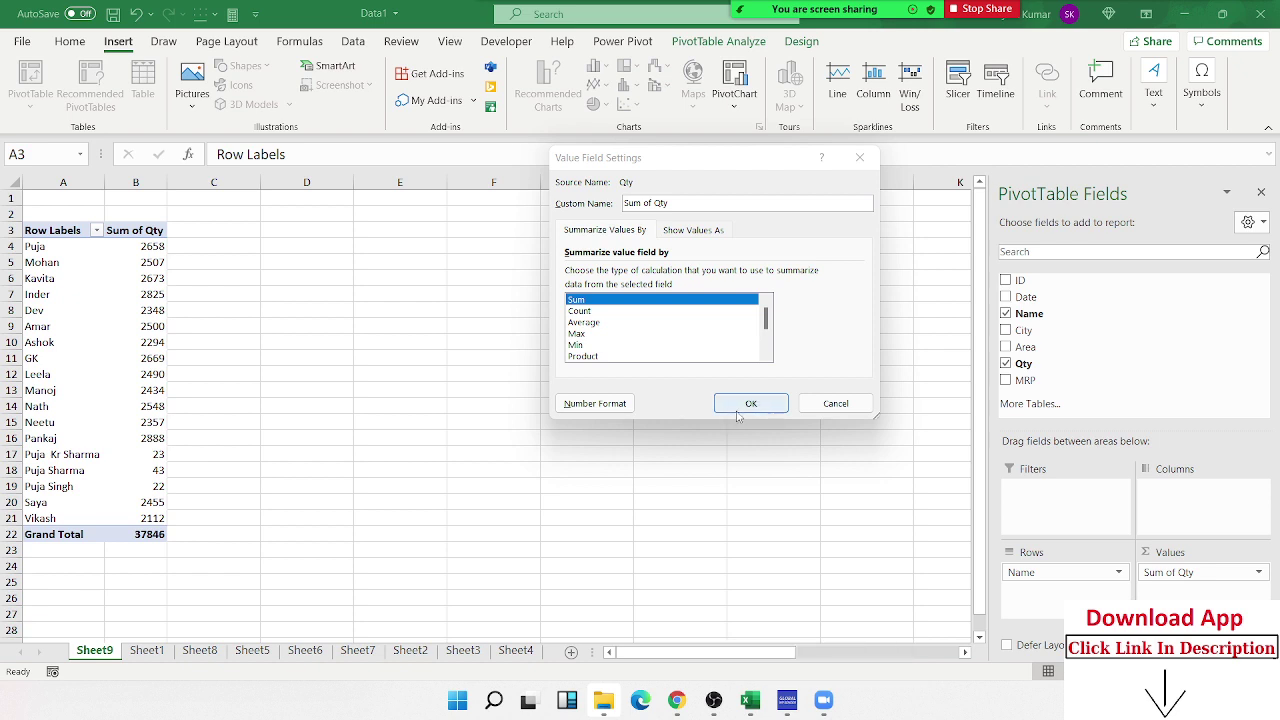
pyautogui.click(743, 408)
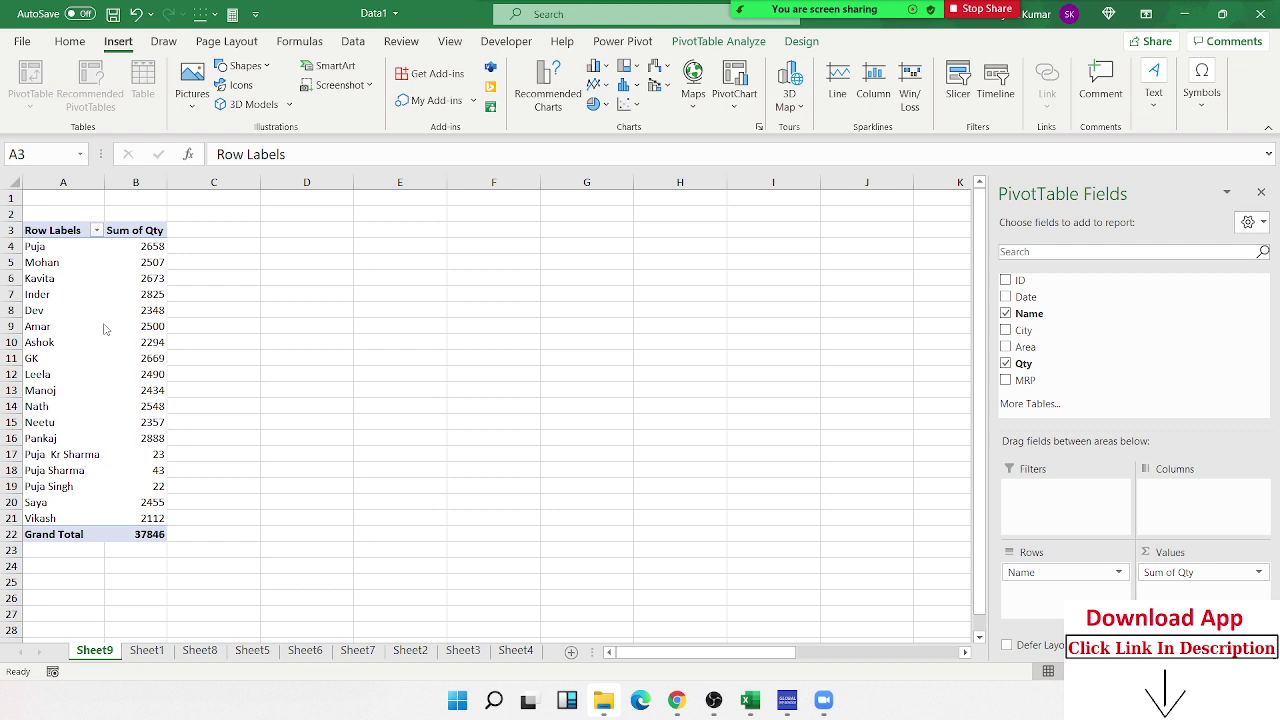
# Rename the pivot headers to 'Name' in A3 and 'Total' in B3.
pyautogui.click(50, 234)
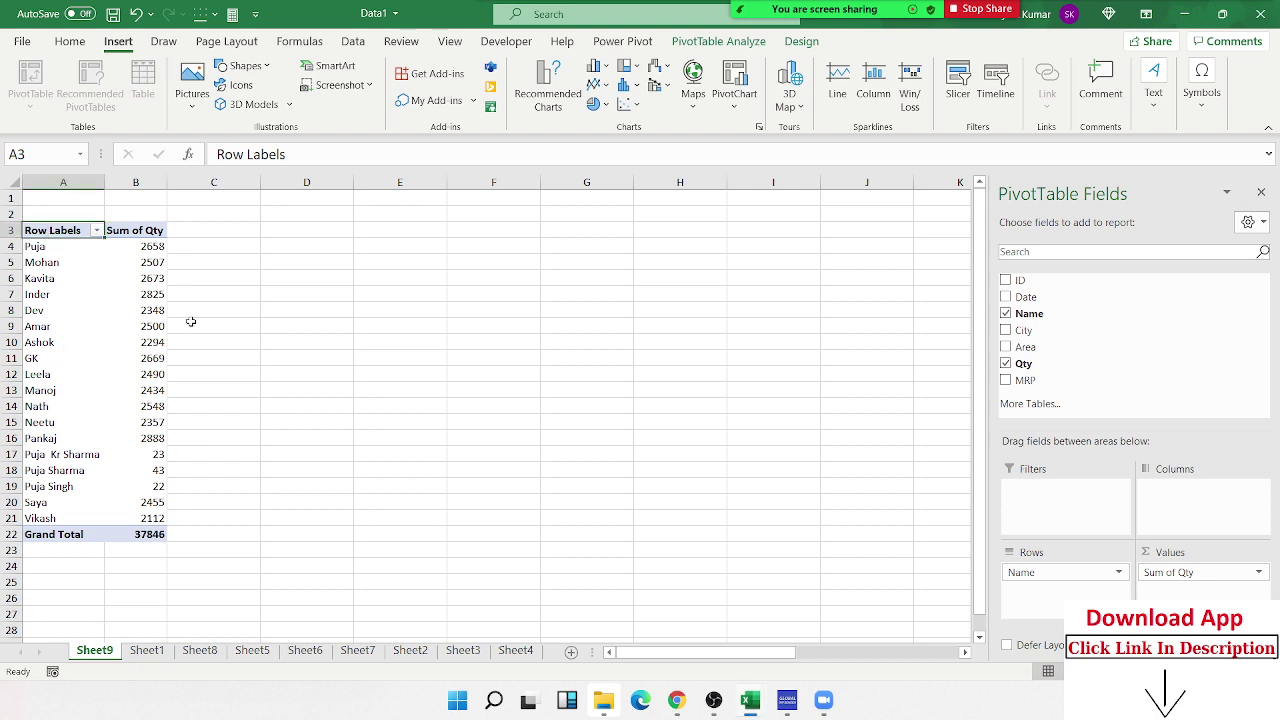
pyautogui.write('Name')
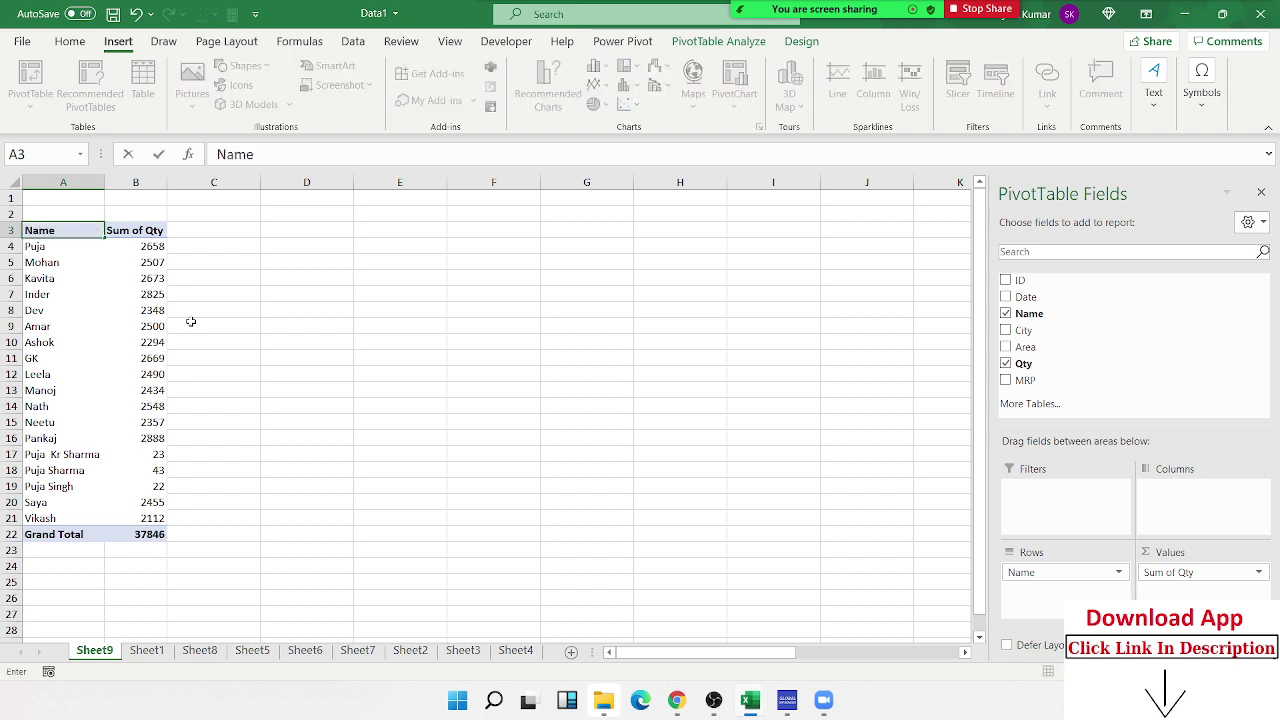
pyautogui.press('Return')
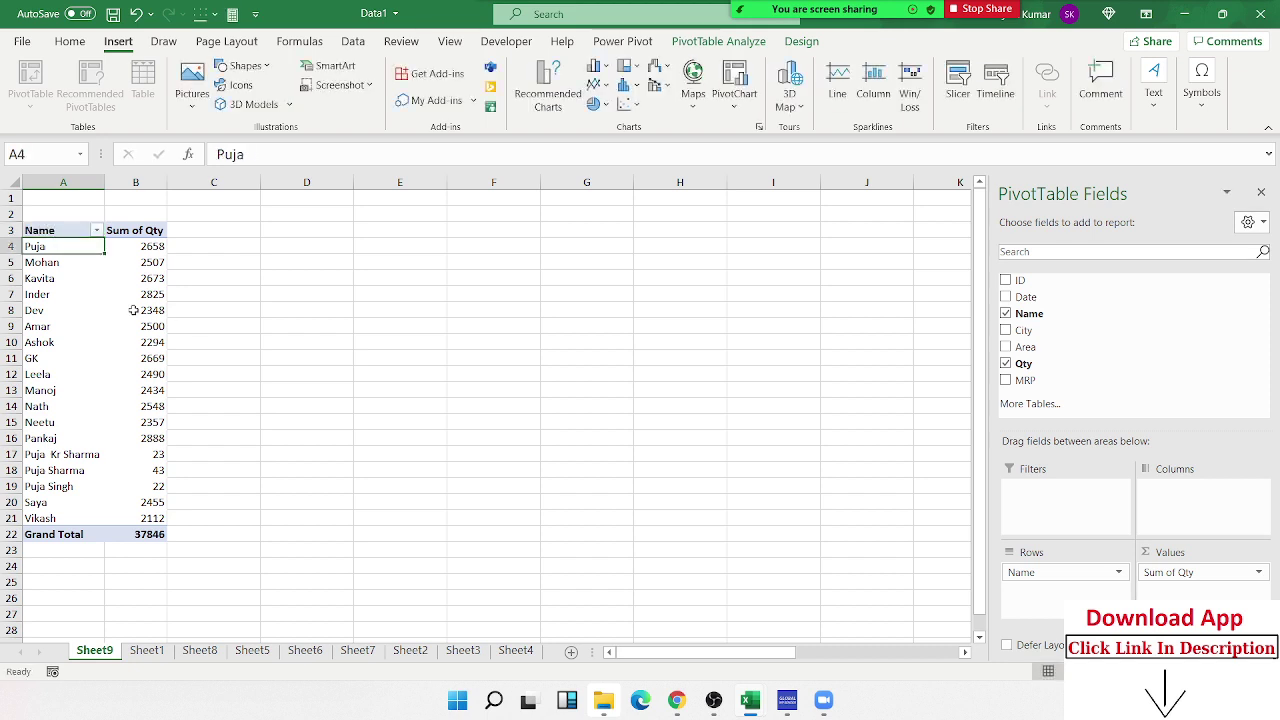
pyautogui.click(138, 232)
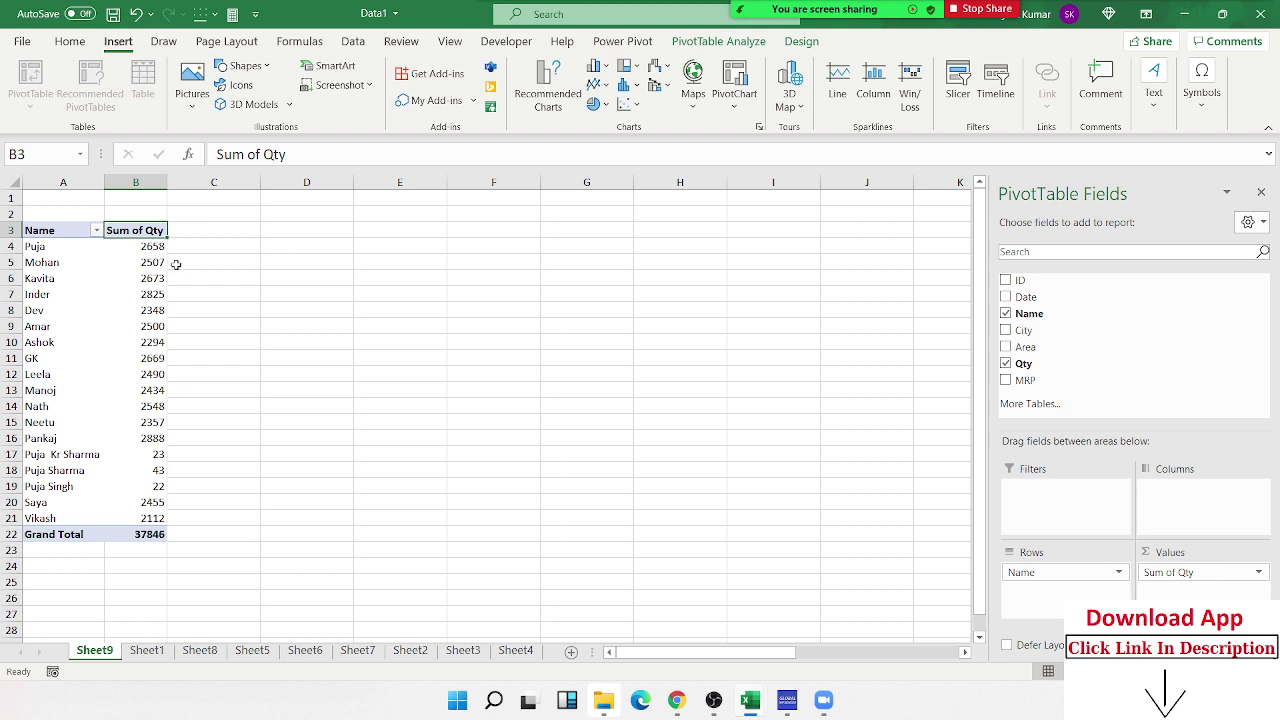
pyautogui.write('Total')
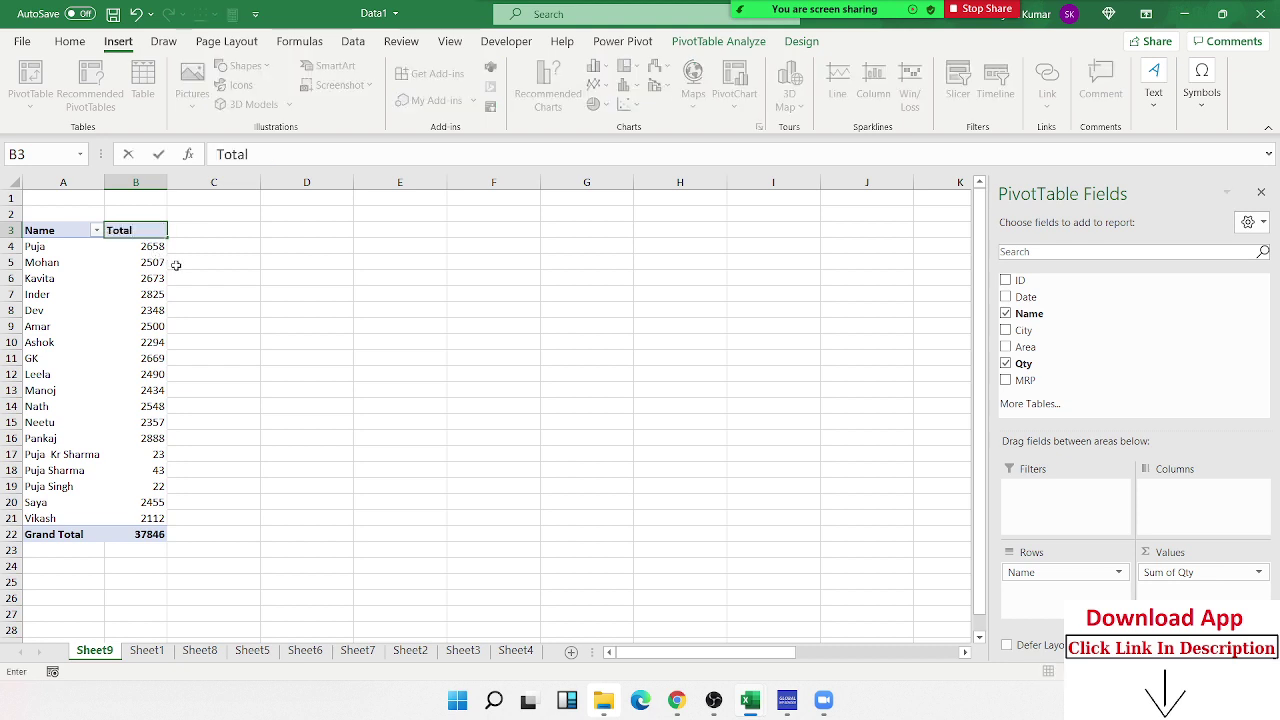
pyautogui.press('Return')
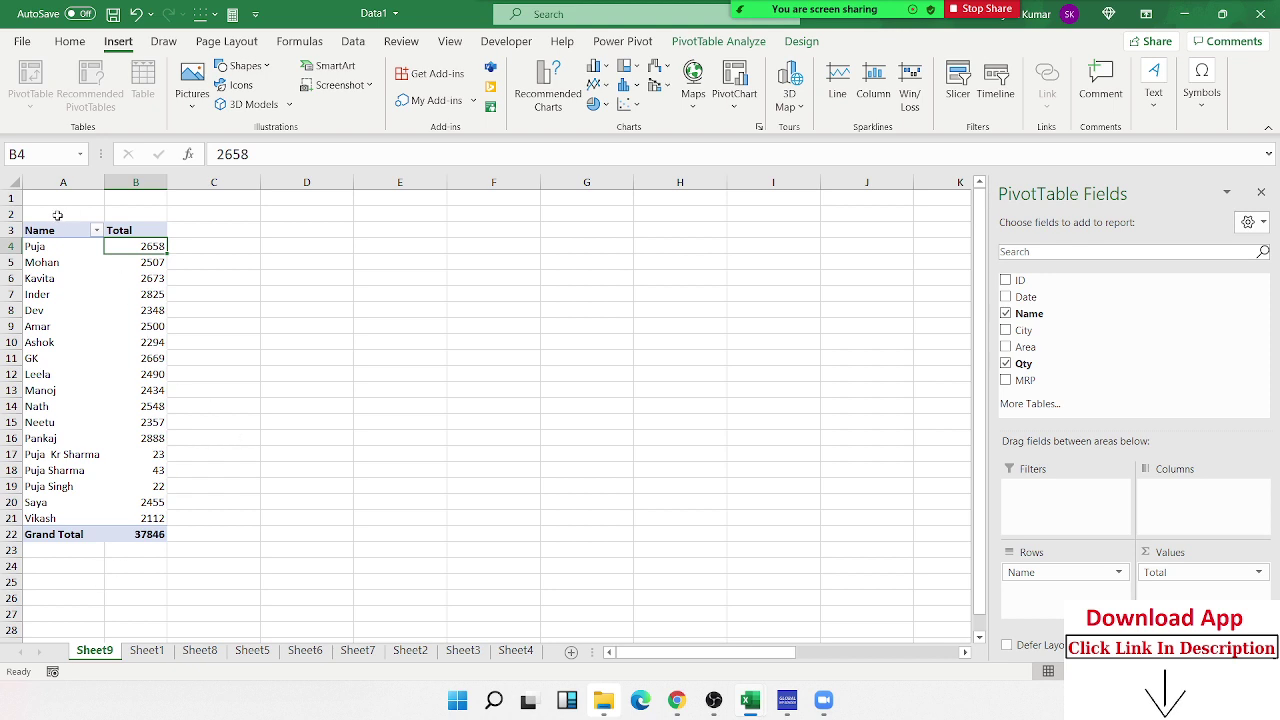
# Apply All Borders to the pivot table range A3:B22.
pyautogui.moveTo(57, 228); pyautogui.dragTo(158, 526)
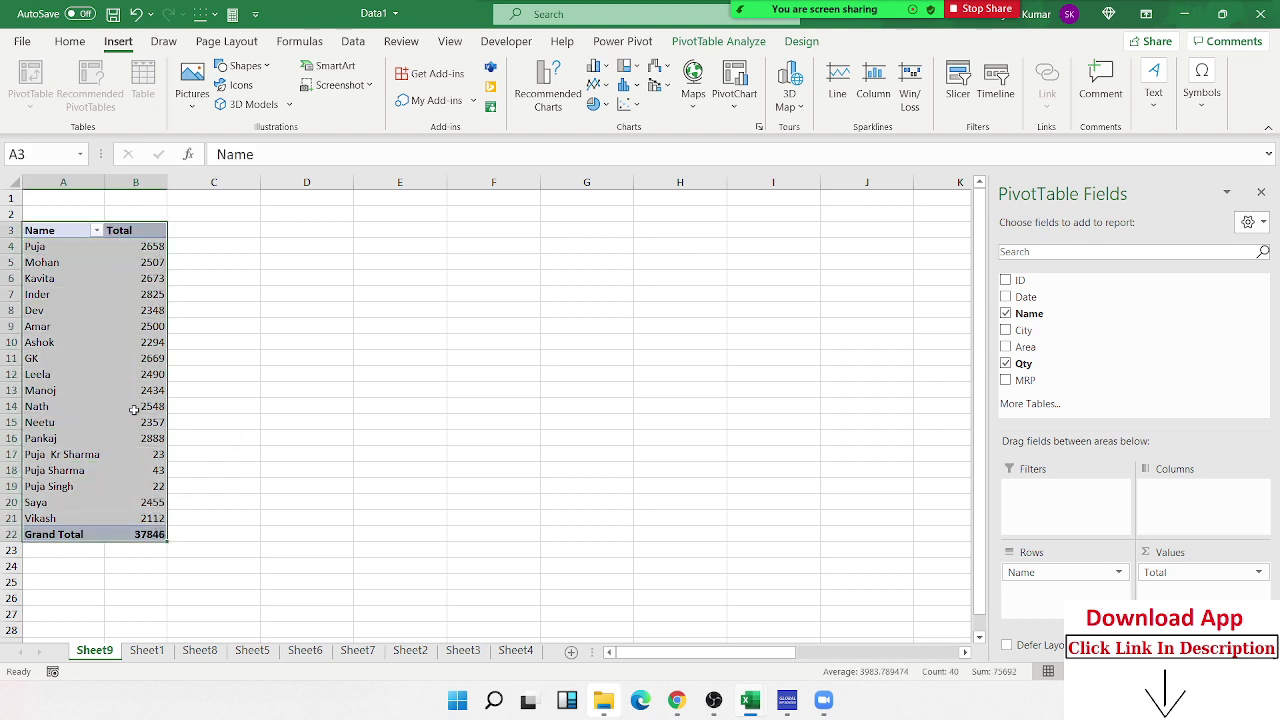
pyautogui.click(70, 41)
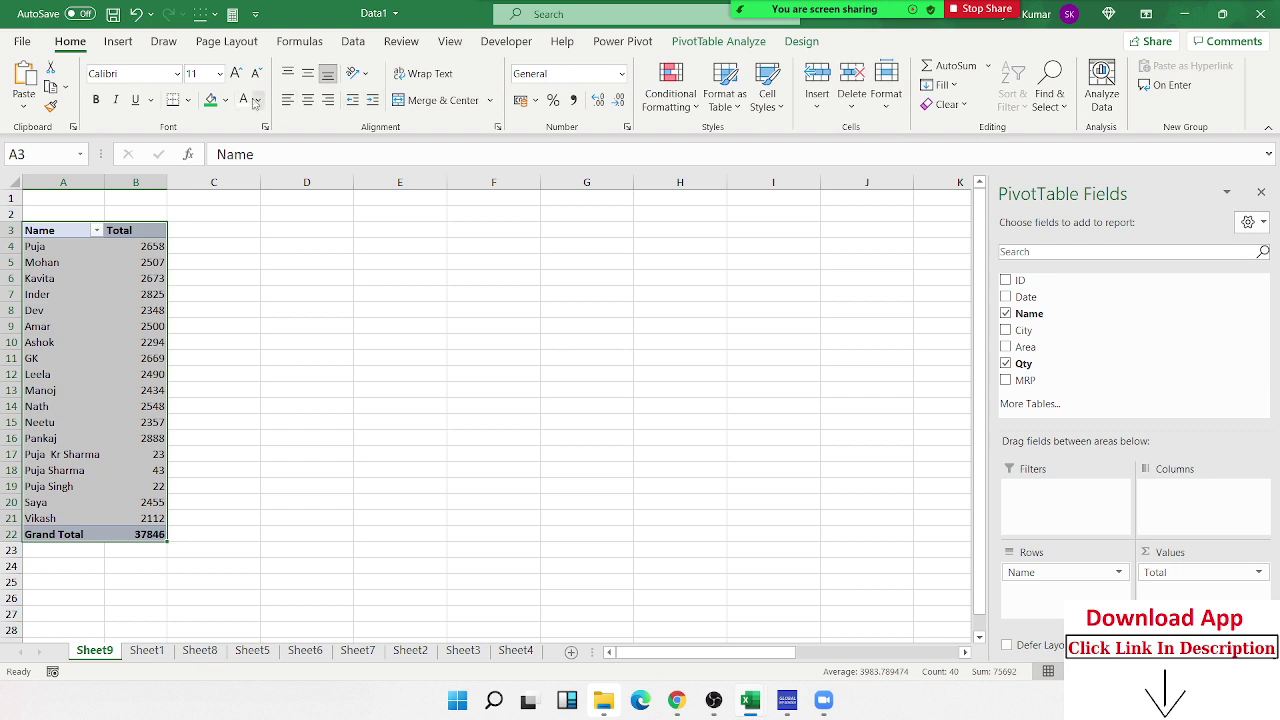
pyautogui.click(187, 102)
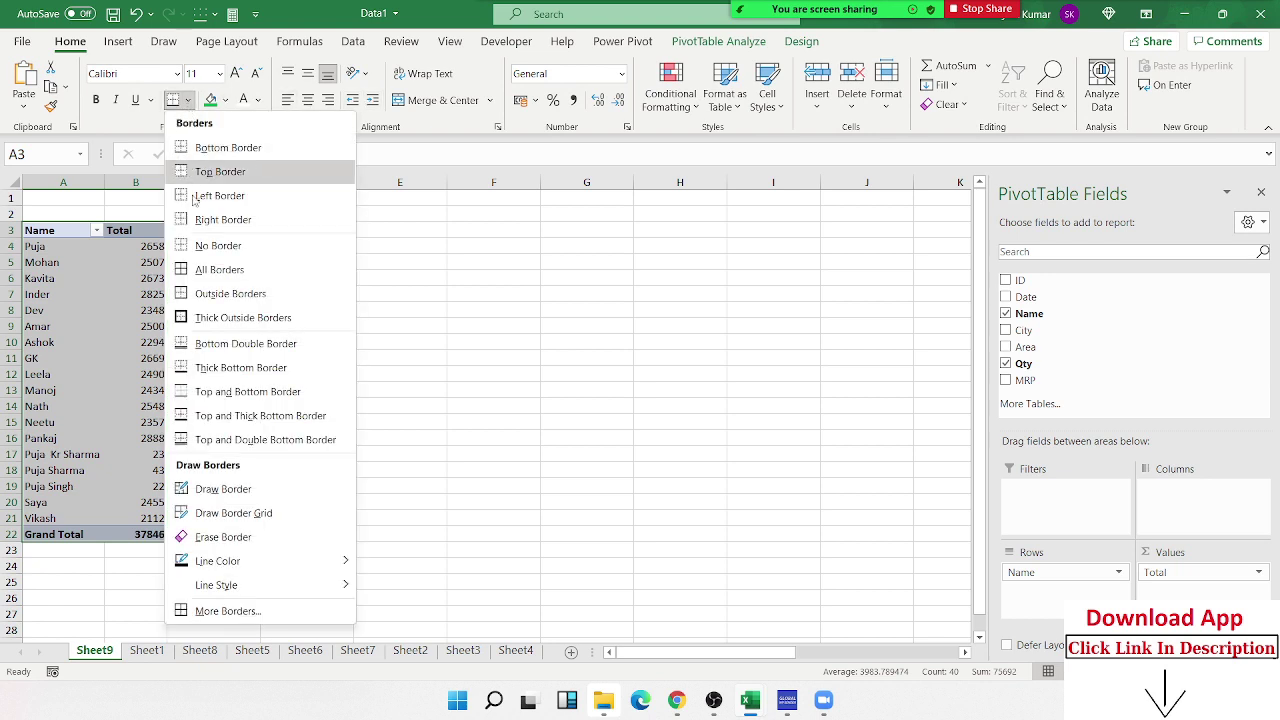
pyautogui.click(196, 270)
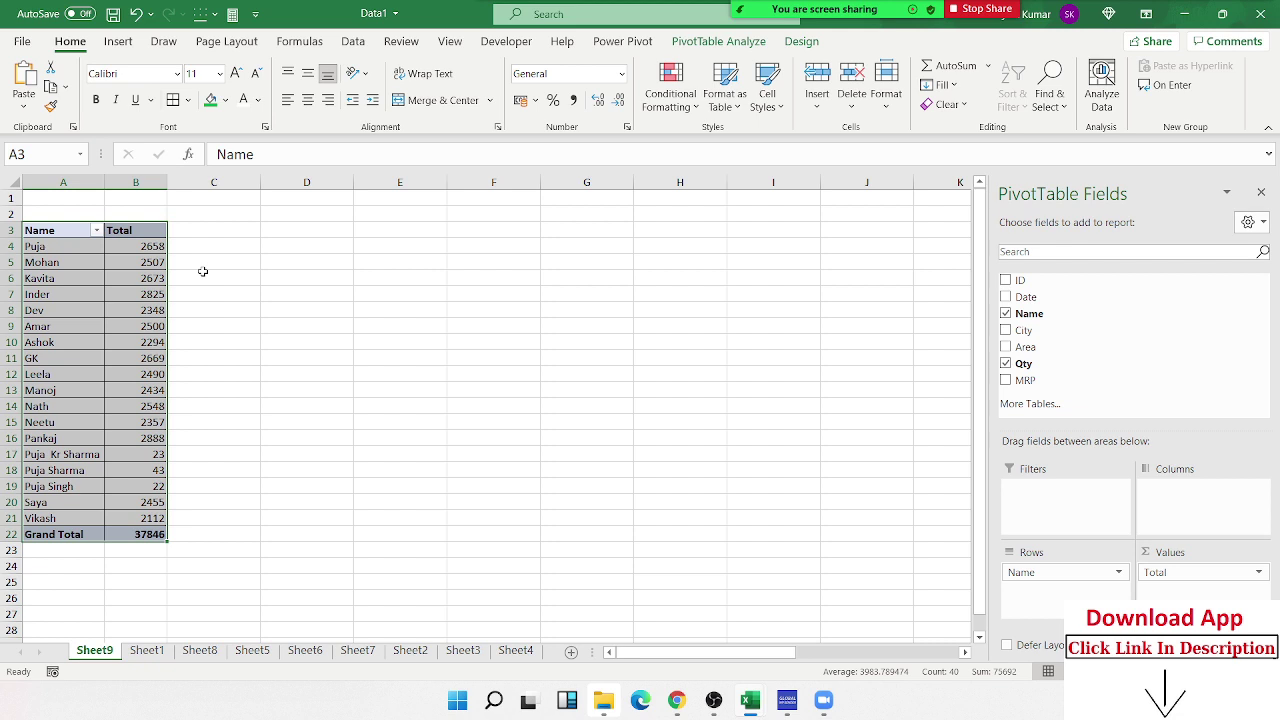
# Check the Sheet1 source data, then refresh PivotTable1 on Sheet9.
pyautogui.click(146, 650)
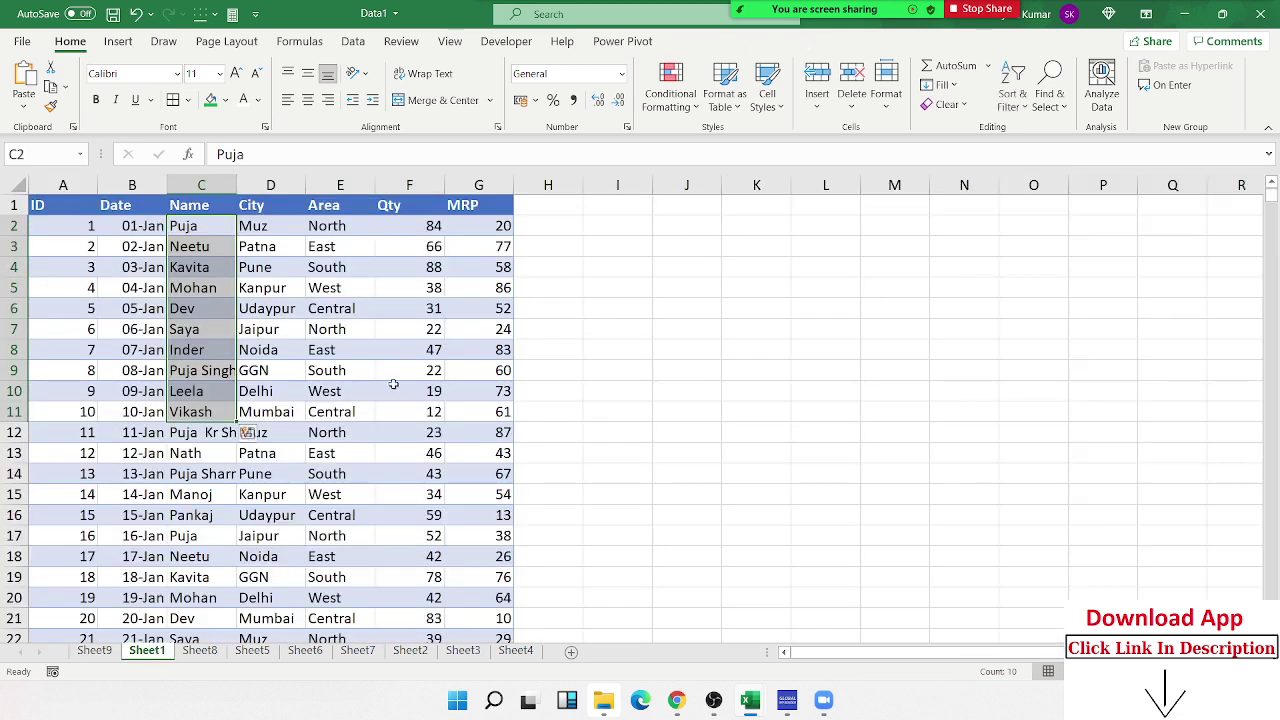
pyautogui.moveTo(36, 247); pyautogui.dragTo(433, 453)
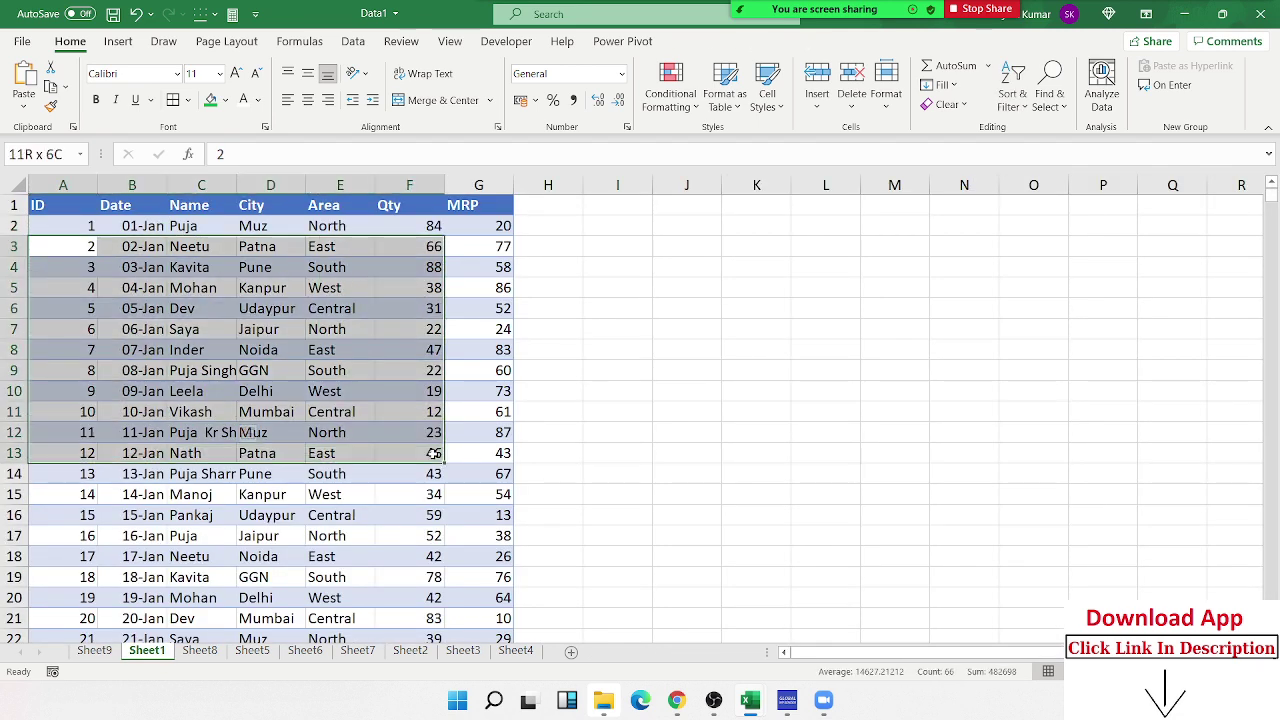
pyautogui.click(94, 650)
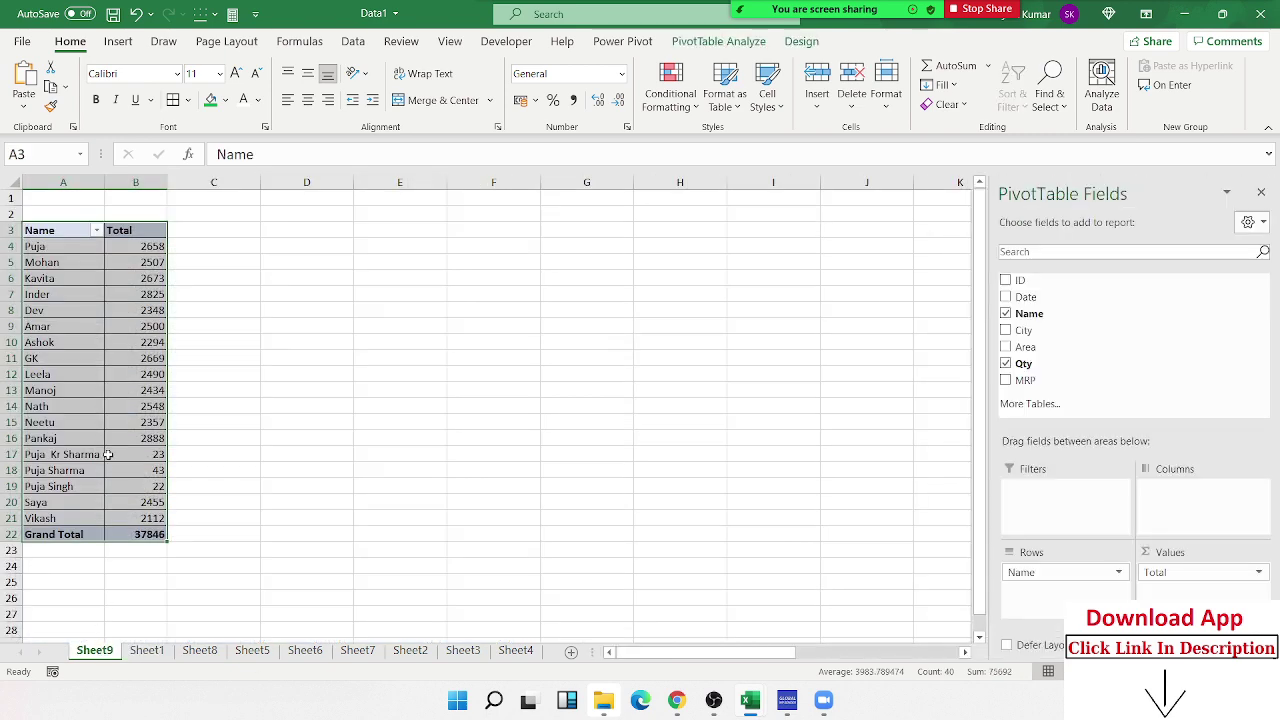
pyautogui.moveTo(135, 374)
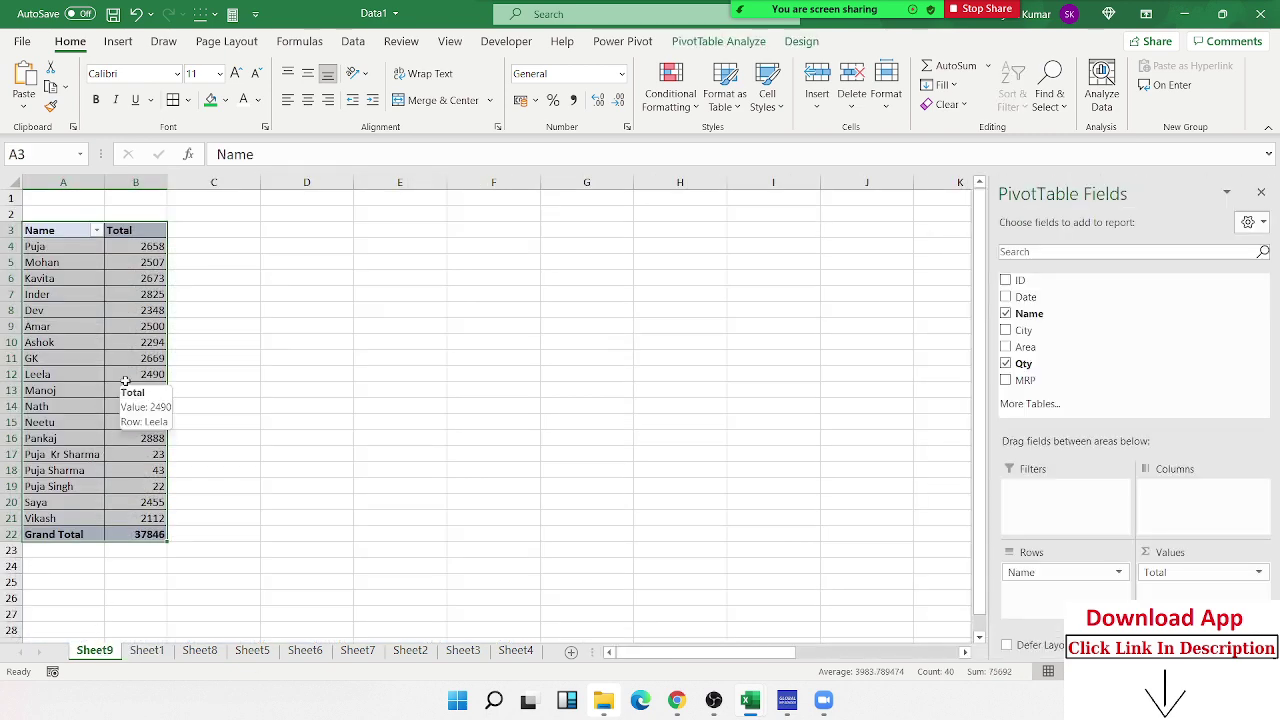
pyautogui.rightClick(122, 379)
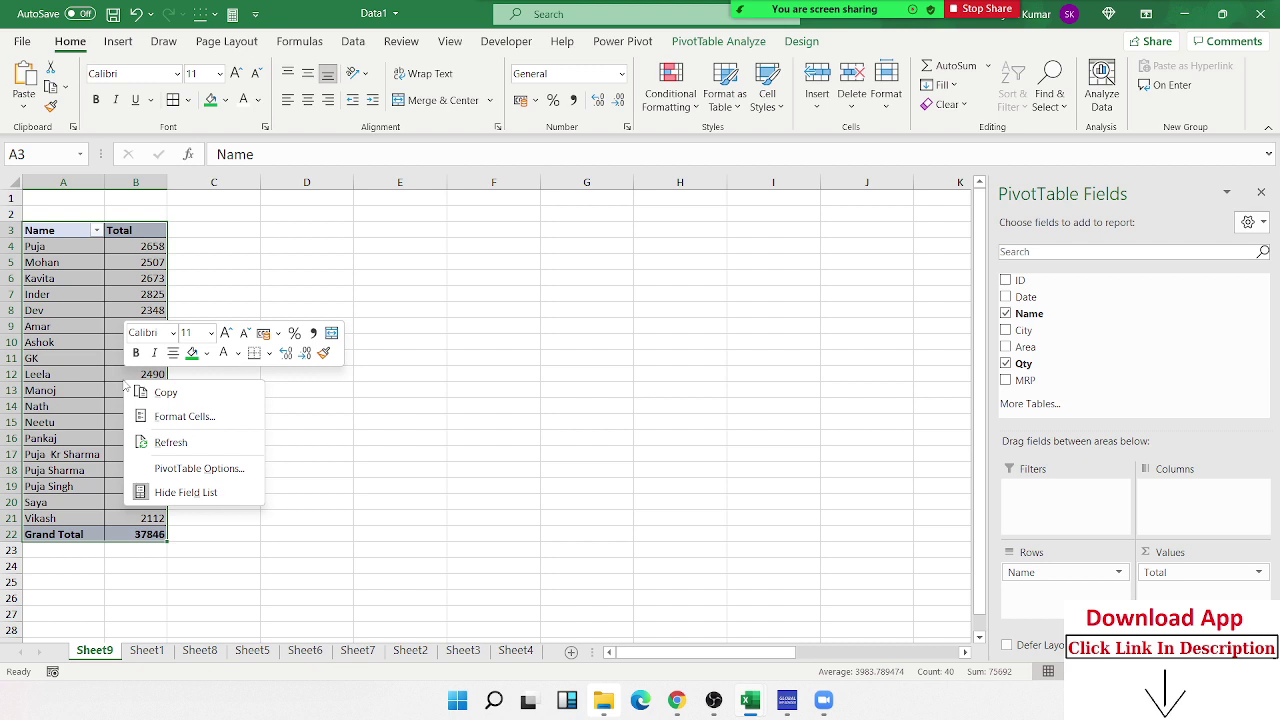
pyautogui.click(165, 443)
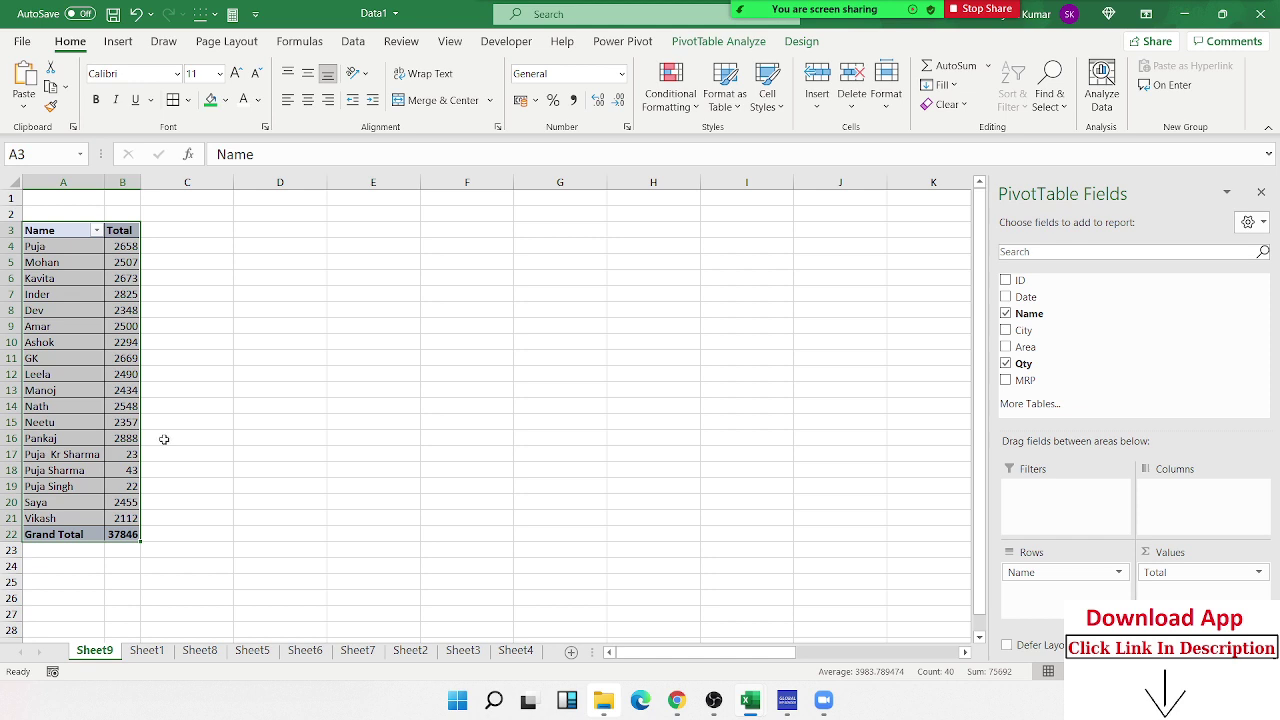
# Select rows 3 to 22 and cells A23:B25 around the pivot table.
pyautogui.click(70, 389)
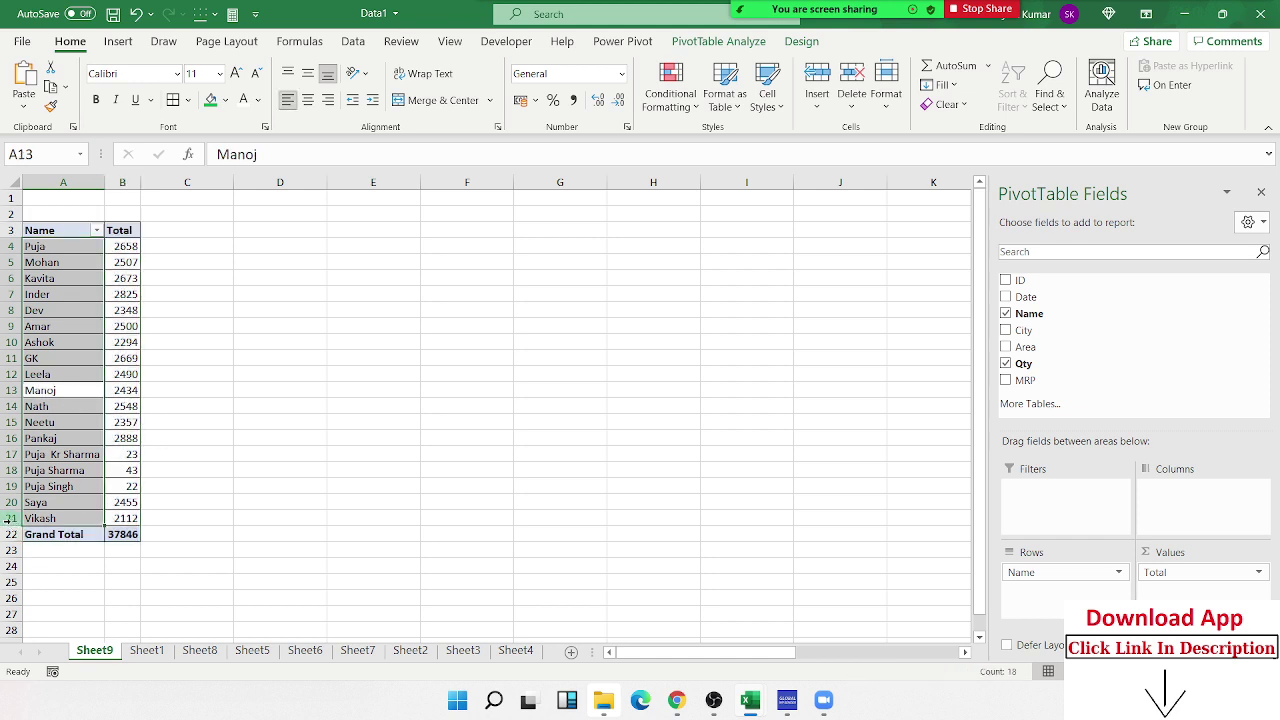
pyautogui.moveTo(10, 534); pyautogui.dragTo(10, 230)
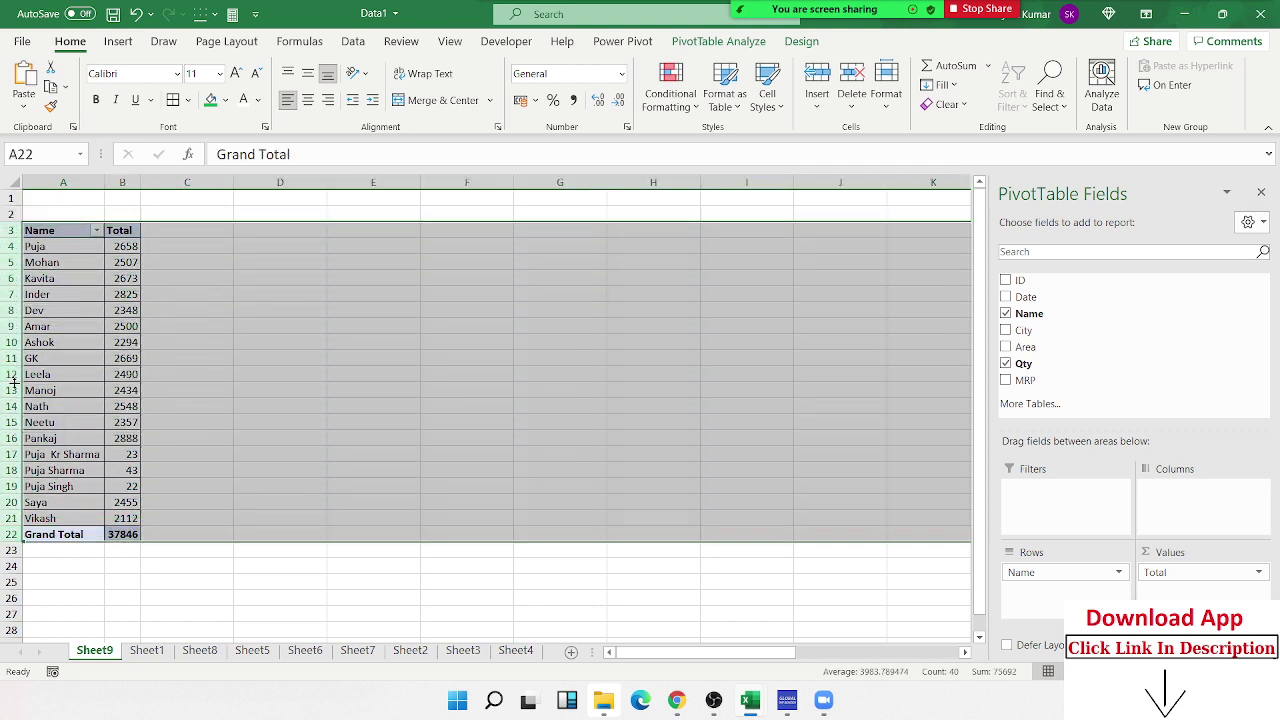
pyautogui.click(14, 582)
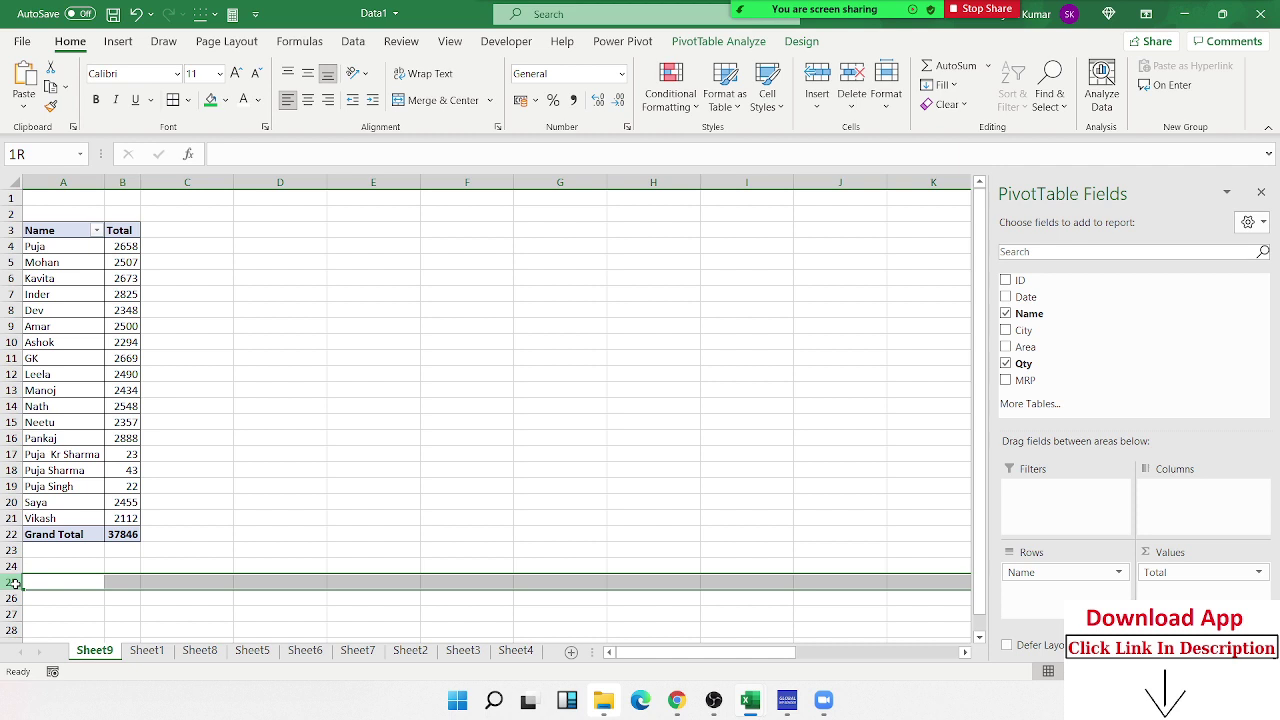
pyautogui.moveTo(50, 551); pyautogui.dragTo(120, 580)
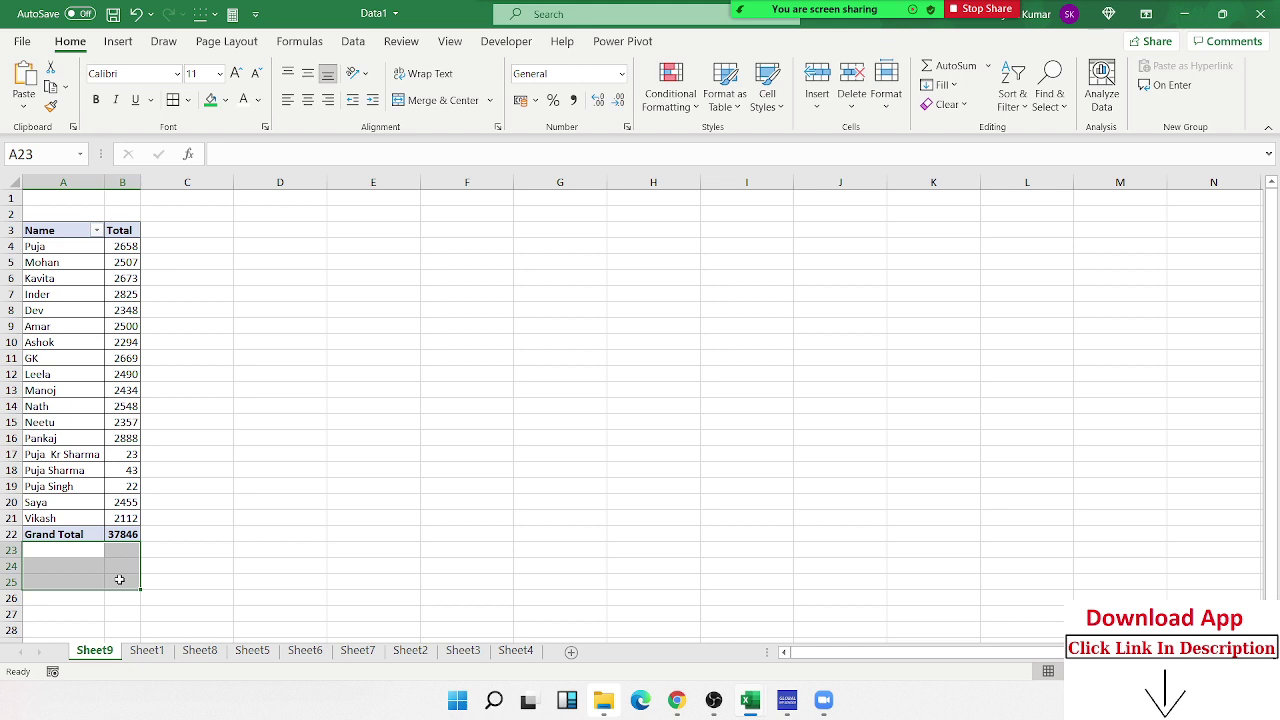
pyautogui.click(117, 378)
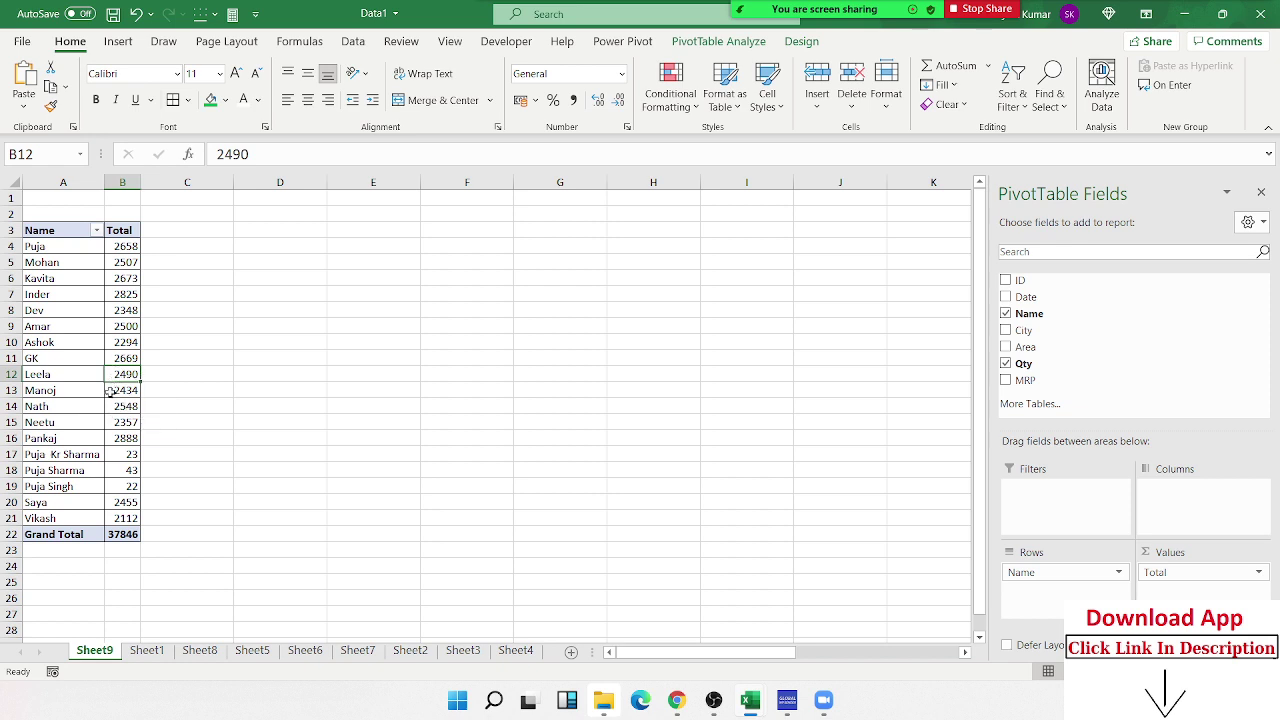
# Apply White, Pivot Style Medium 15 to the Name/Total pivot table, then select a cell inside it.
pyautogui.click(800, 42)
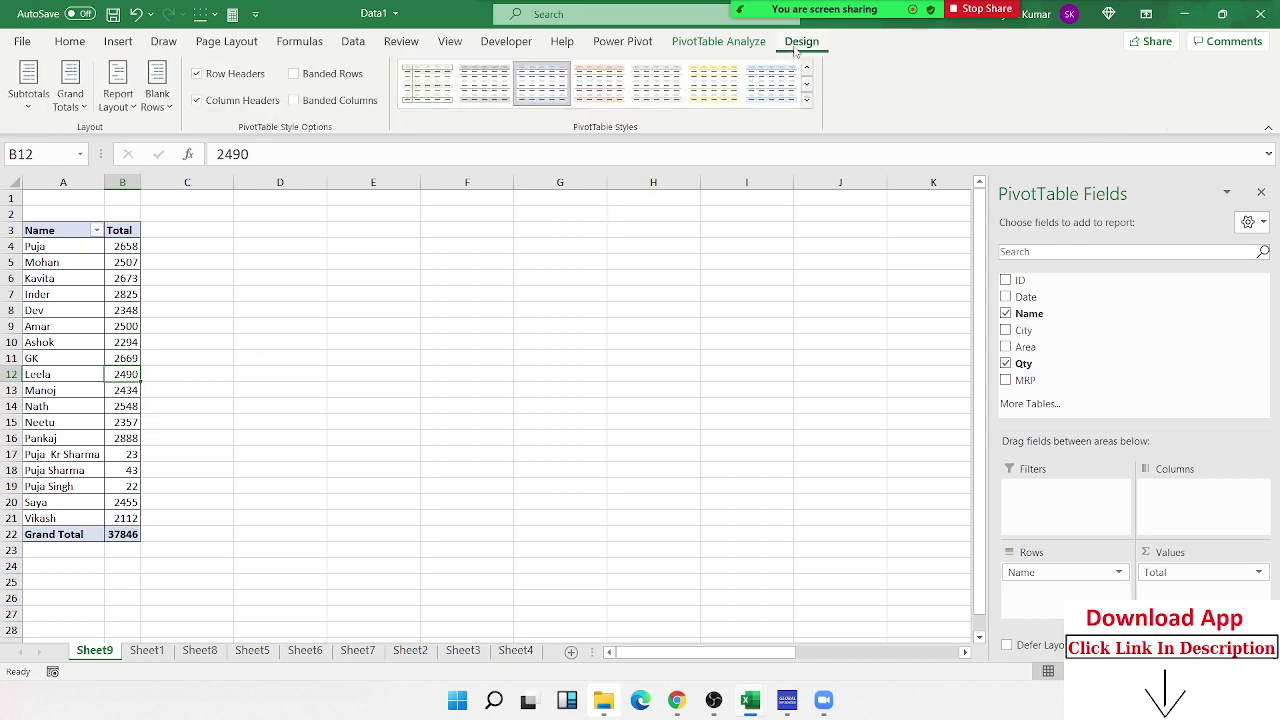
pyautogui.click(806, 99)
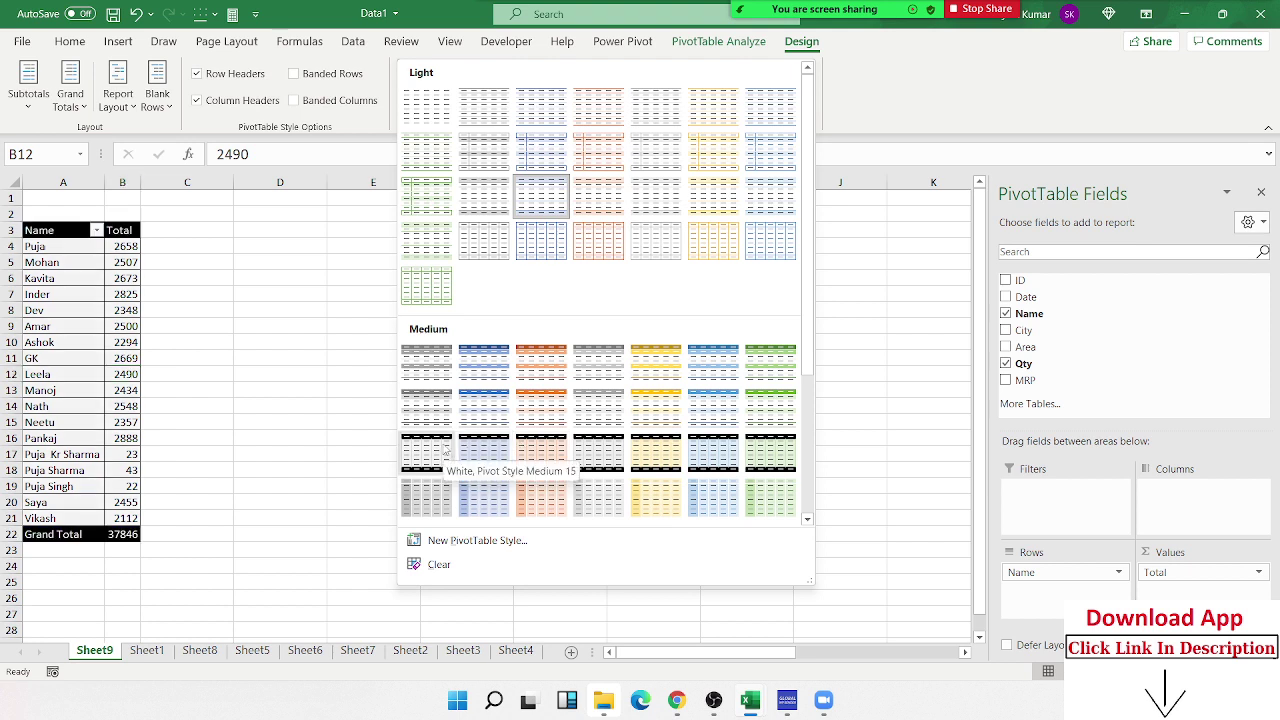
pyautogui.click(445, 450)
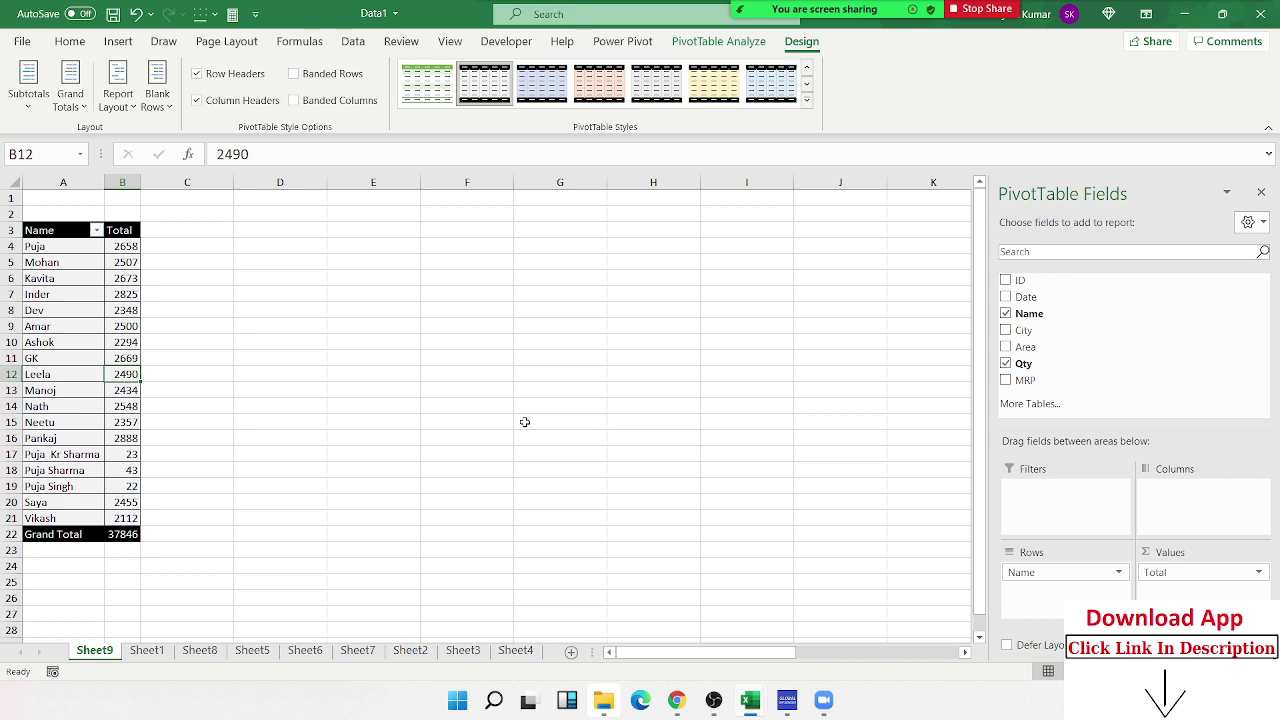
pyautogui.click(98, 300)
pyautogui.click(123, 312)
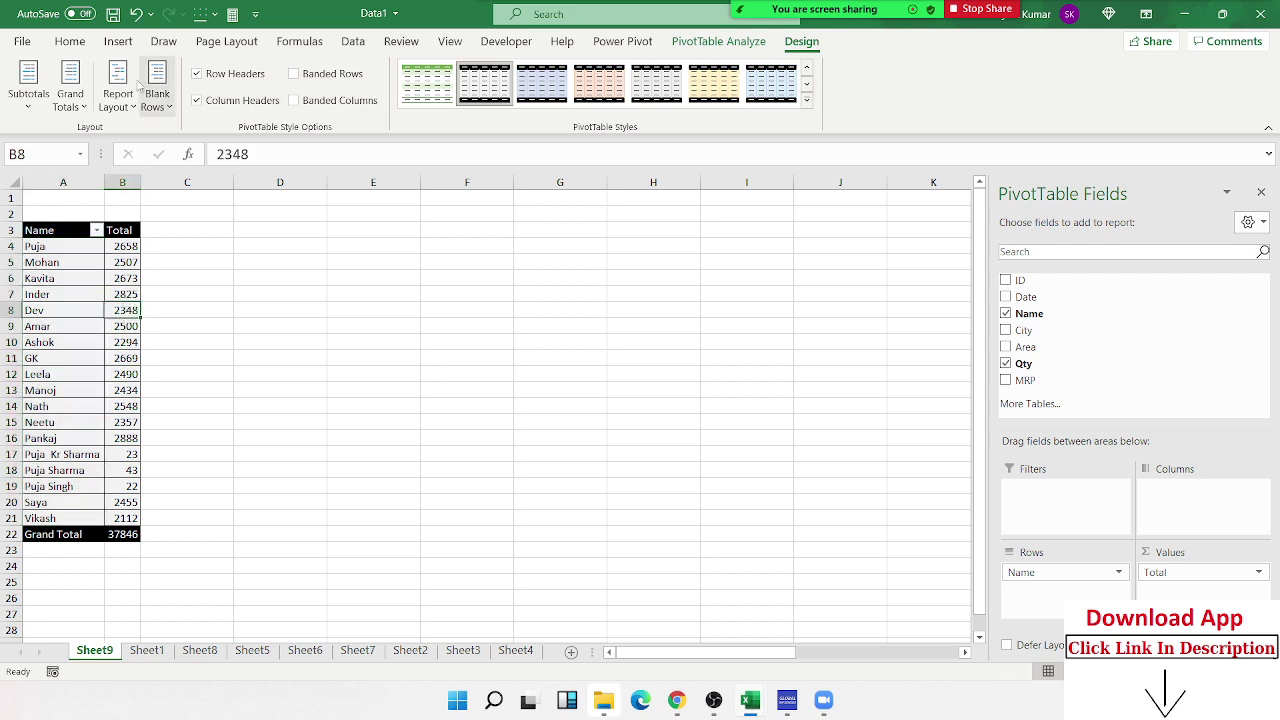
# Insert a clustered column pivot chart of the name totals, then reposition and enlarge it.
pyautogui.click(107, 41)
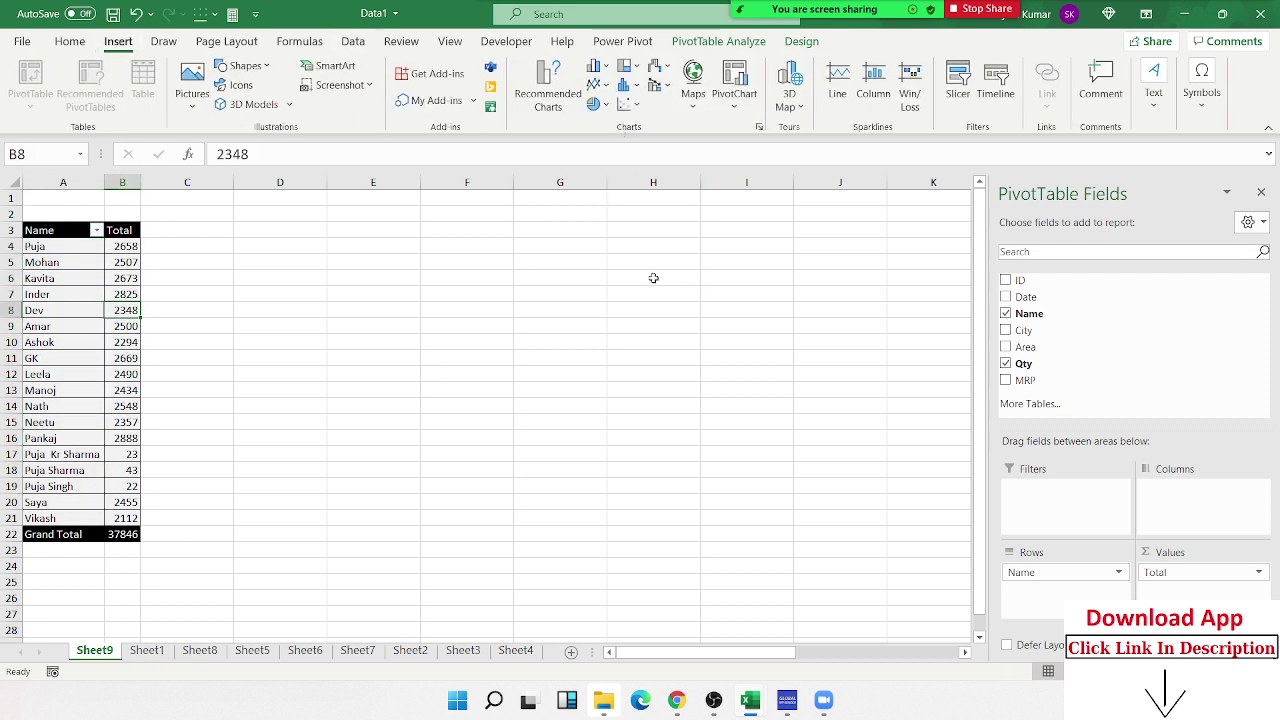
pyautogui.click(596, 66)
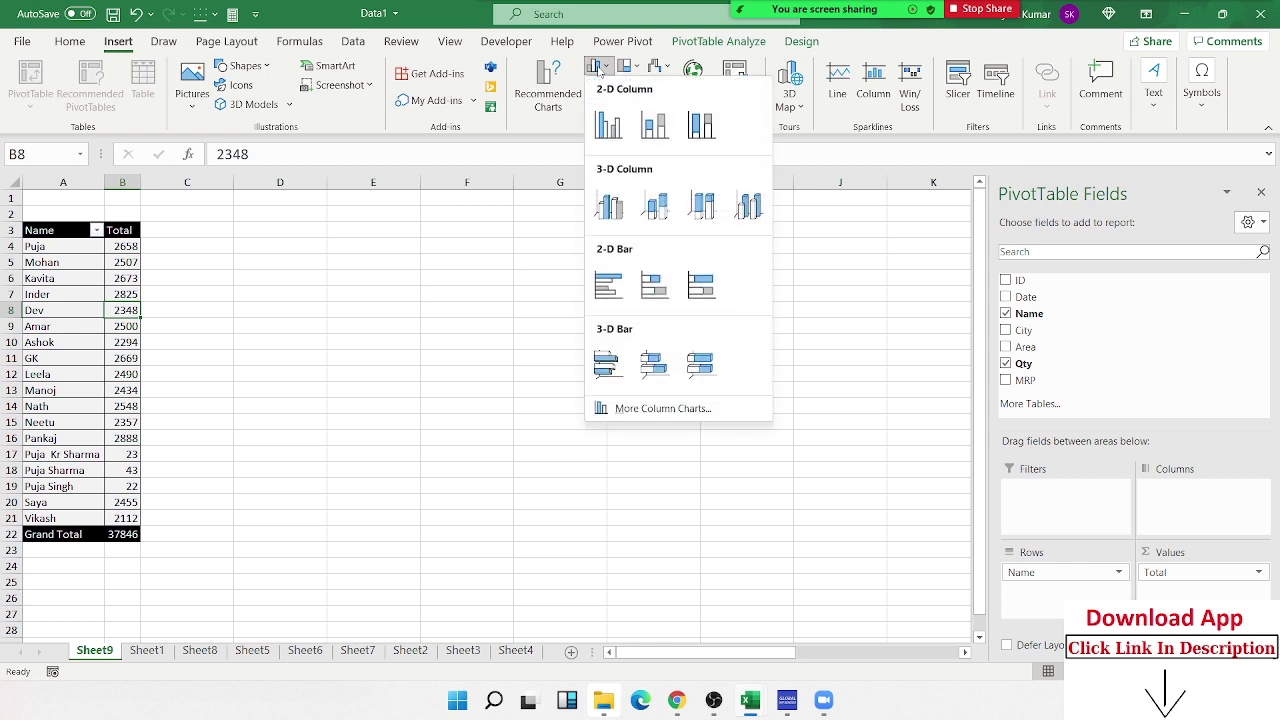
pyautogui.click(611, 124)
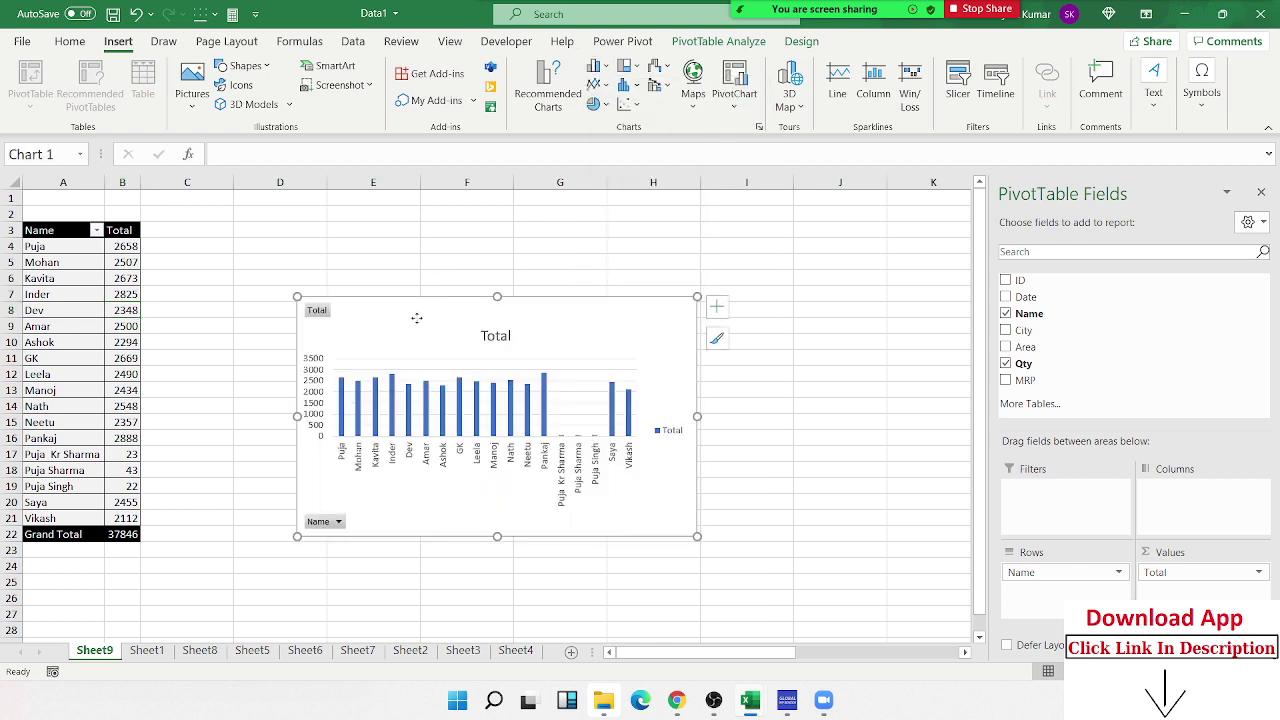
pyautogui.moveTo(420, 308); pyautogui.dragTo(352, 205)
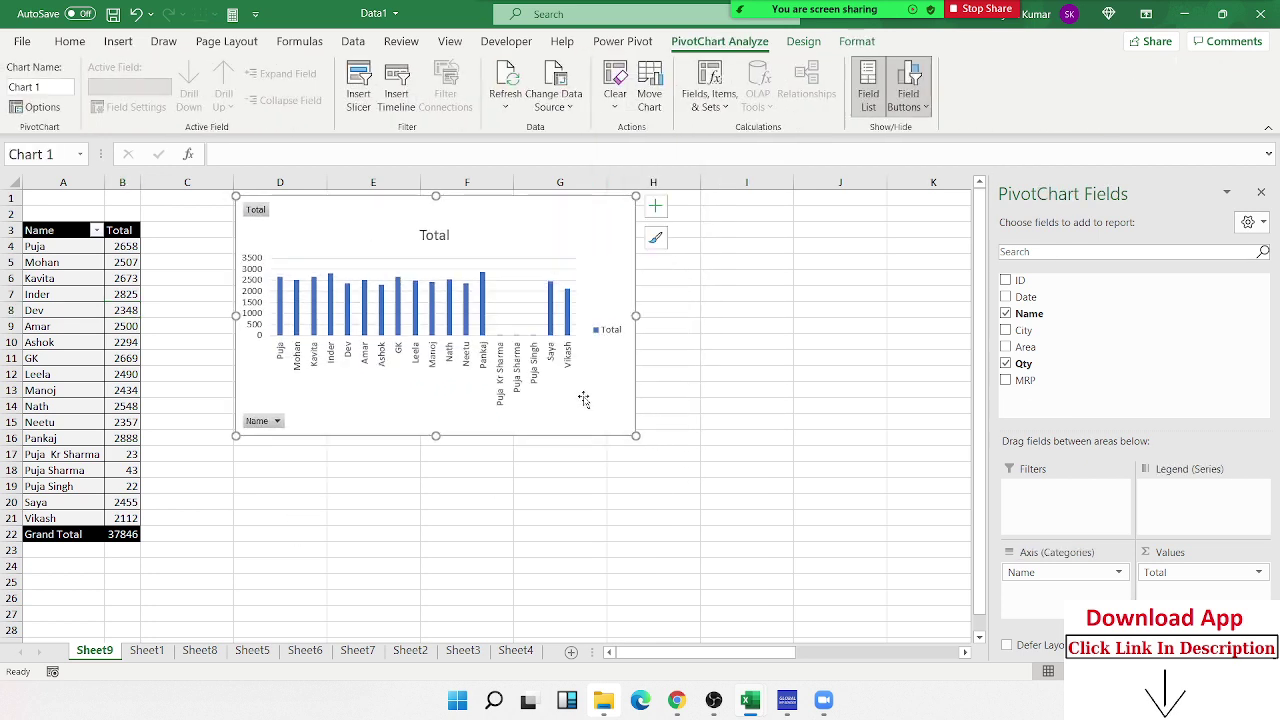
pyautogui.moveTo(630, 436); pyautogui.dragTo(797, 511)
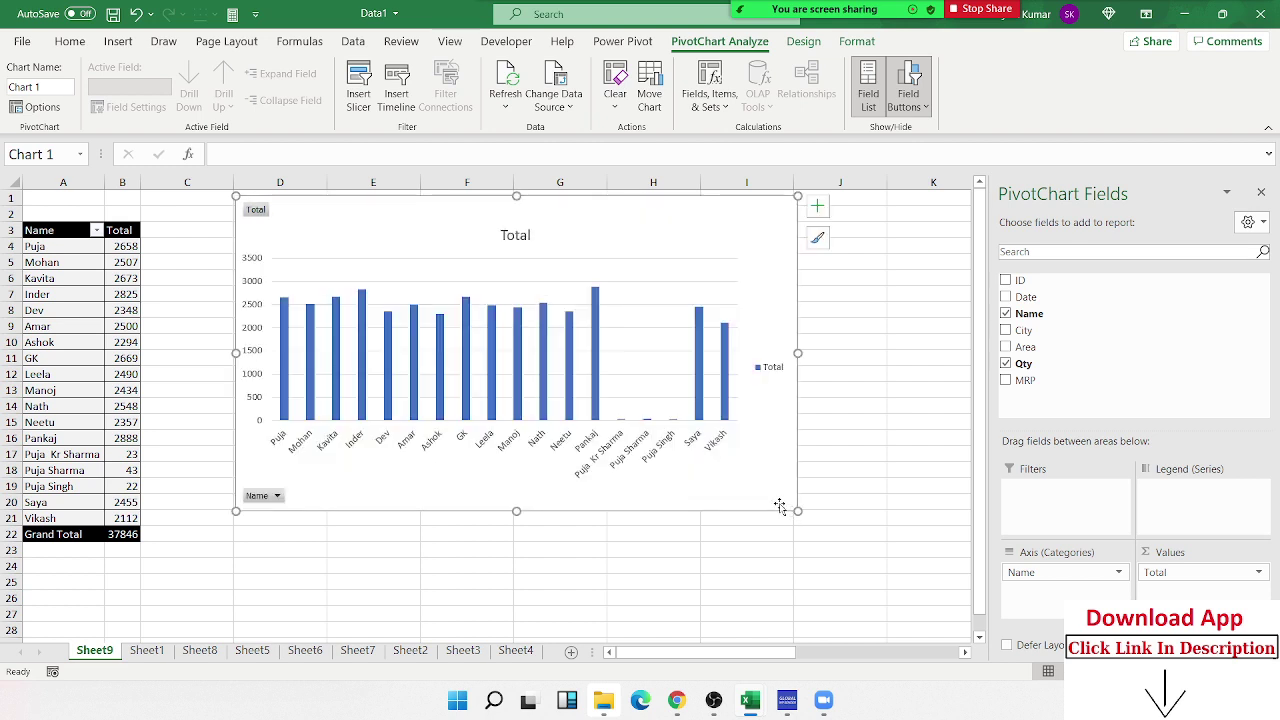
pyautogui.moveTo(320, 224); pyautogui.dragTo(298, 255)
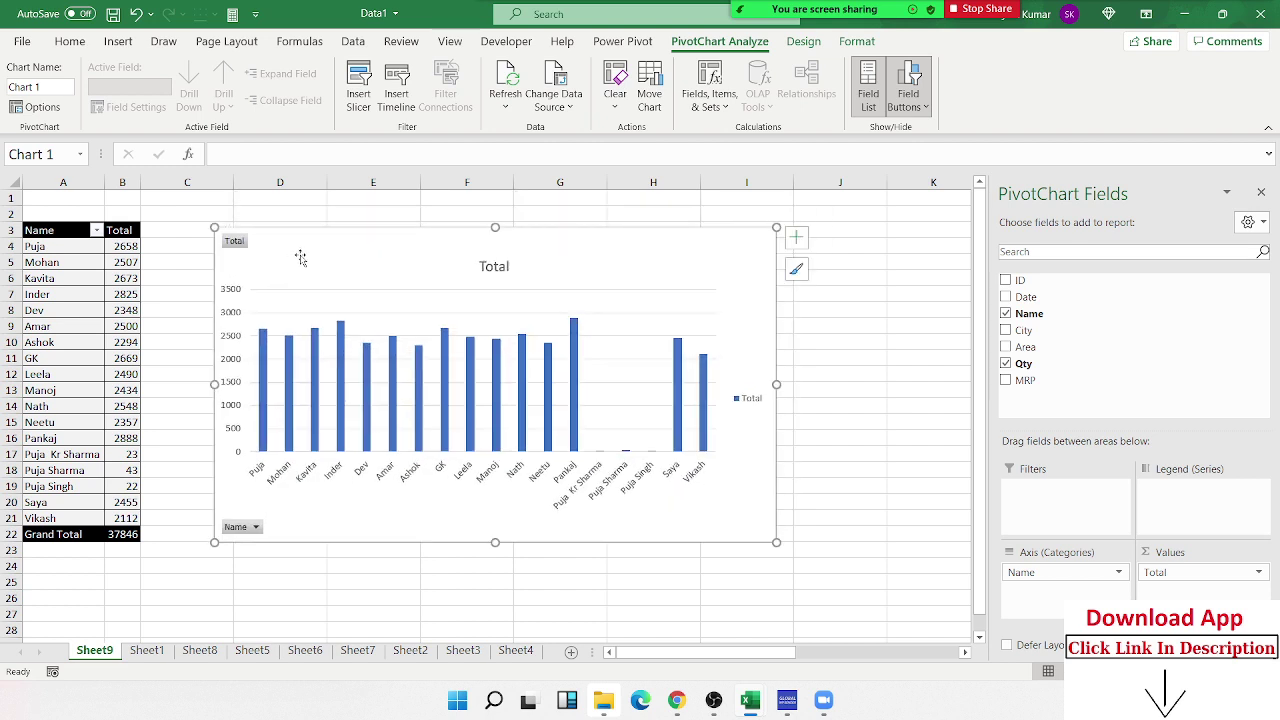
pyautogui.click(805, 45)
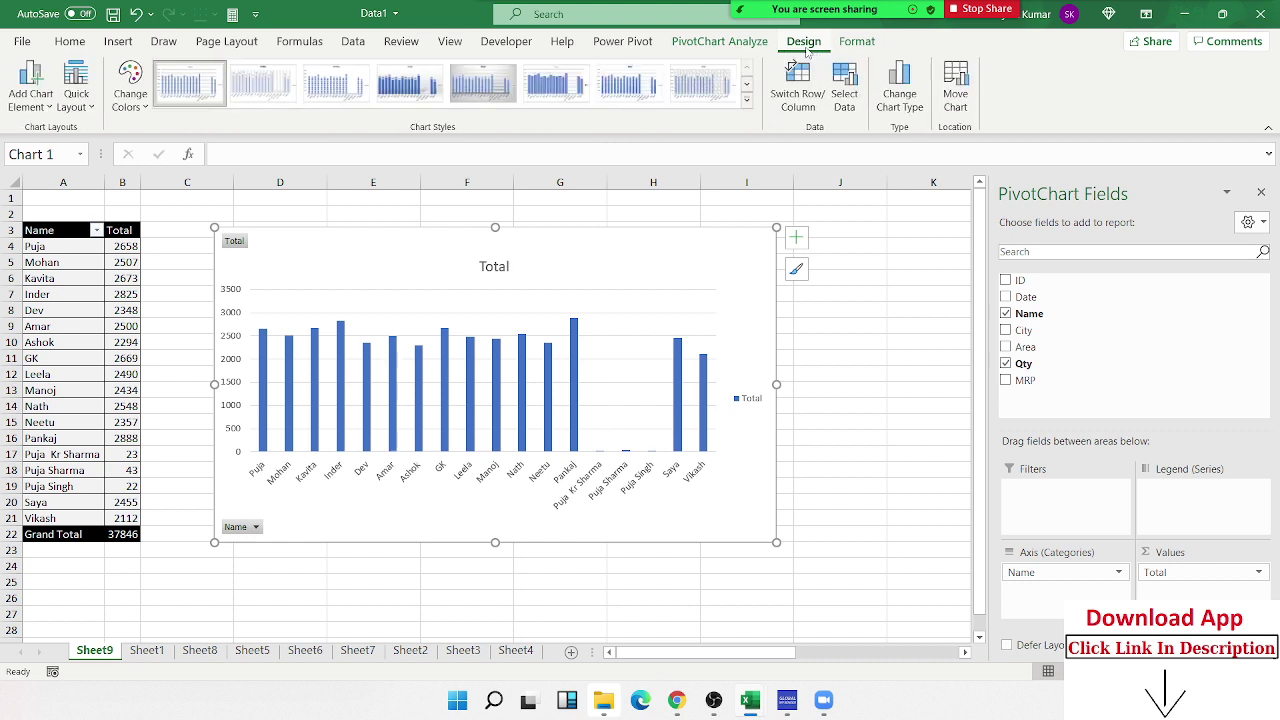
# Apply the dark charcoal chart style and move the chart next to the pivot table.
pyautogui.click(747, 100)
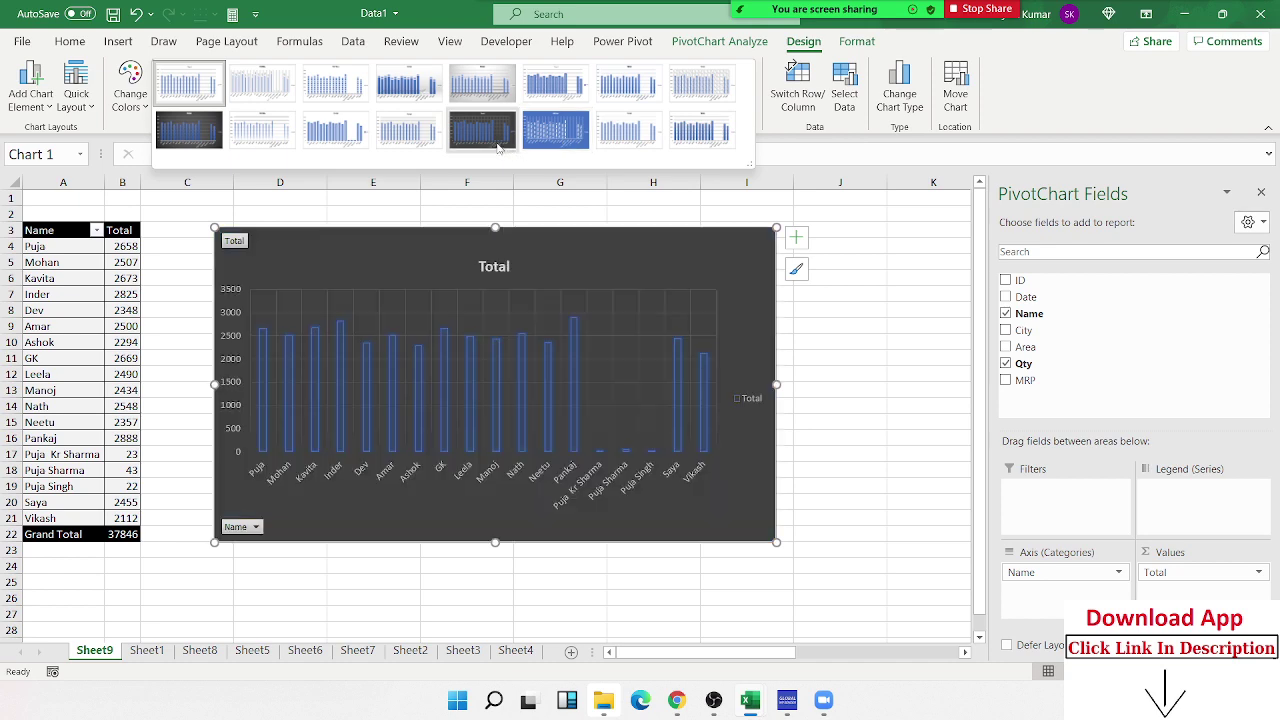
pyautogui.click(209, 147)
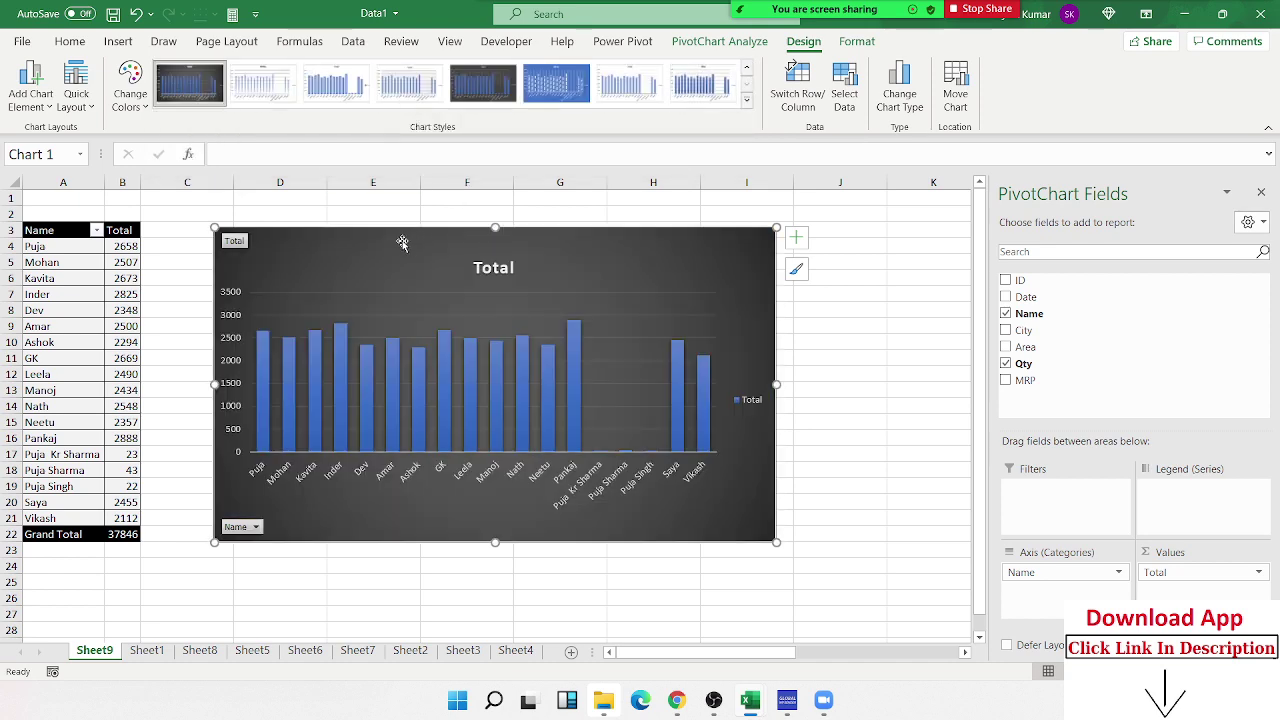
pyautogui.moveTo(401, 241); pyautogui.dragTo(346, 234)
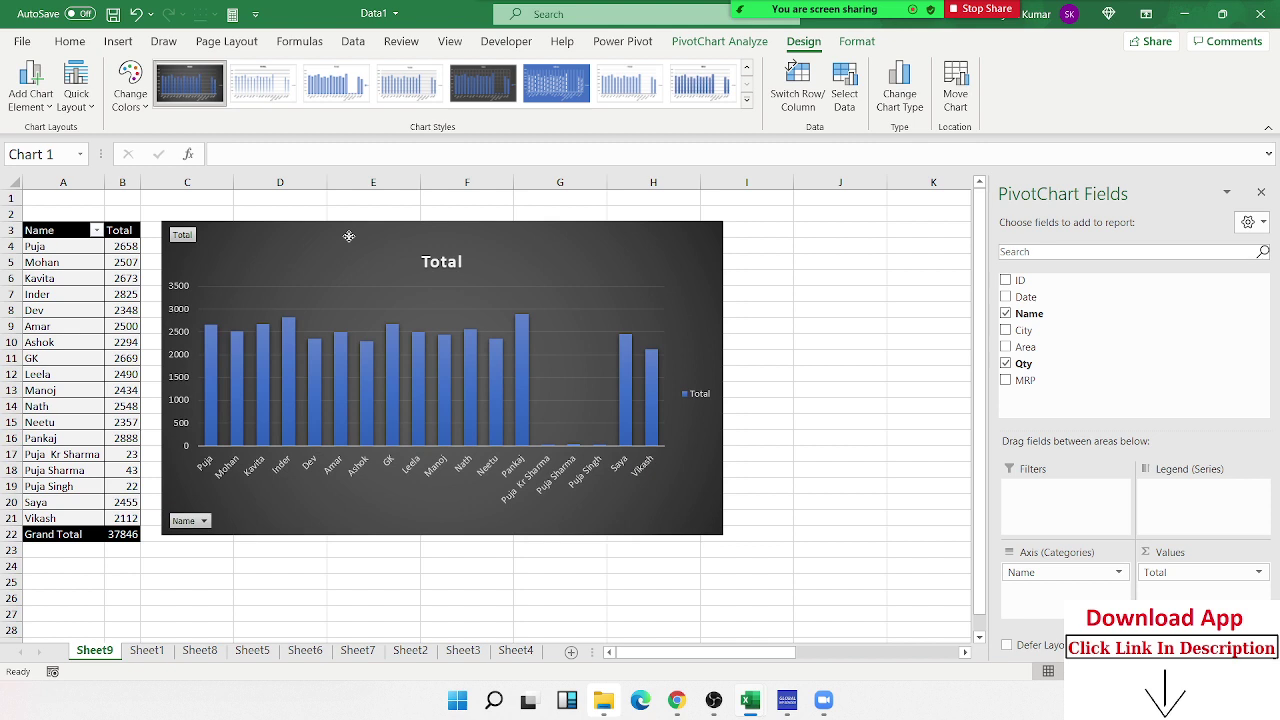
pyautogui.click(841, 265)
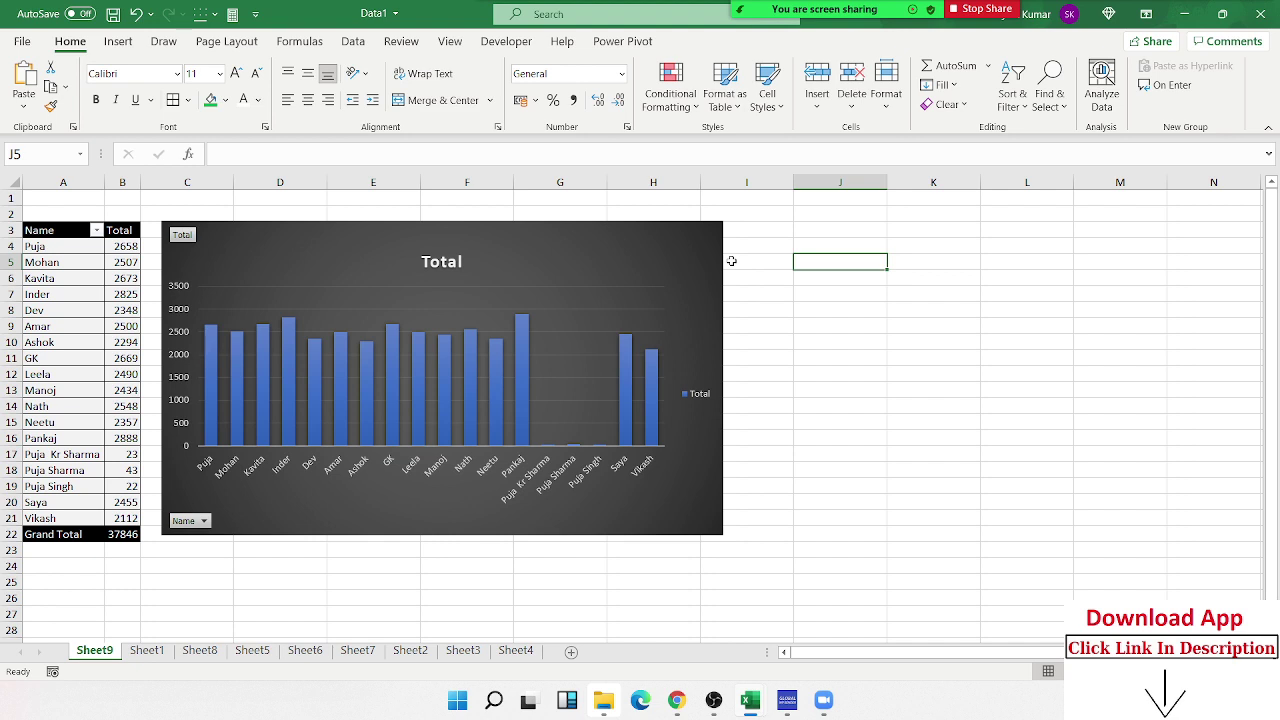
# Add data labels to the column series so each bar shows its quantity, e.g. 2658.
pyautogui.rightClick(520, 338)
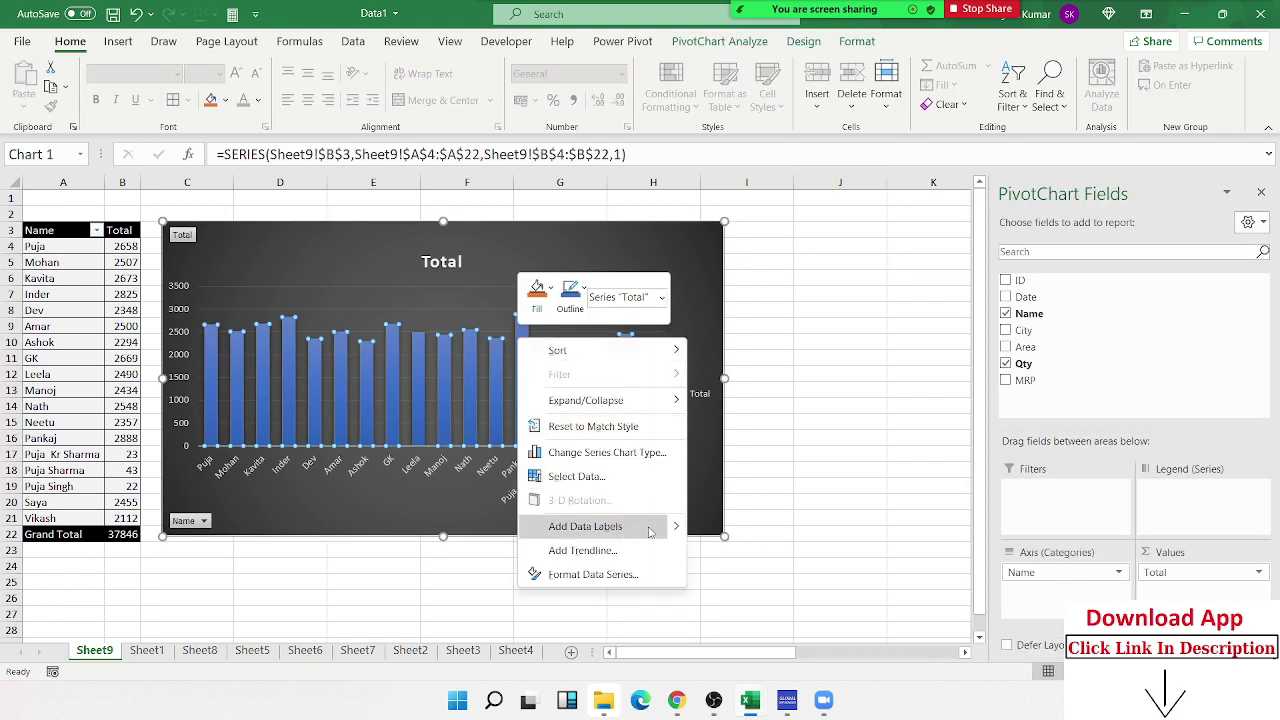
pyautogui.press('Escape')
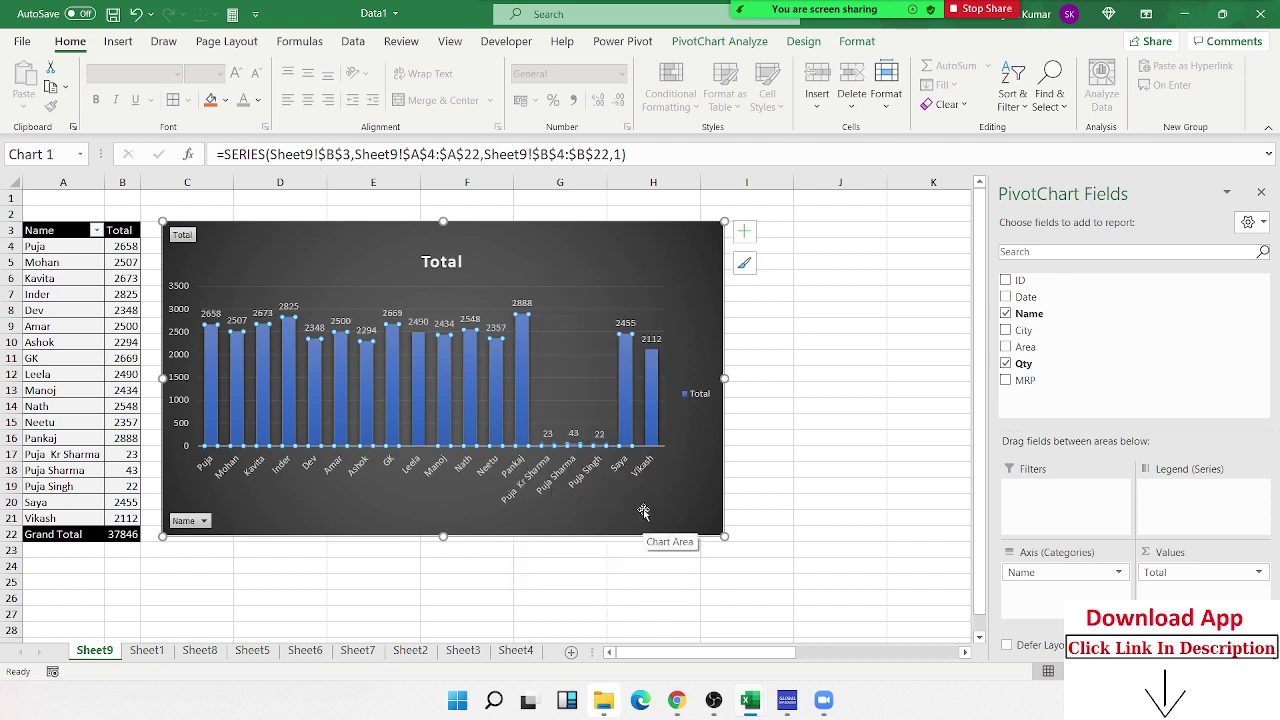
pyautogui.click(785, 310)
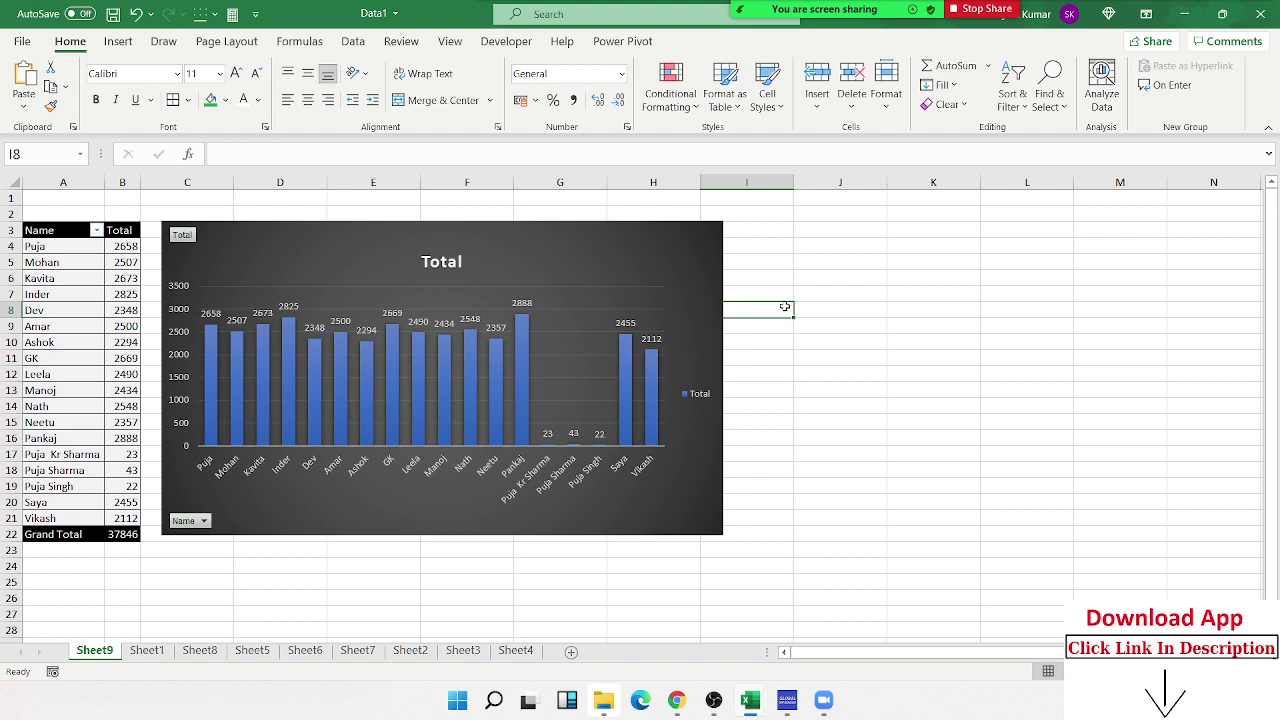
# Switch to the Sheet1 source data, glancing back at Sheet9 on the way.
pyautogui.click(158, 660)
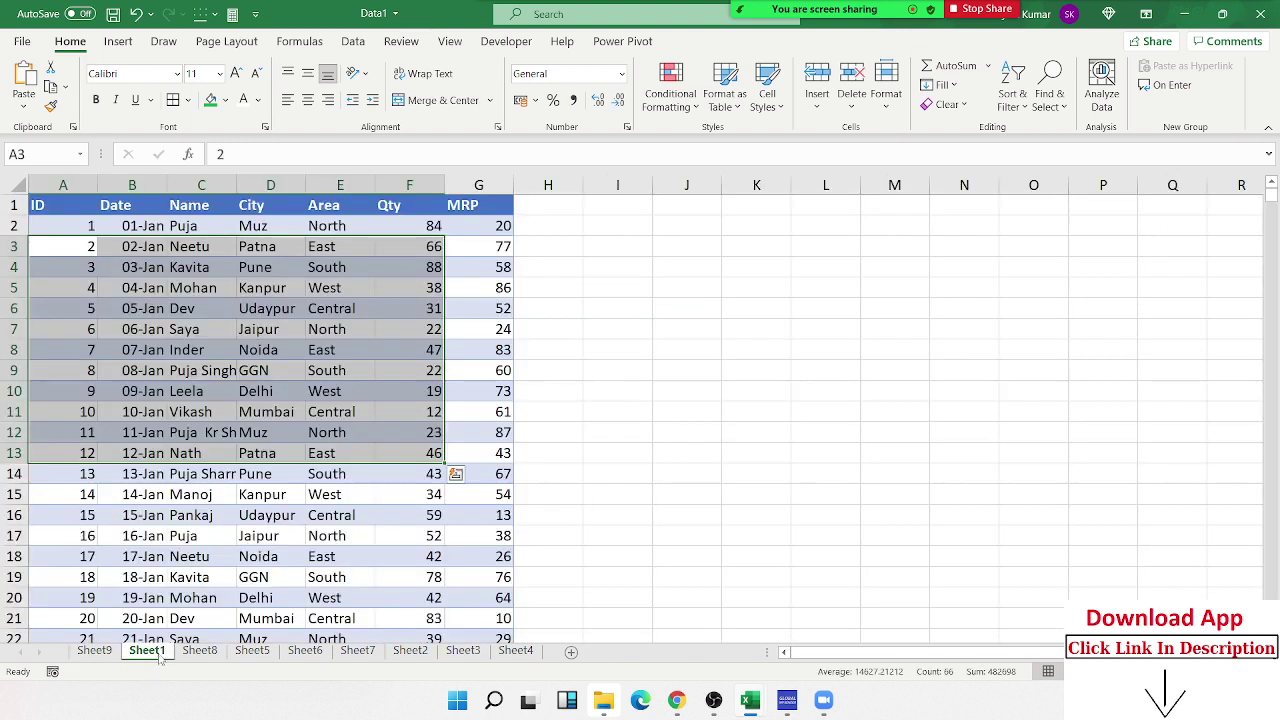
pyautogui.click(281, 344)
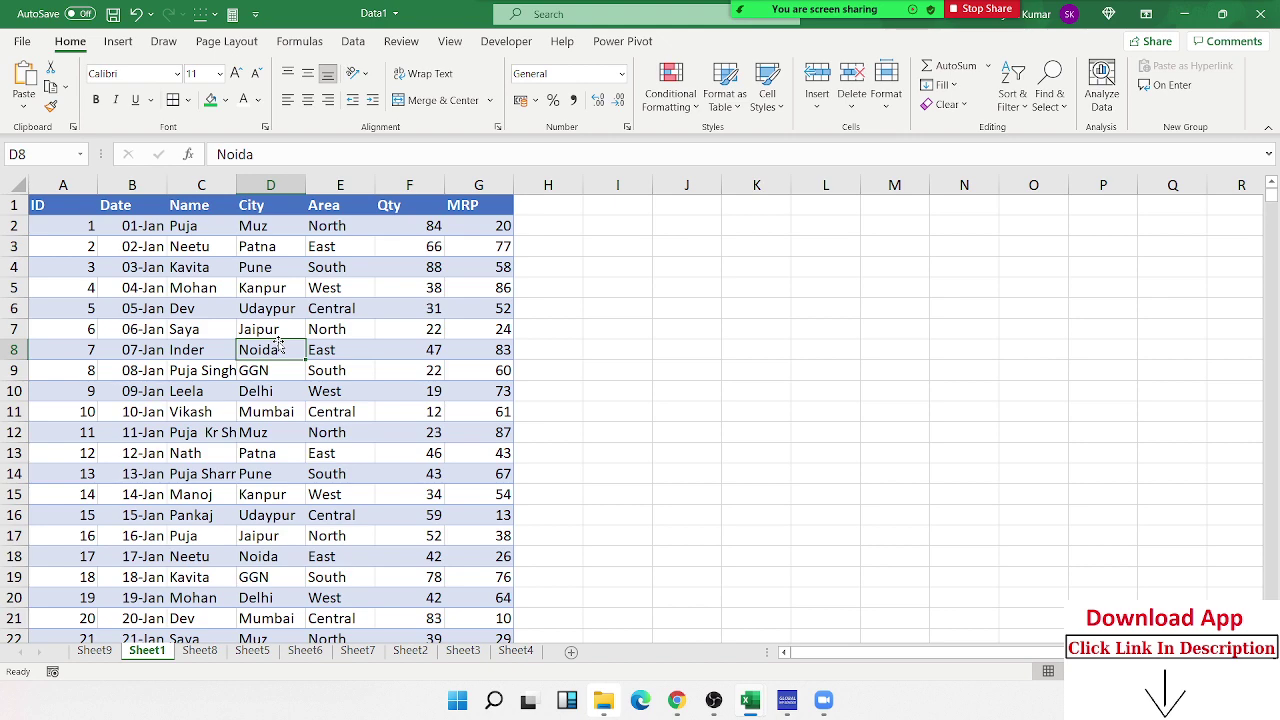
pyautogui.click(95, 651)
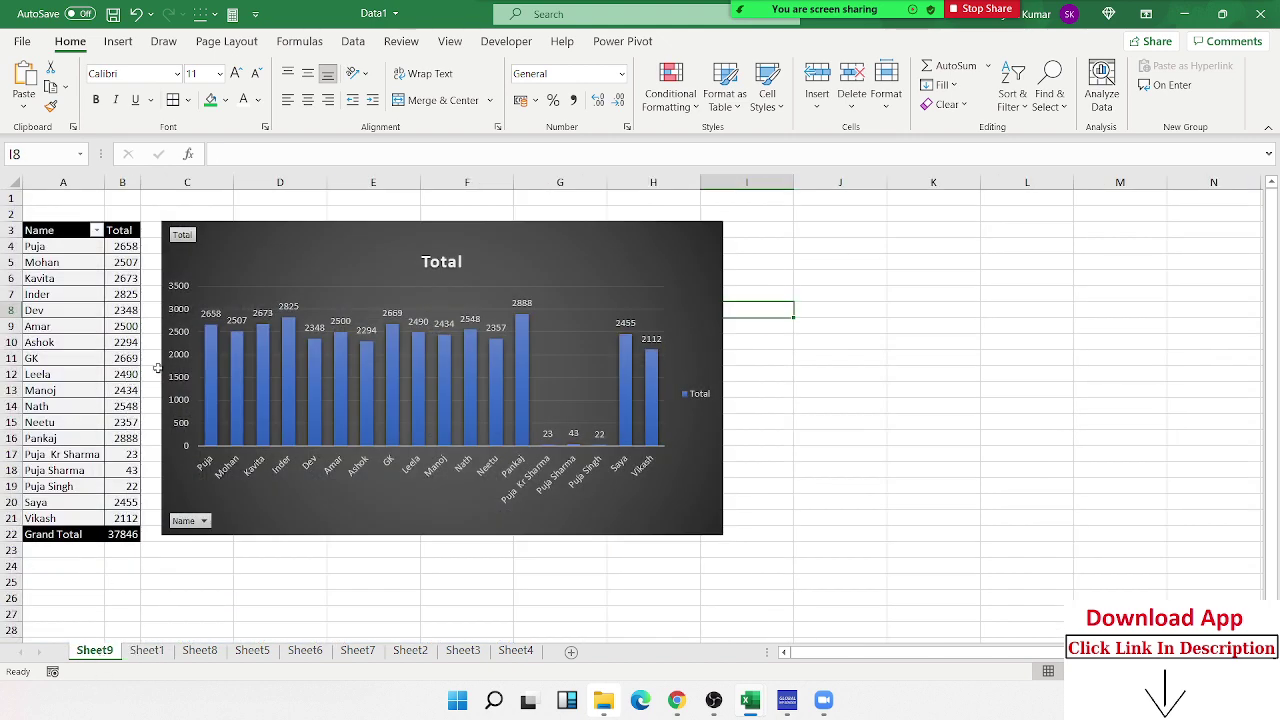
pyautogui.click(146, 651)
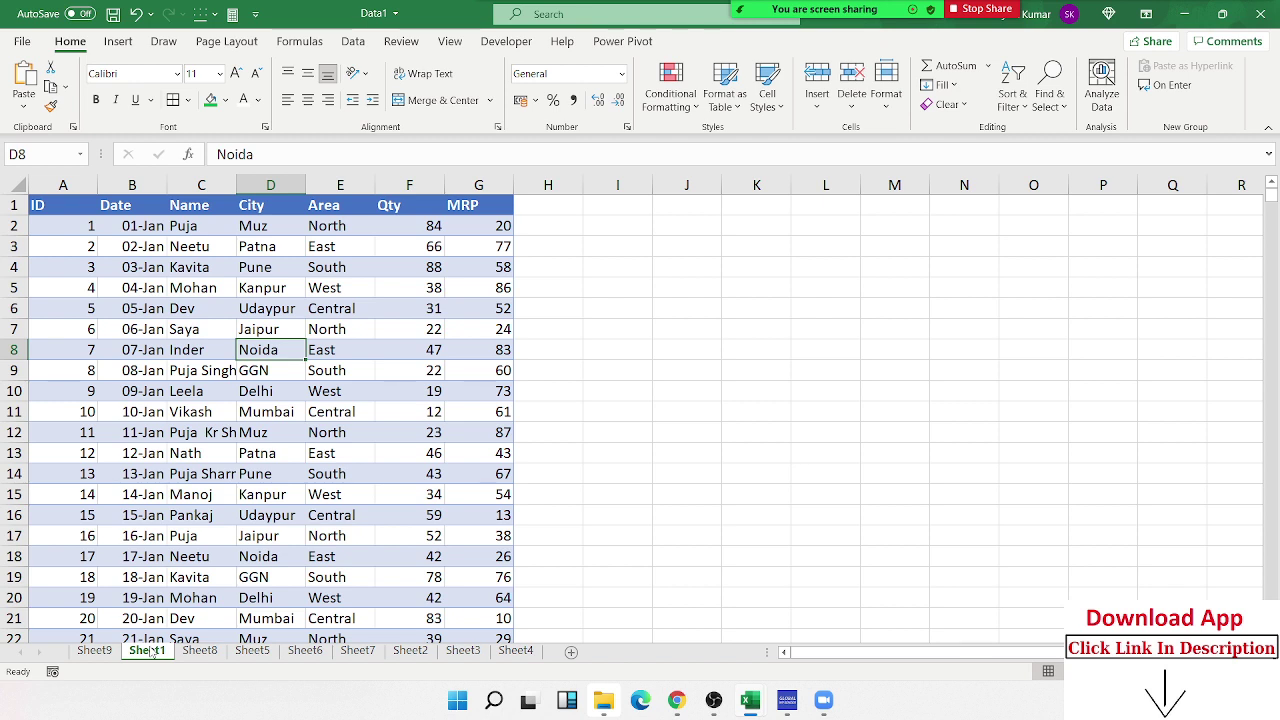
# Check the data extent, then insert a blank row above the ID 11 record.
pyautogui.hotkey('ctrl', 'Home')
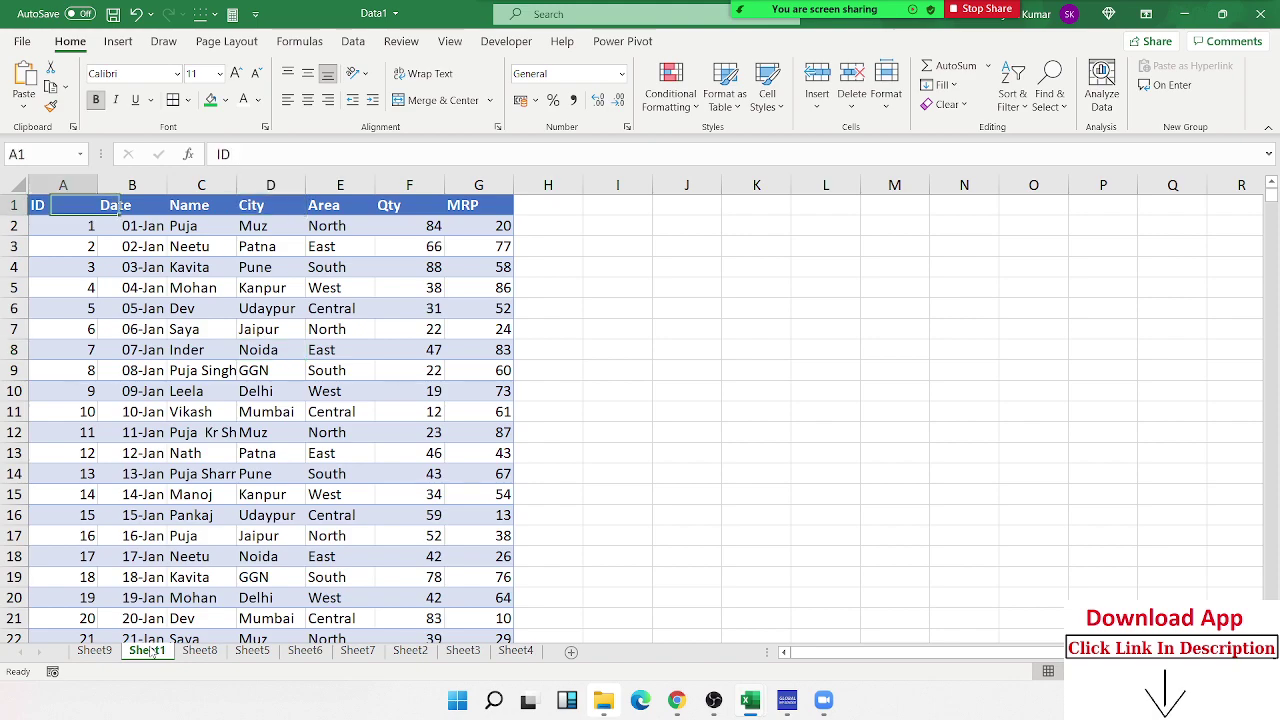
pyautogui.hotkey('ctrl', 'shift', 'Right')
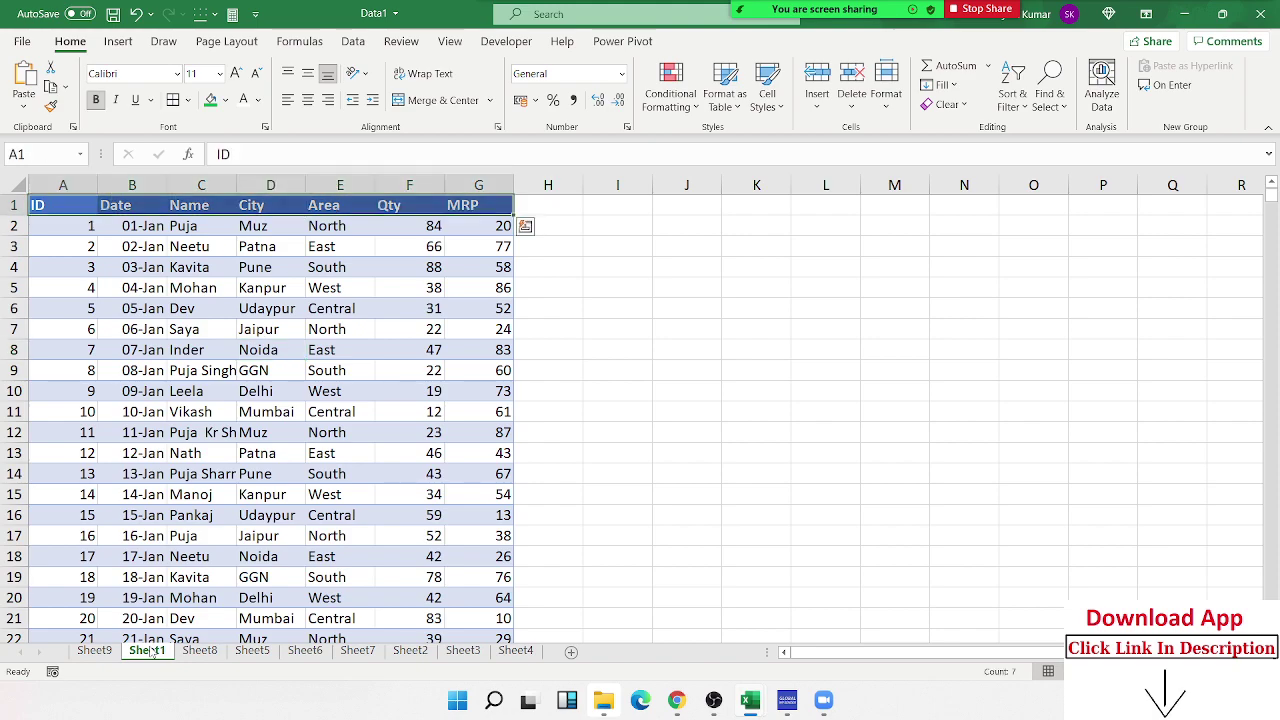
pyautogui.hotkey('ctrl', 'Down')
pyautogui.hotkey('ctrl', 'Up')
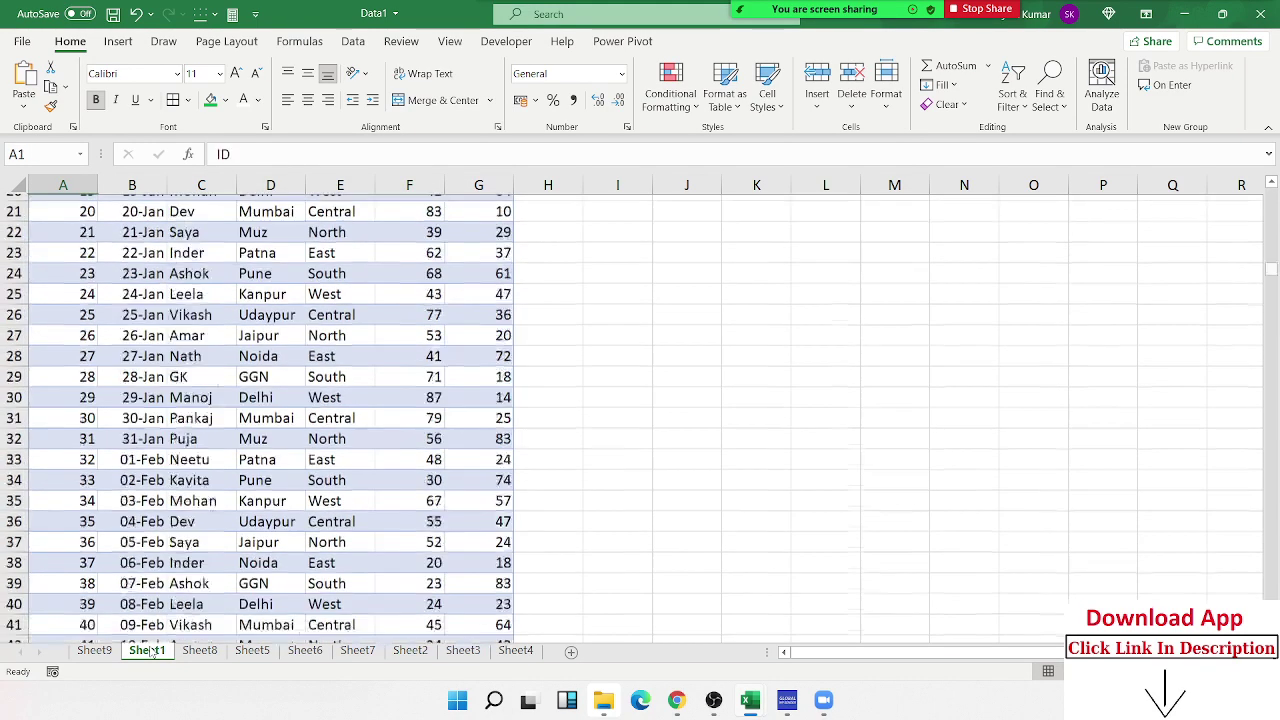
pyautogui.press('Down')
pyautogui.press('Down')
pyautogui.press('Down')
pyautogui.press('Down')
pyautogui.press('Down')
pyautogui.press('Down')
pyautogui.press('Down')
pyautogui.hotkey('shift', 'space')
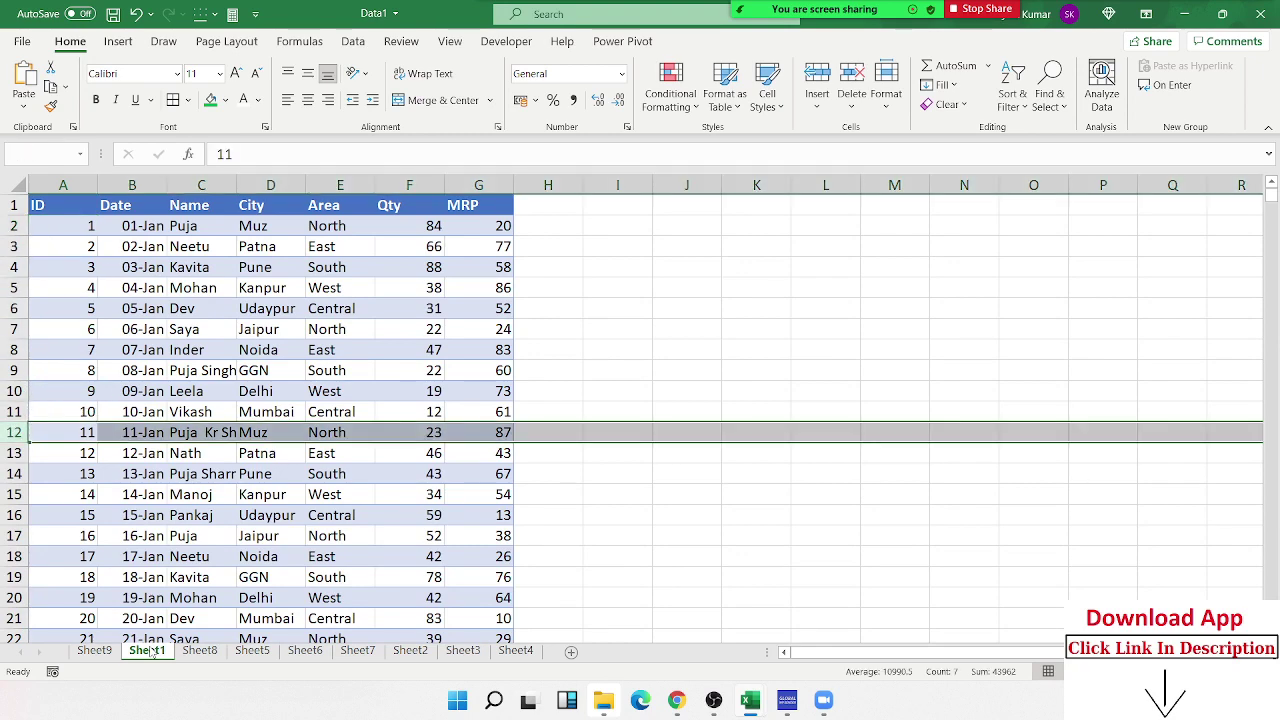
pyautogui.hotkey('ctrl', 'shift', '+')
# Test how selecting the data block from A1 stops at the blank row.
pyautogui.press('Up')
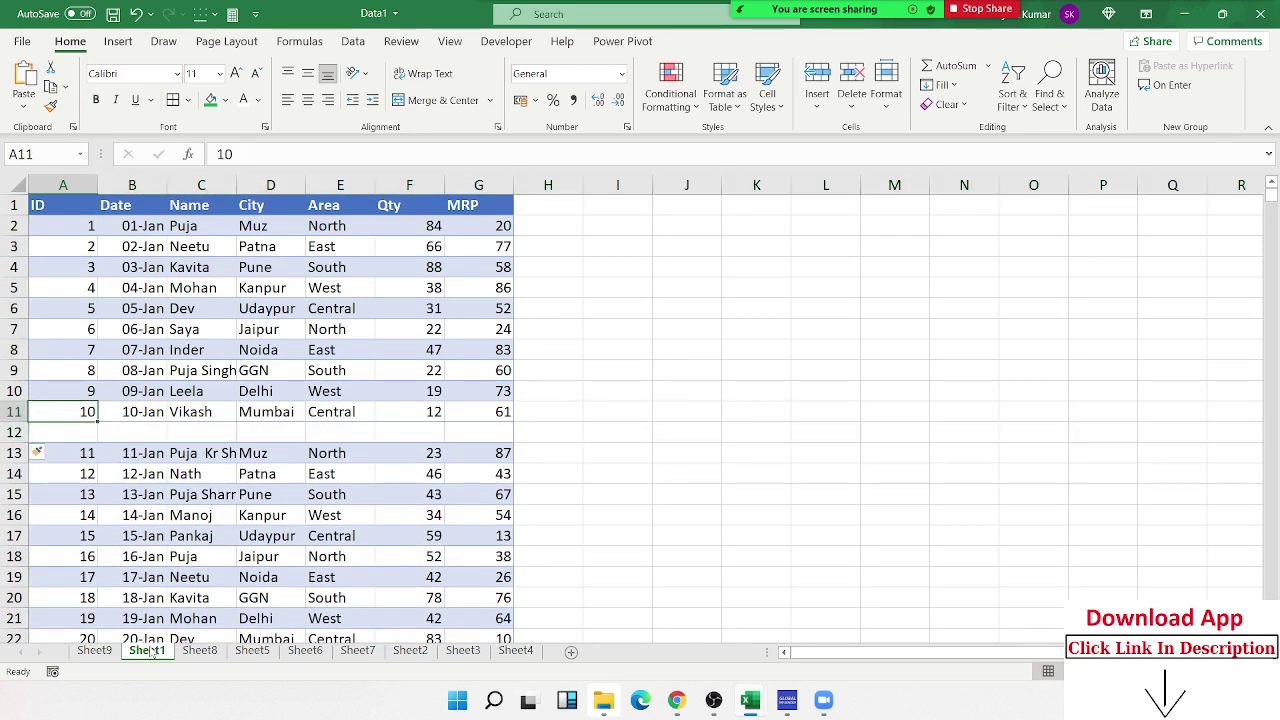
pyautogui.hotkey('ctrl', 'Up')
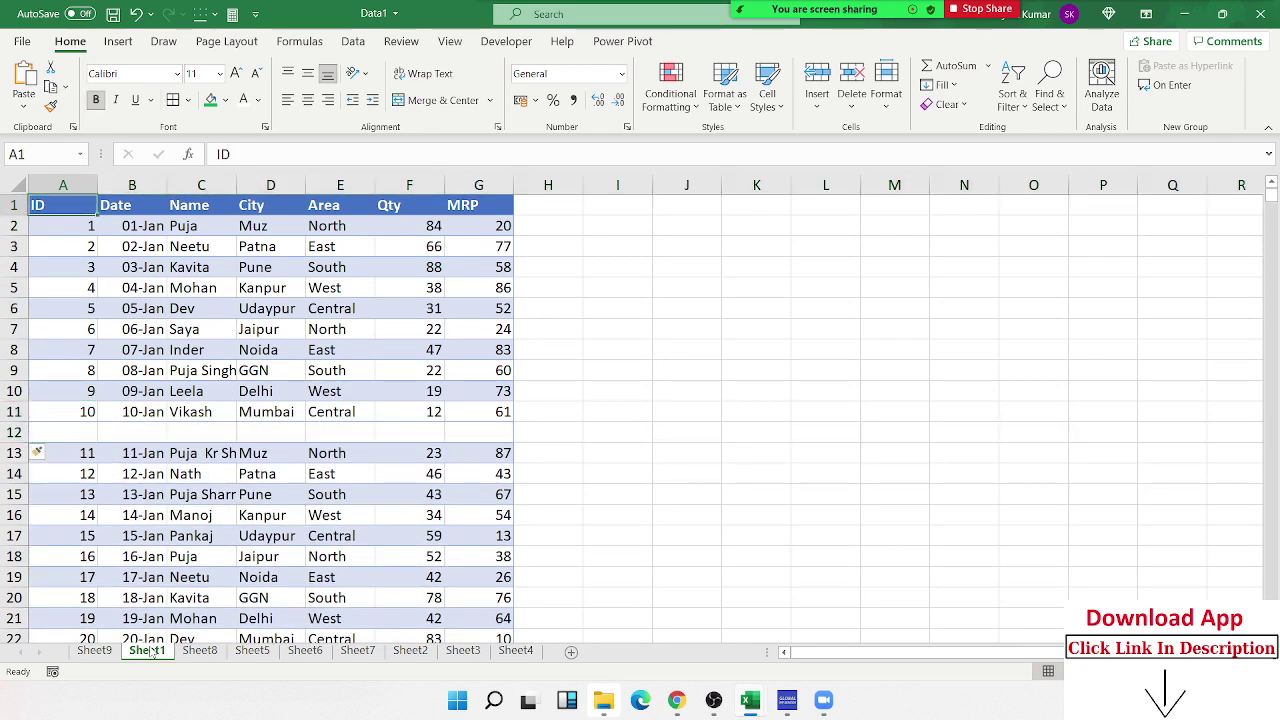
pyautogui.hotkey('ctrl', 'shift', 'Right')
pyautogui.hotkey('ctrl', 'shift', 'Down')
pyautogui.hotkey('shift', 'Down')
pyautogui.hotkey('shift', 'Down')
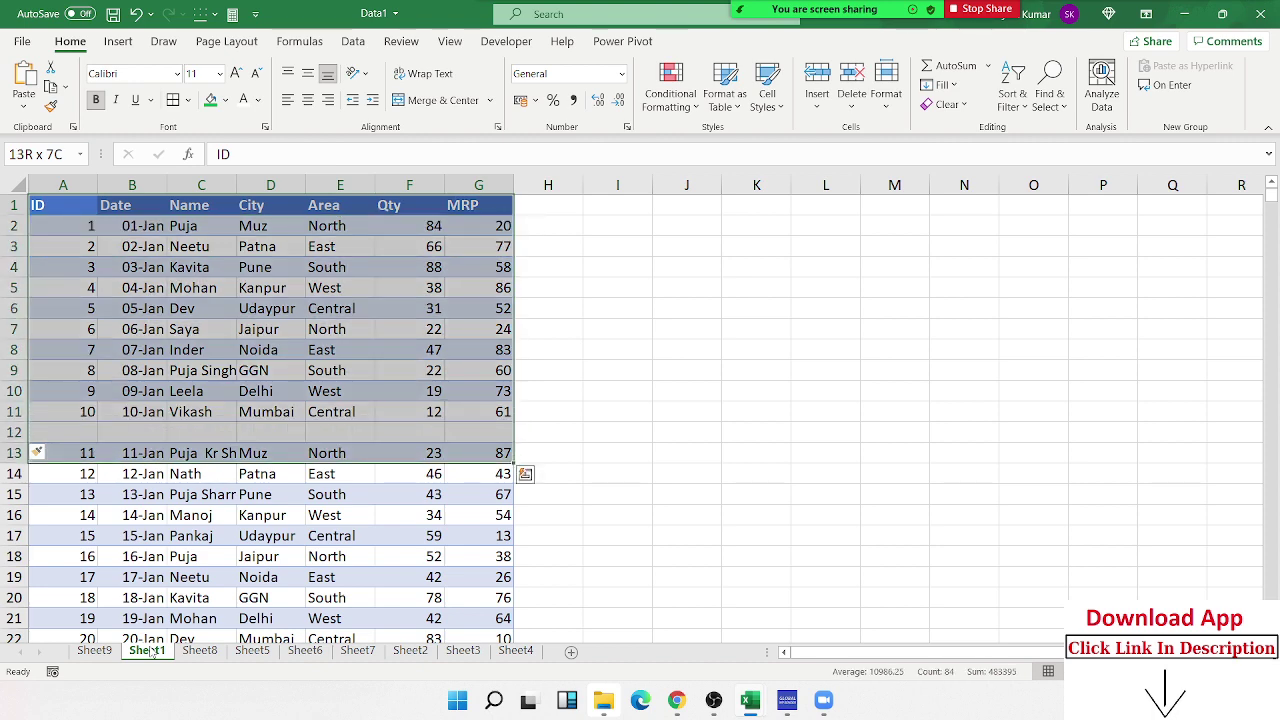
pyautogui.hotkey('ctrl', 'shift', 'Down')
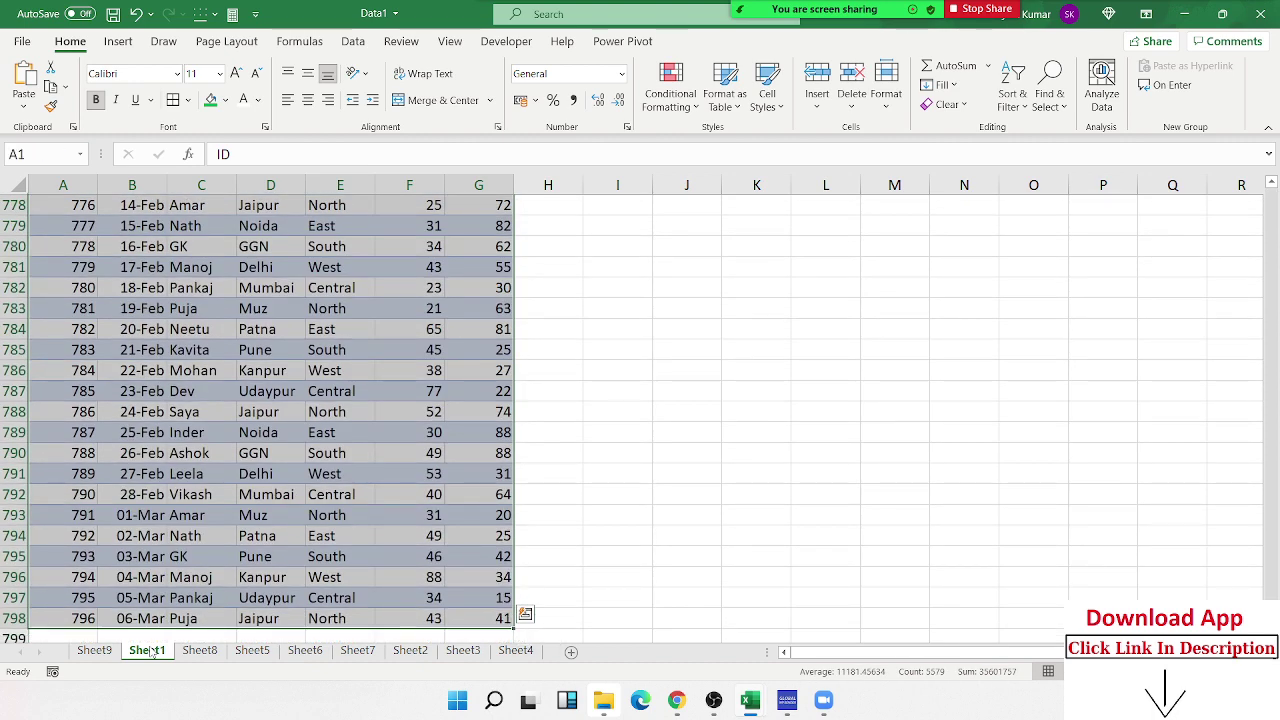
pyautogui.hotkey('ctrl', 'BackSpace')
pyautogui.hotkey('ctrl', 'a')
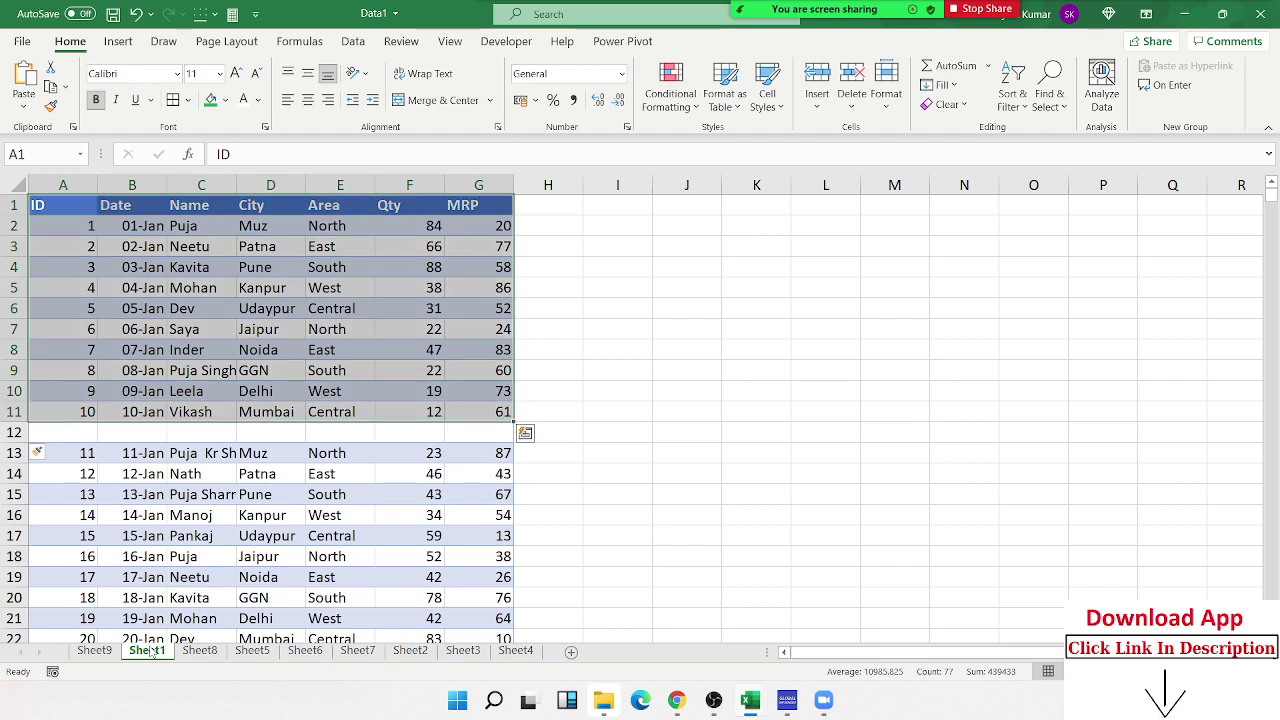
# Delete the blank row 12 so the data is continuous again.
pyautogui.press('Down')
pyautogui.press('Down')
pyautogui.press('Down')
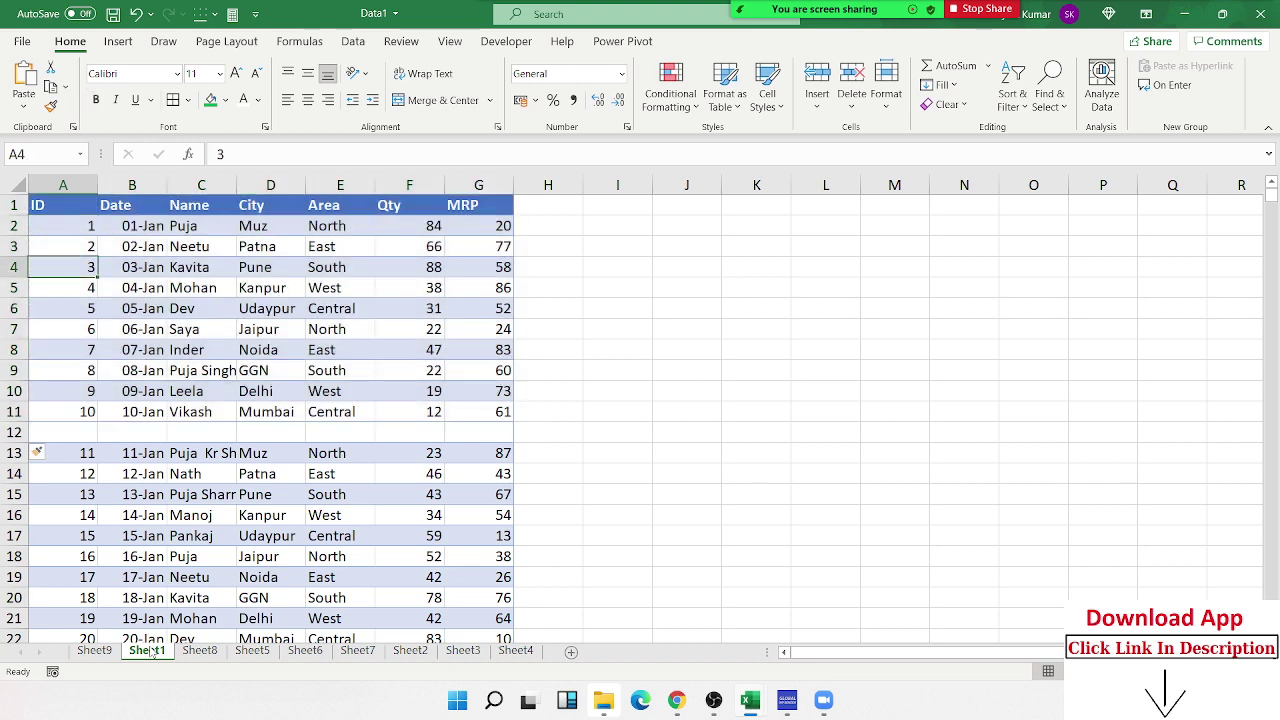
pyautogui.press('Down')
pyautogui.hotkey('ctrl', 'Down')
pyautogui.press('Down')
pyautogui.hotkey('shift', 'space')
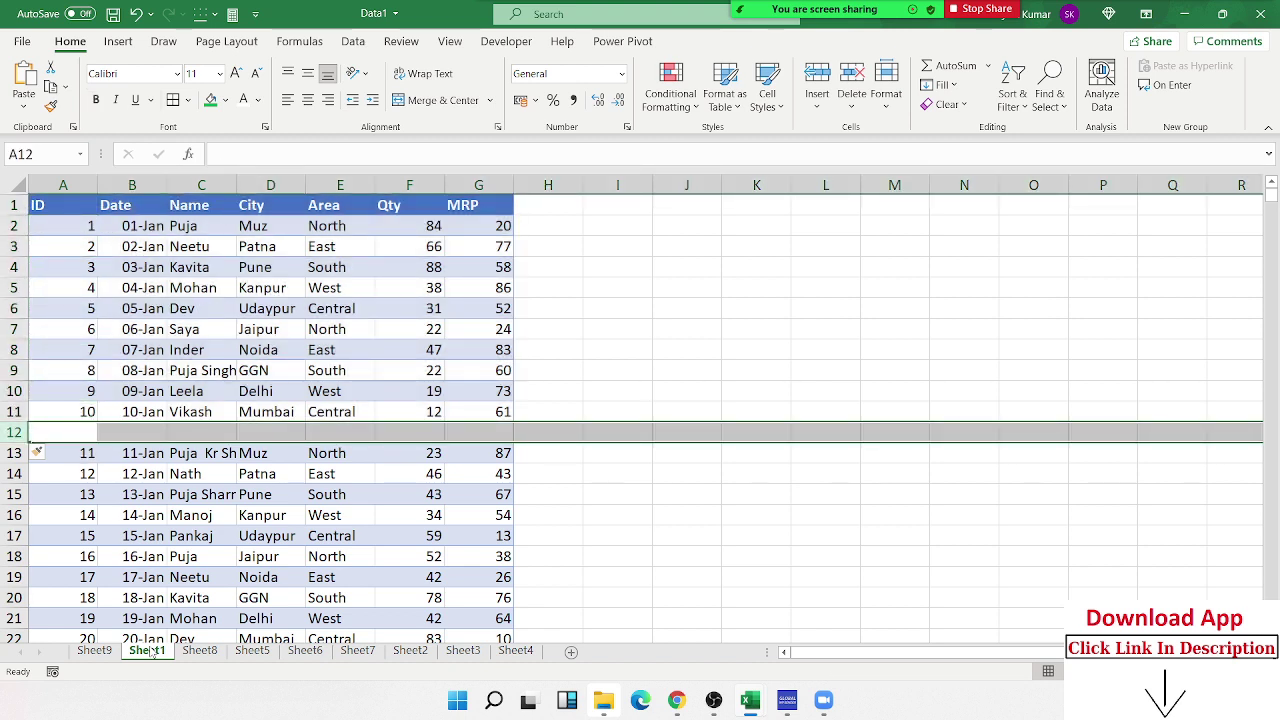
pyautogui.hotkey('ctrl', '-')
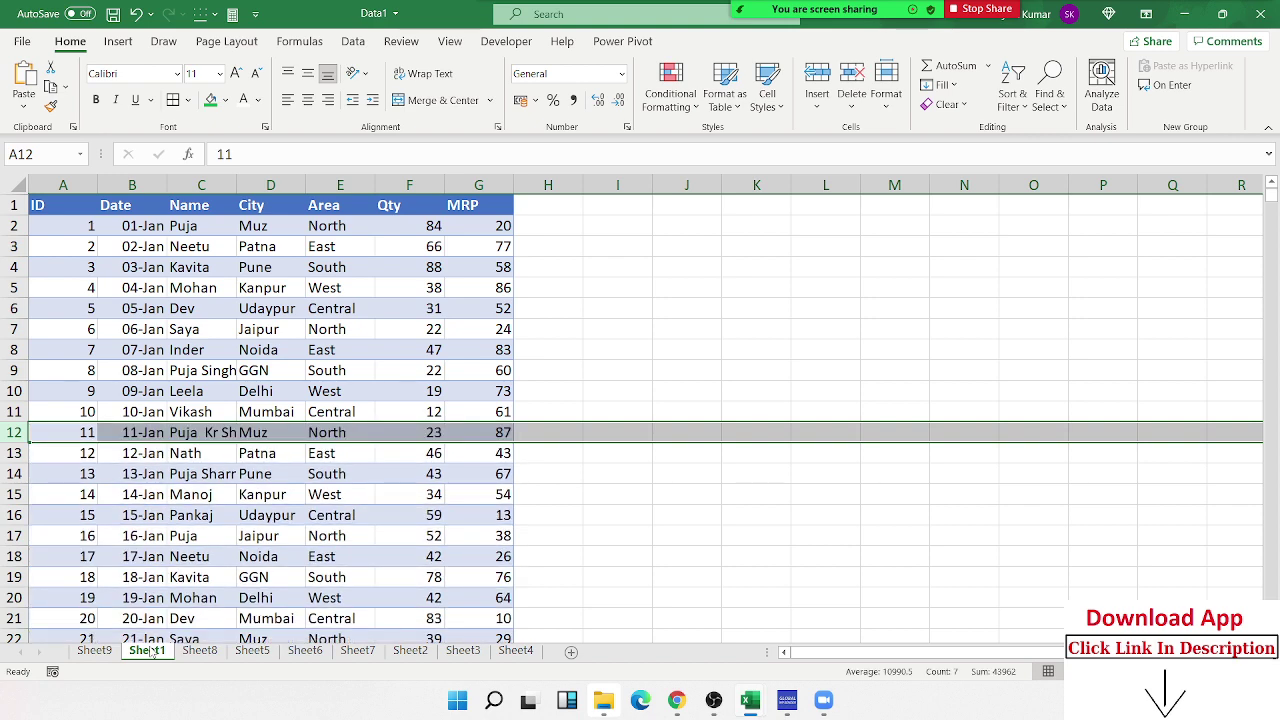
# Select the full ID-to-MRP range and convert it to a formatted table with Ctrl+T.
pyautogui.press('Up')
pyautogui.press('Up')
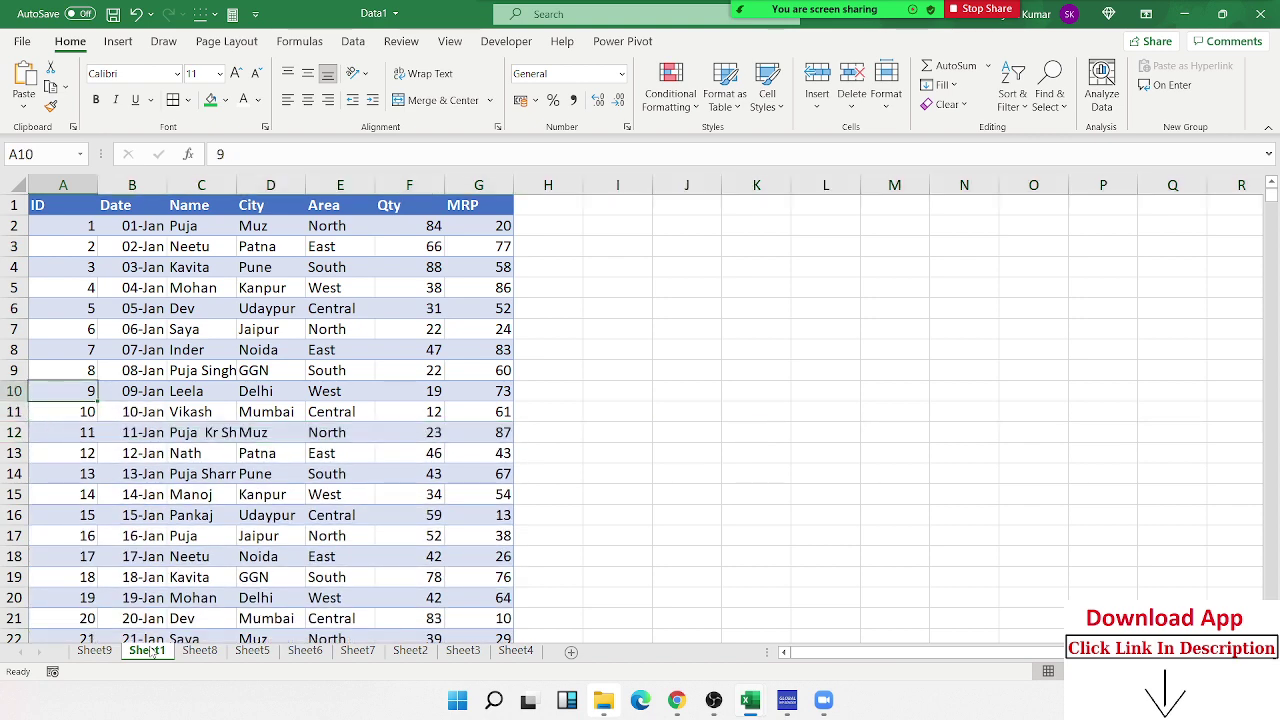
pyautogui.hotkey('ctrl', 'Up')
pyautogui.hotkey('ctrl', 'shift', 'Right')
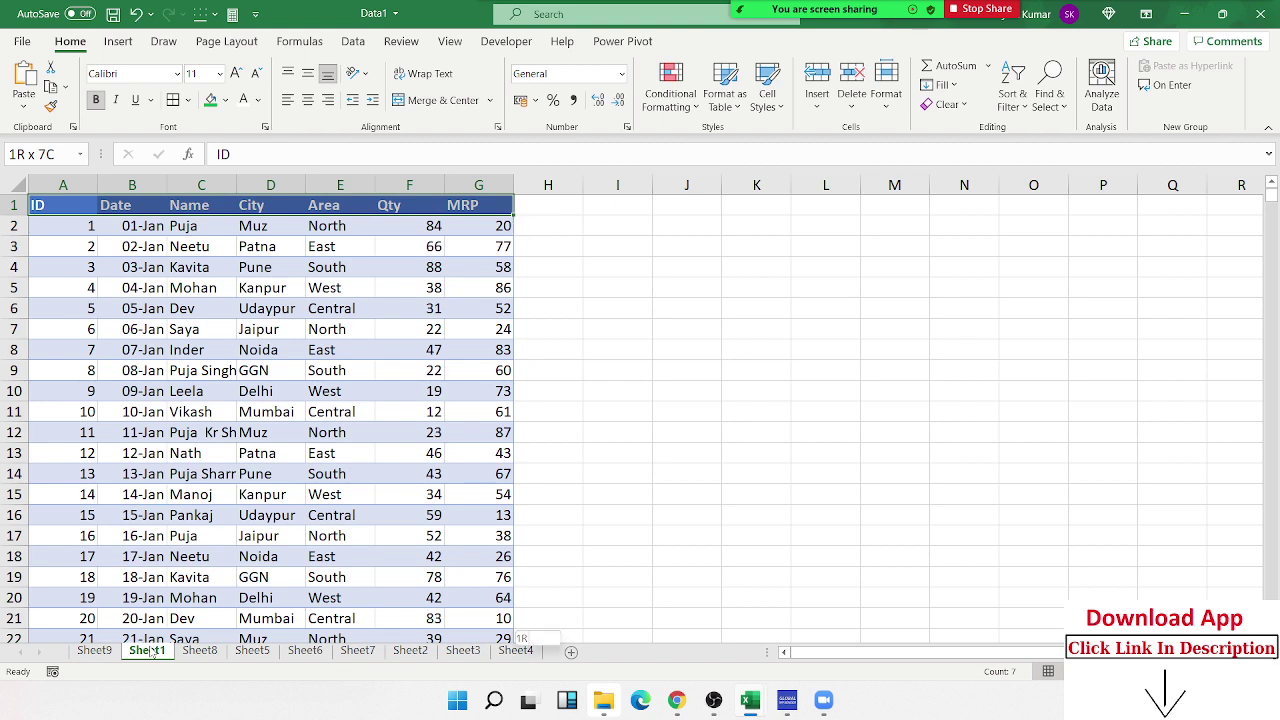
pyautogui.hotkey('ctrl', 'shift', 'Down')
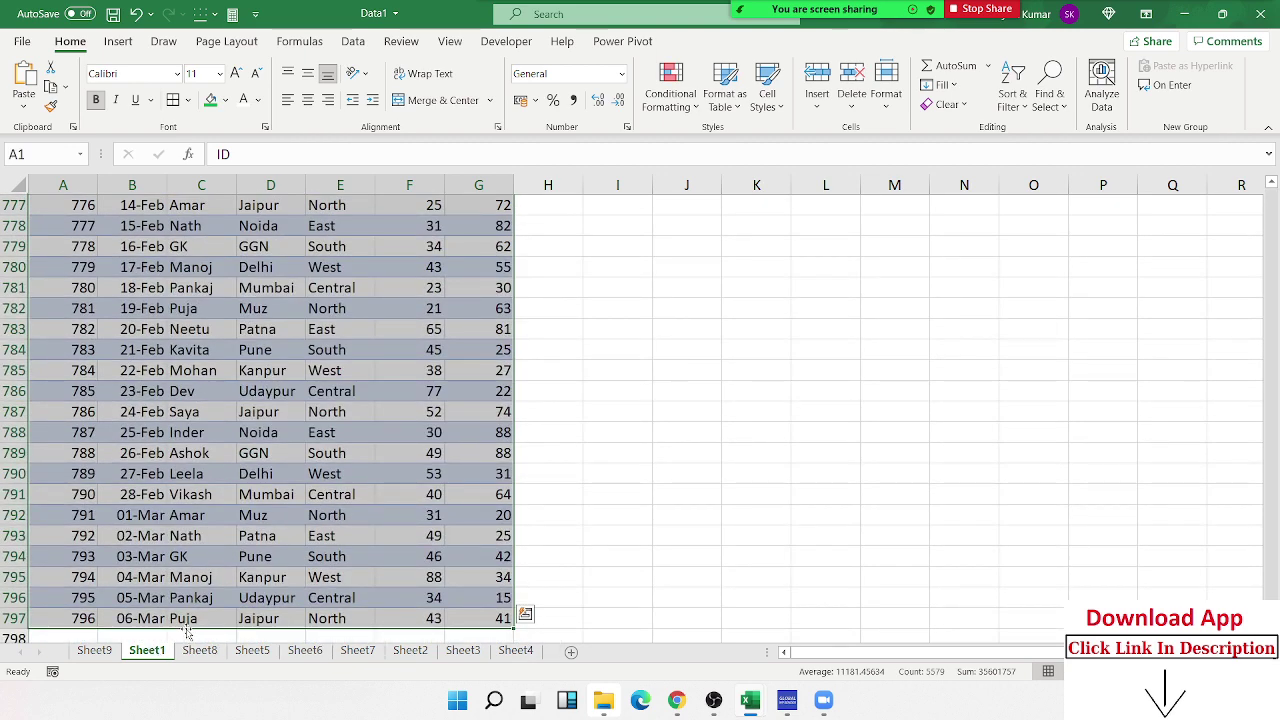
pyautogui.hotkey('ctrl', 't')
pyautogui.press('Return')
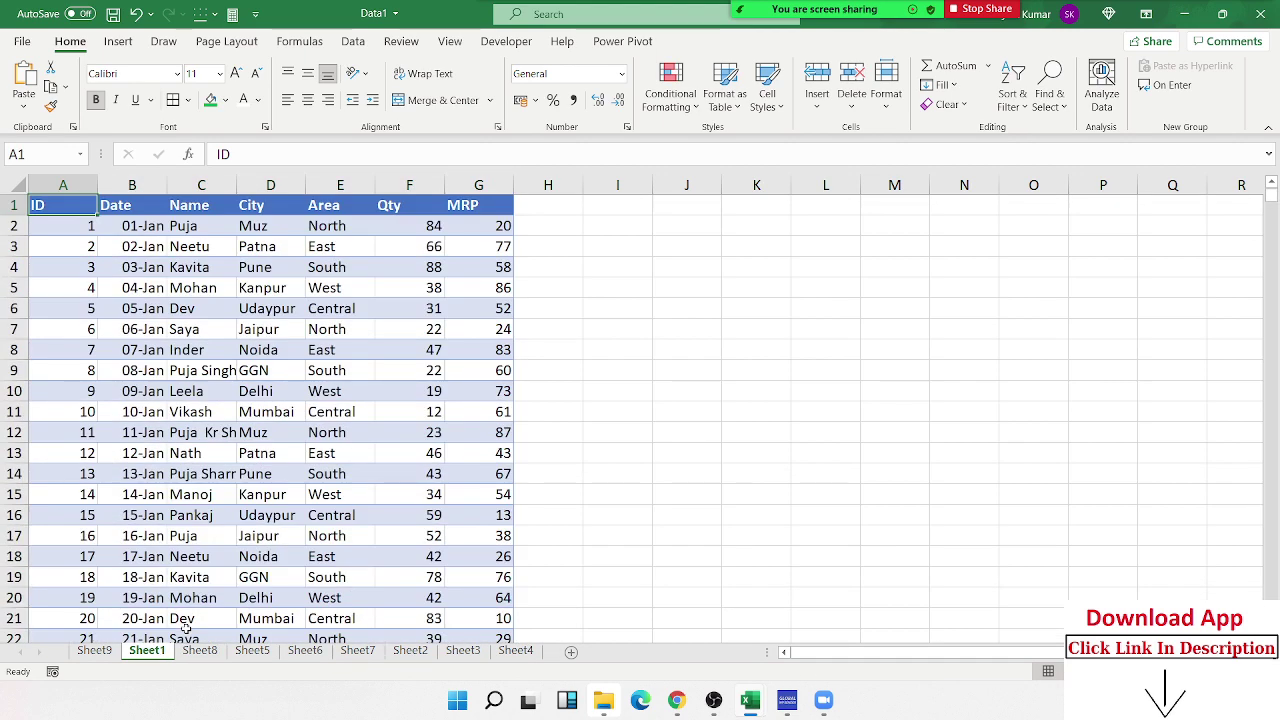
# Step across the table headers and first record's Name, City and Qty values.
pyautogui.press('Right')
pyautogui.press('Right')
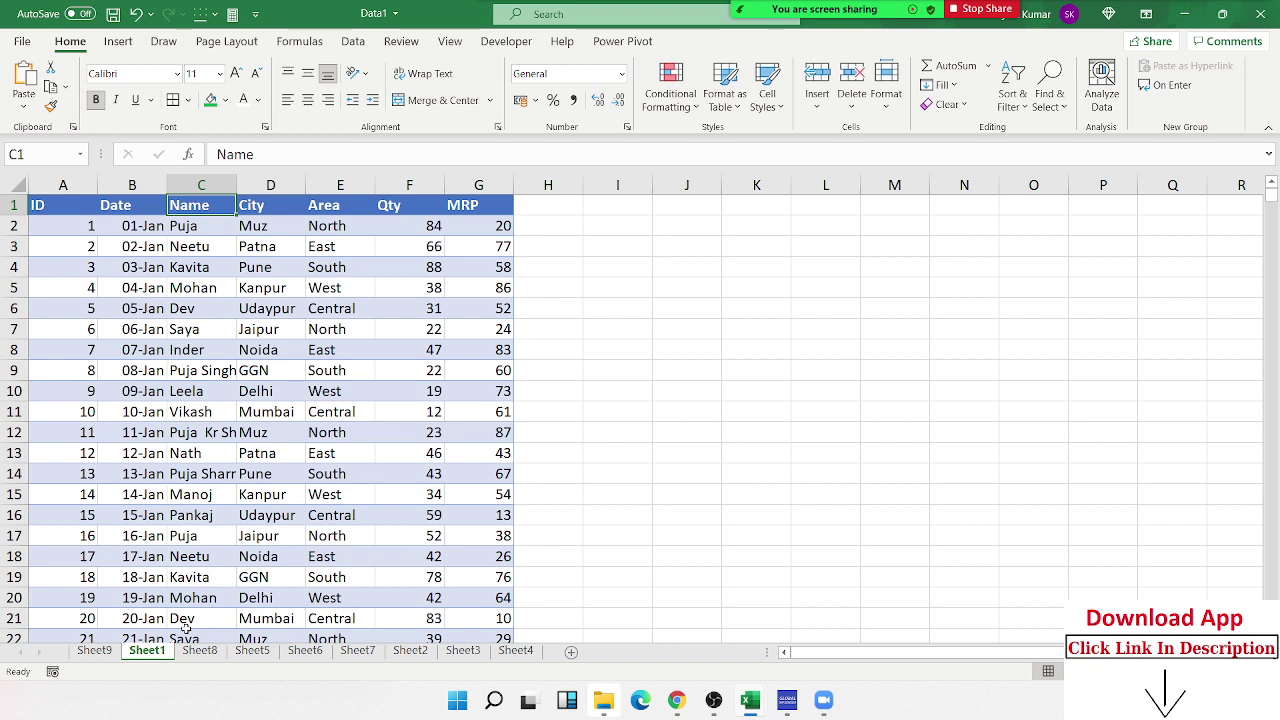
pyautogui.press('Down')
pyautogui.press('Right')
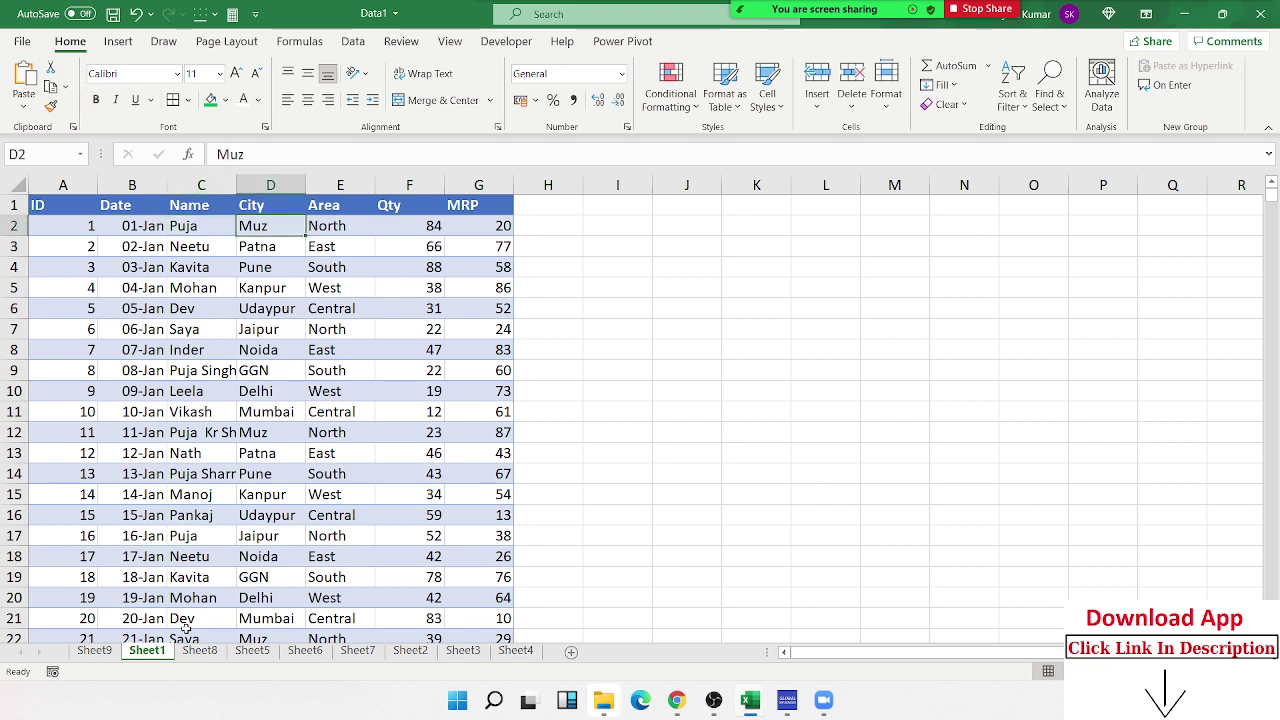
pyautogui.press('Right')
pyautogui.press('Left')
pyautogui.press('Right')
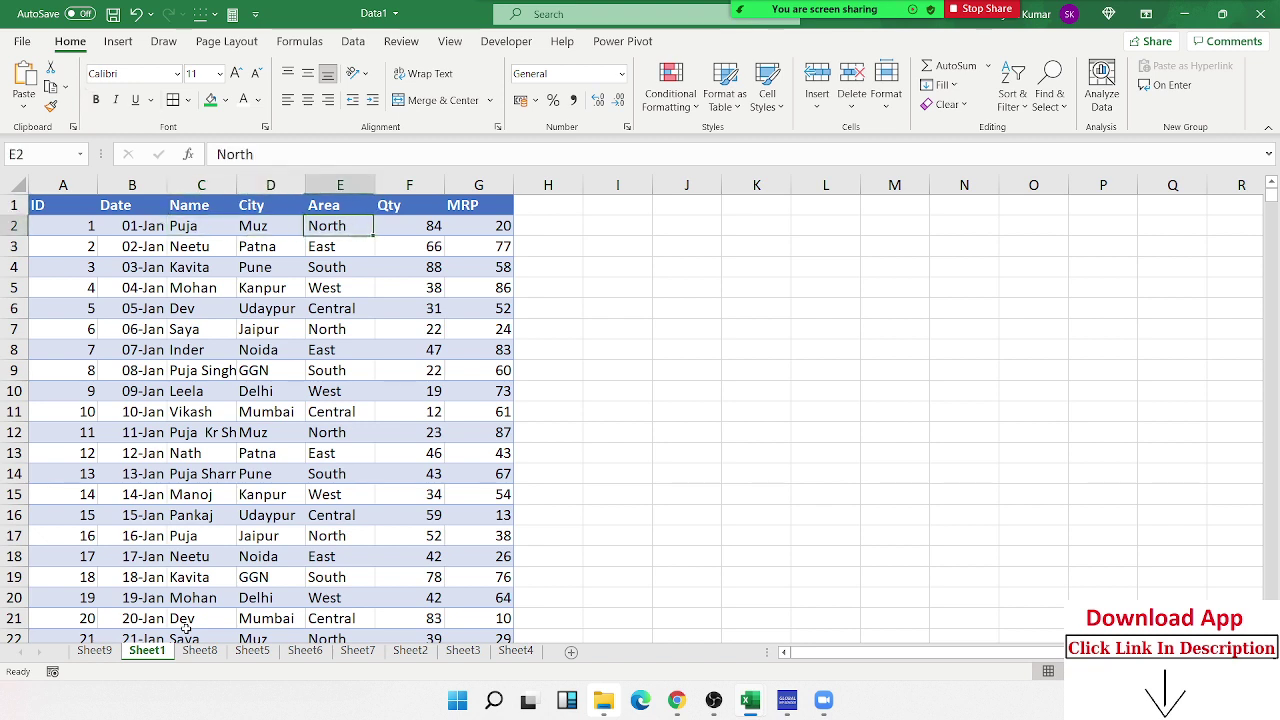
pyautogui.press('Right')
pyautogui.press('Left')
pyautogui.press('Left')
pyautogui.press('Left')
pyautogui.press('Left')
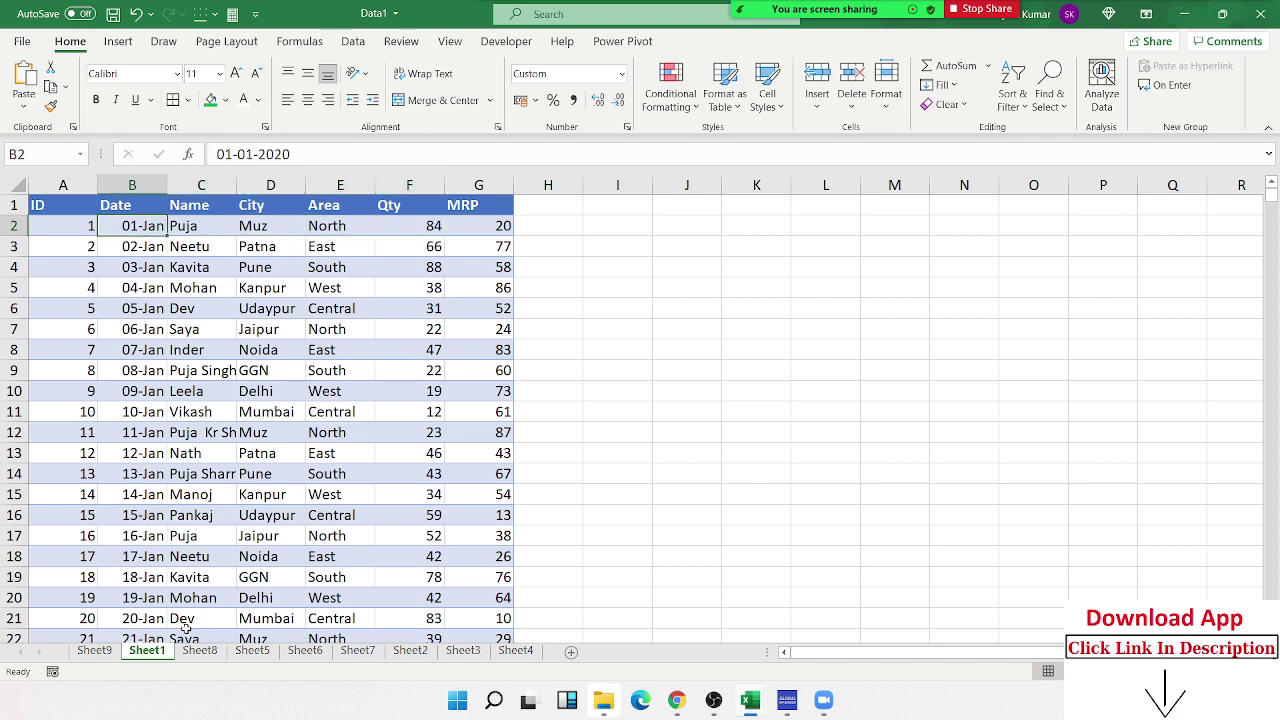
pyautogui.press('Left')
pyautogui.press('Up')
pyautogui.press('Right')
pyautogui.press('Right')
pyautogui.press('Right')
pyautogui.press('Right')
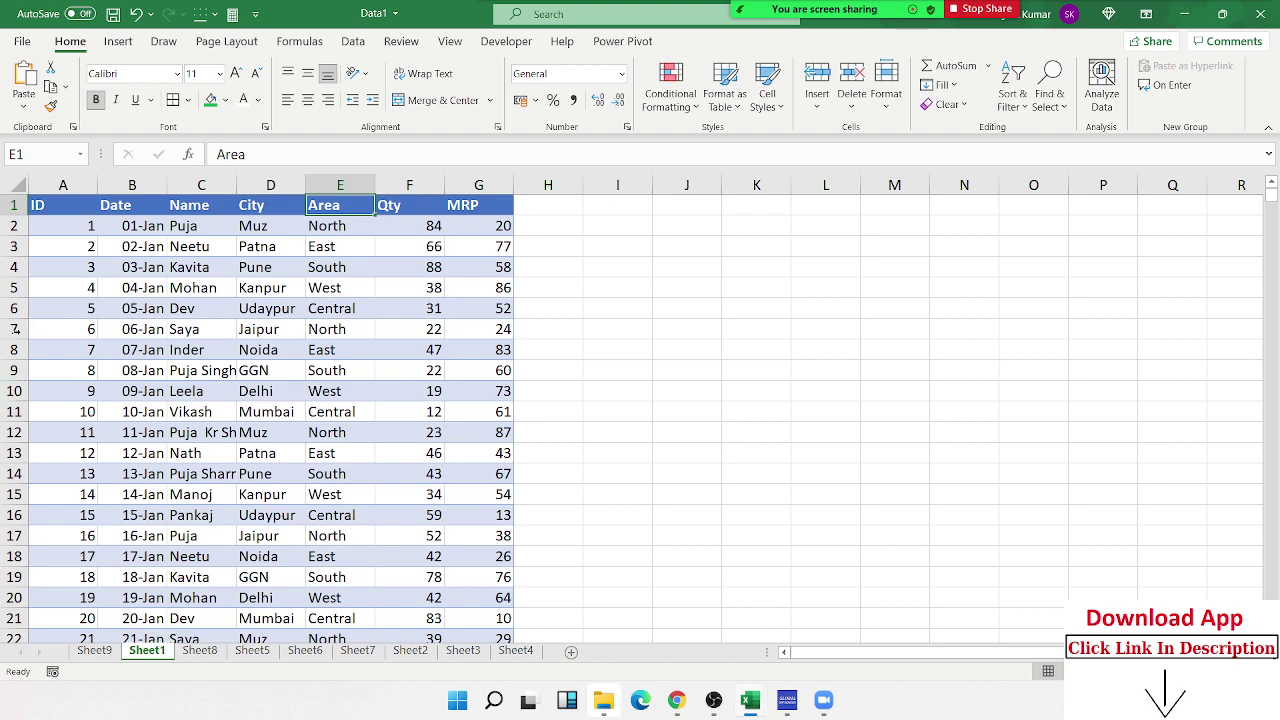
# Create a PivotTable from the data on a new sheet using Alt+N+V.
pyautogui.click(71, 203)
pyautogui.press('alt')
pyautogui.press('n')
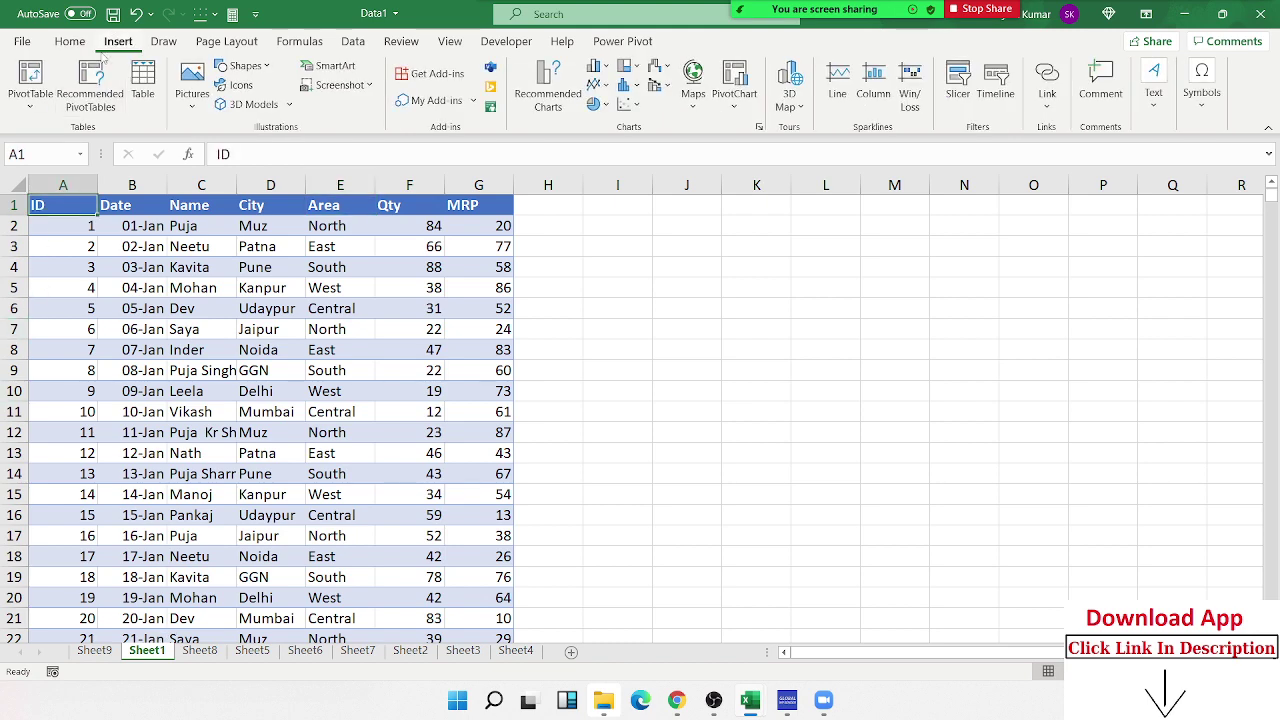
pyautogui.press('v')
pyautogui.press('t')
pyautogui.click(779, 400)
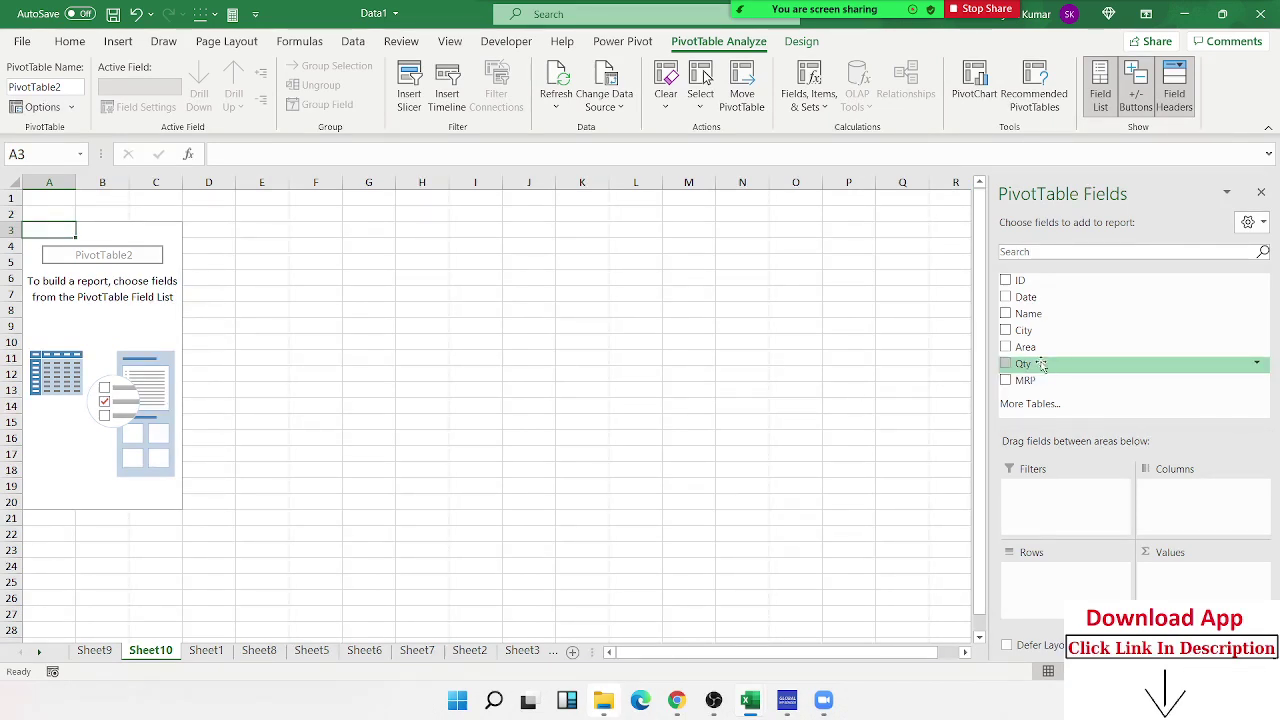
# Put Name in Rows, City in Columns and Sum of Qty in Values.
pyautogui.moveTo(1028, 313); pyautogui.dragTo(1083, 489)
pyautogui.moveTo(1079, 594); pyautogui.dragTo(1065, 578)
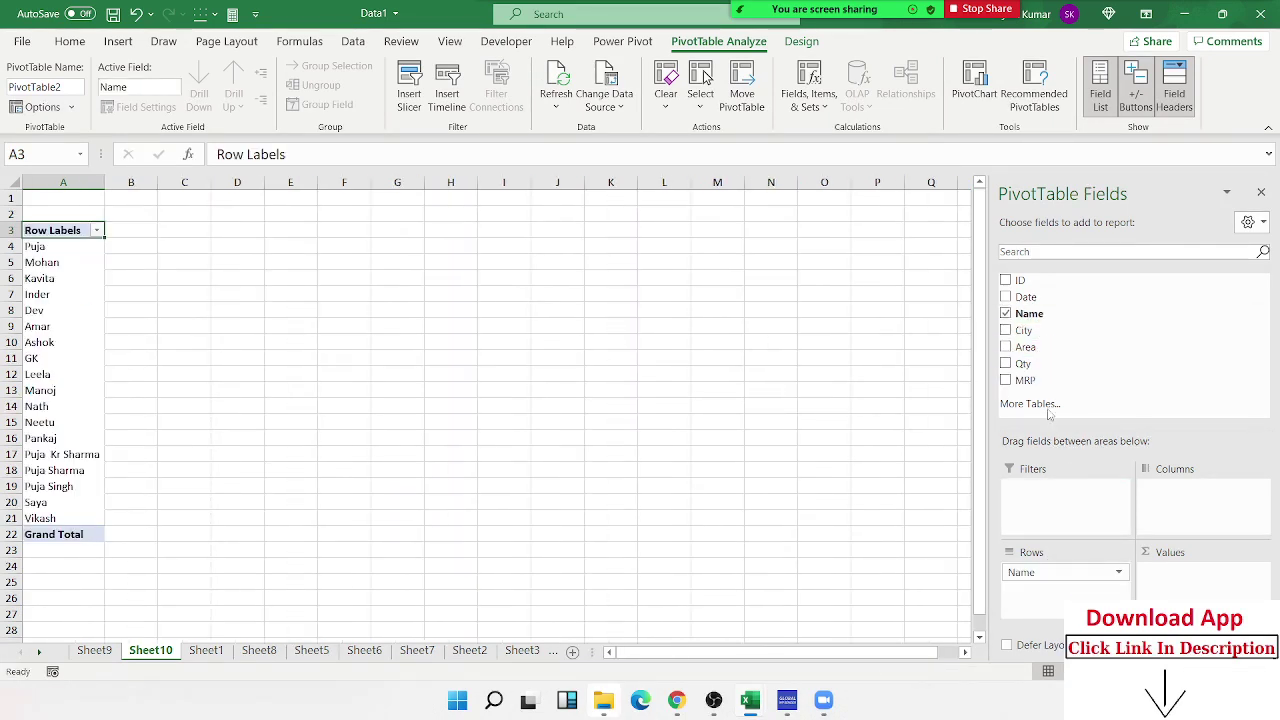
pyautogui.moveTo(1023, 330); pyautogui.dragTo(1165, 500)
pyautogui.moveTo(1023, 363)
pyautogui.mouseDown()
pyautogui.moveTo(1188, 592)
pyautogui.moveTo(1172, 578)
pyautogui.mouseUp()
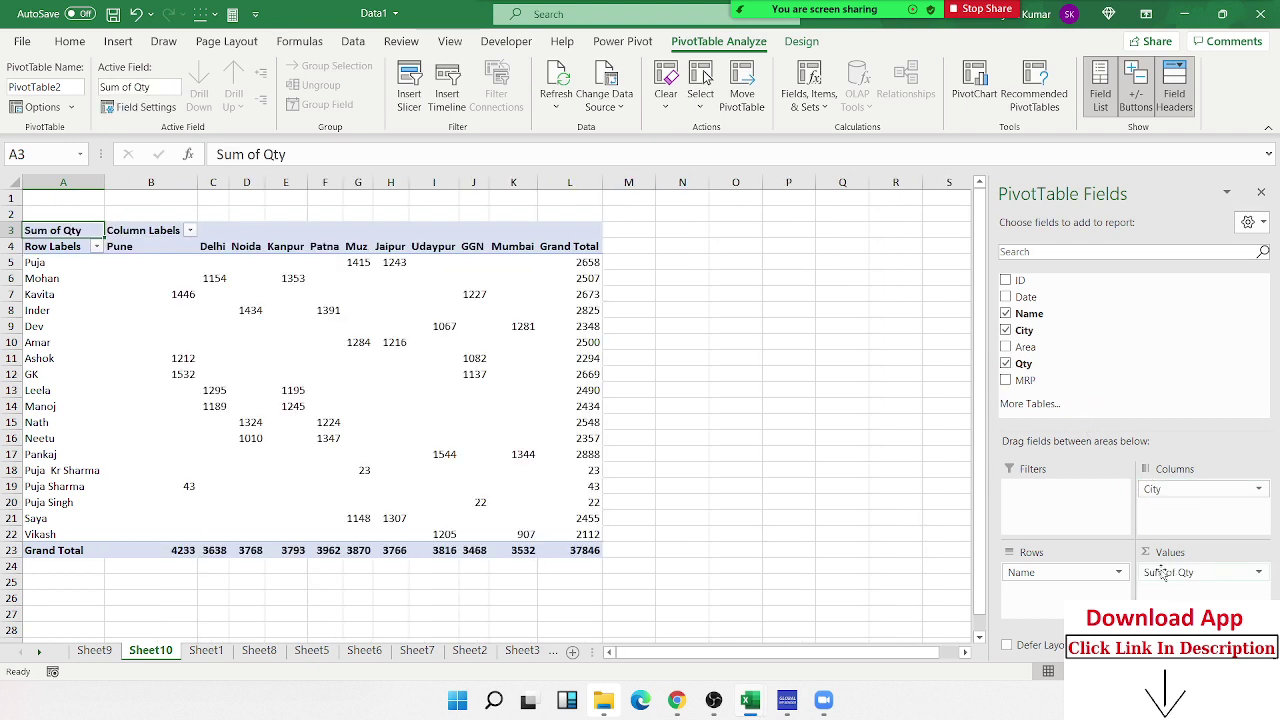
# Select the name labels and the blank value cells in Puja's row.
pyautogui.click(84, 265)
pyautogui.moveTo(84, 265)
pyautogui.mouseDown()
pyautogui.moveTo(103, 518)
pyautogui.moveTo(549, 539)
pyautogui.mouseUp()
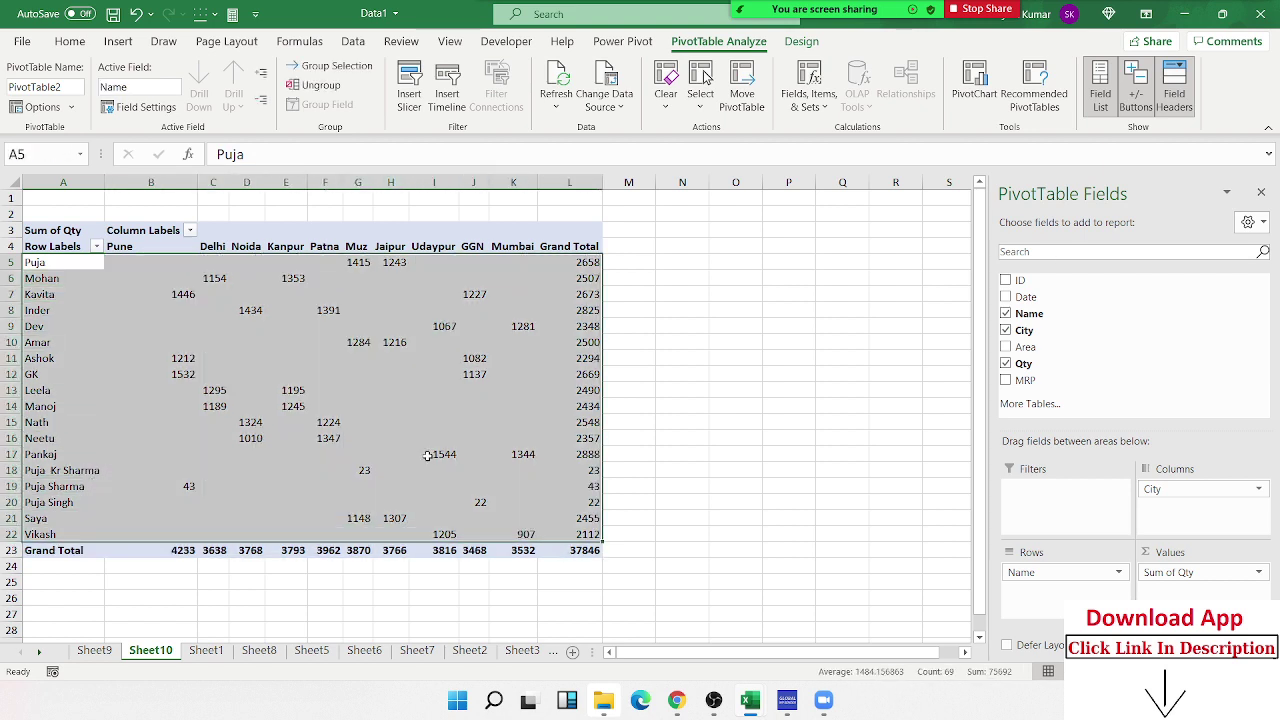
pyautogui.click(395, 406)
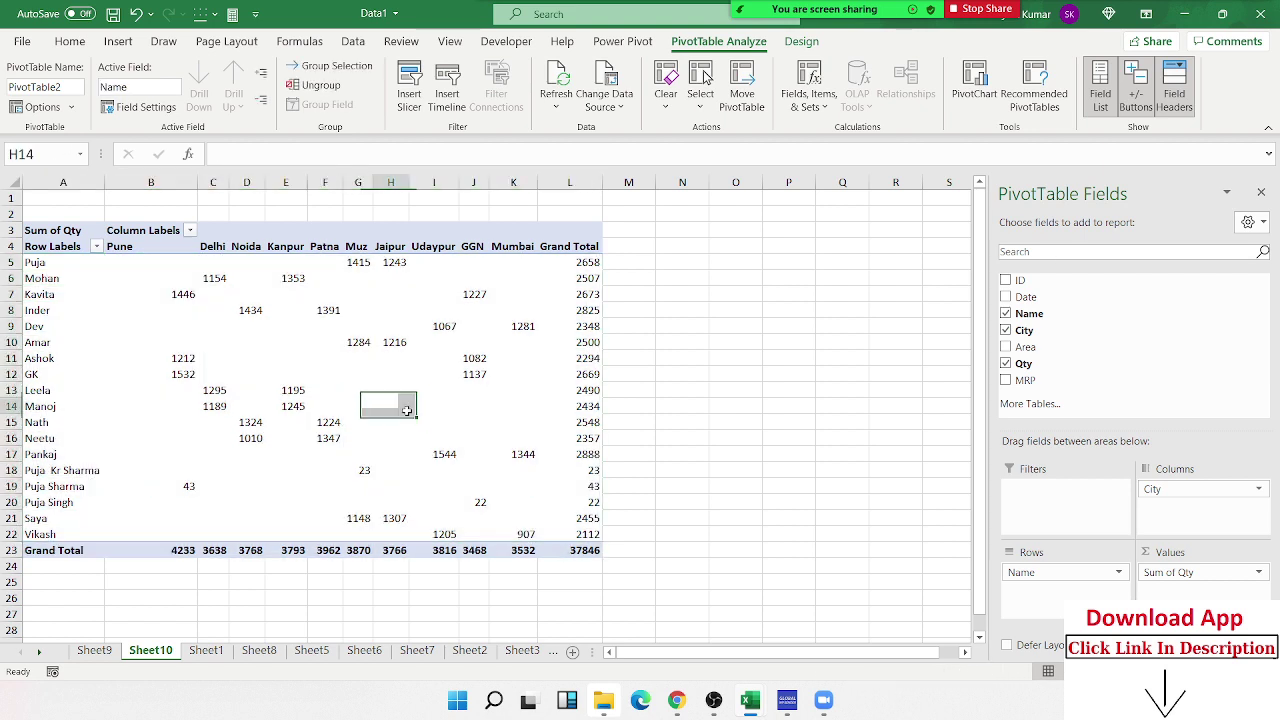
pyautogui.click(84, 264)
pyautogui.moveTo(250, 262); pyautogui.dragTo(321, 264)
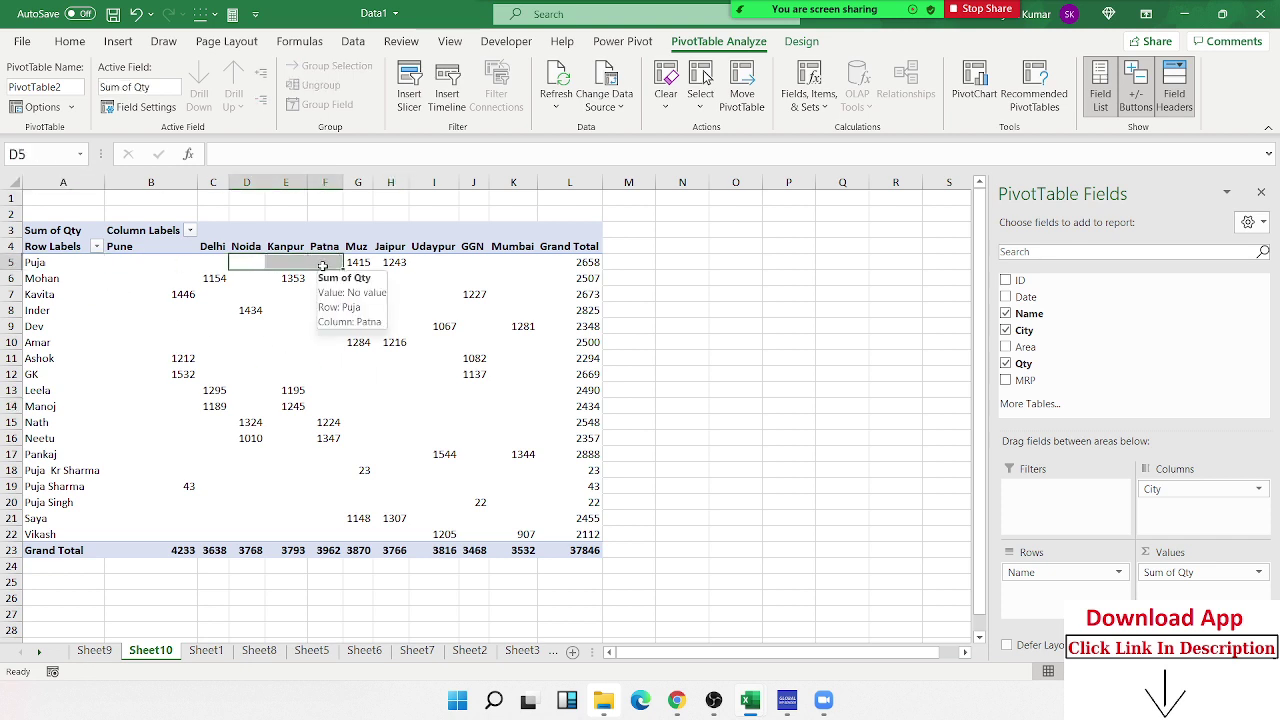
pyautogui.click(344, 296)
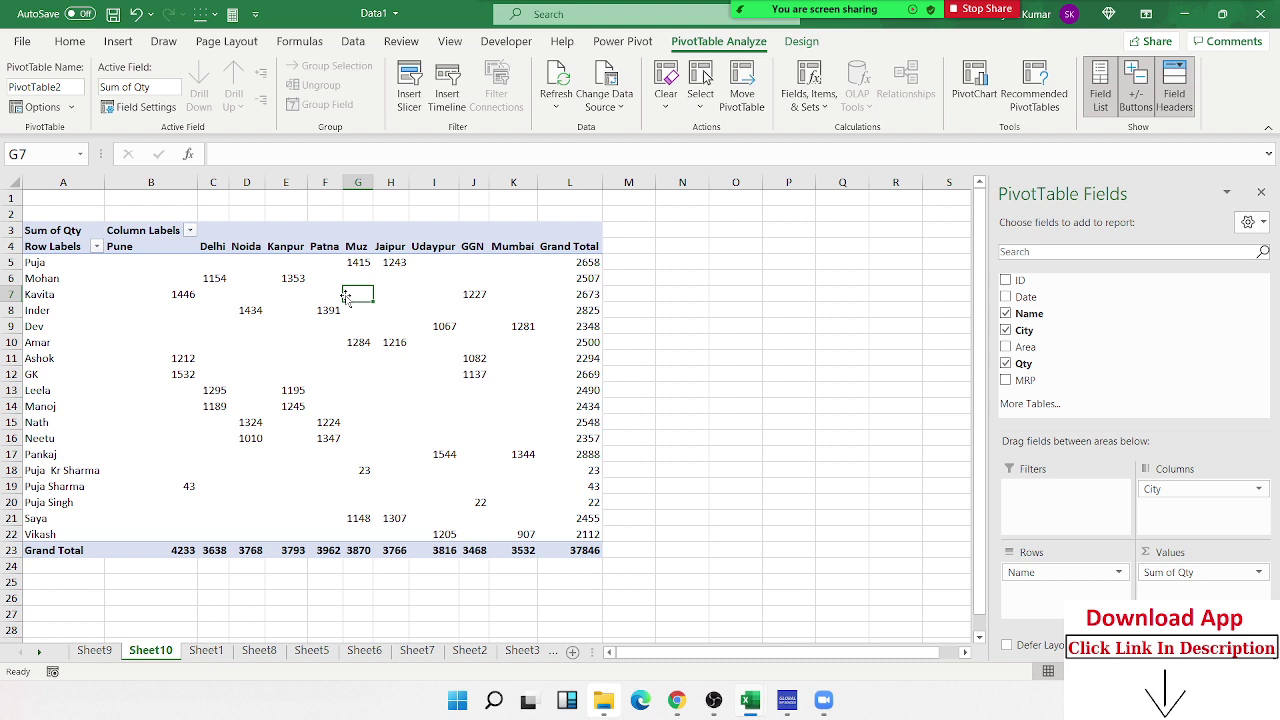
# Set the PivotTable option 'For empty cells show' to 0.
pyautogui.rightClick(346, 296)
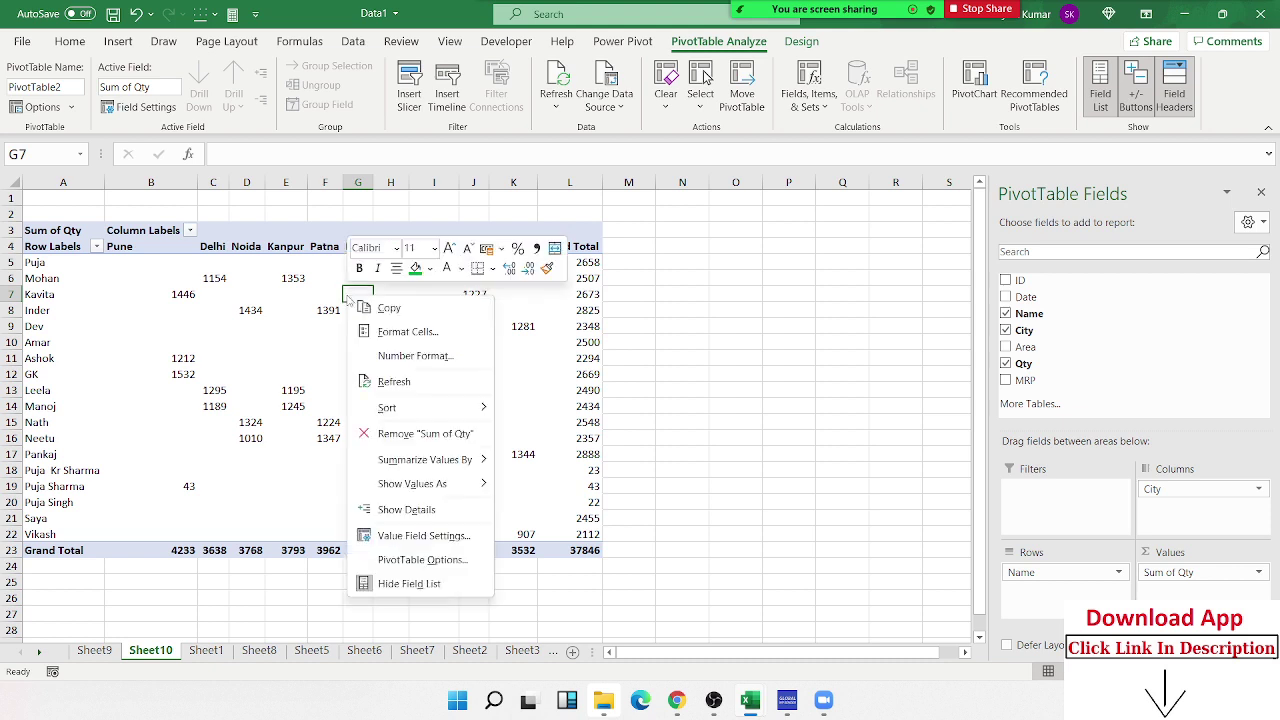
pyautogui.click(432, 562)
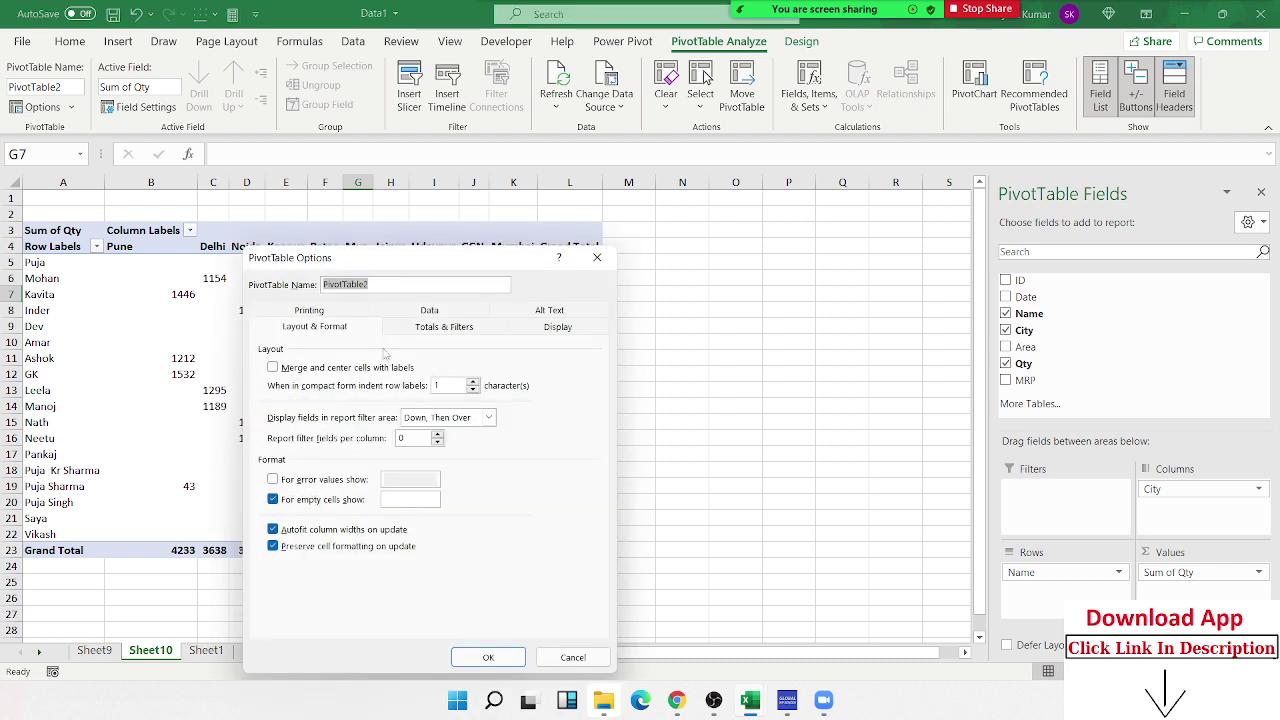
pyautogui.moveTo(385, 270); pyautogui.dragTo(735, 150)
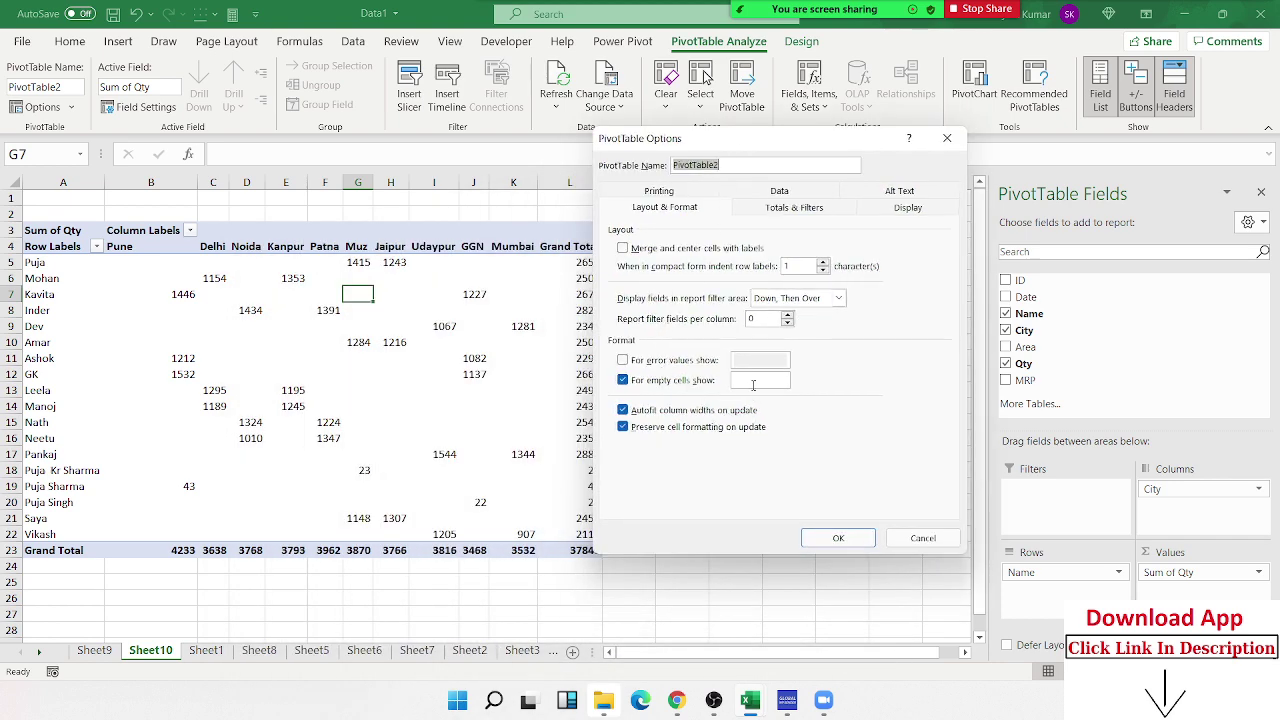
pyautogui.click(754, 384)
pyautogui.write('0')
pyautogui.click(843, 538)
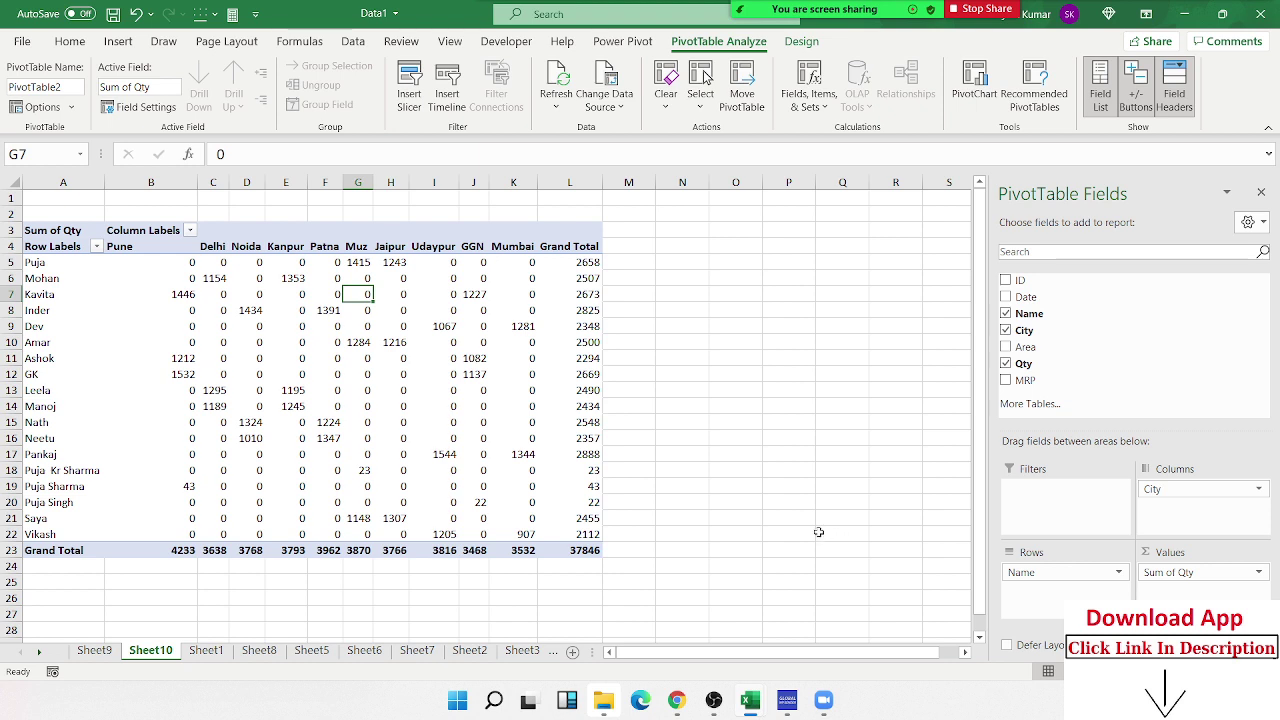
# Review PivotTable Options without changes, select the pivot body, then switch to Sheet9.
pyautogui.rightClick(394, 305)
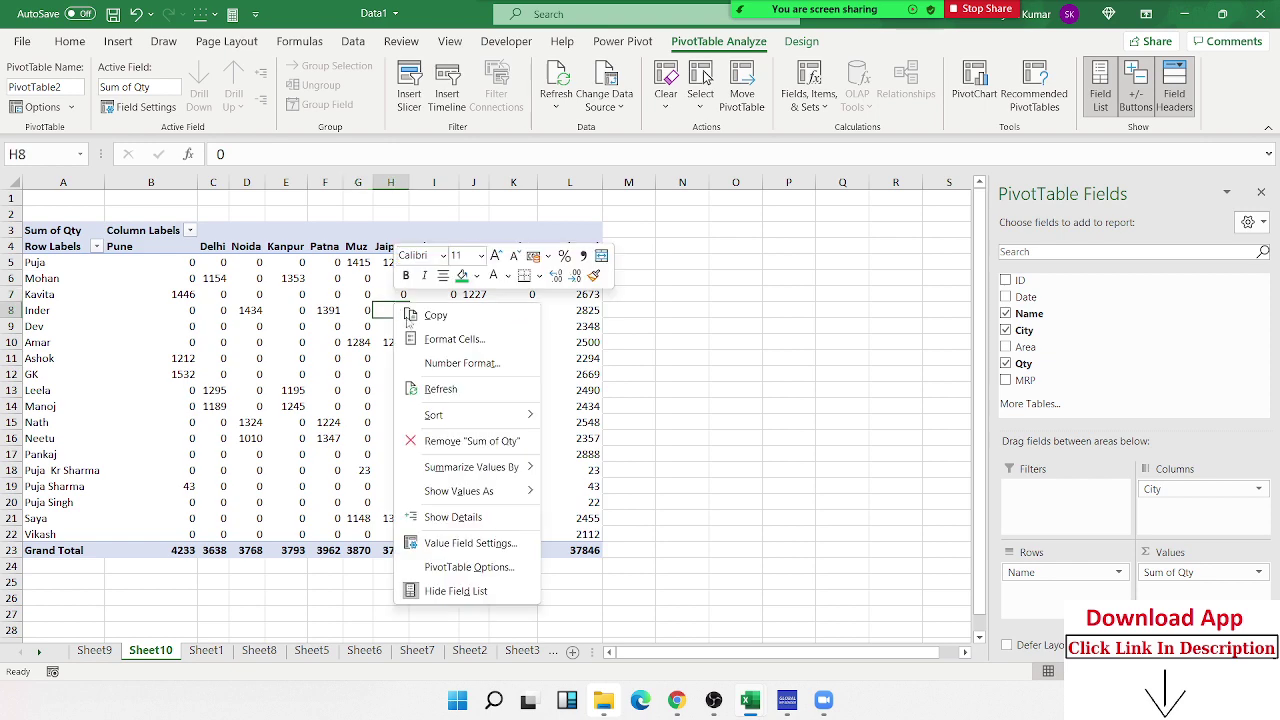
pyautogui.click(473, 567)
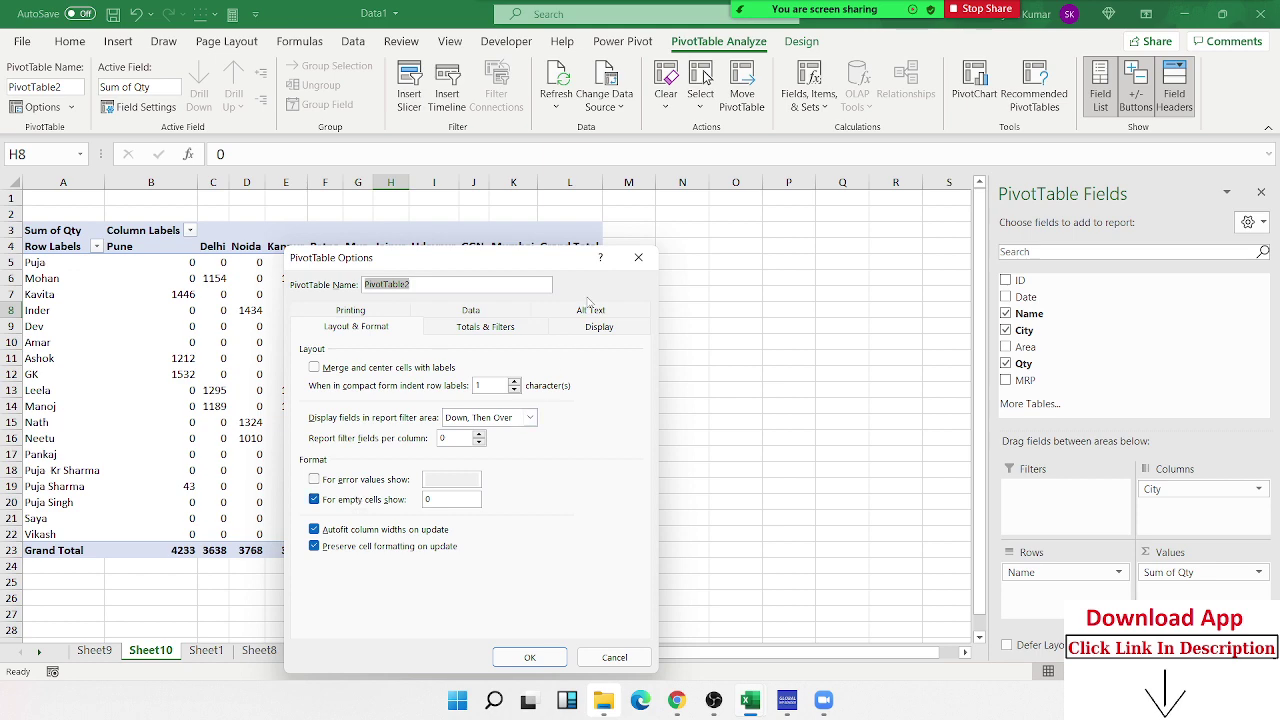
pyautogui.click(638, 257)
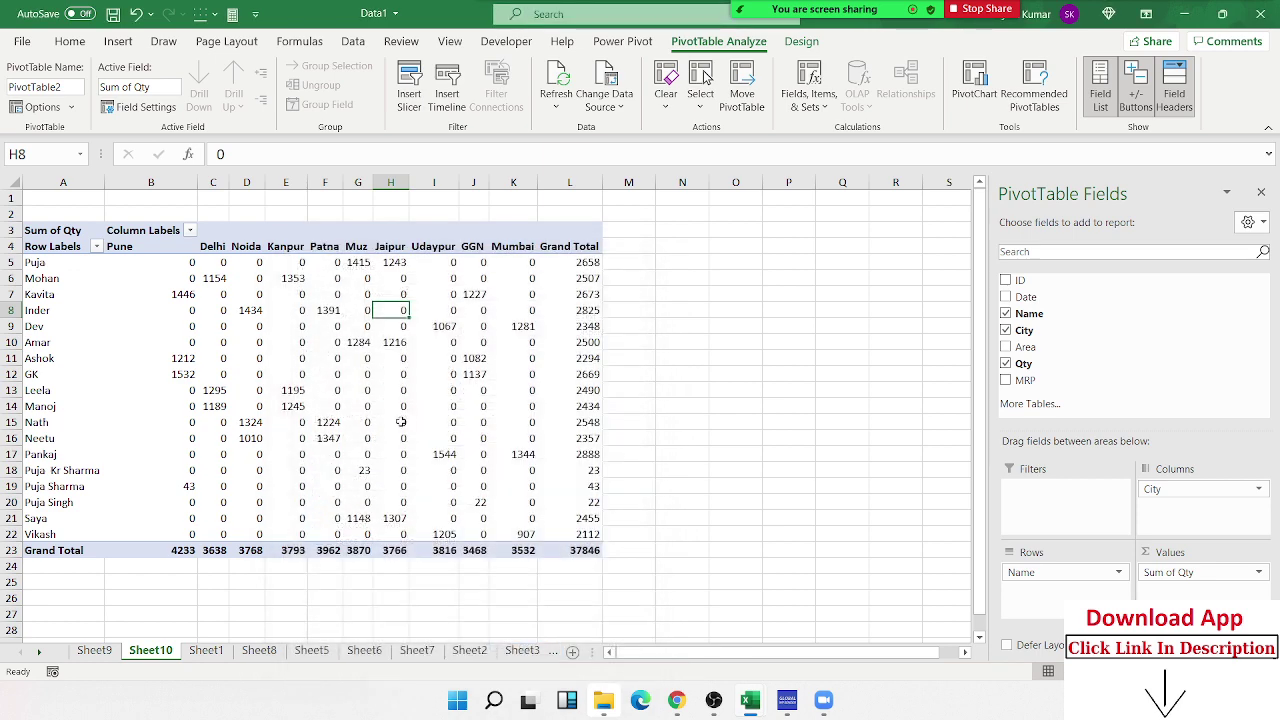
pyautogui.click(325, 437)
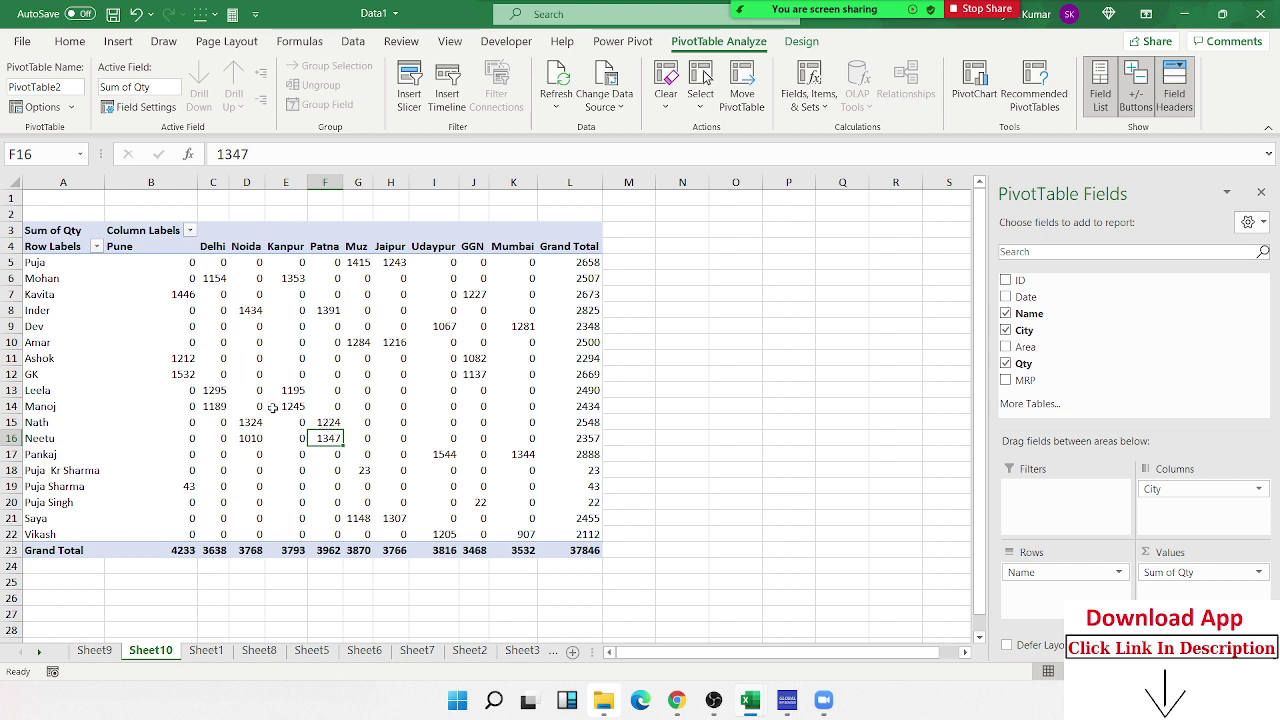
pyautogui.moveTo(60, 246)
pyautogui.mouseDown()
pyautogui.moveTo(547, 507)
pyautogui.moveTo(570, 540)
pyautogui.mouseUp()
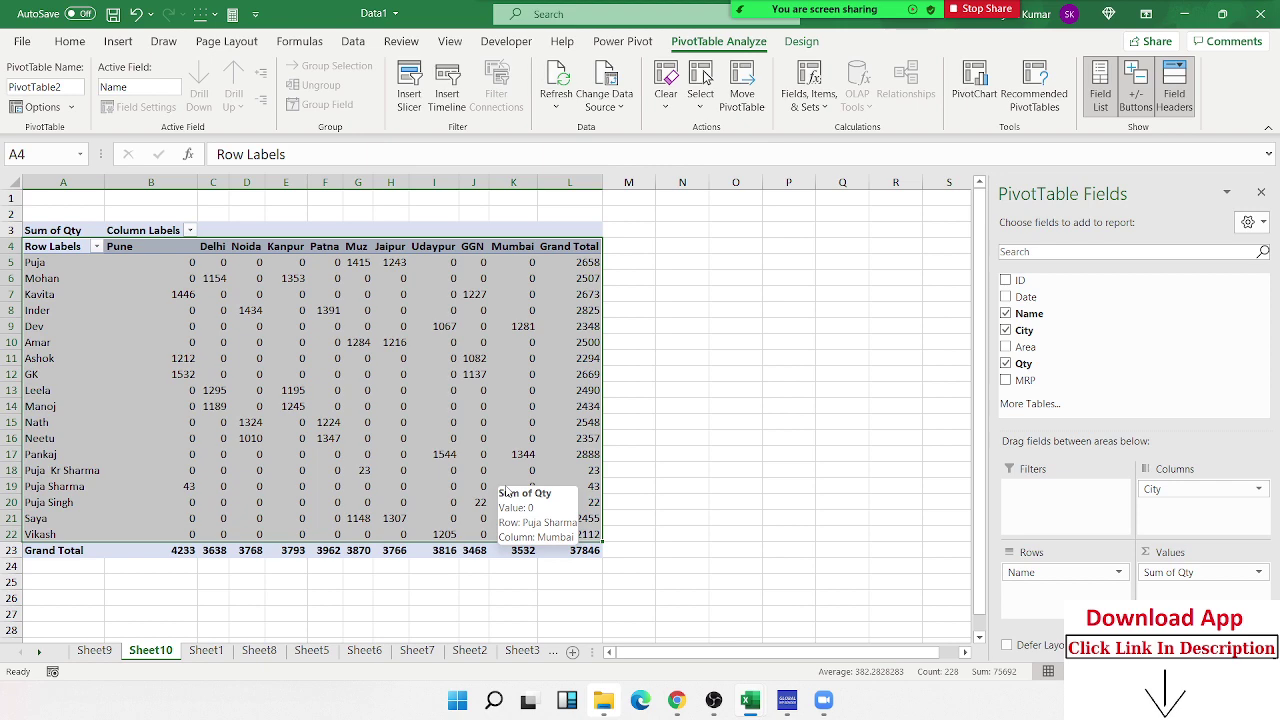
pyautogui.click(94, 651)
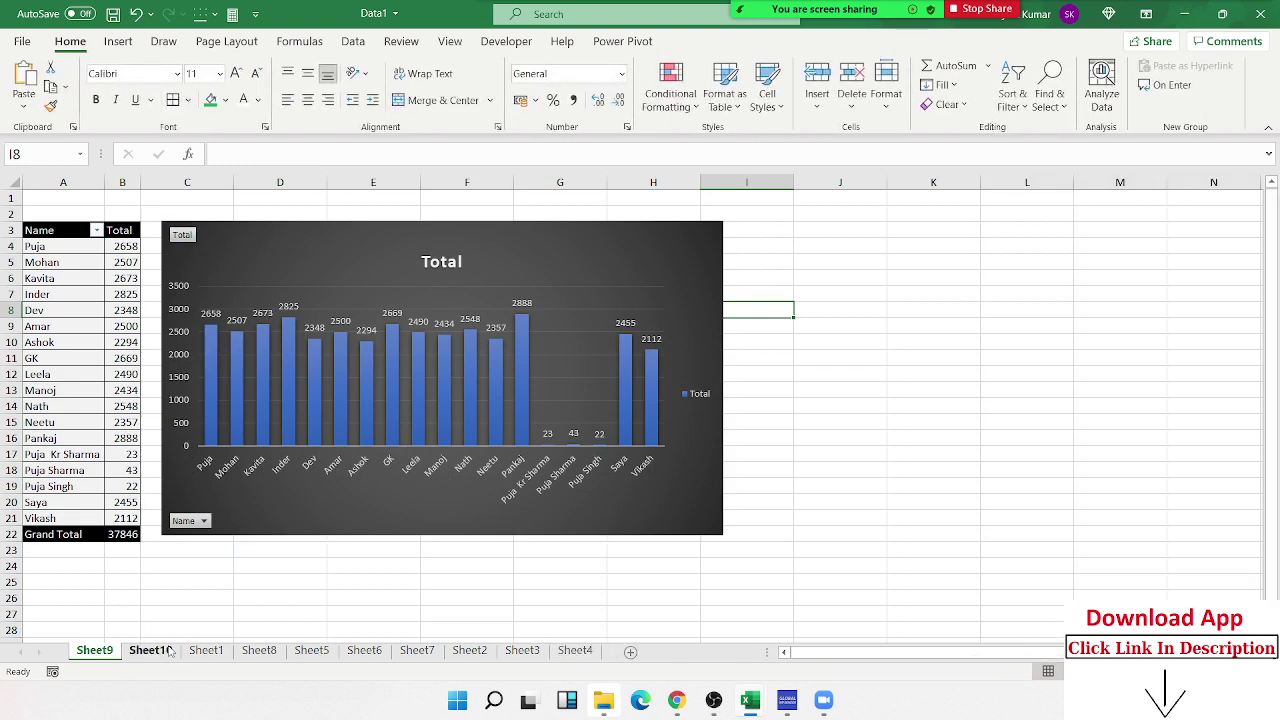
# Return to Sheet10 and inspect several value cells in the pivot, including a zero.
pyautogui.click(172, 651)
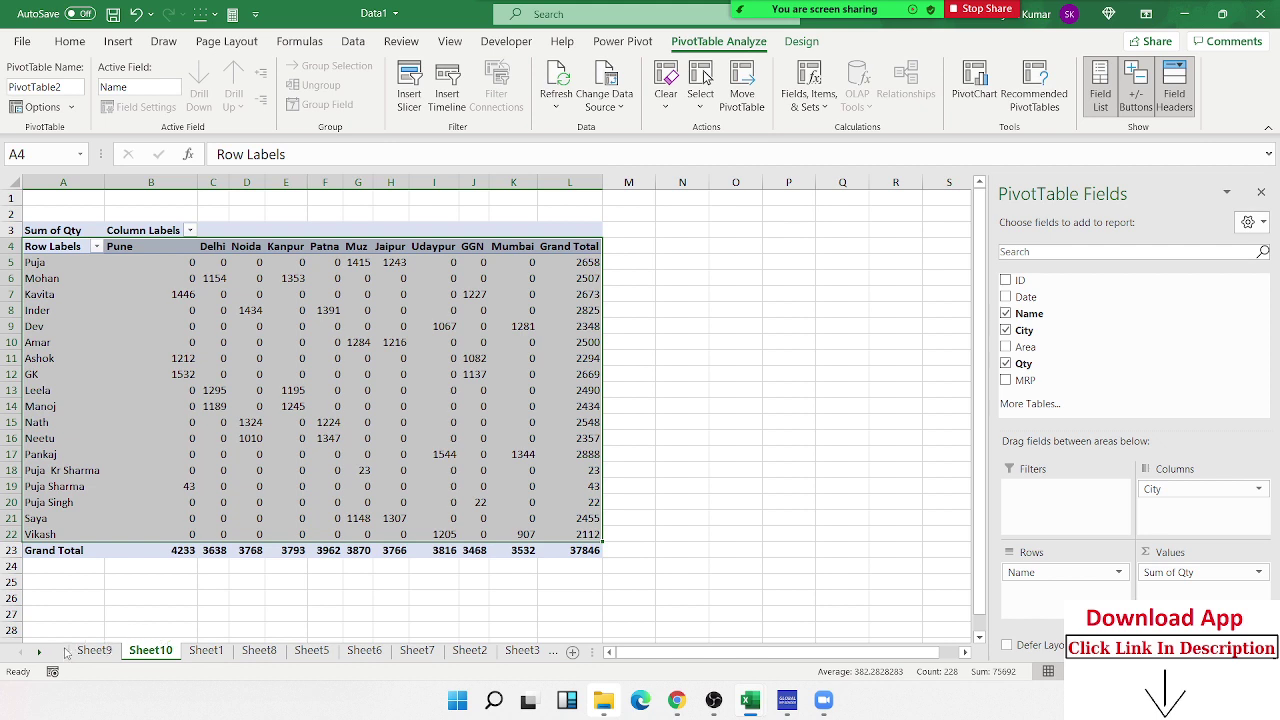
pyautogui.click(199, 452)
pyautogui.click(169, 345)
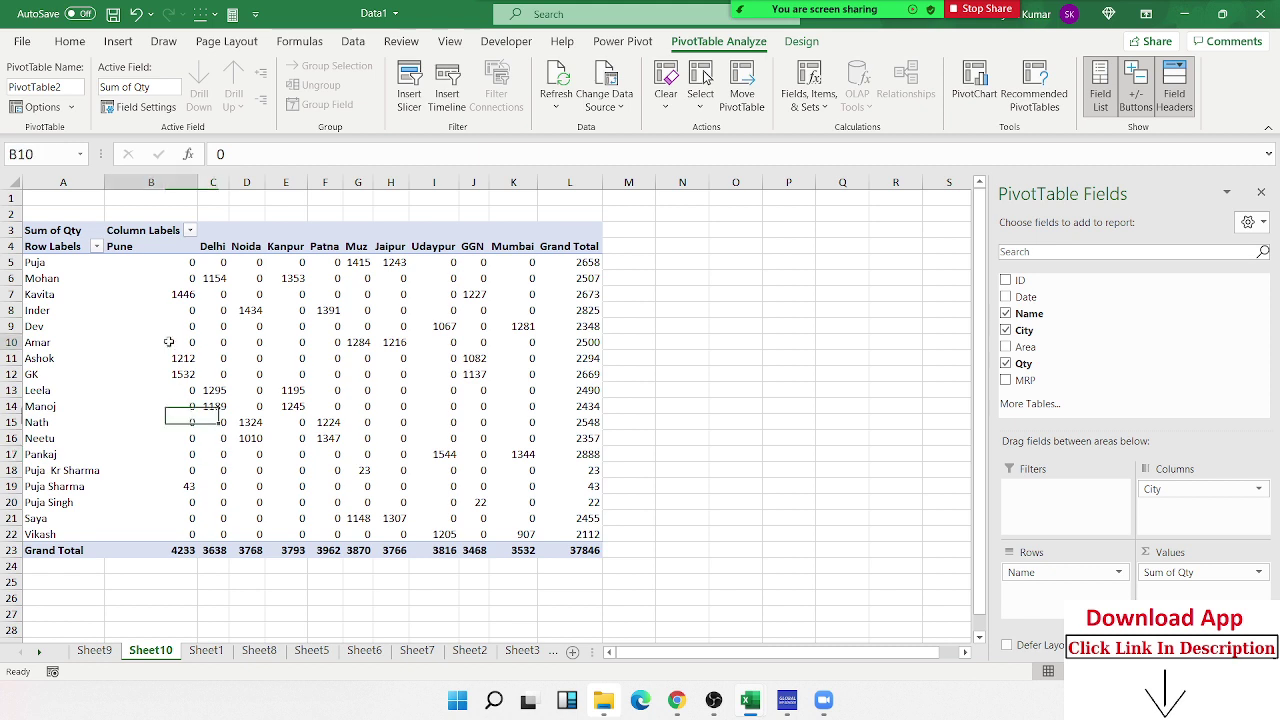
pyautogui.click(426, 344)
pyautogui.click(462, 404)
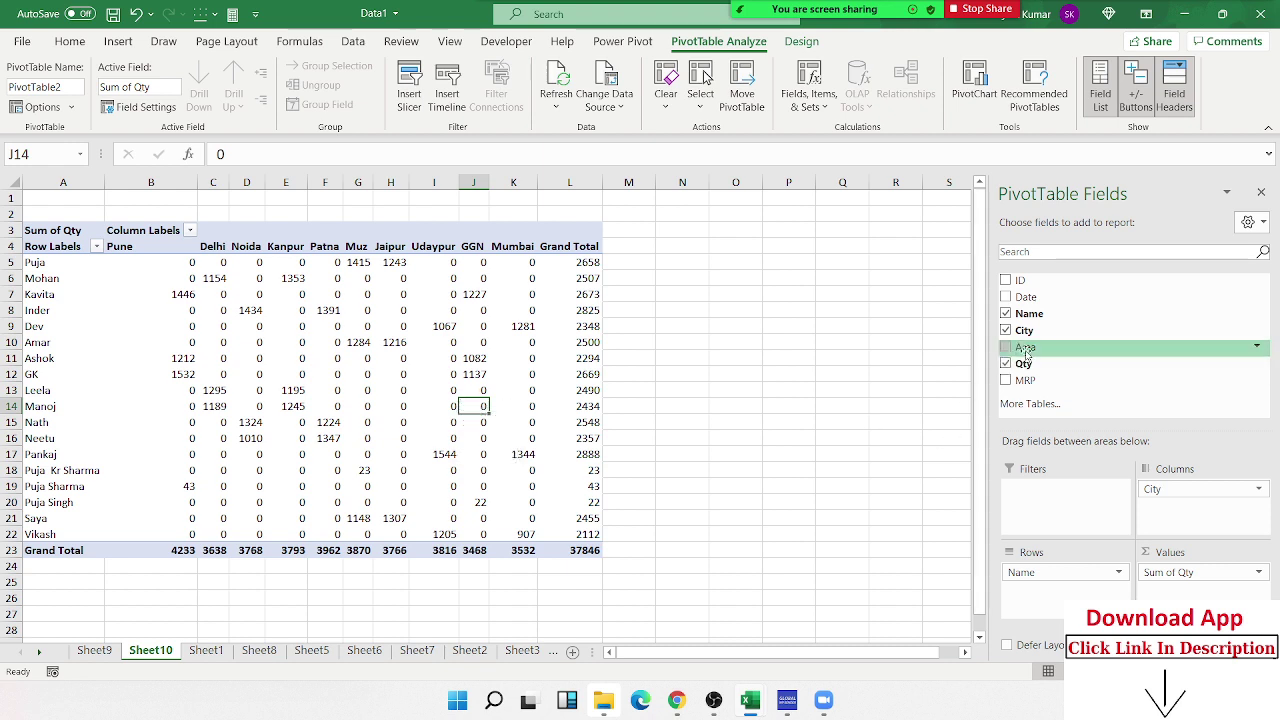
pyautogui.moveTo(1025, 347); pyautogui.dragTo(1131, 500)
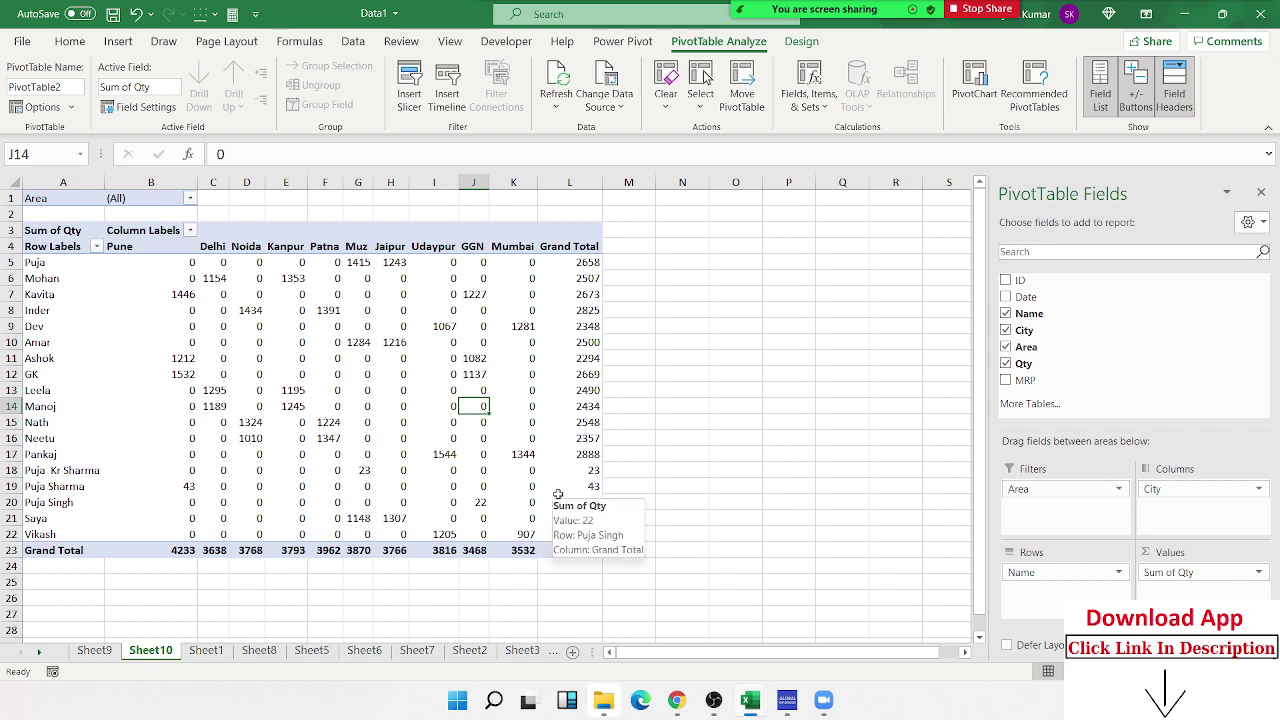
pyautogui.click(189, 199)
pyautogui.click(42, 252)
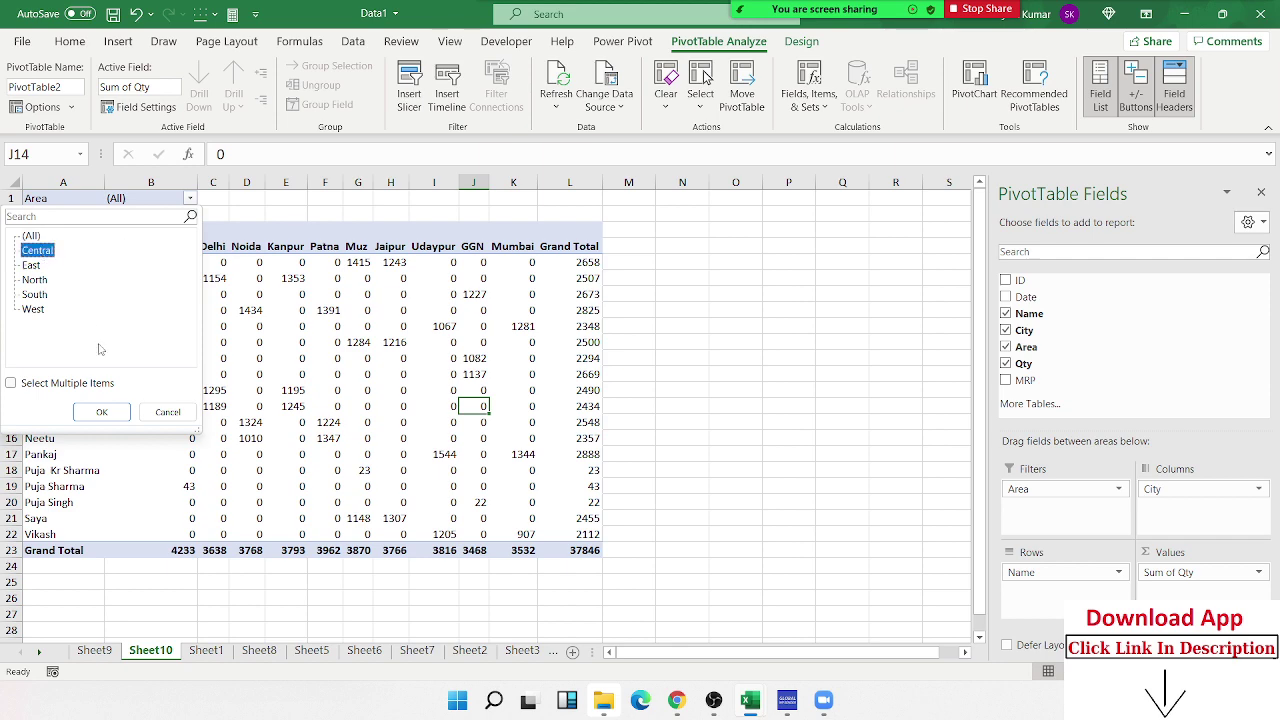
pyautogui.click(102, 412)
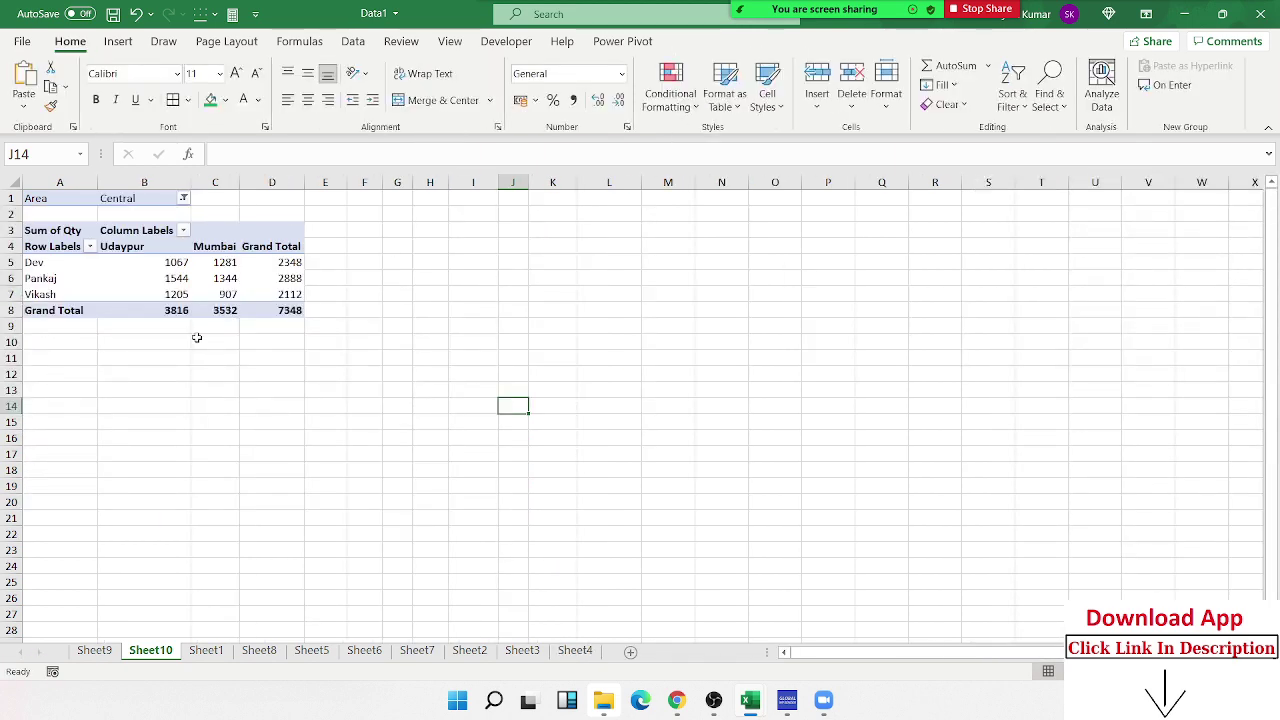
pyautogui.hotkey('ctrl', 'z')
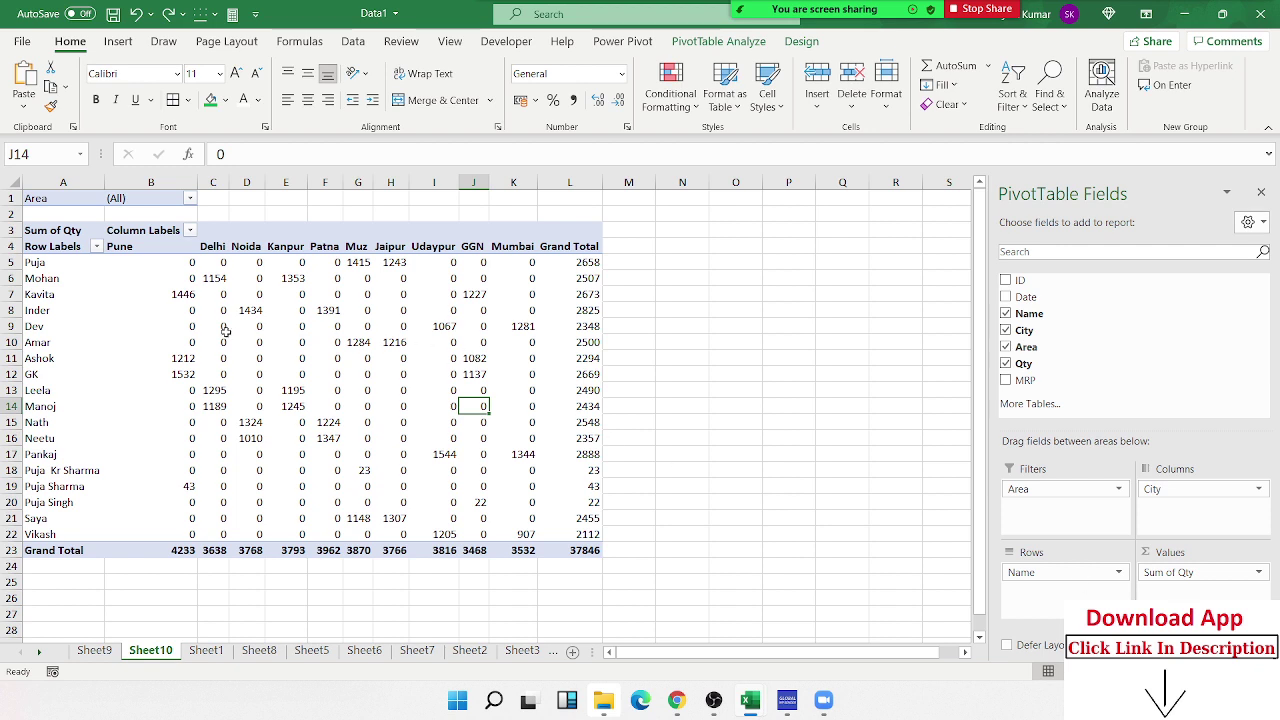
pyautogui.moveTo(222, 327); pyautogui.dragTo(527, 456)
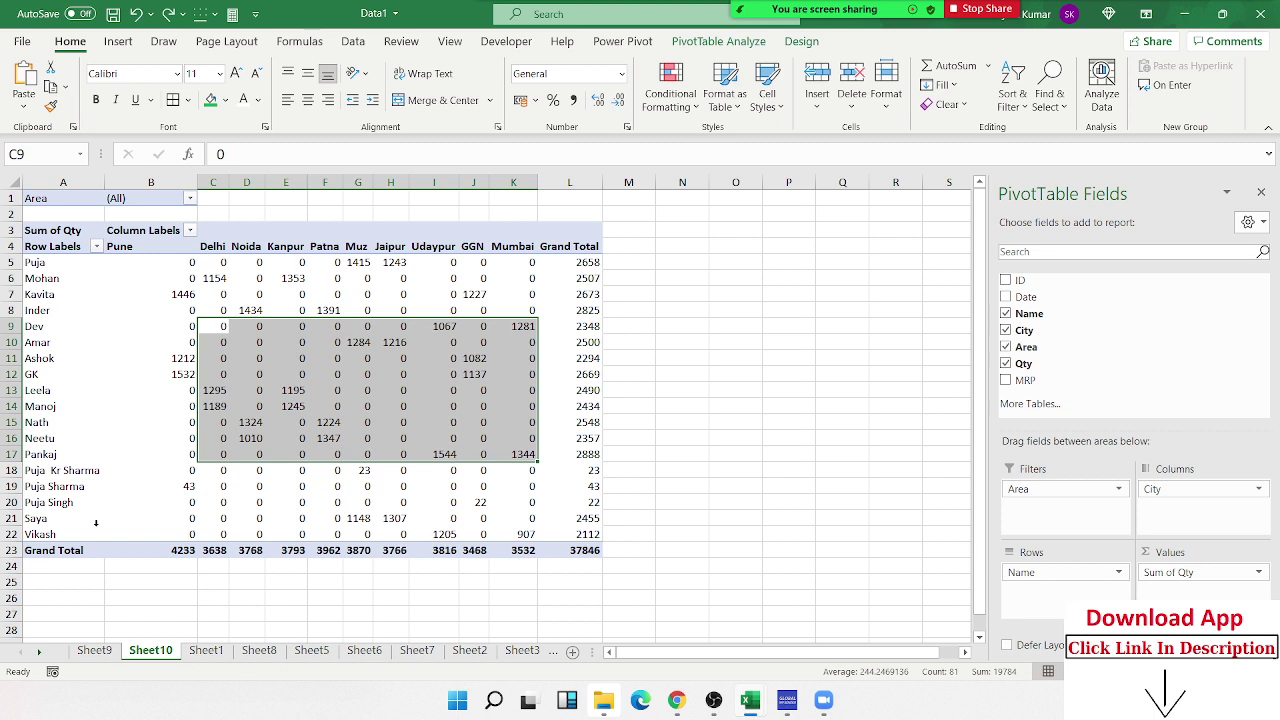
pyautogui.moveTo(97, 533); pyautogui.dragTo(95, 278)
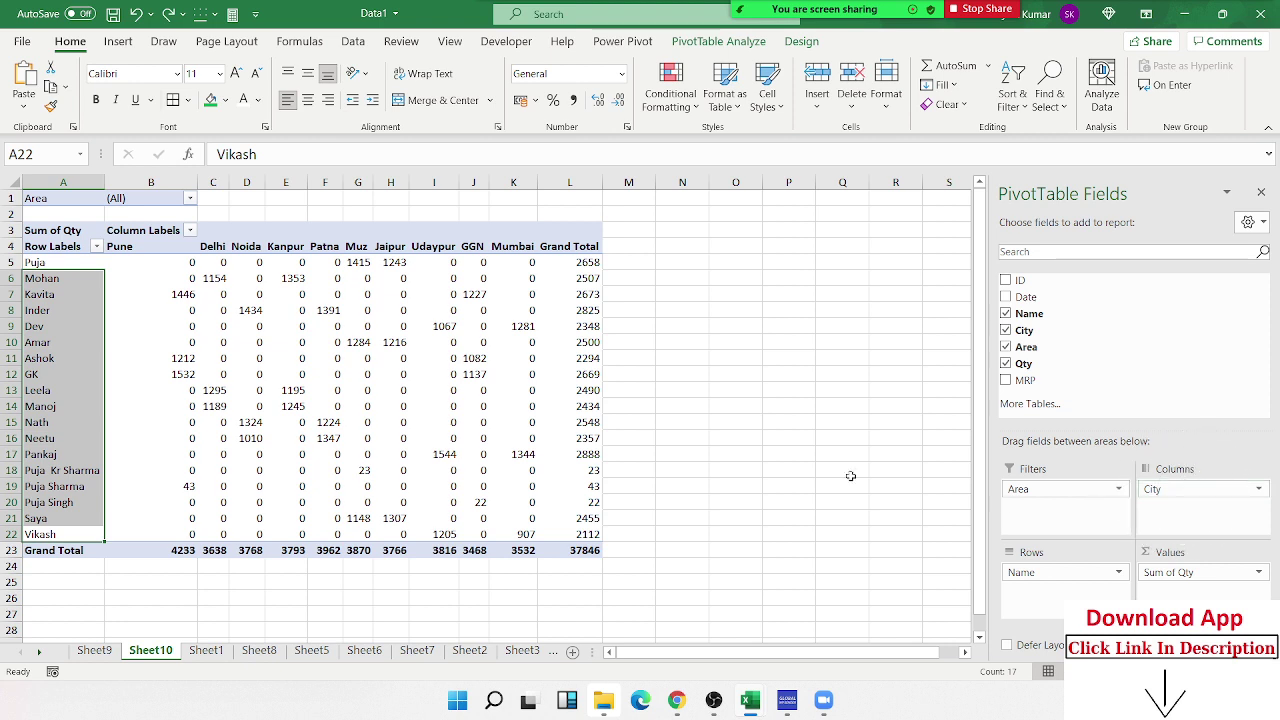
pyautogui.click(335, 374)
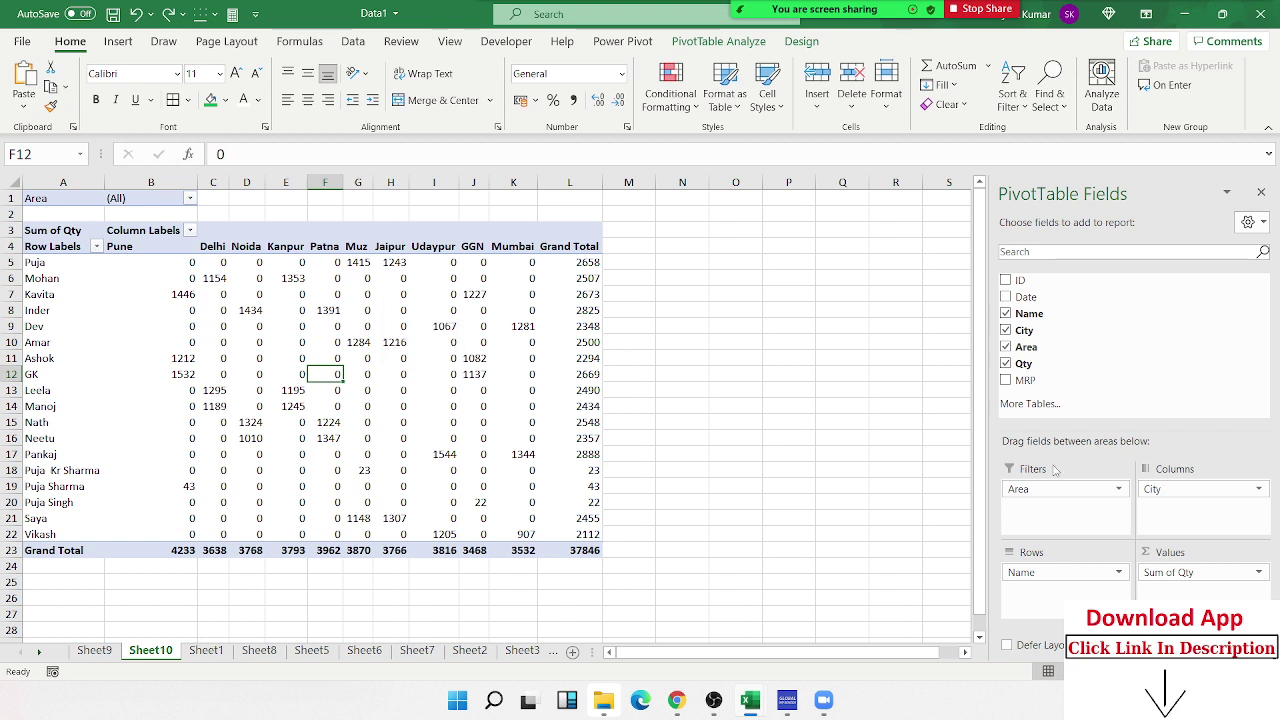
# Move City to Filters, add Date to Columns, and ungroup the years into individual dates.
pyautogui.moveTo(1155, 489); pyautogui.dragTo(1170, 505)
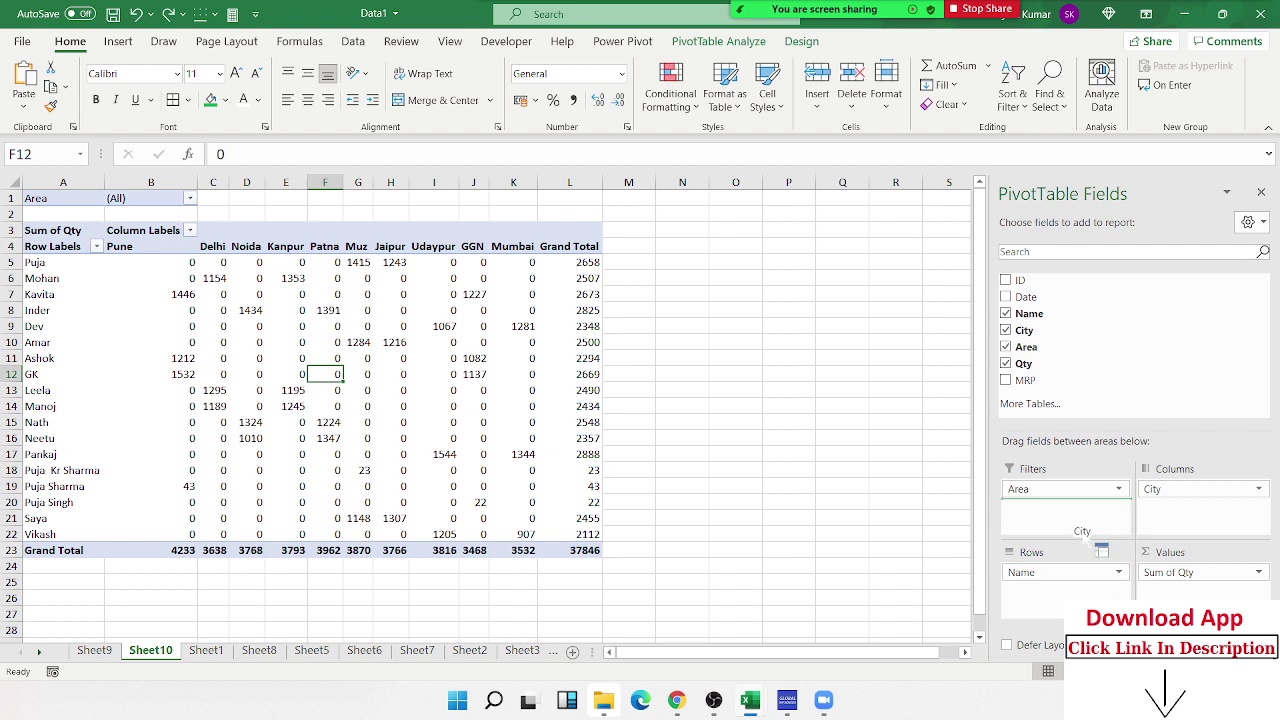
pyautogui.moveTo(1100, 575); pyautogui.dragTo(1060, 505)
pyautogui.moveTo(1026, 297); pyautogui.dragTo(1196, 500)
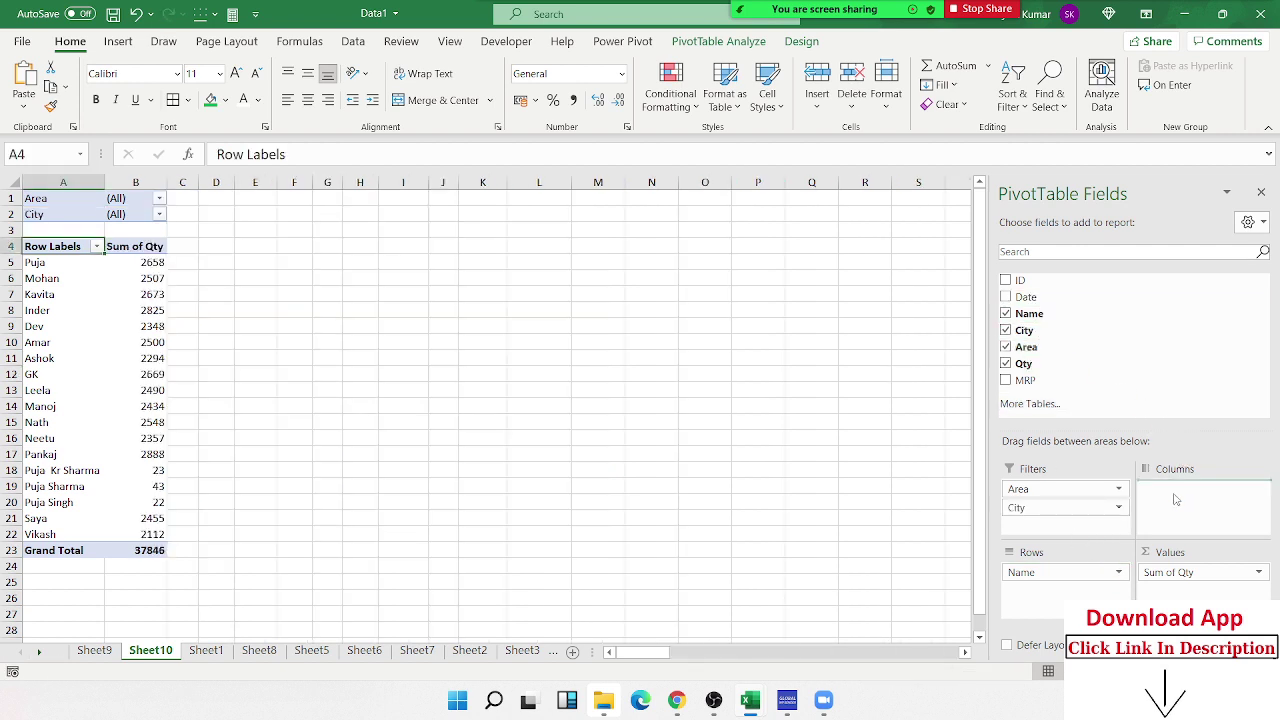
pyautogui.rightClick(225, 262)
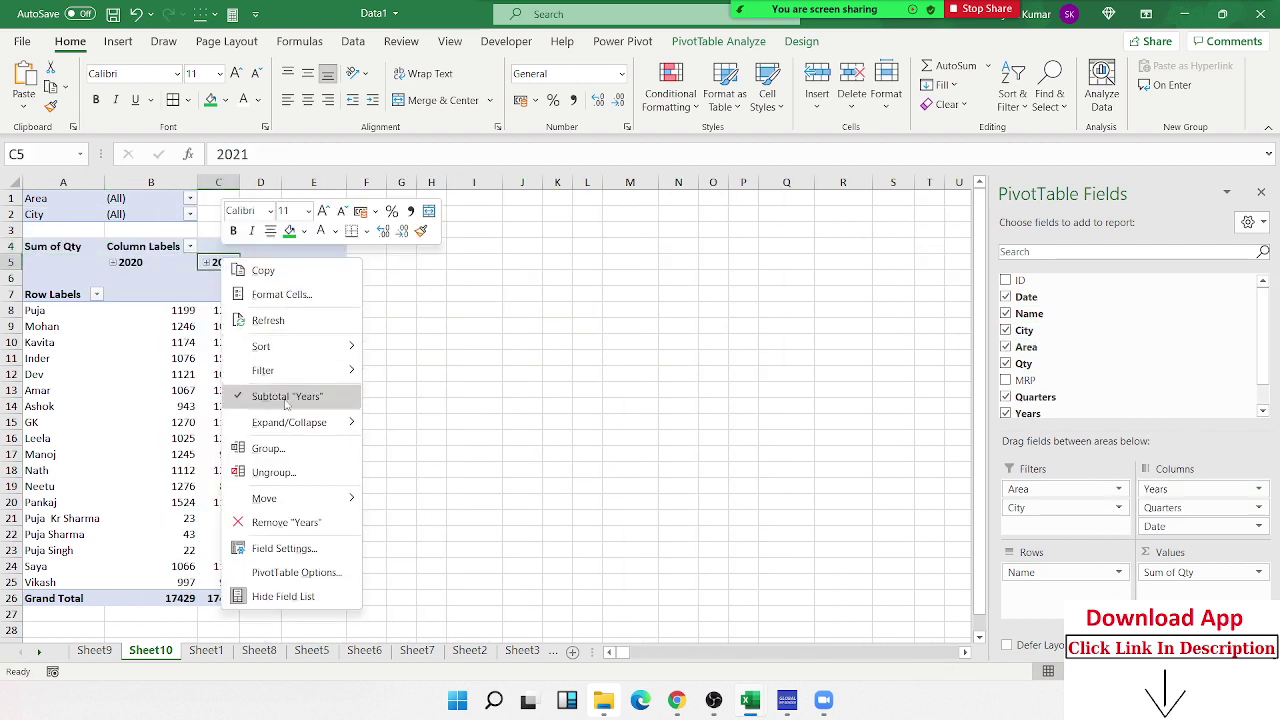
pyautogui.click(270, 472)
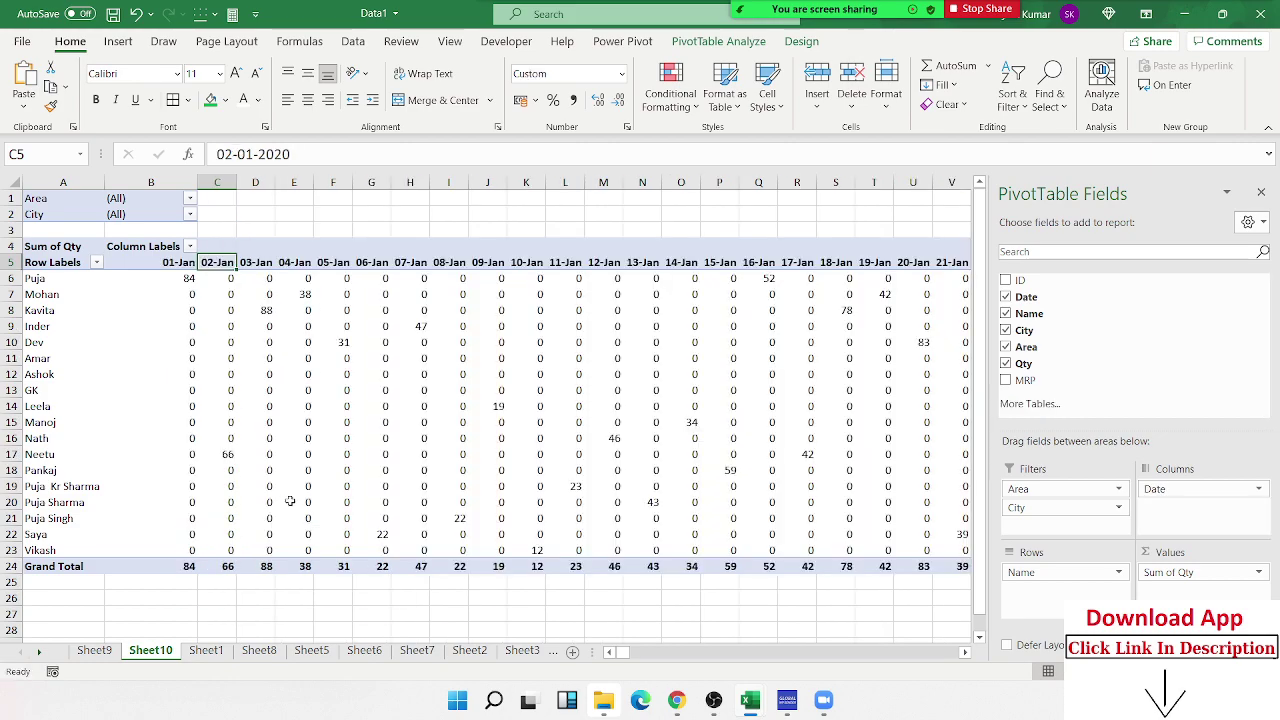
pyautogui.click(320, 442)
pyautogui.moveTo(651, 660); pyautogui.dragTo(738, 663)
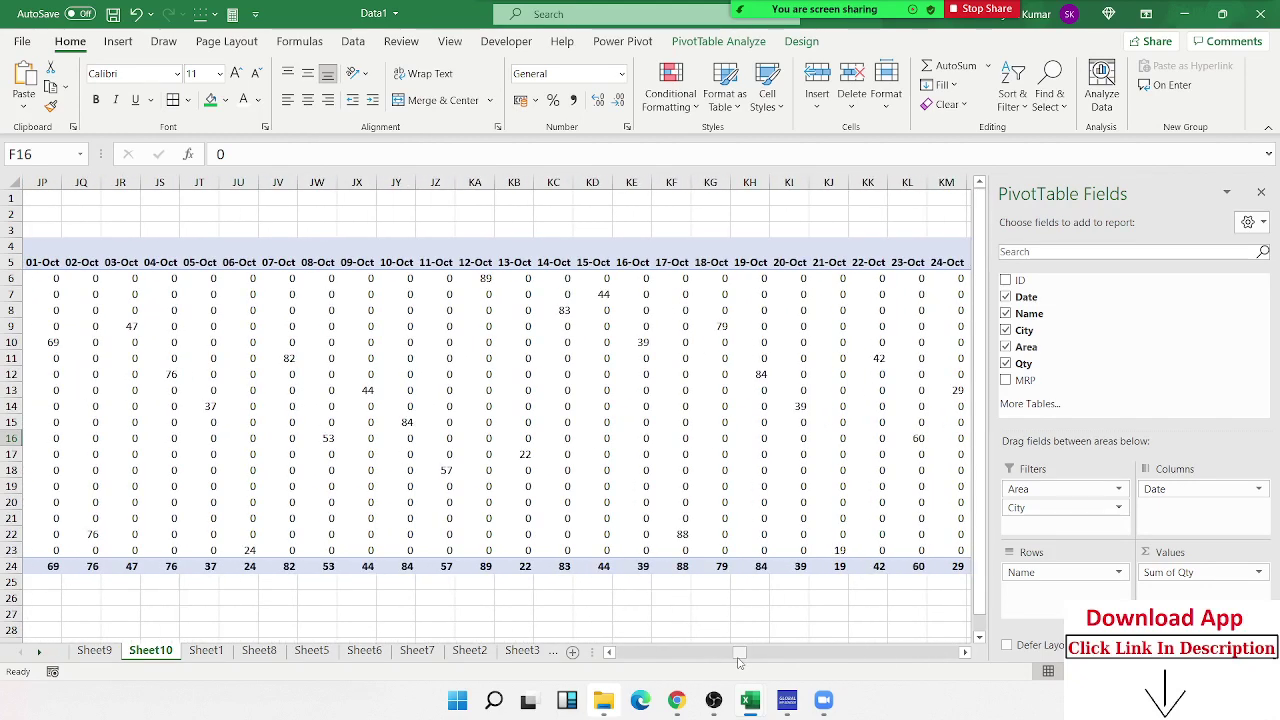
pyautogui.moveTo(738, 660); pyautogui.dragTo(622, 652)
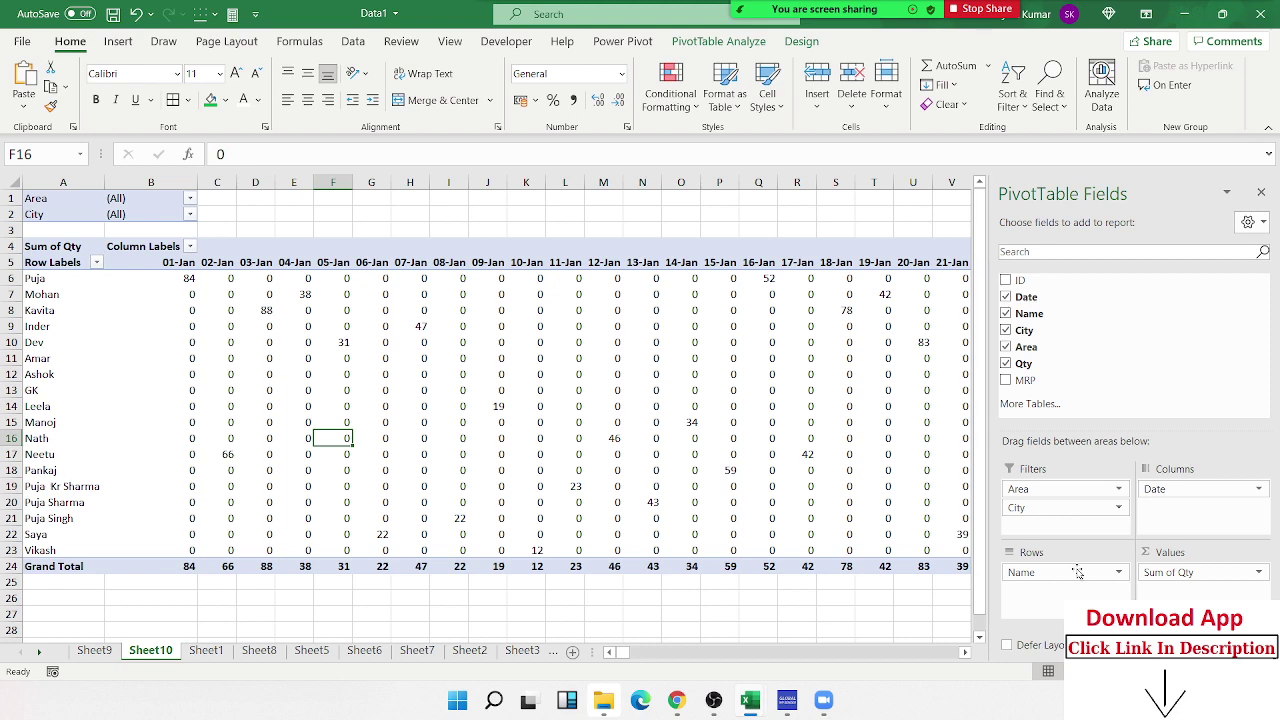
# Move Date from Columns to Rows and scroll through the per-date rows.
pyautogui.moveTo(1152, 489)
pyautogui.mouseDown()
pyautogui.moveTo(1178, 506)
pyautogui.moveTo(1065, 590)
pyautogui.mouseUp()
pyautogui.scroll(-9, 89, 365)
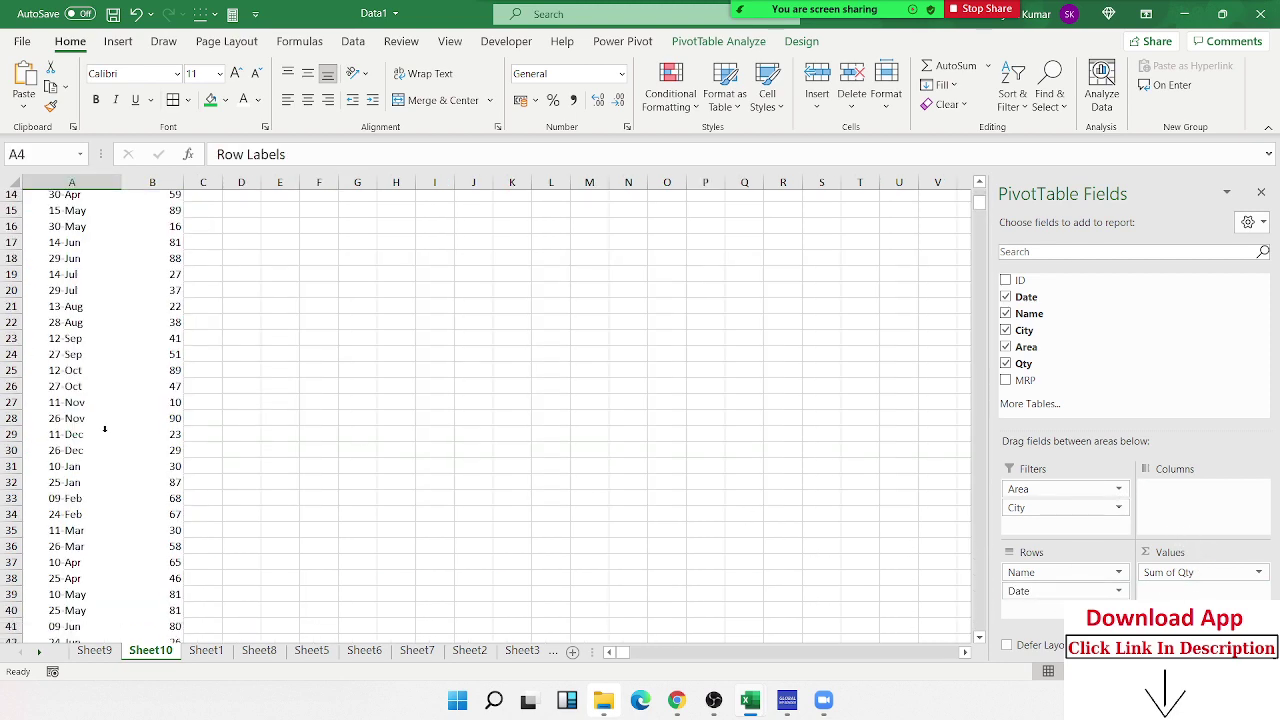
pyautogui.scroll(-8, 106, 429)
pyautogui.scroll(-5, 106, 429)
pyautogui.scroll(-9, 112, 431)
pyautogui.scroll(-5, 112, 431)
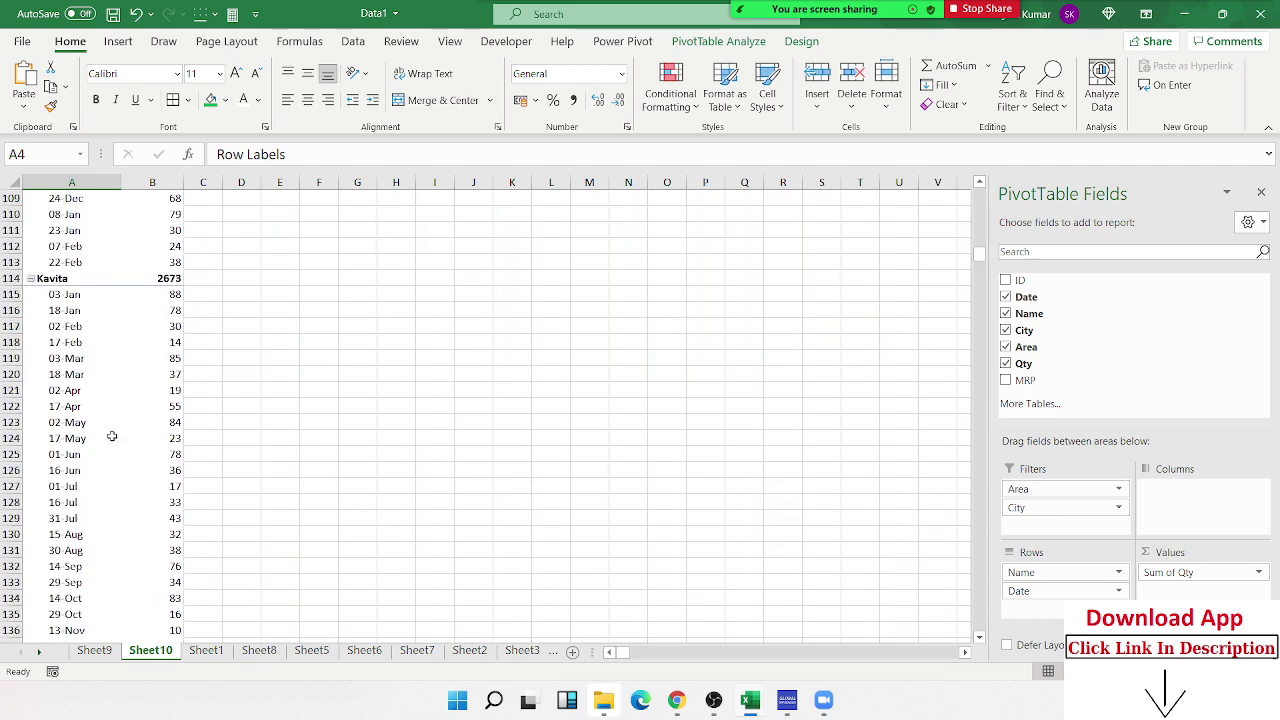
pyautogui.scroll(-7, 112, 433)
pyautogui.scroll(-6, 112, 435)
pyautogui.scroll(-6, 112, 438)
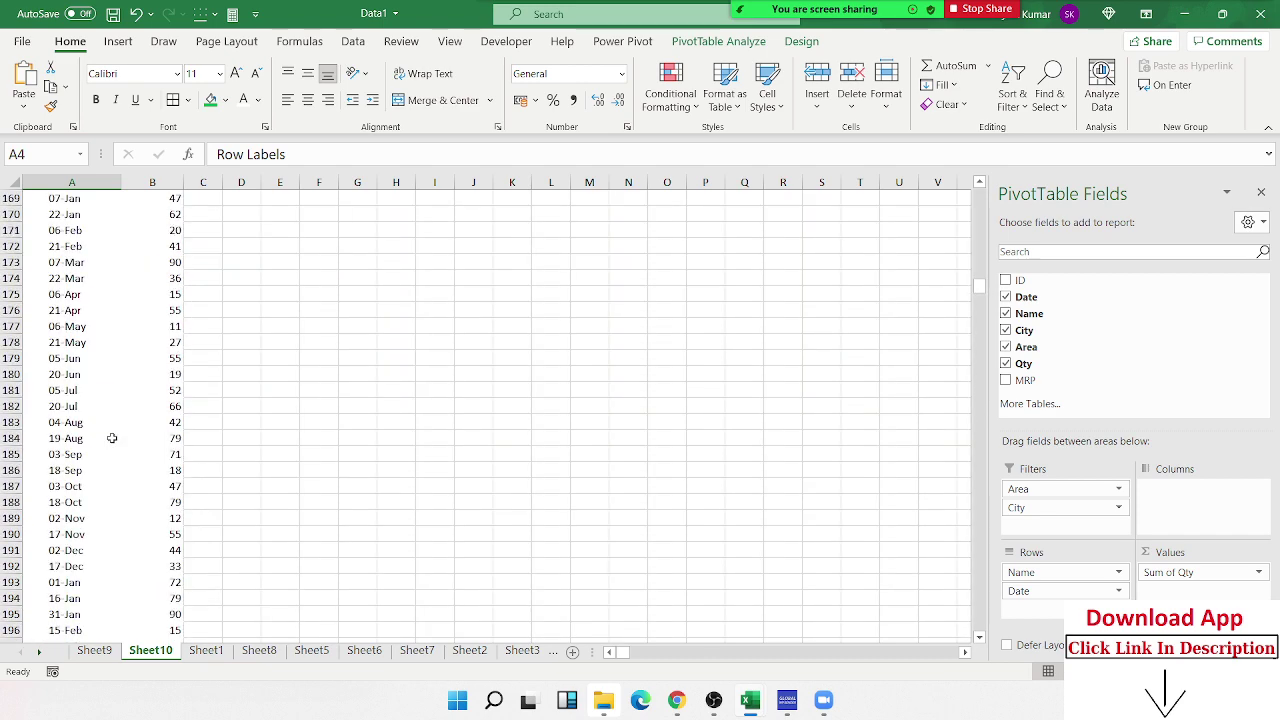
pyautogui.scroll(11, 112, 438)
pyautogui.scroll(9, 112, 438)
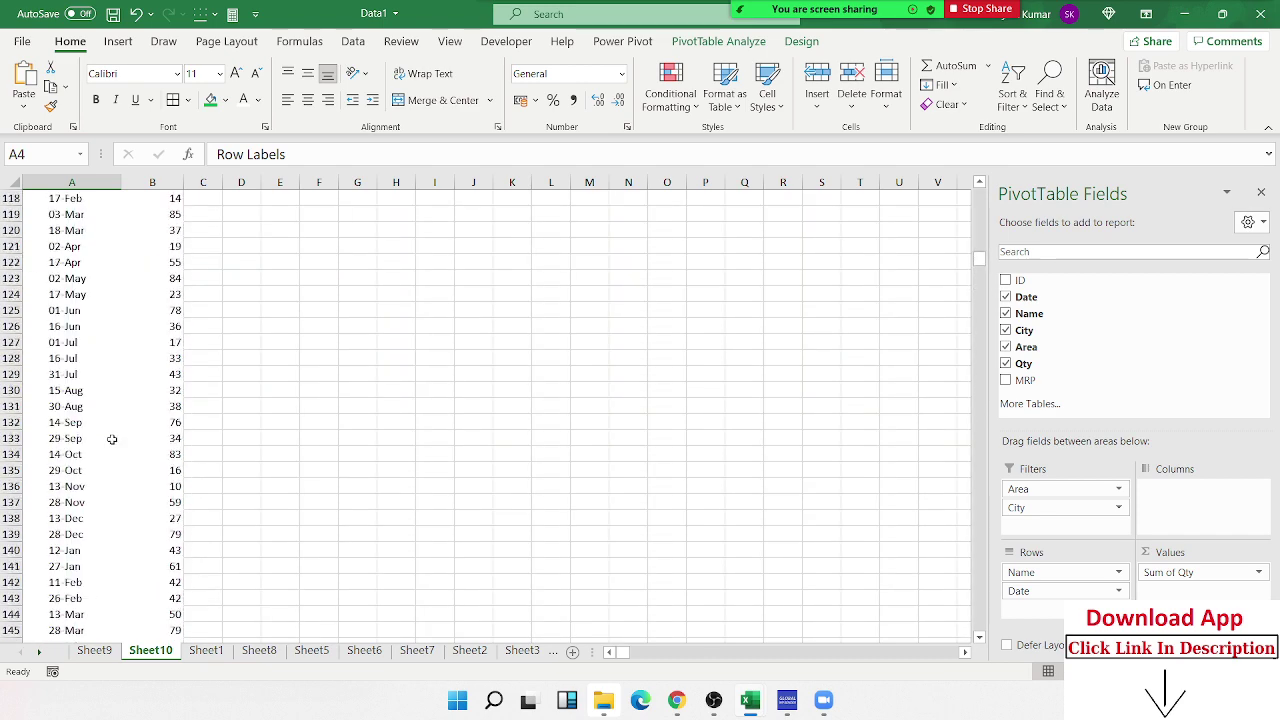
pyautogui.scroll(9, 112, 438)
pyautogui.scroll(3, 112, 438)
# Drag Date out of the pivot entirely and return to the top of the sheet.
pyautogui.moveTo(1068, 591); pyautogui.dragTo(1115, 390)
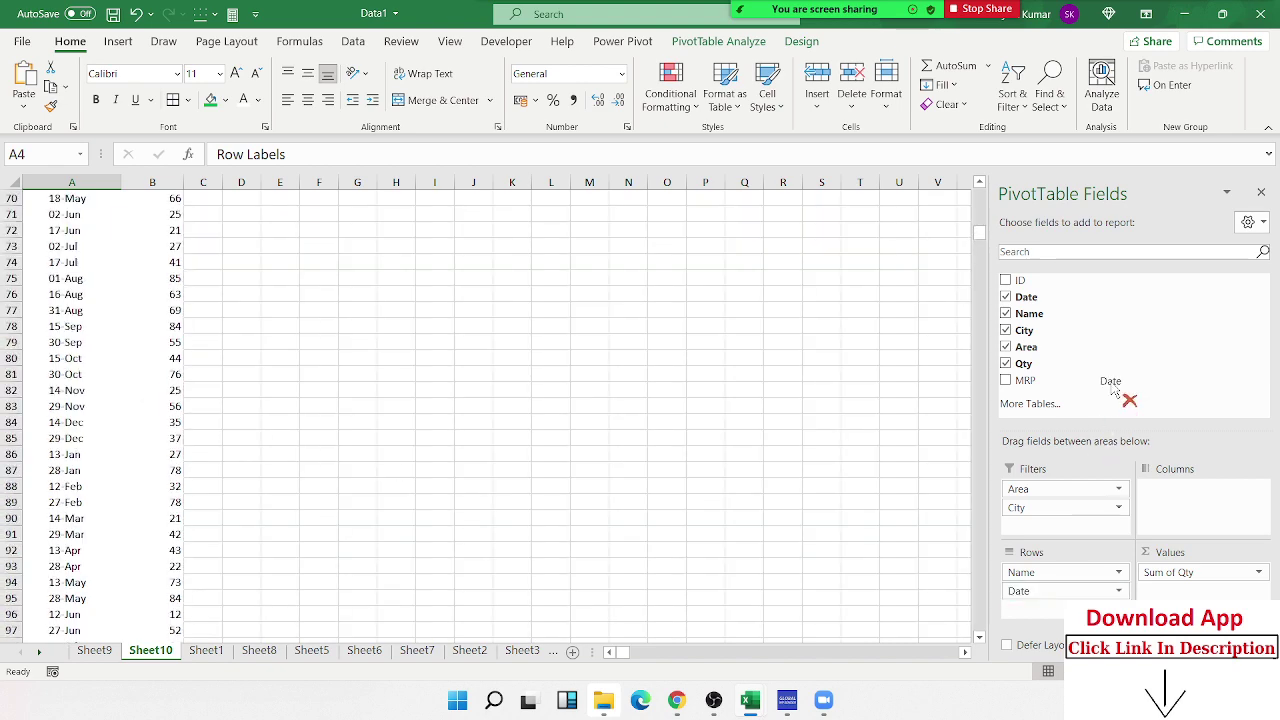
pyautogui.scroll(4, 529, 480)
pyautogui.scroll(5, 314, 397)
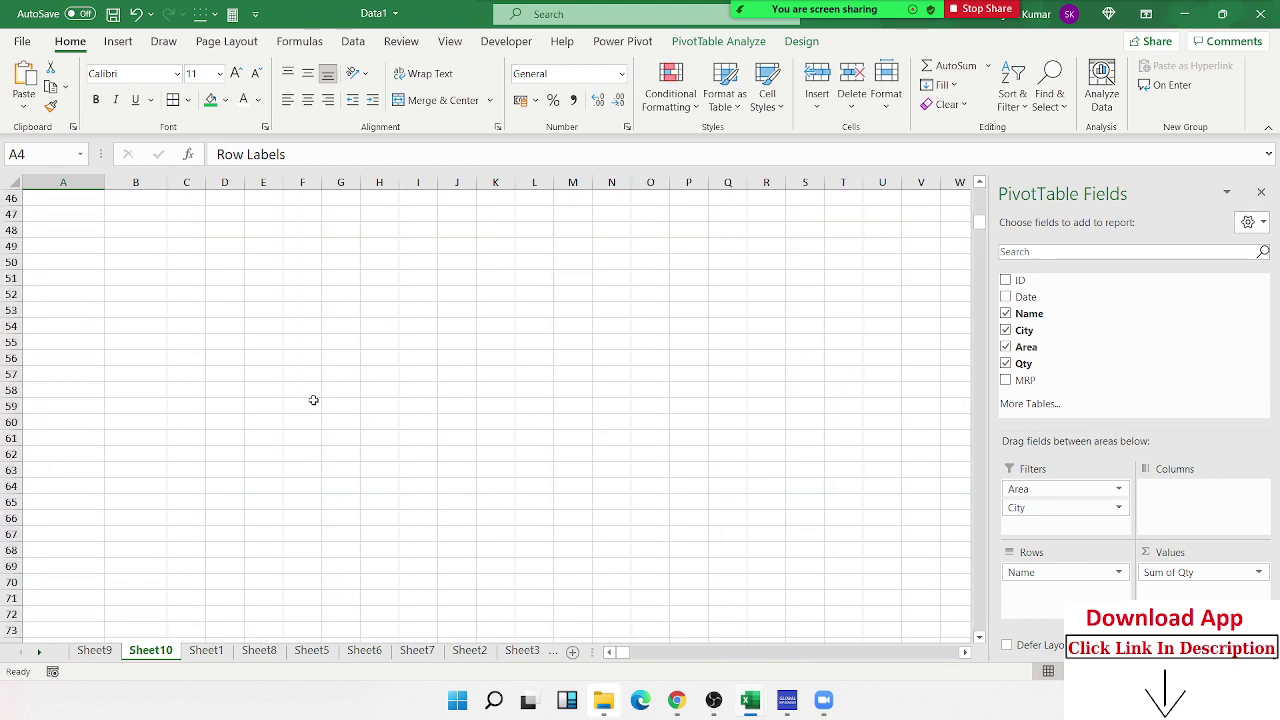
pyautogui.hotkey('ctrl', 'Up')
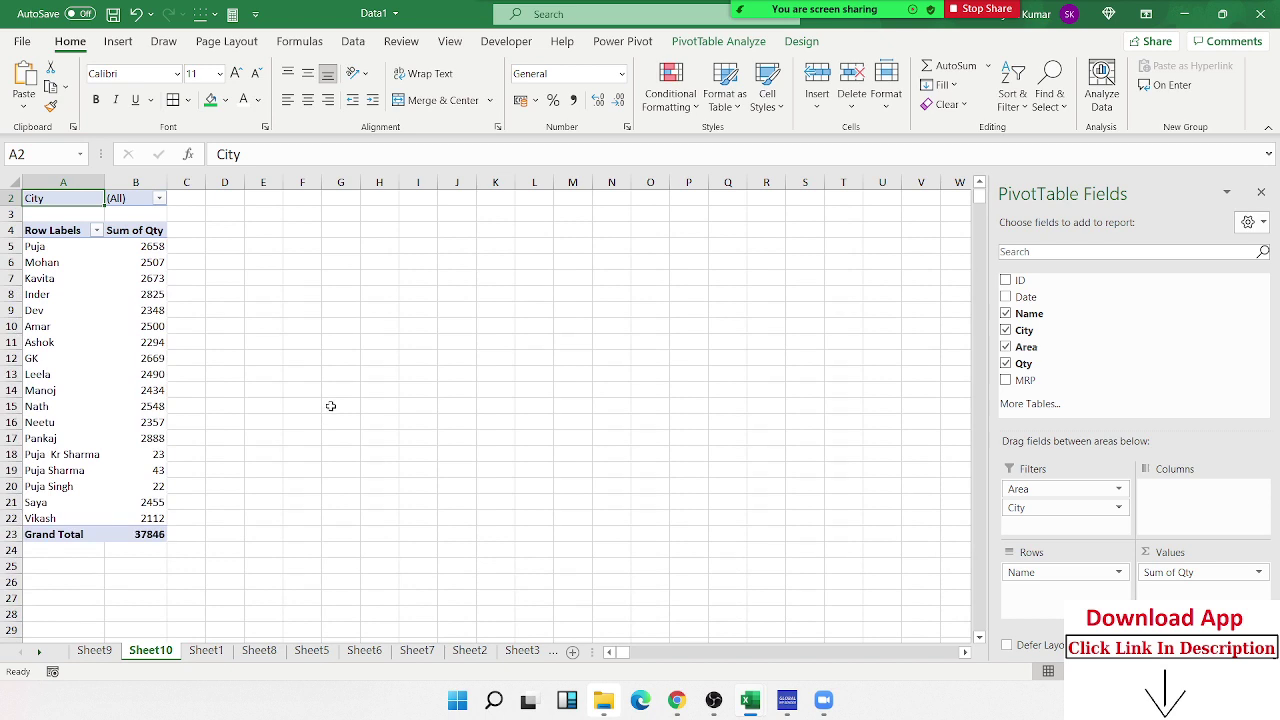
# Move City from the Filters area into Rows beneath Name.
pyautogui.moveTo(1080, 508); pyautogui.dragTo(1085, 592)
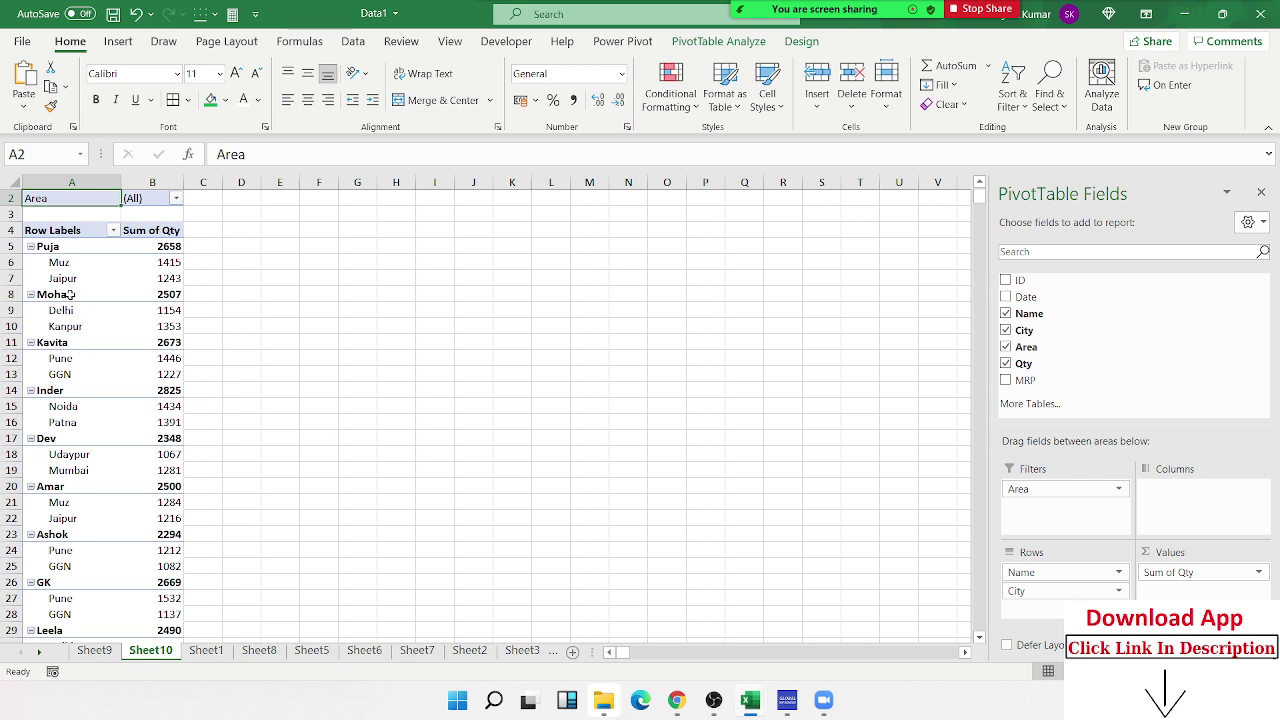
pyautogui.scroll(-5, 113, 460)
pyautogui.scroll(2, 115, 465)
pyautogui.scroll(3, 118, 471)
# Collapse and re-expand Puja's city rows twice.
pyautogui.click(45, 251)
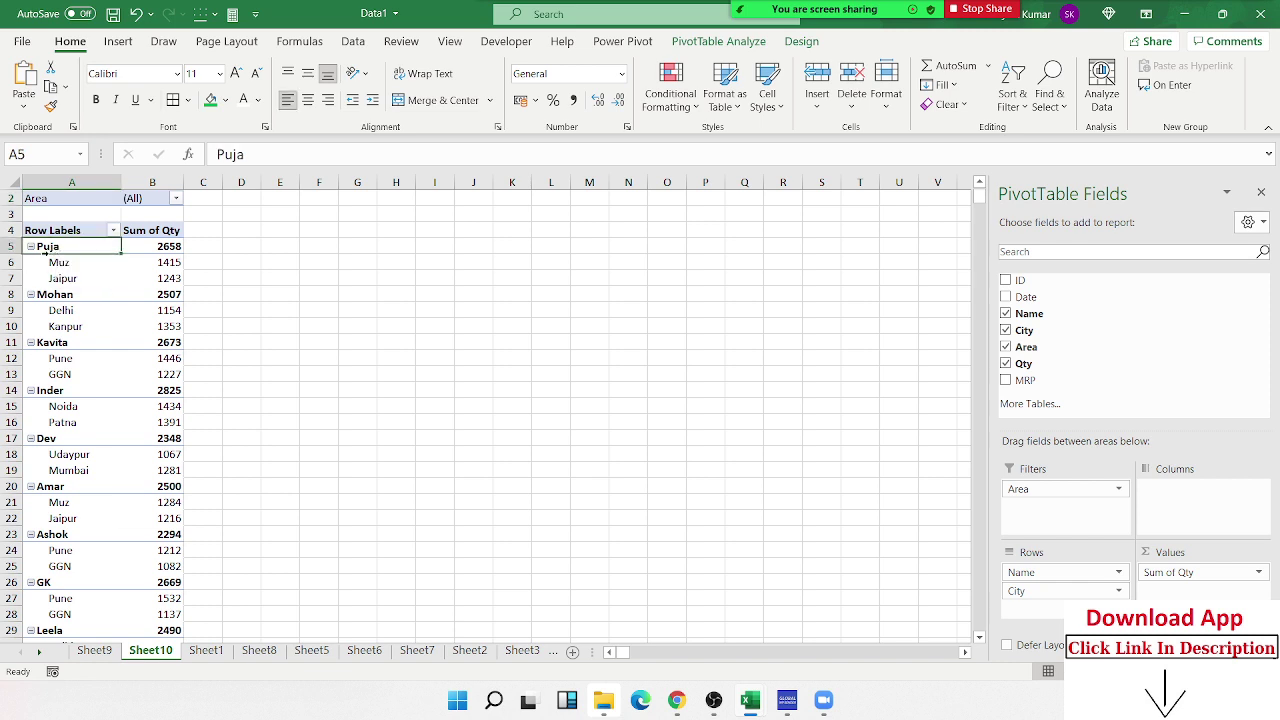
pyautogui.click(31, 247)
pyautogui.click(31, 247)
pyautogui.click(31, 247)
pyautogui.click(31, 247)
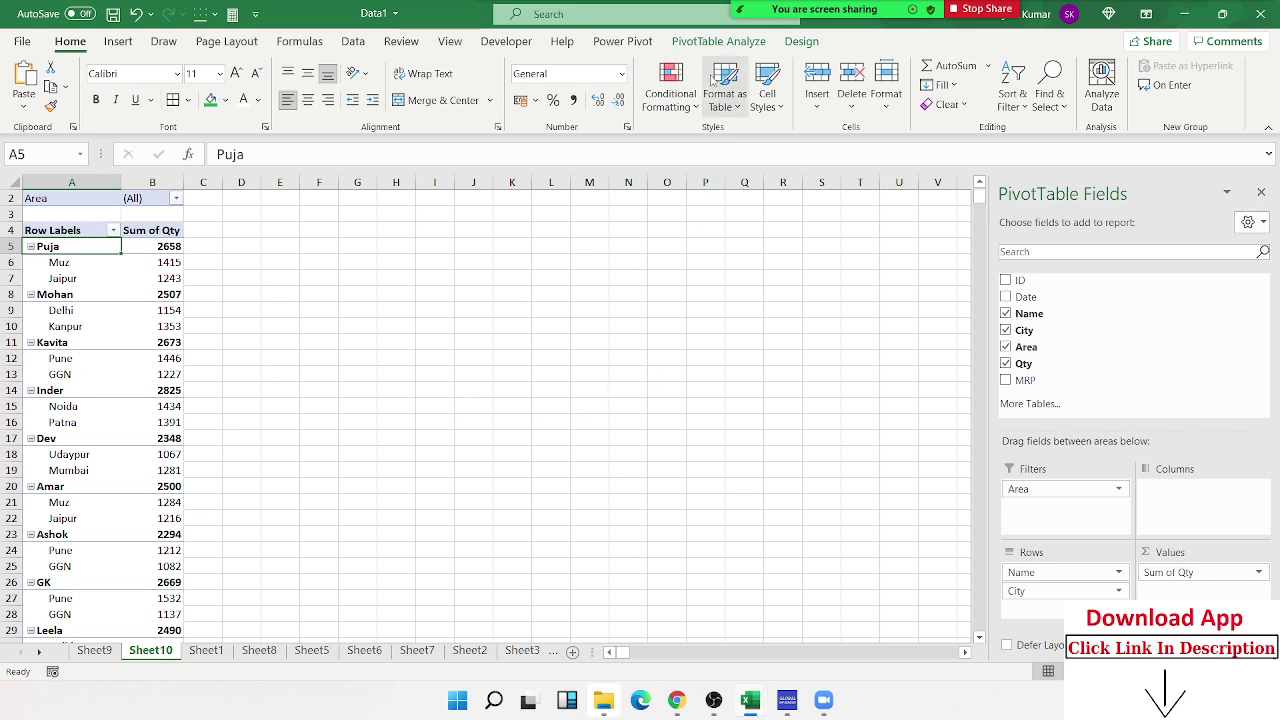
# Inspect Mohan's 2507 total and his Delhi quantity of 1154.
pyautogui.click(551, 234)
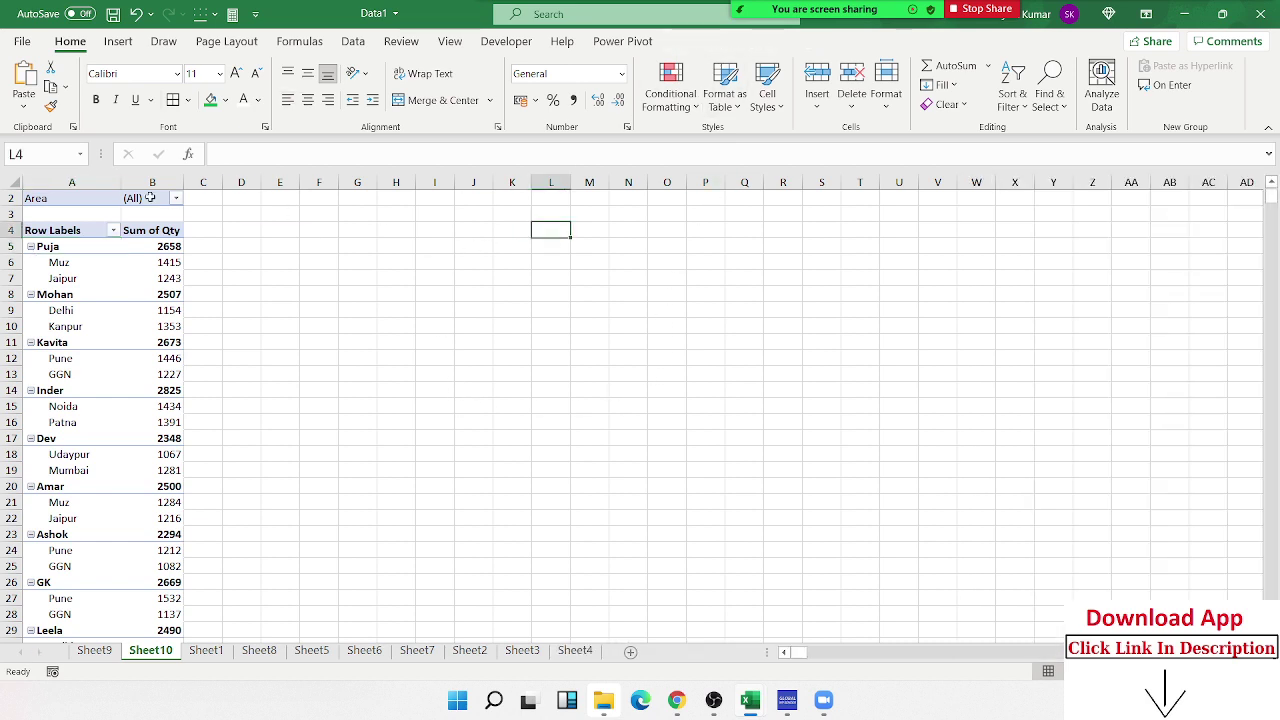
pyautogui.click(162, 292)
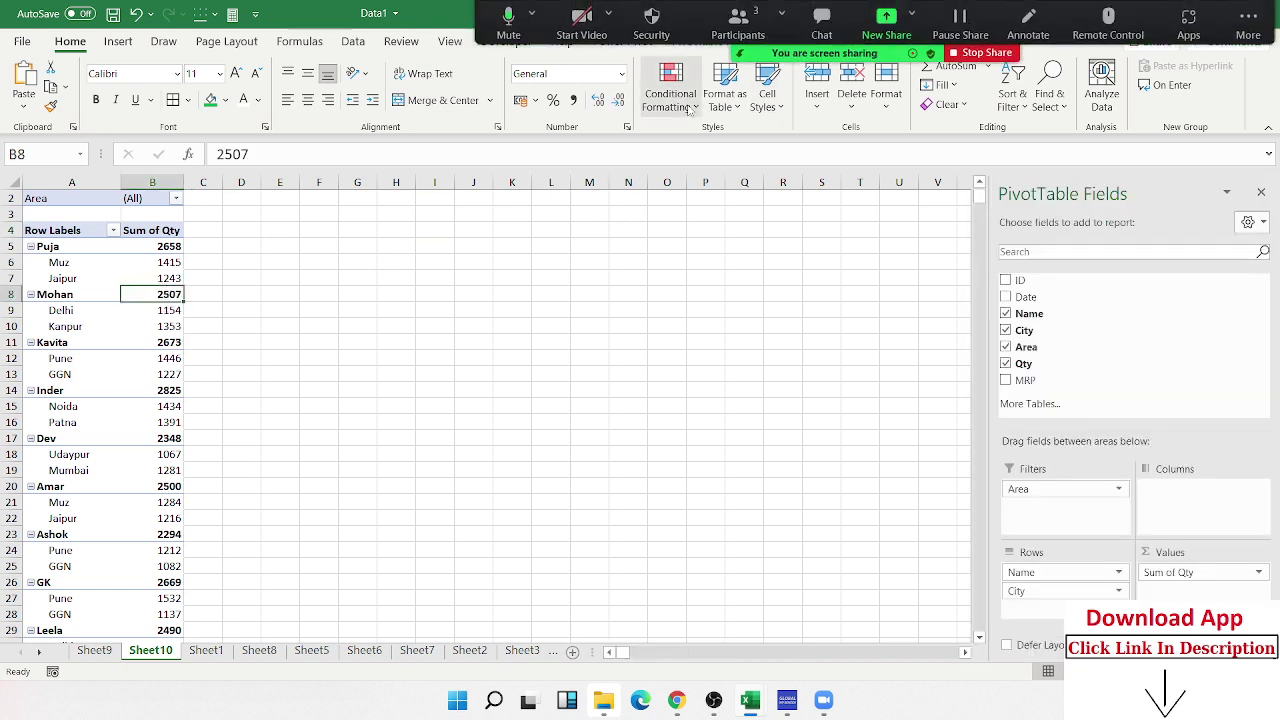
pyautogui.click(698, 373)
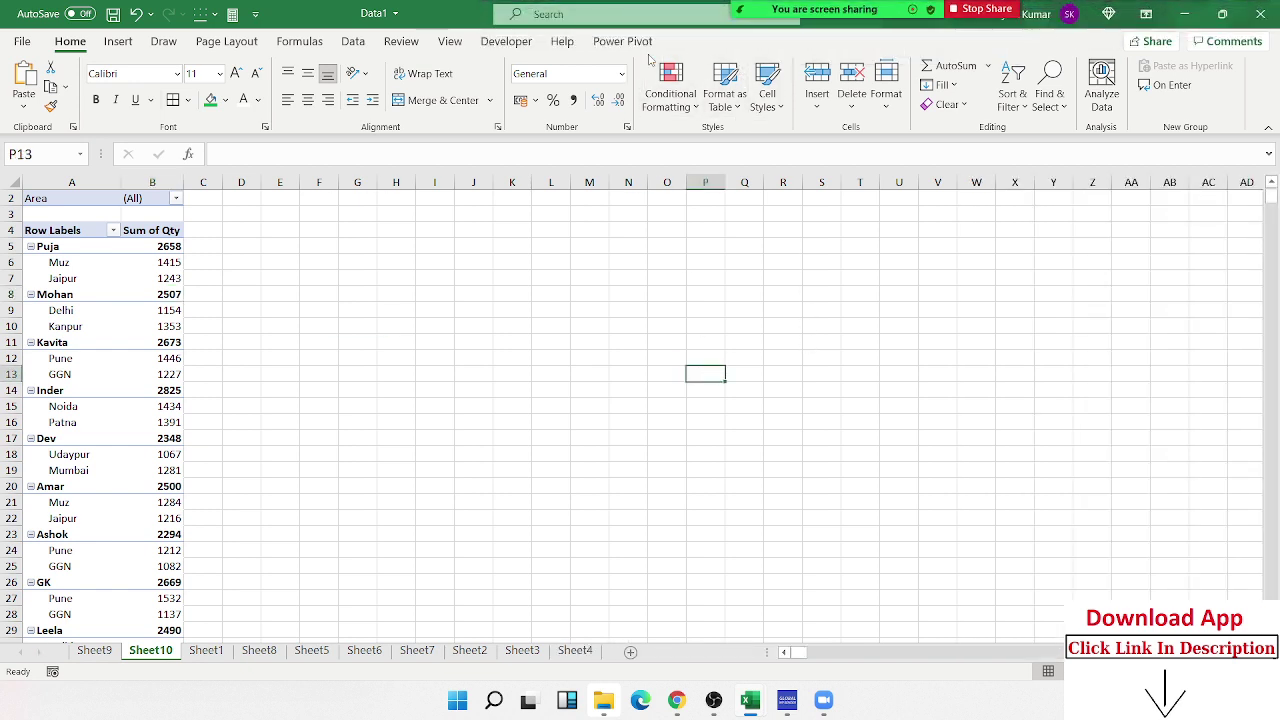
pyautogui.click(174, 310)
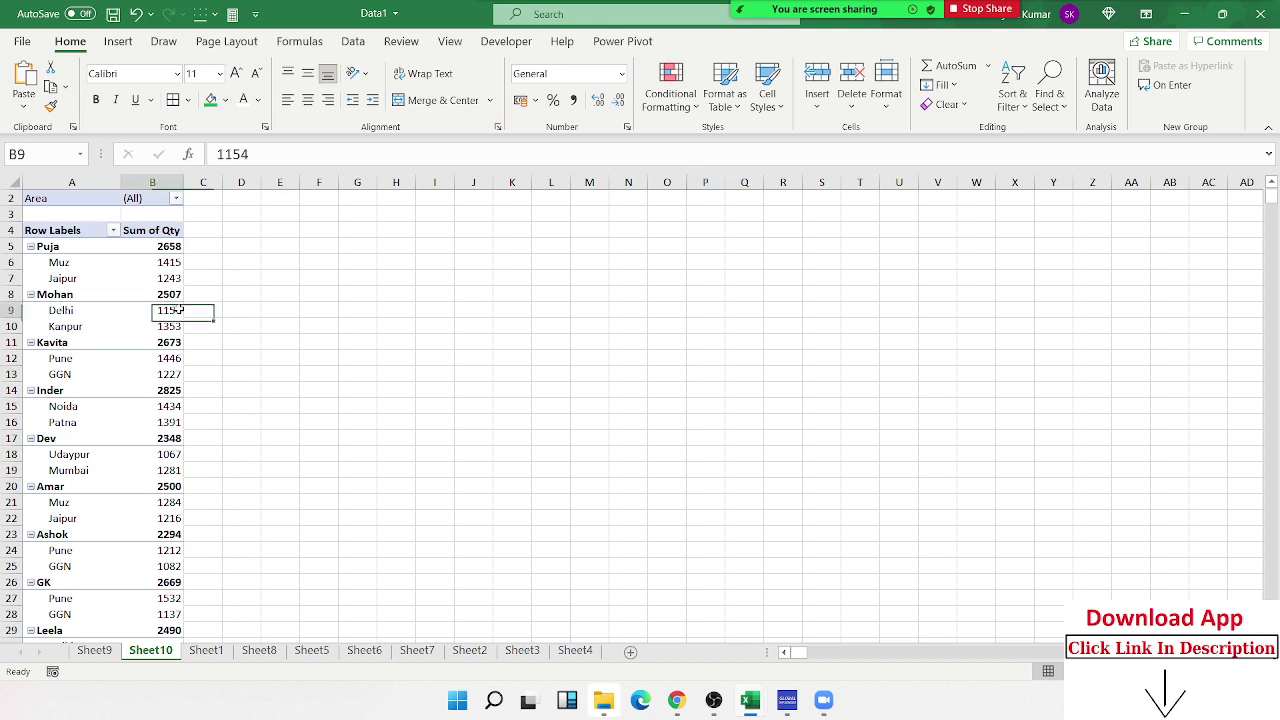
pyautogui.click(690, 42)
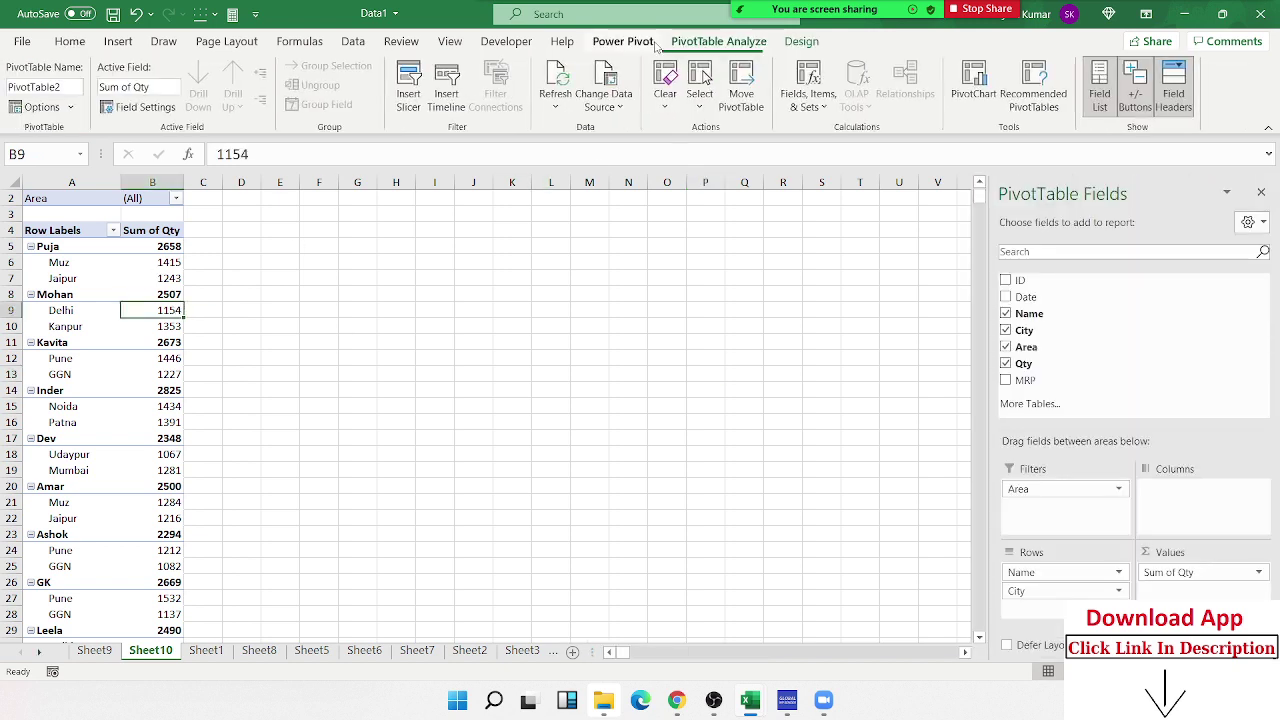
pyautogui.click(130, 292)
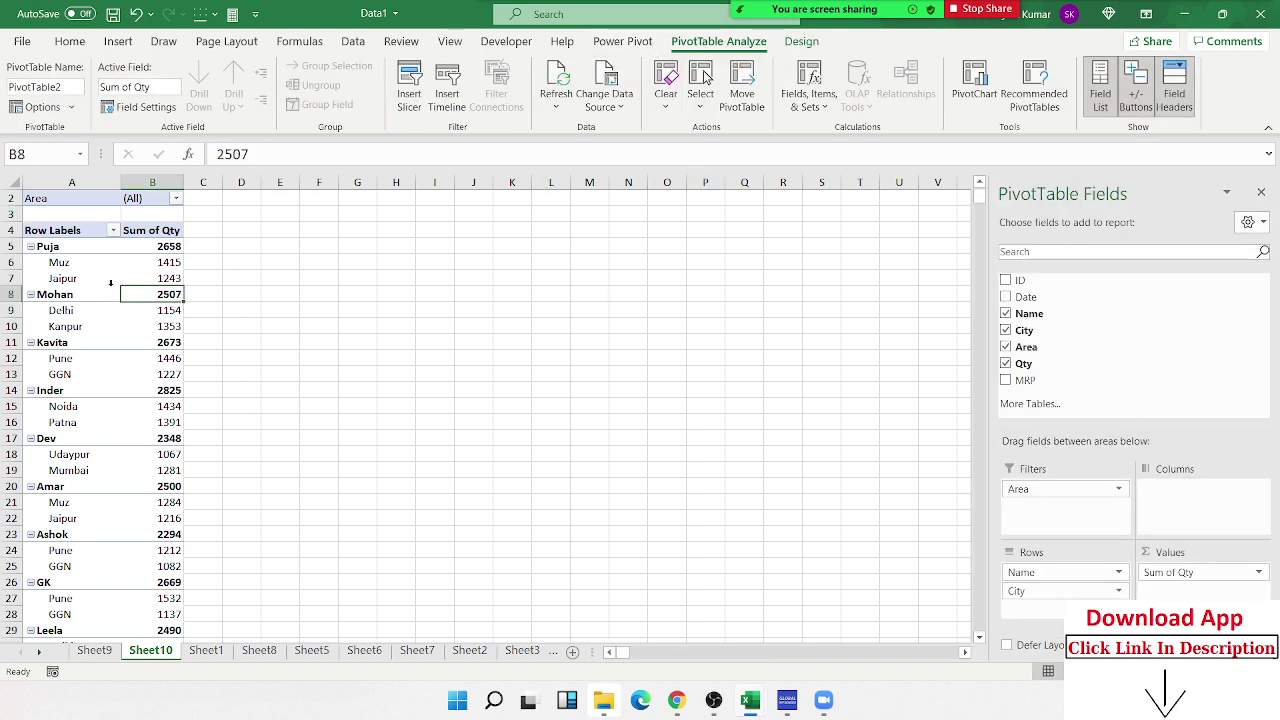
pyautogui.click(48, 278)
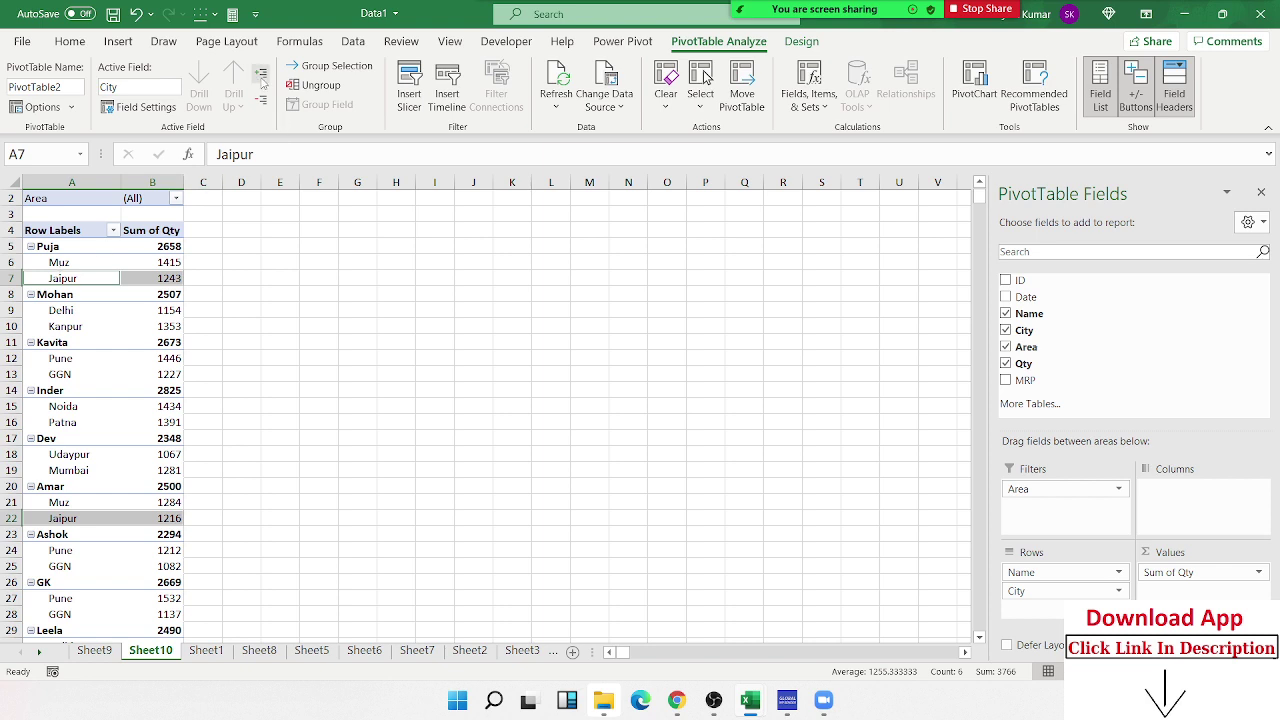
pyautogui.click(262, 78)
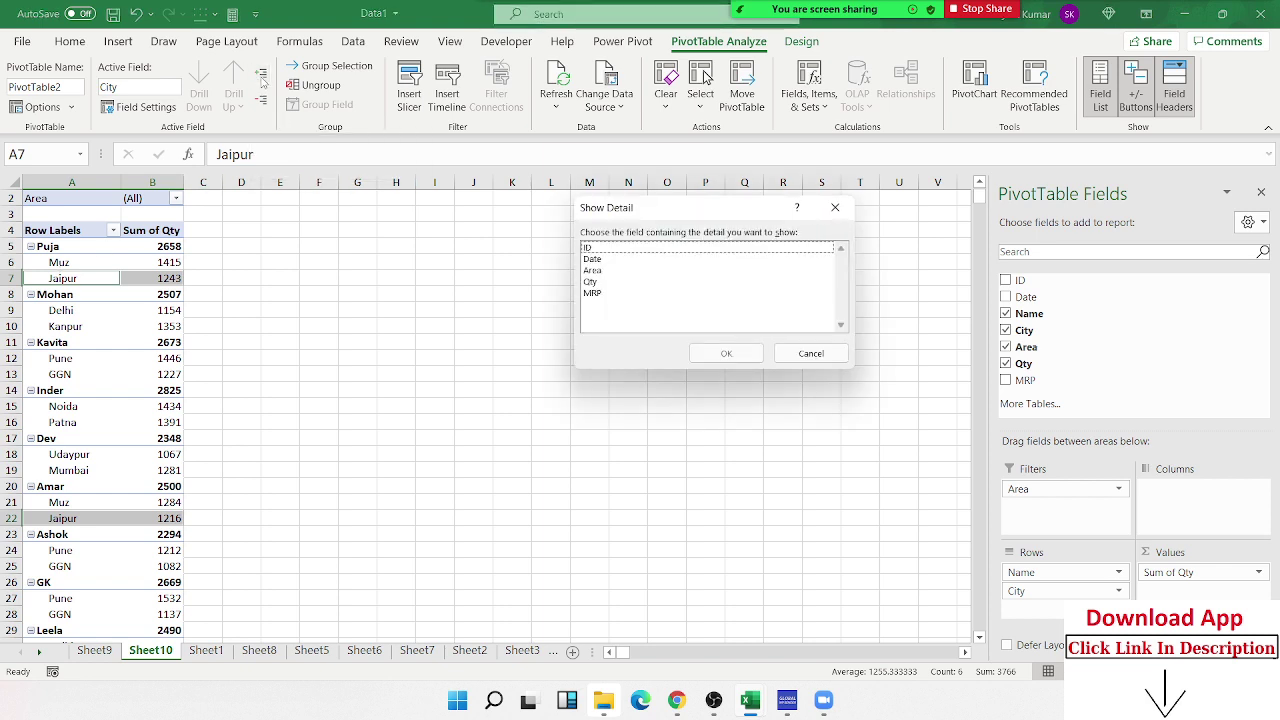
pyautogui.press('Escape')
pyautogui.click(52, 246)
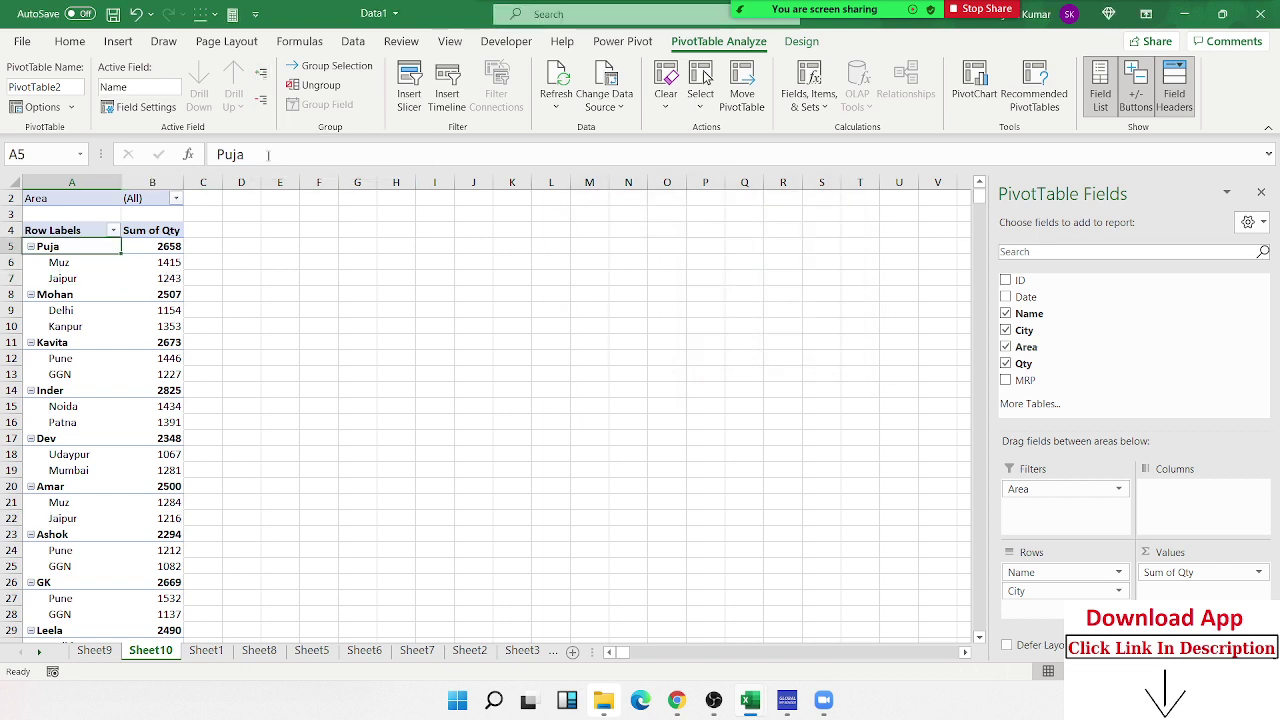
pyautogui.click(260, 101)
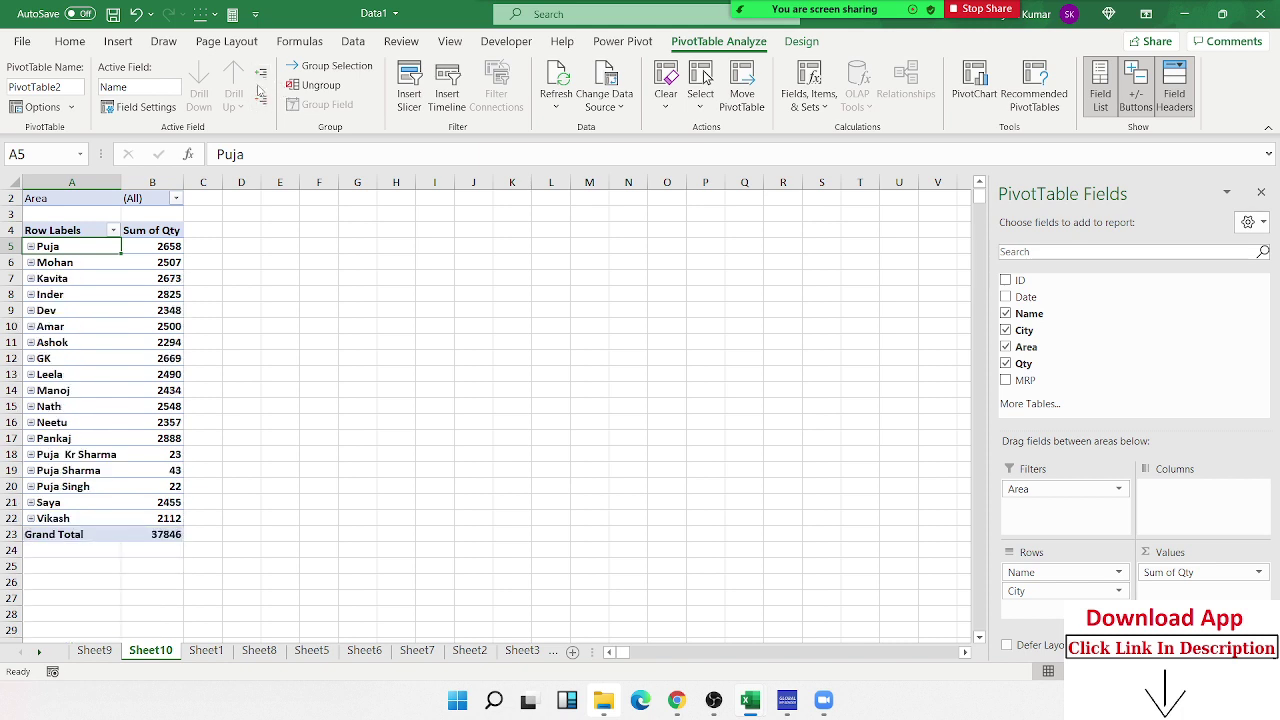
pyautogui.click(260, 72)
pyautogui.click(262, 101)
# Expand Puja to show its cities, select those rows, then collapse Puja again.
pyautogui.click(157, 253)
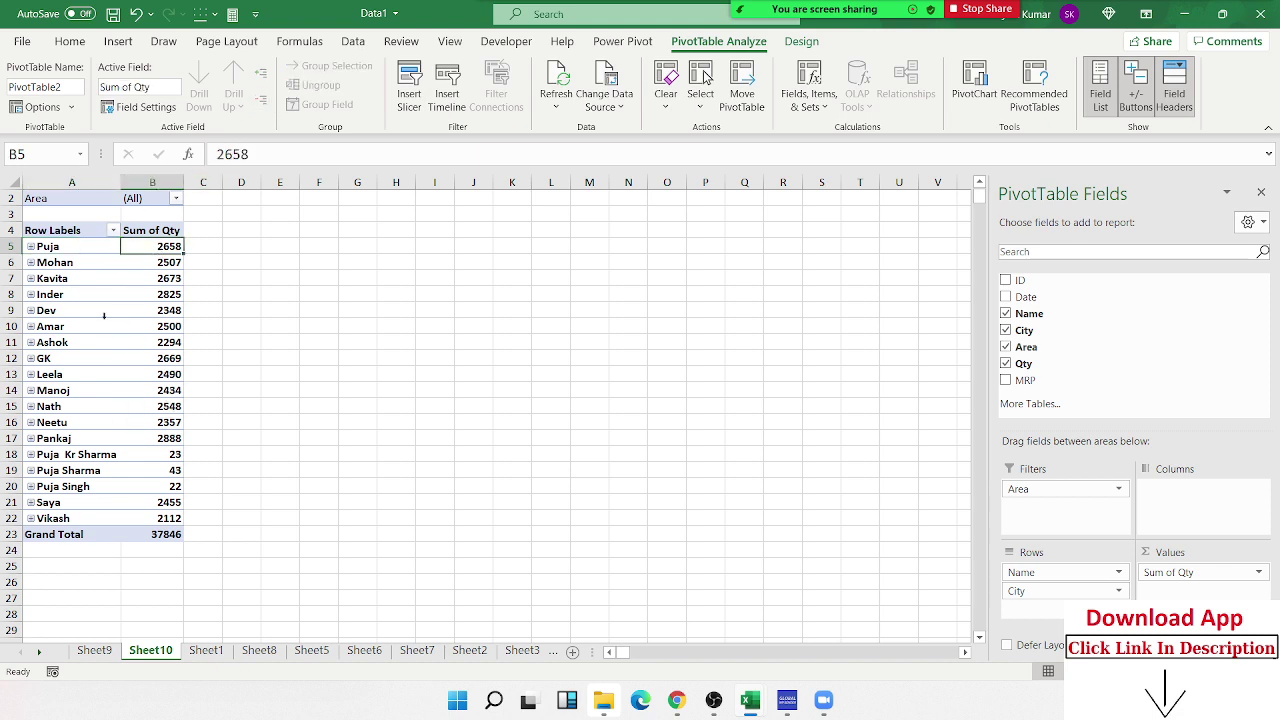
pyautogui.click(31, 247)
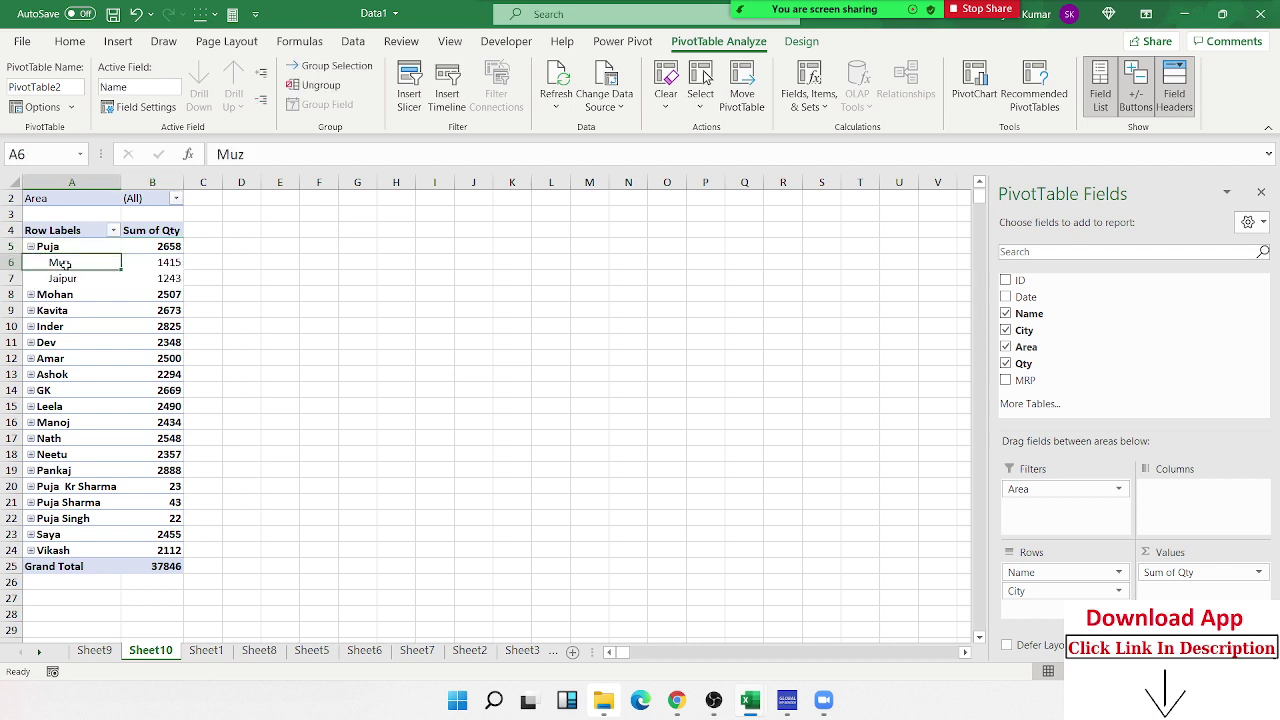
pyautogui.moveTo(58, 262); pyautogui.dragTo(158, 276)
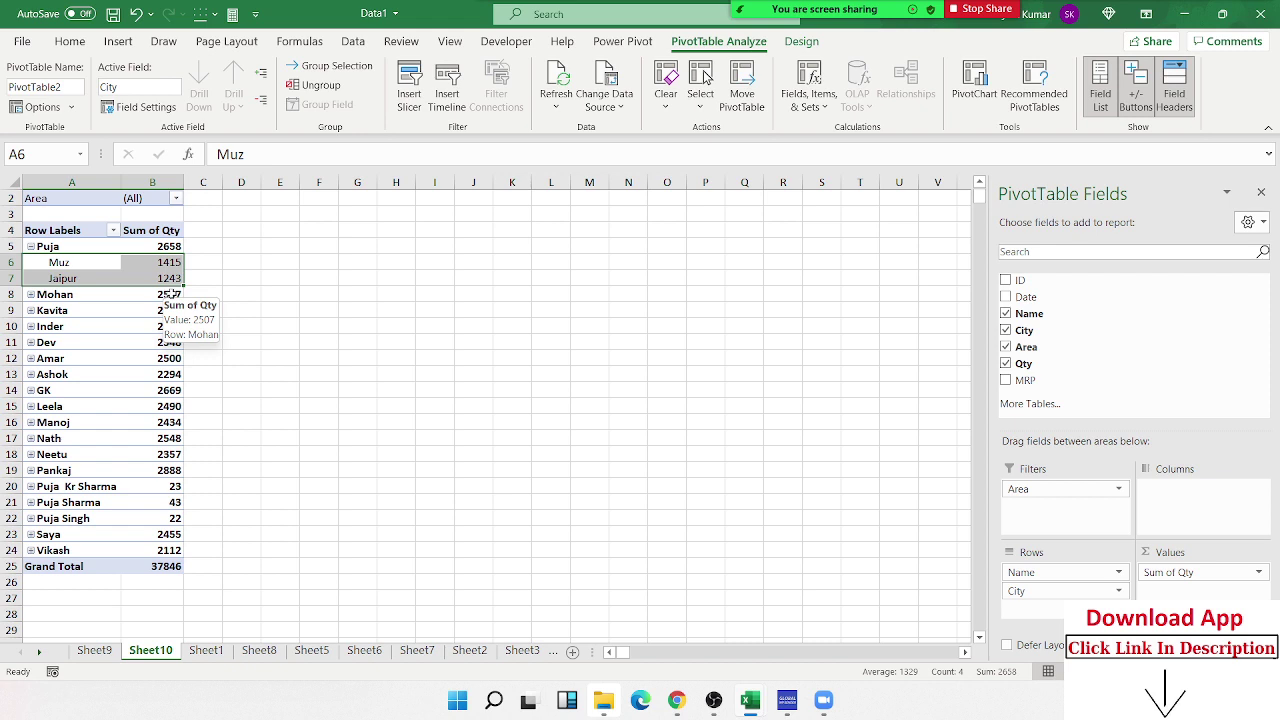
pyautogui.click(31, 247)
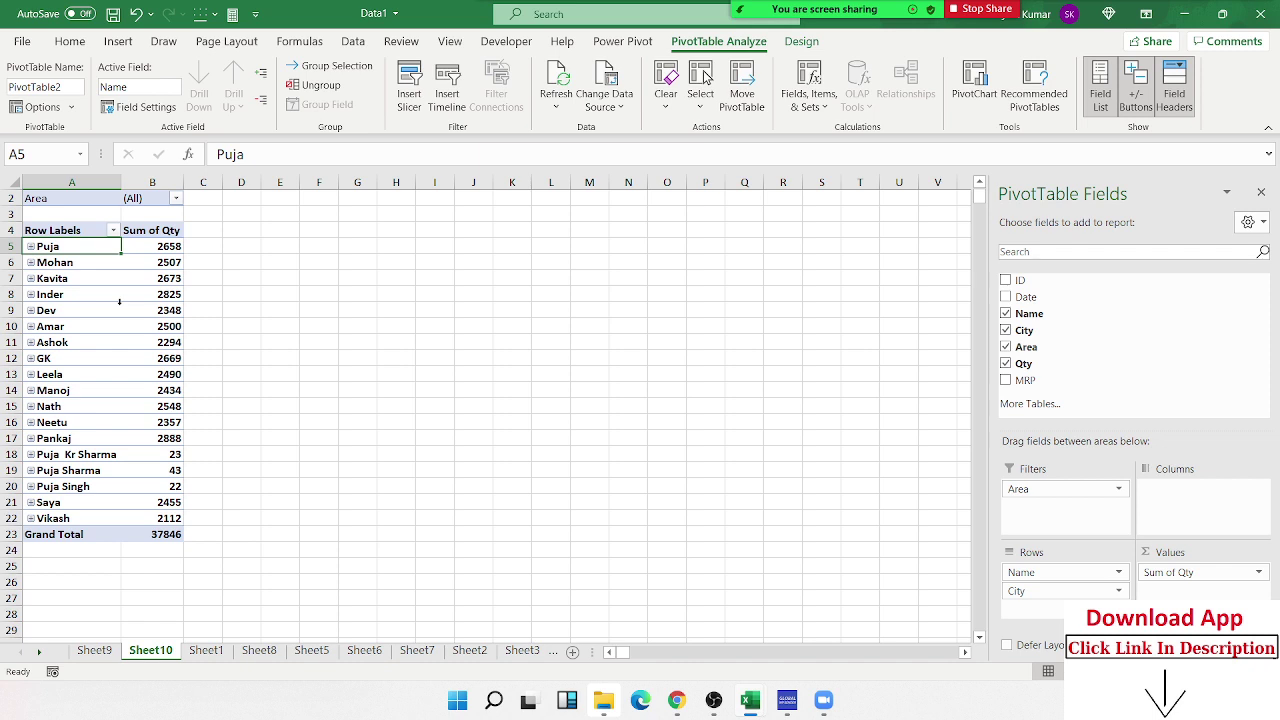
# Expand every name with Expand Field, copy columns A–B, then select Mohan's 2507 subtotal.
pyautogui.click(261, 76)
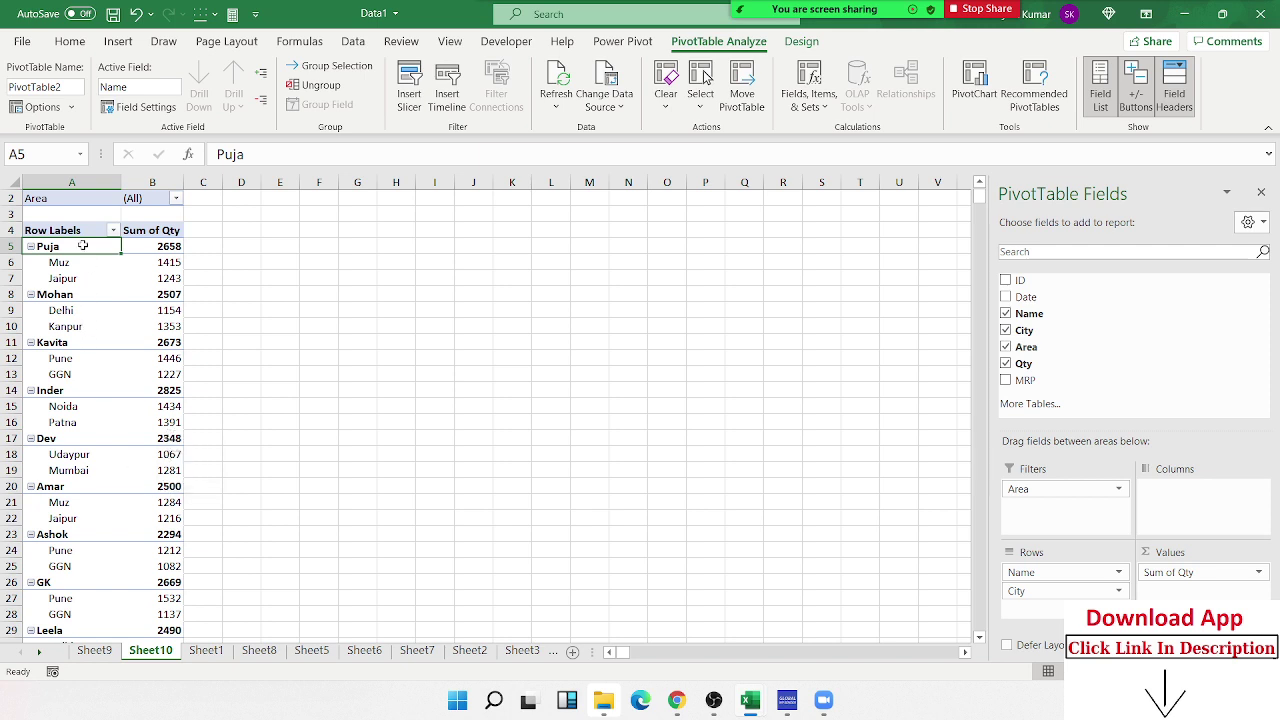
pyautogui.moveTo(55, 180); pyautogui.dragTo(152, 182)
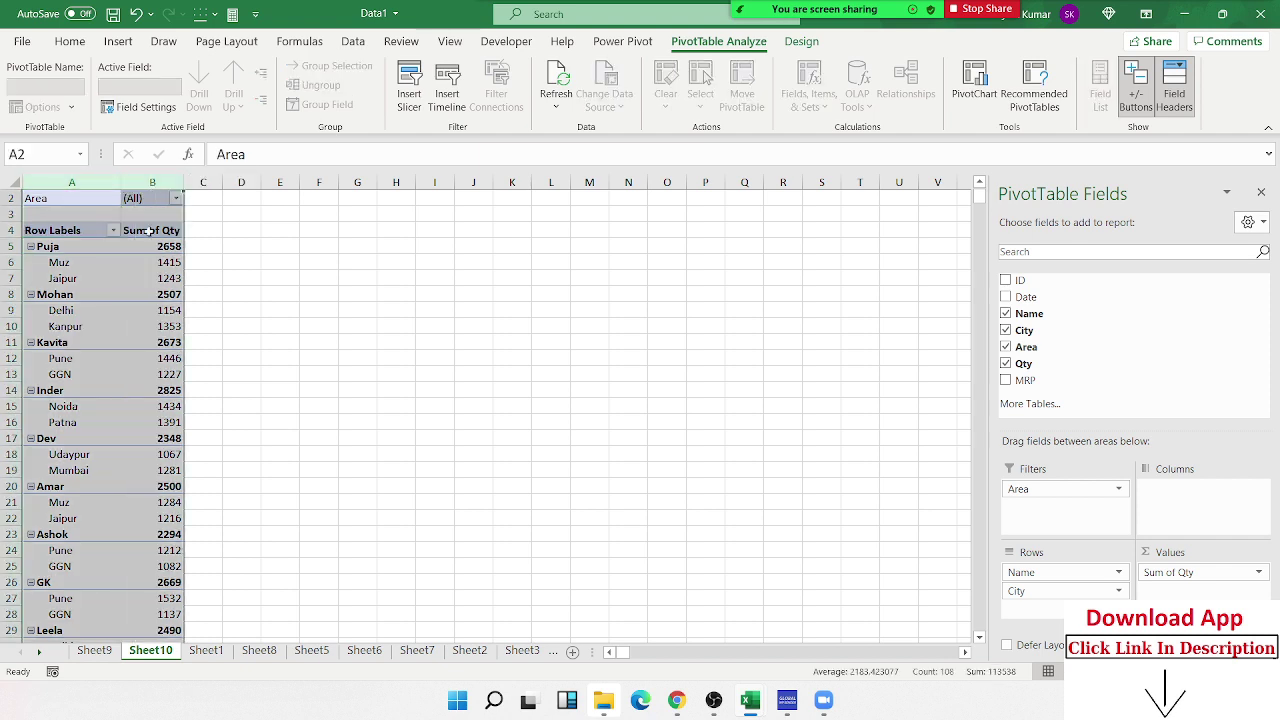
pyautogui.hotkey('ctrl', 'c')
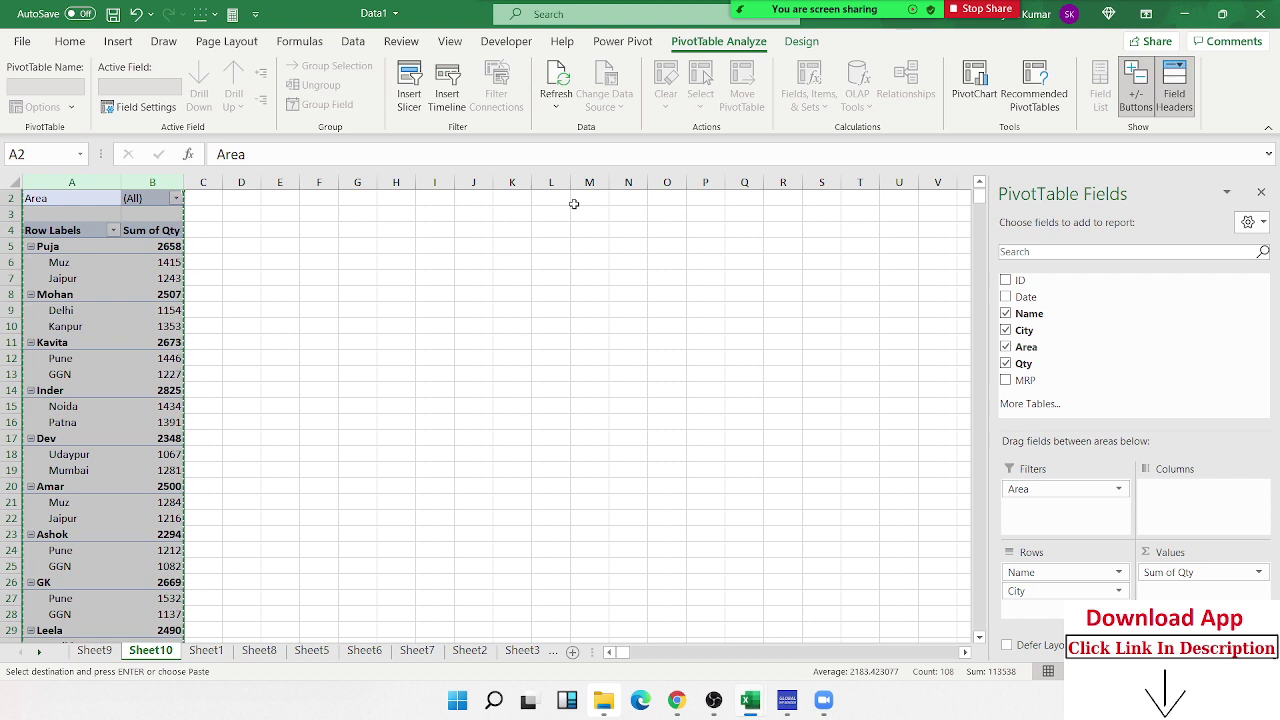
pyautogui.click(100, 343)
pyautogui.click(150, 295)
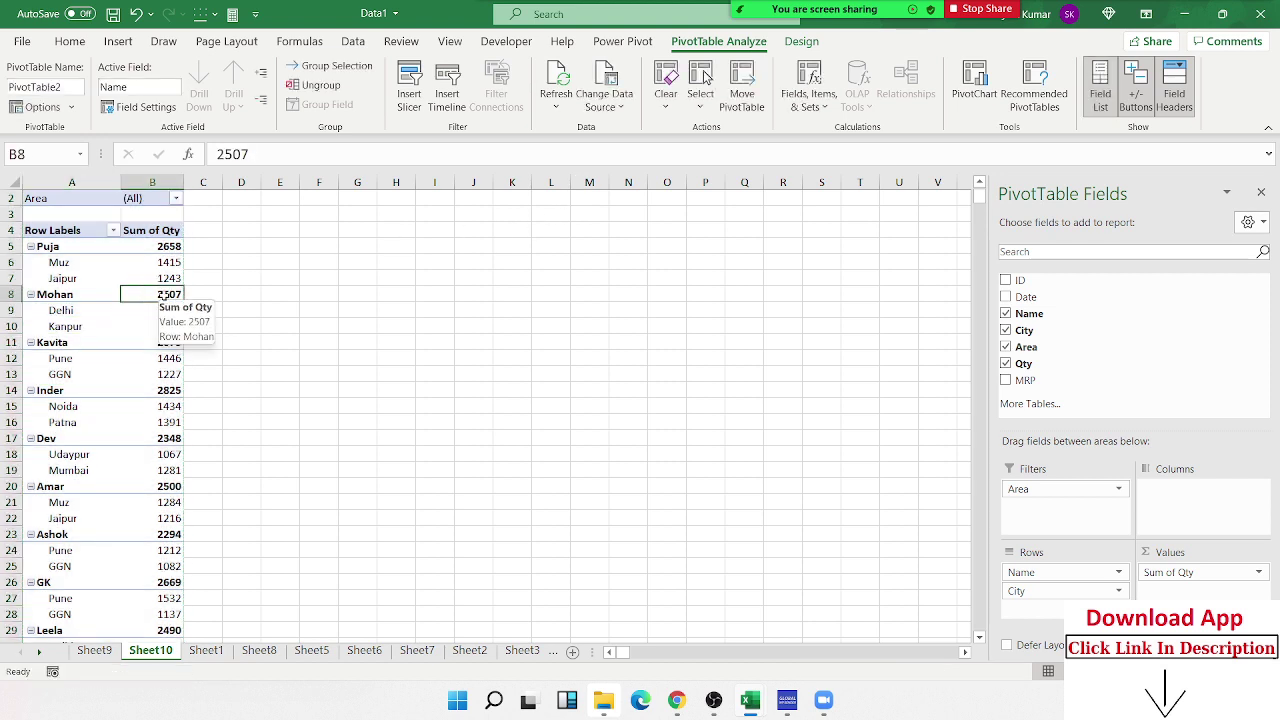
# Uncheck Subtotal "Name" from the Mohan label's context menu.
pyautogui.click(61, 293)
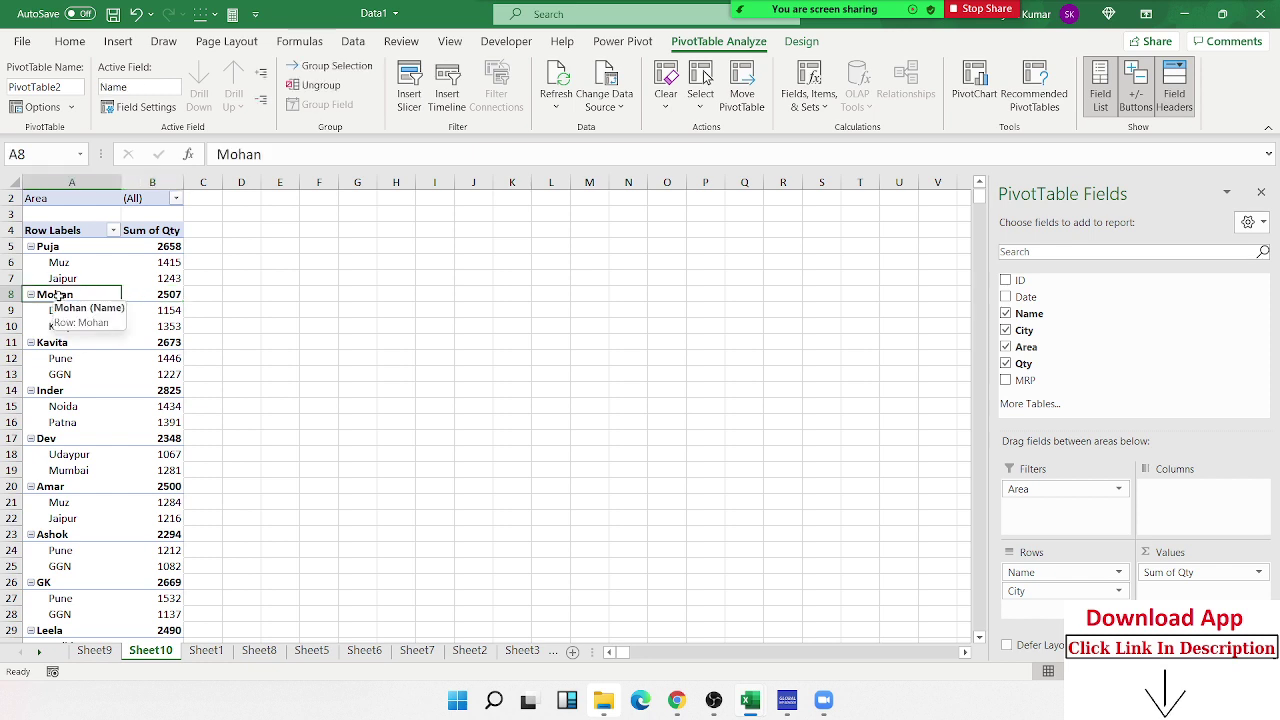
pyautogui.rightClick(62, 296)
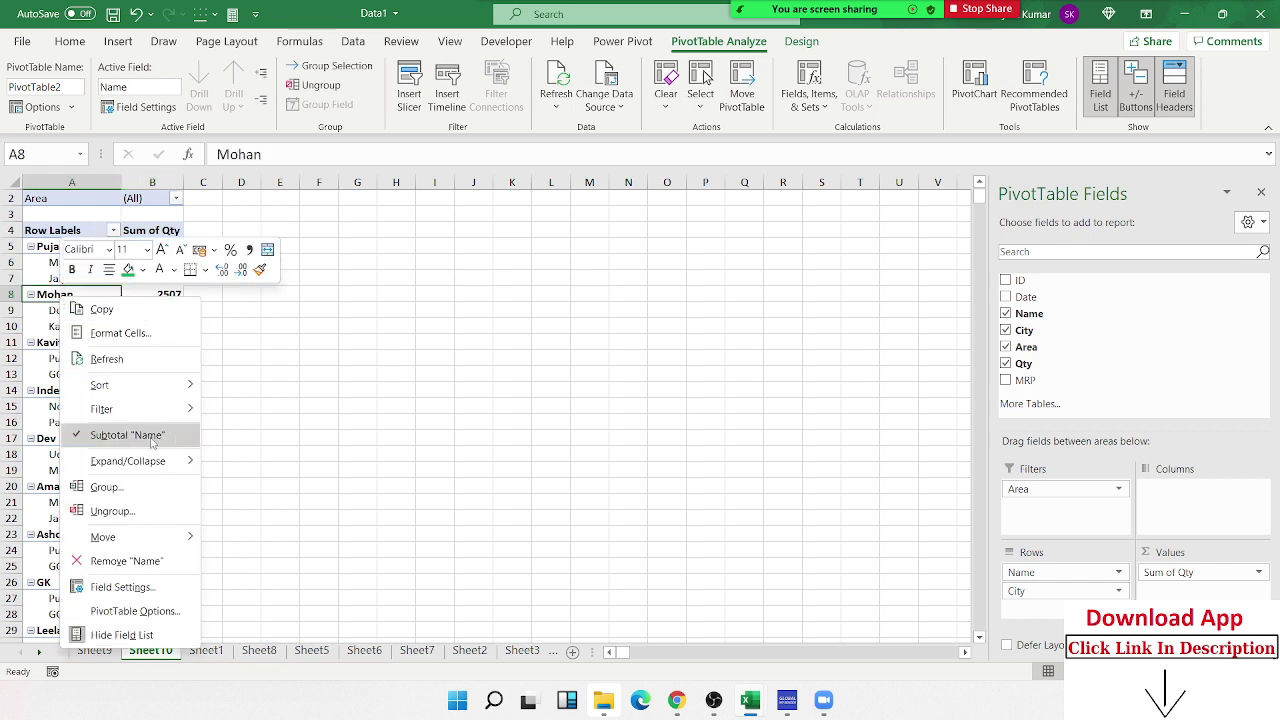
pyautogui.click(75, 436)
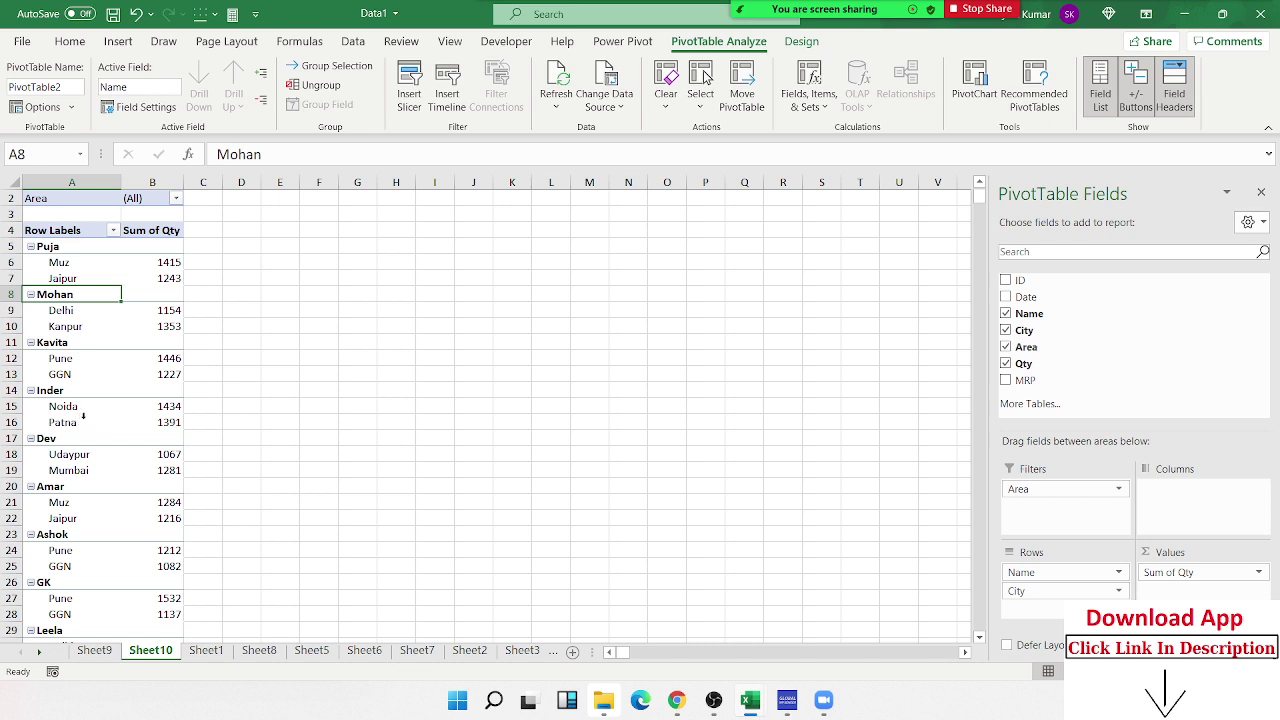
pyautogui.click(75, 185)
pyautogui.moveTo(75, 185); pyautogui.dragTo(152, 182)
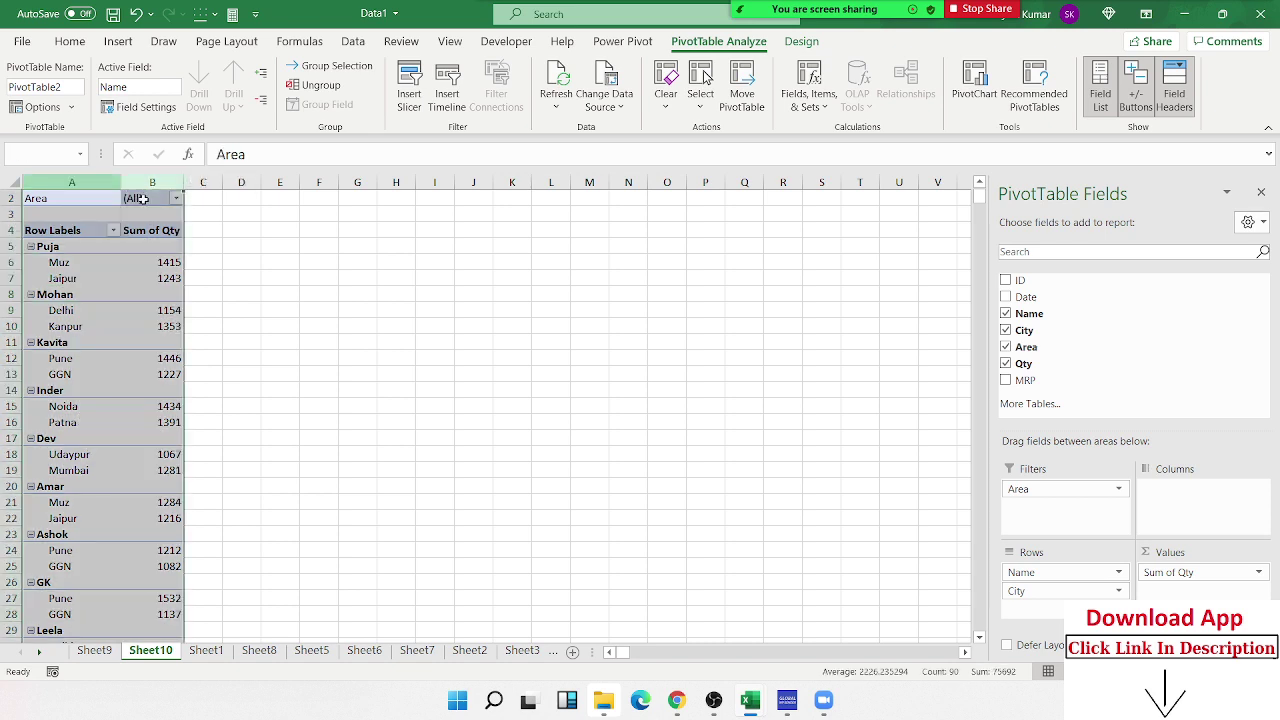
pyautogui.hotkey('ctrl', 'c')
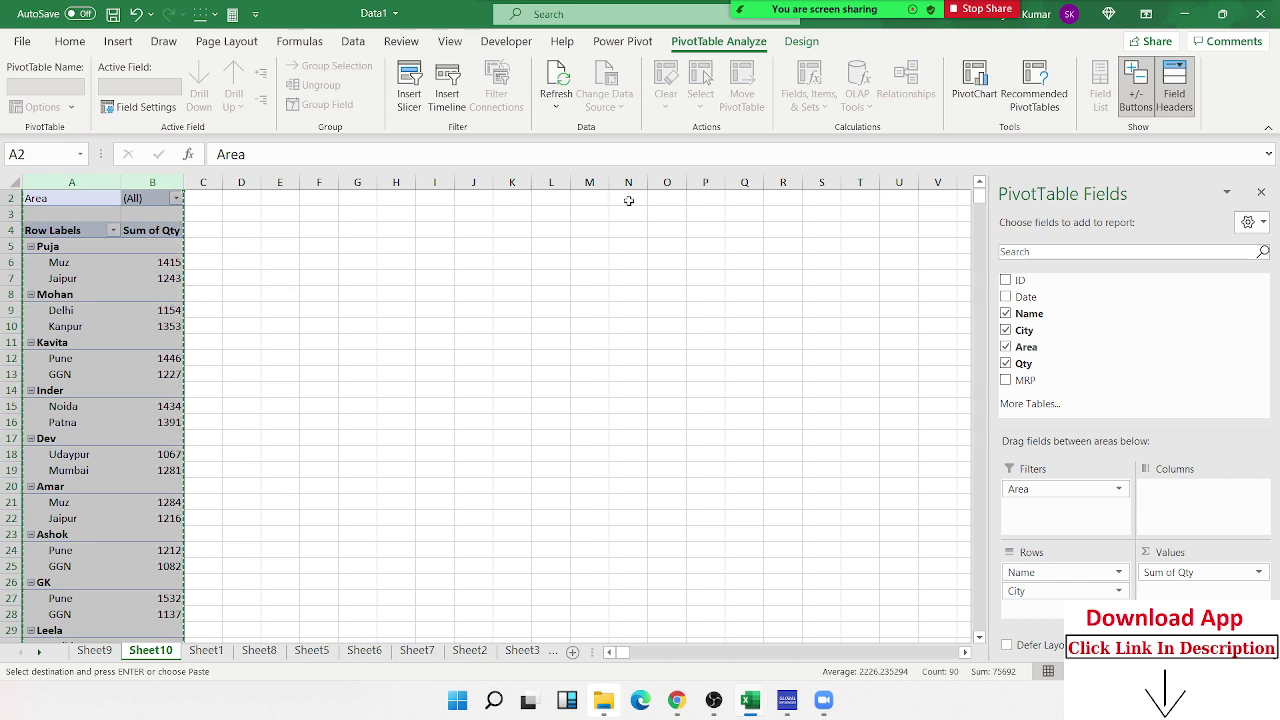
pyautogui.click(595, 201)
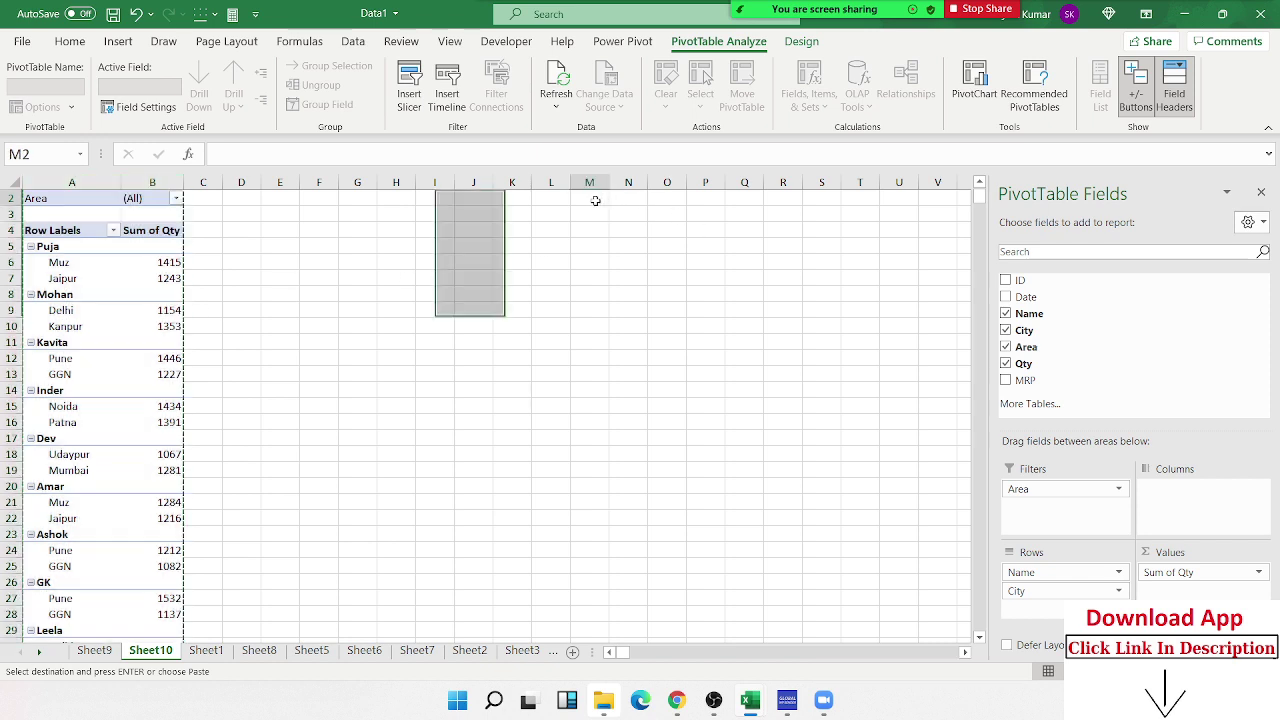
pyautogui.click(30, 108)
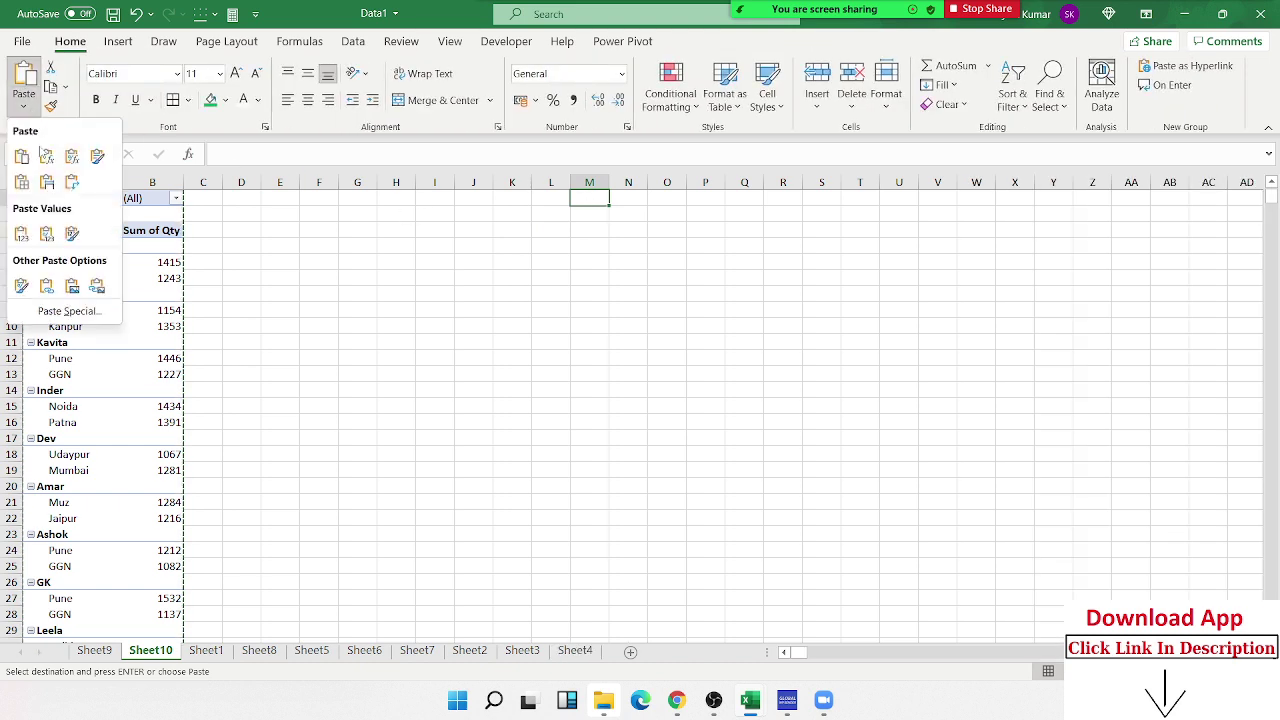
pyautogui.click(21, 233)
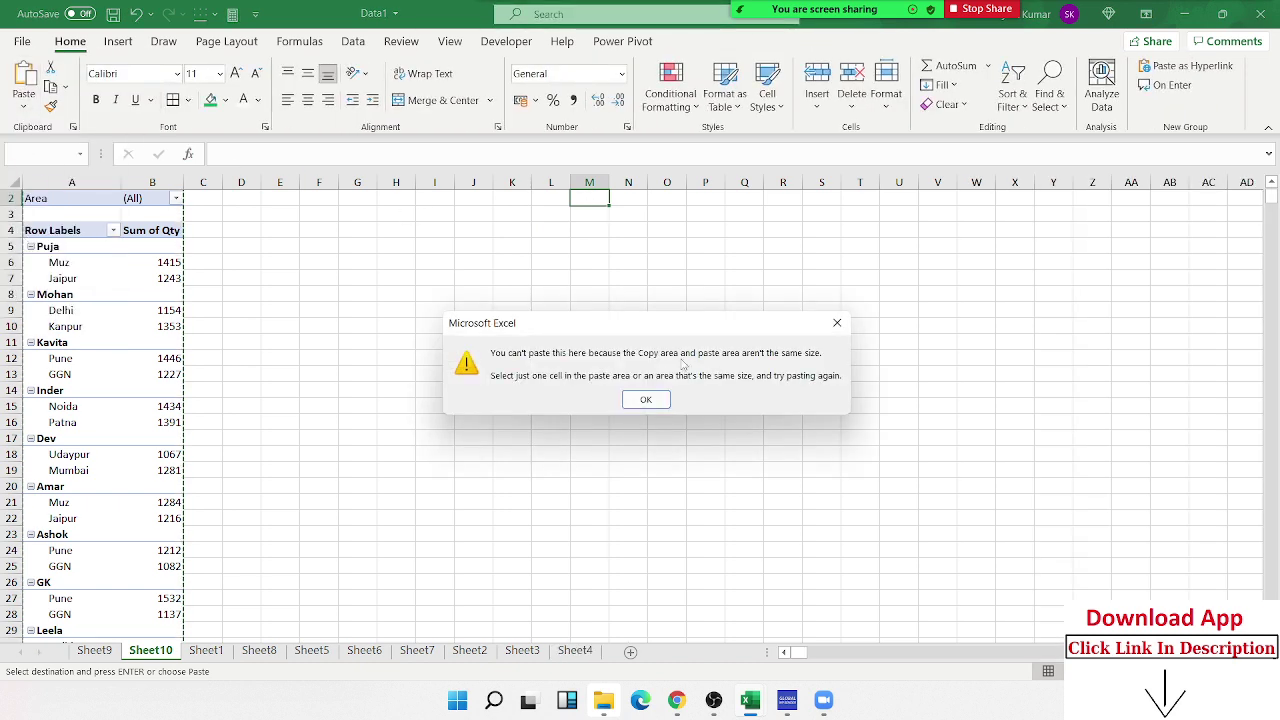
pyautogui.click(646, 400)
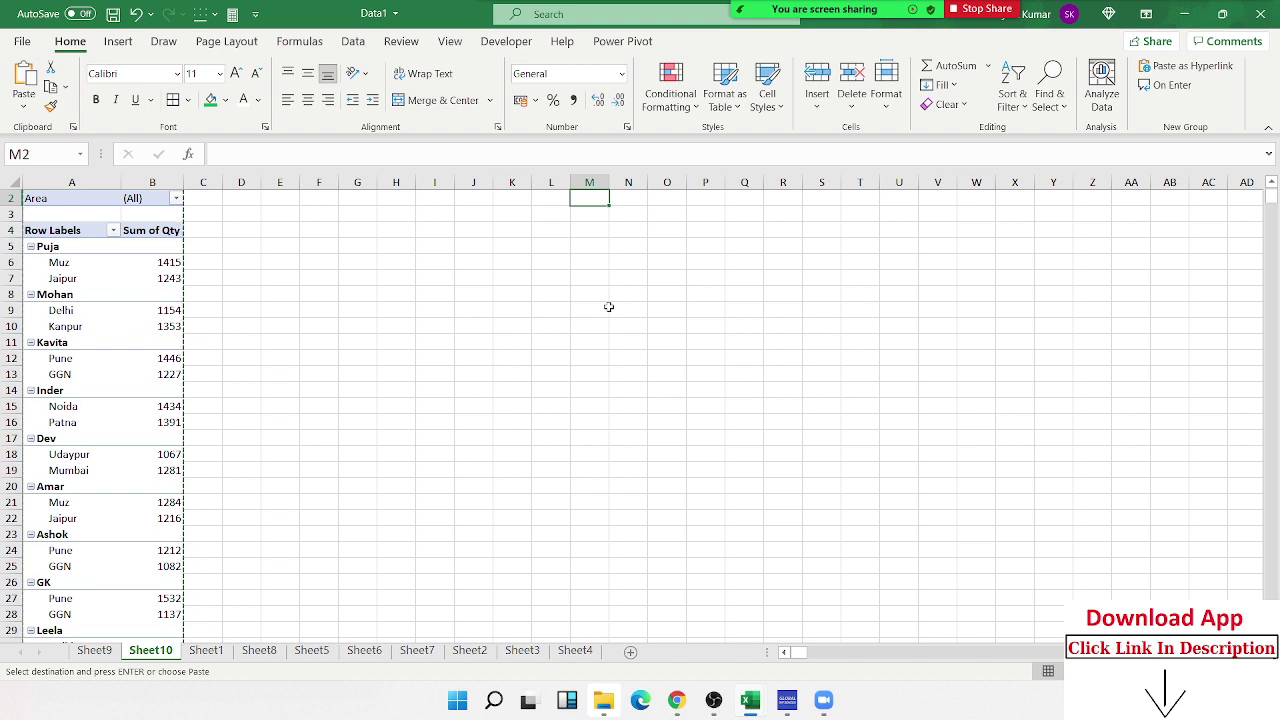
pyautogui.scroll(1, 605, 303)
pyautogui.click(600, 199)
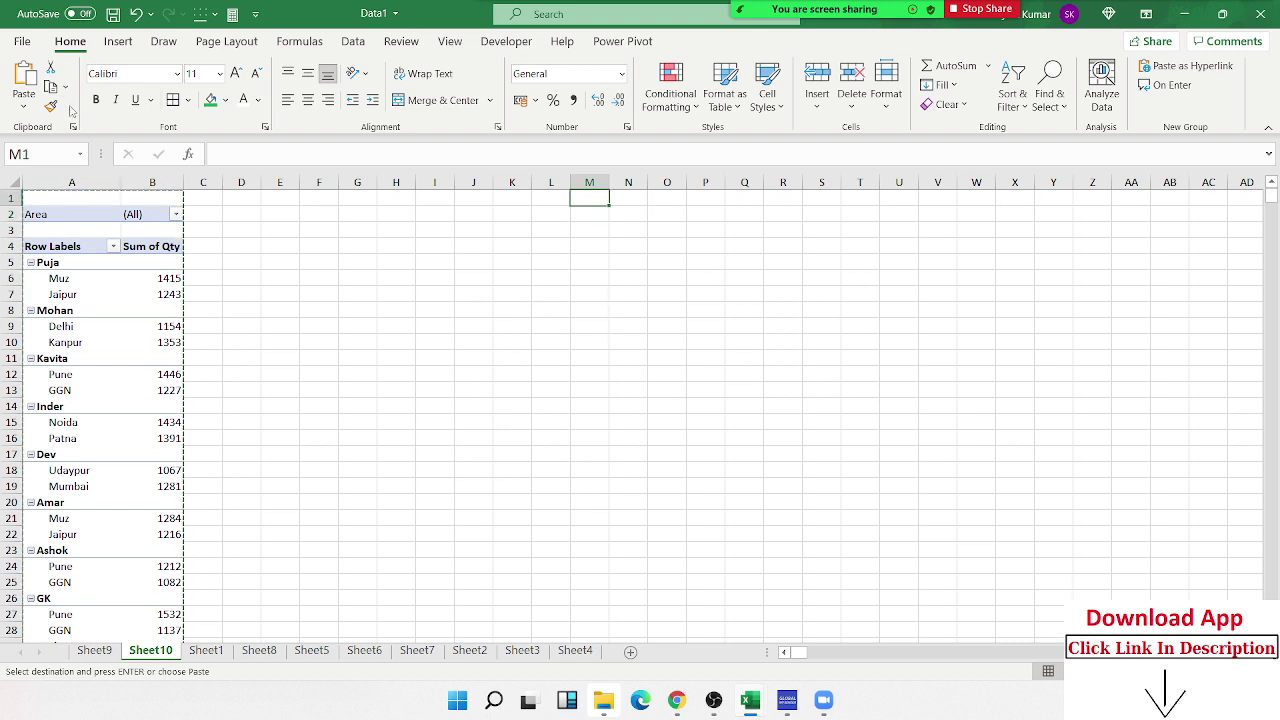
pyautogui.click(24, 106)
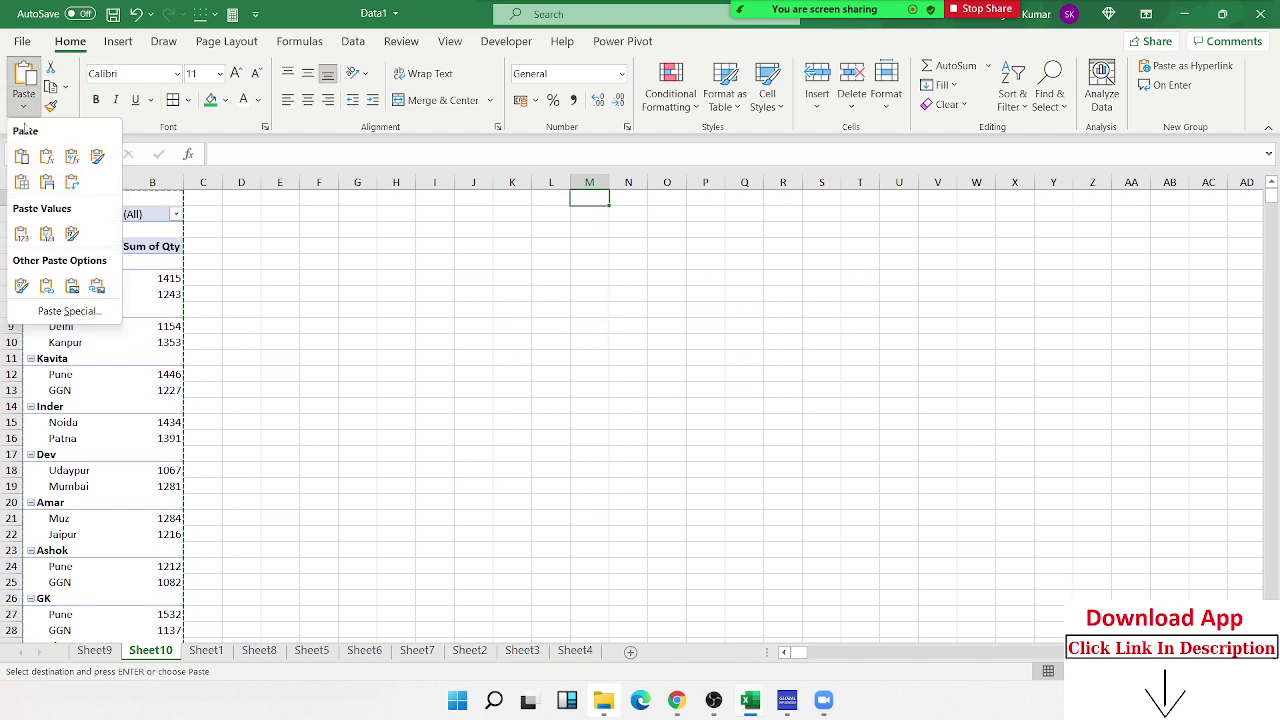
pyautogui.click(21, 233)
pyautogui.click(582, 262)
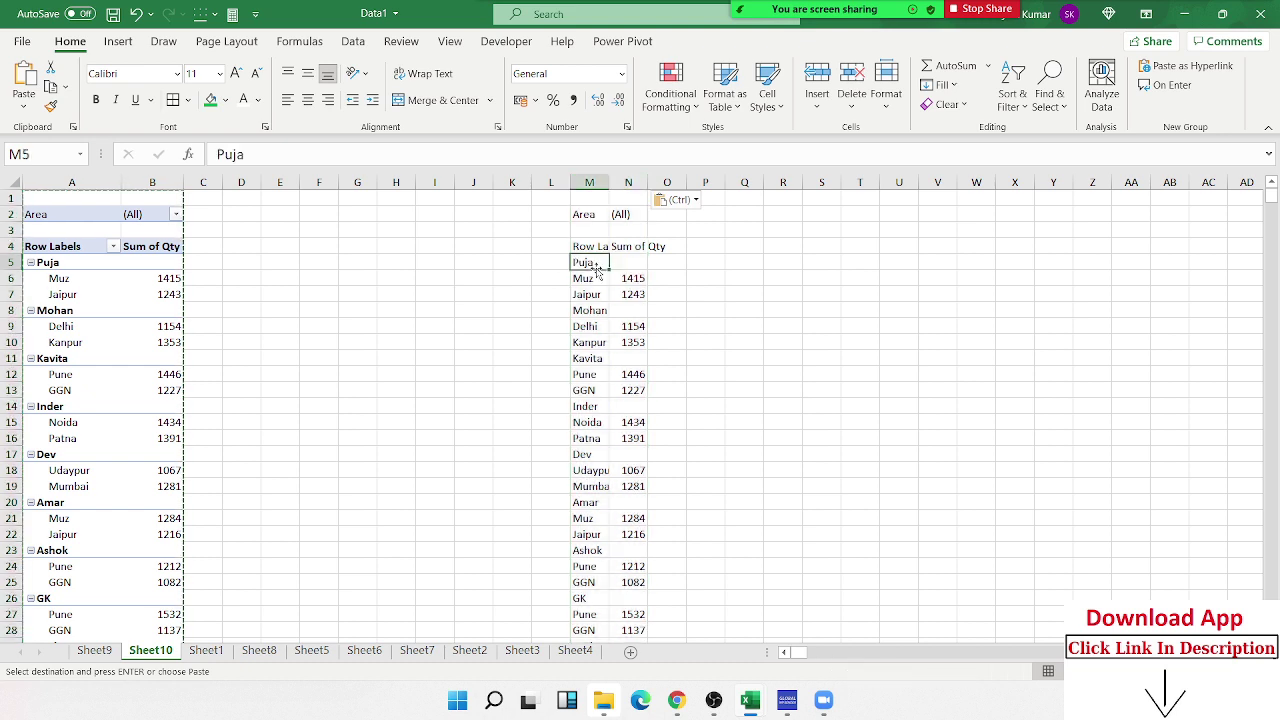
pyautogui.moveTo(605, 267)
pyautogui.mouseDown()
pyautogui.moveTo(604, 387)
pyautogui.moveTo(604, 261)
pyautogui.mouseUp()
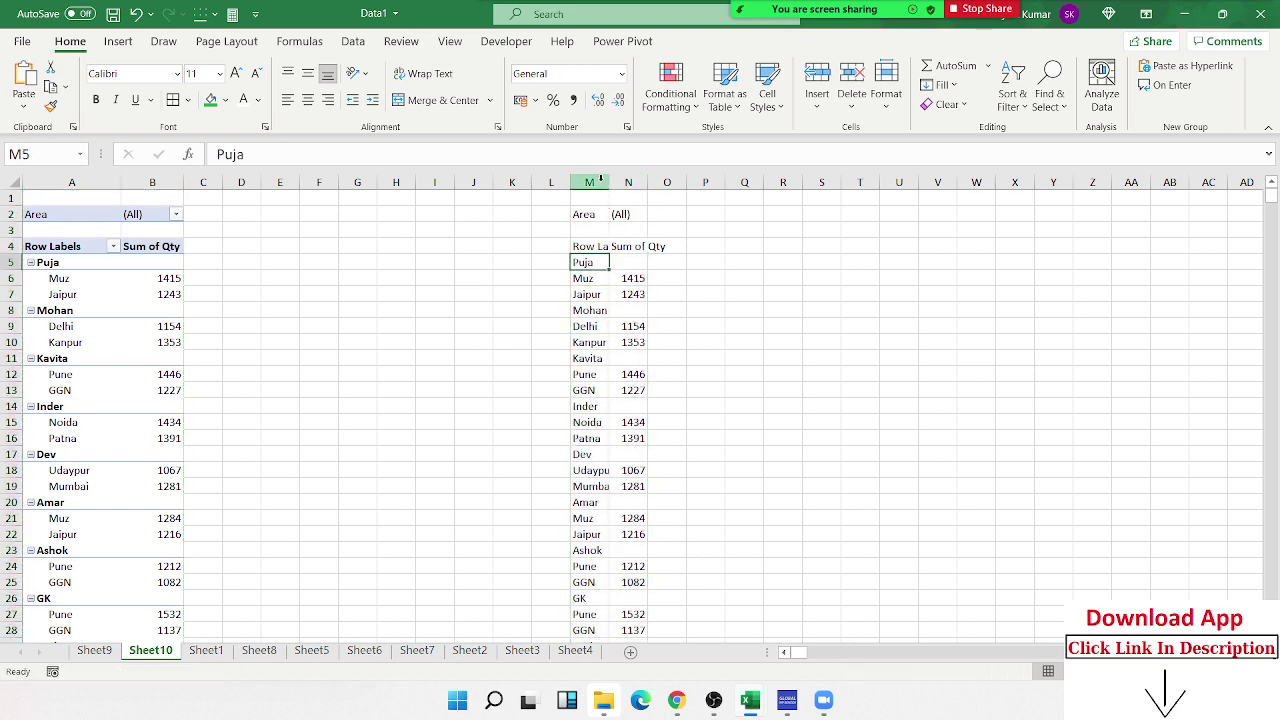
pyautogui.moveTo(602, 182); pyautogui.dragTo(628, 183)
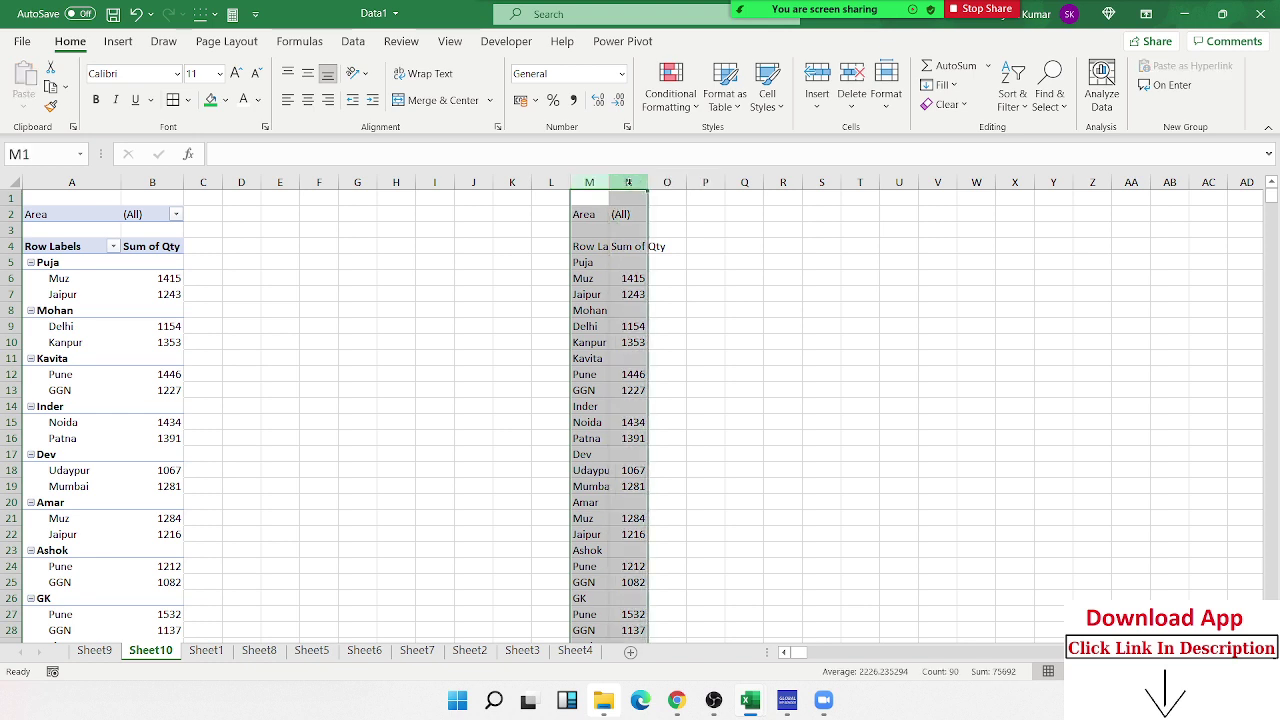
pyautogui.press('Delete')
pyautogui.click(97, 378)
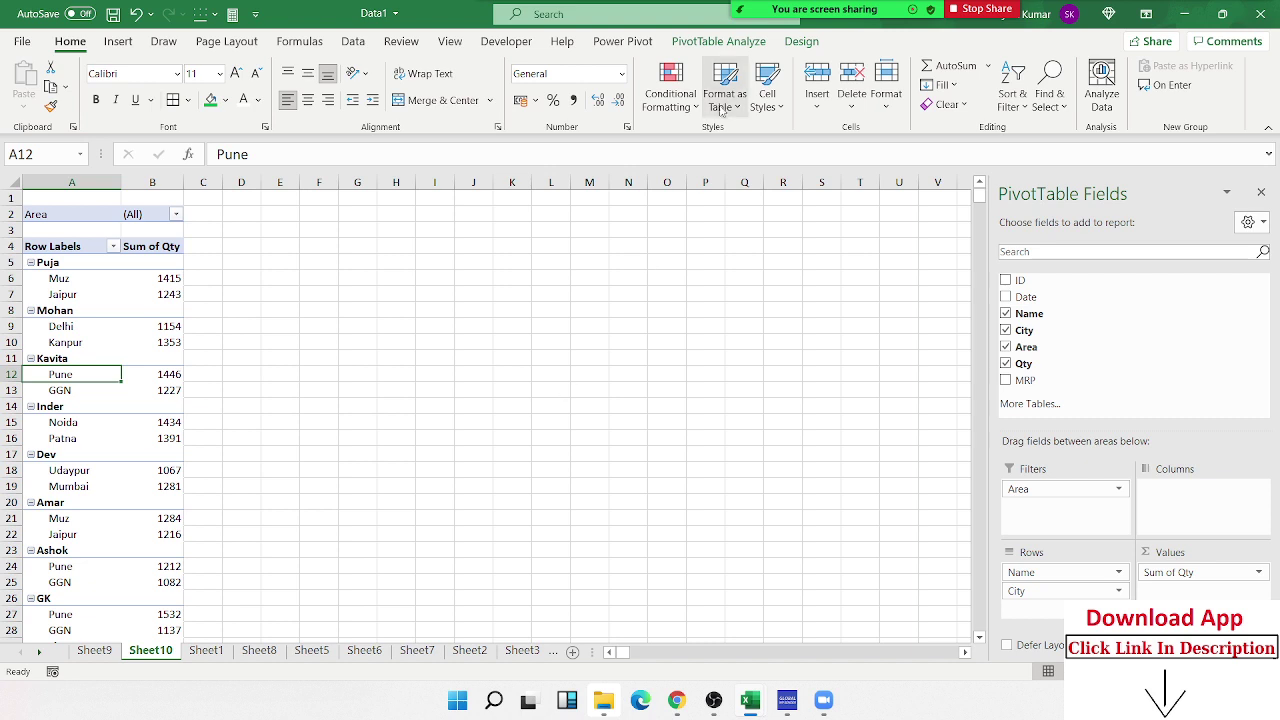
# Set the Design tab's Report Layout to Outline Form, then to Tabular Form.
pyautogui.click(712, 44)
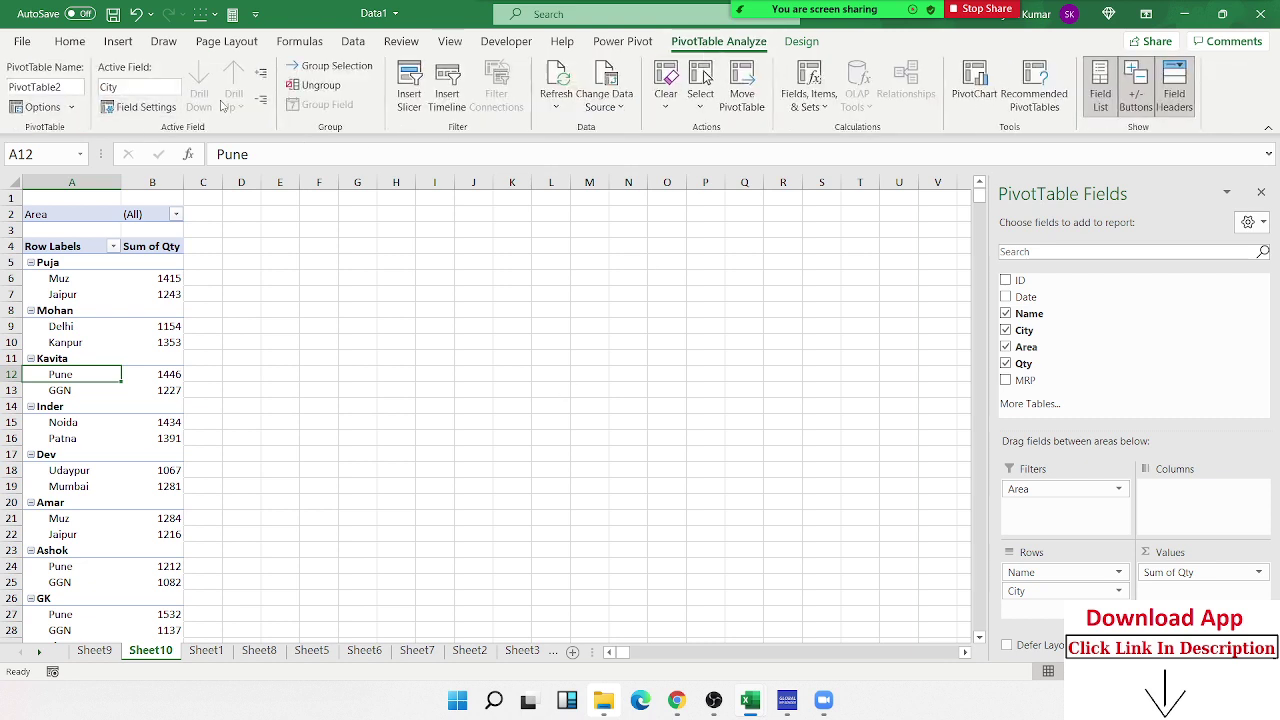
pyautogui.click(801, 44)
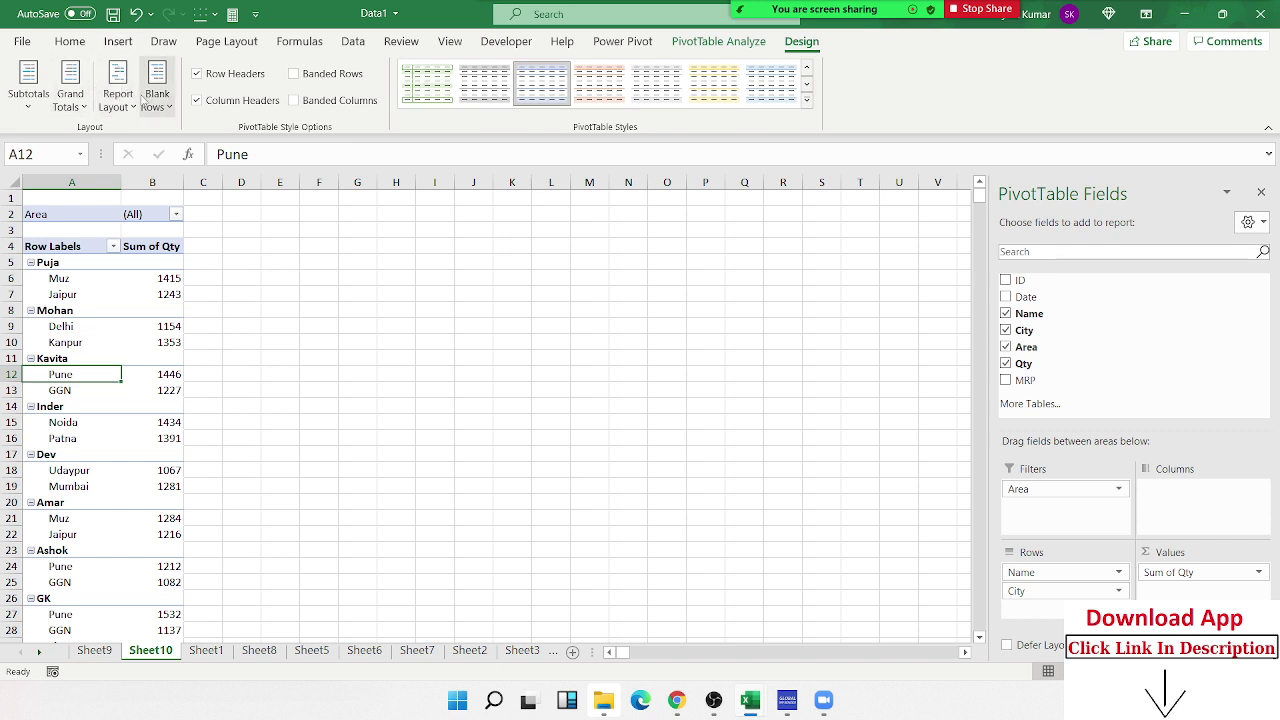
pyautogui.click(117, 92)
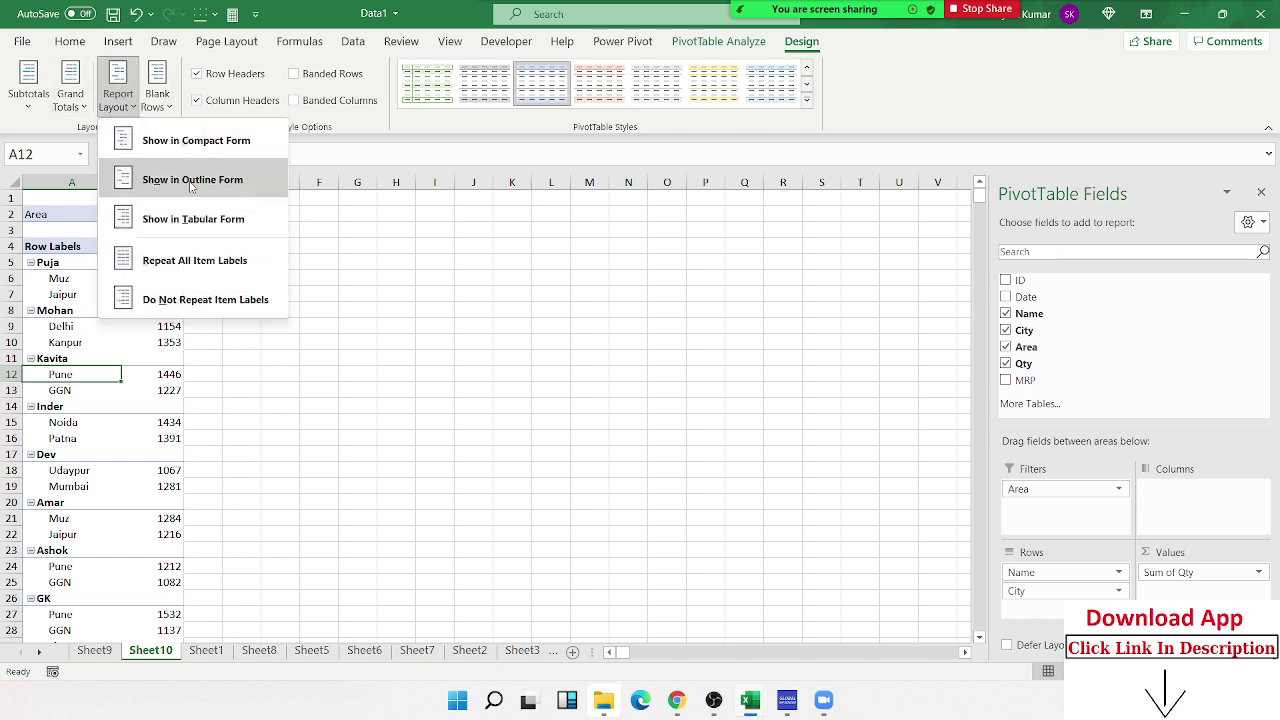
pyautogui.click(192, 180)
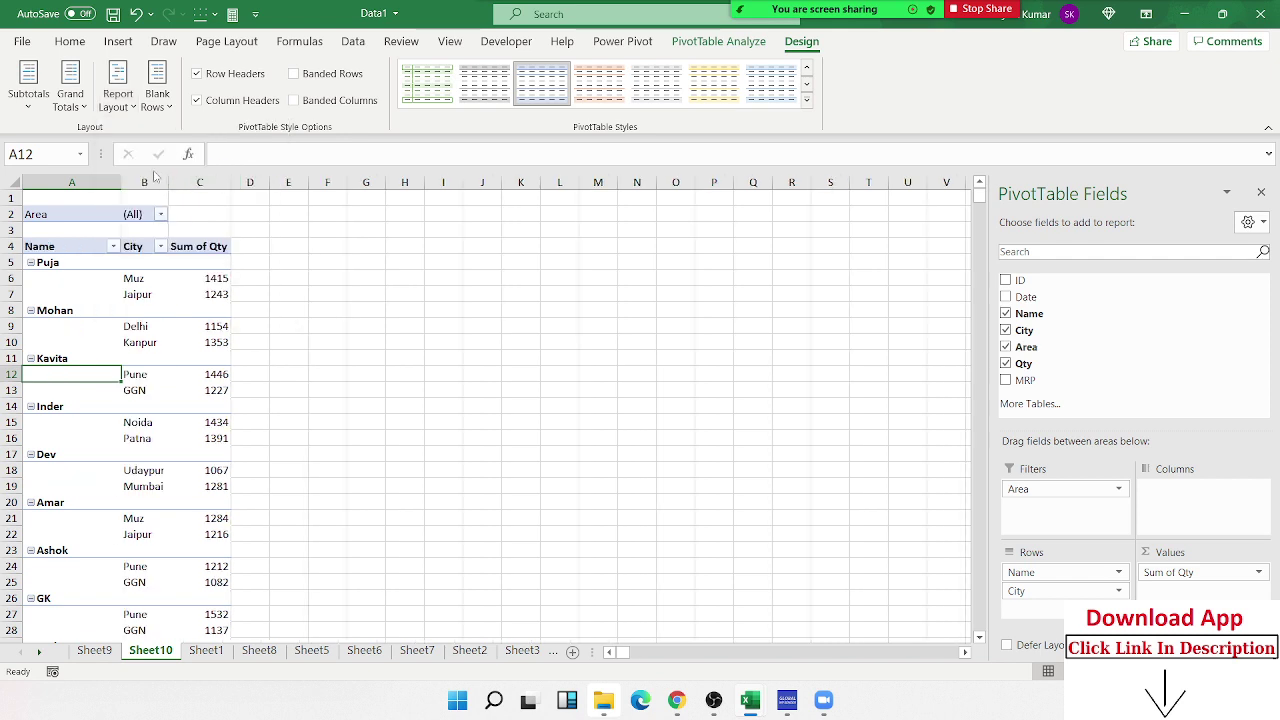
pyautogui.click(118, 85)
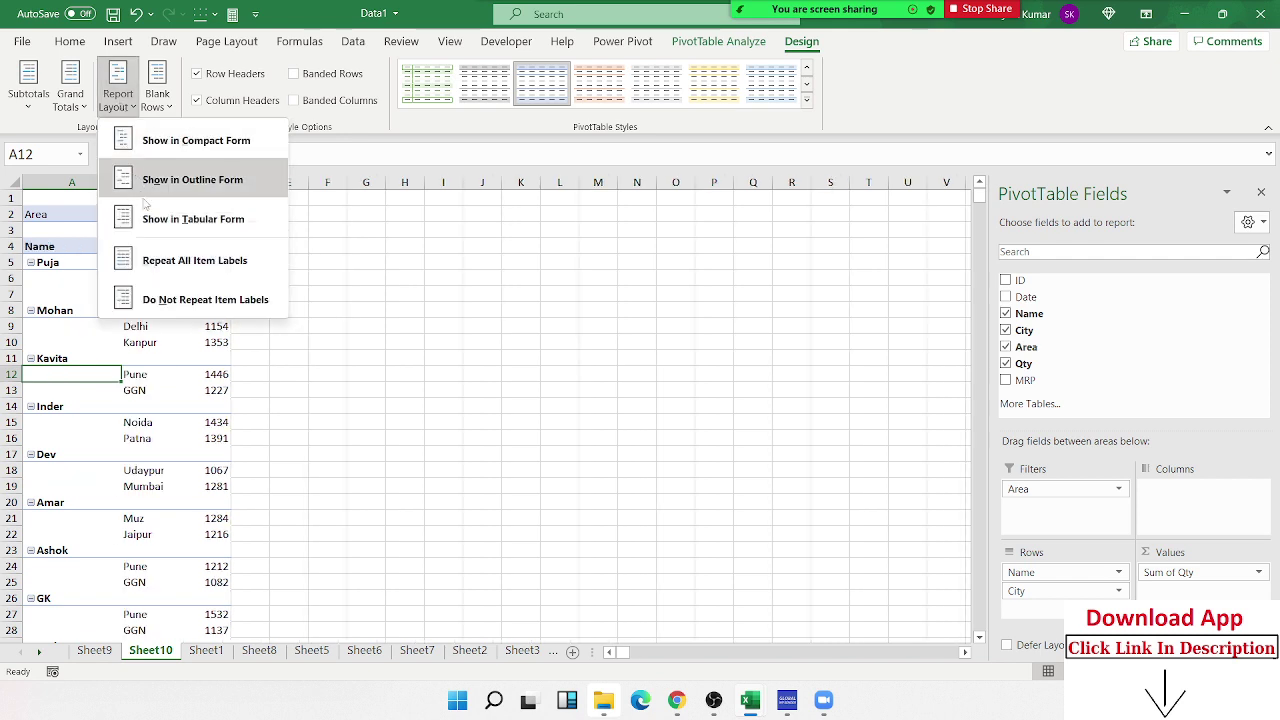
pyautogui.click(155, 224)
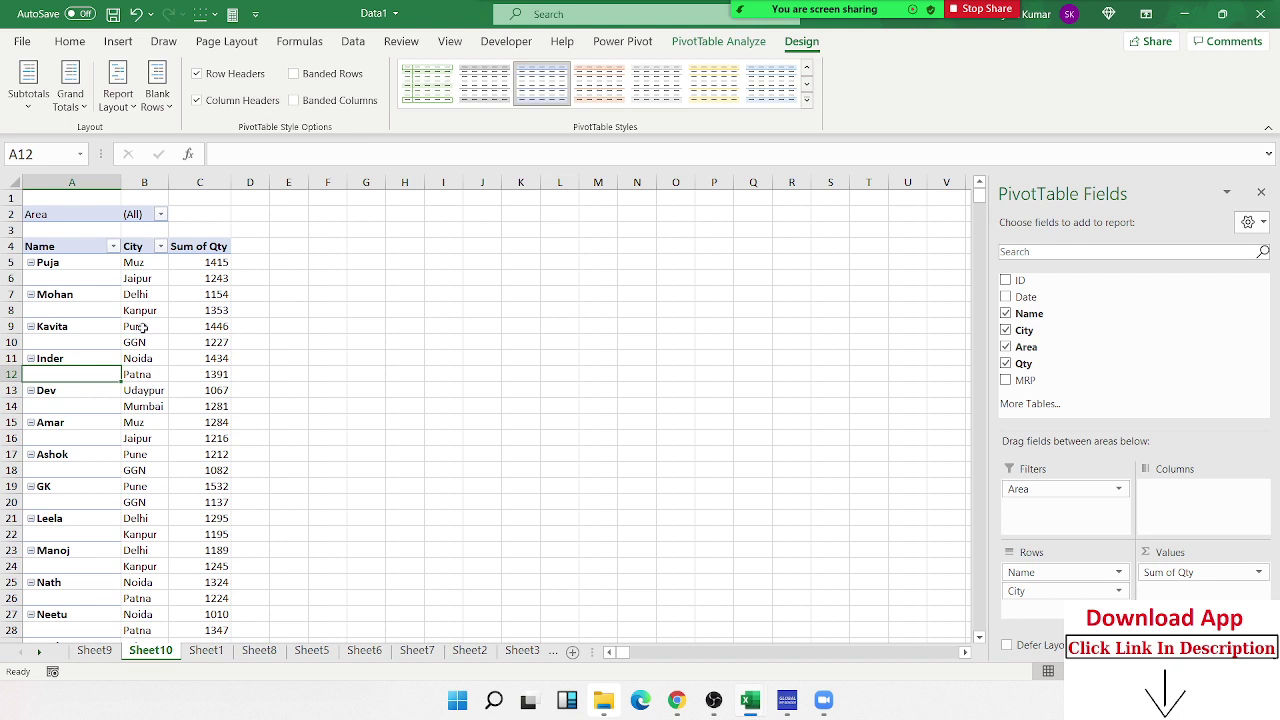
# Tick Classic PivotTable layout on the Display tab of PivotTable Options and confirm.
pyautogui.rightClick(138, 311)
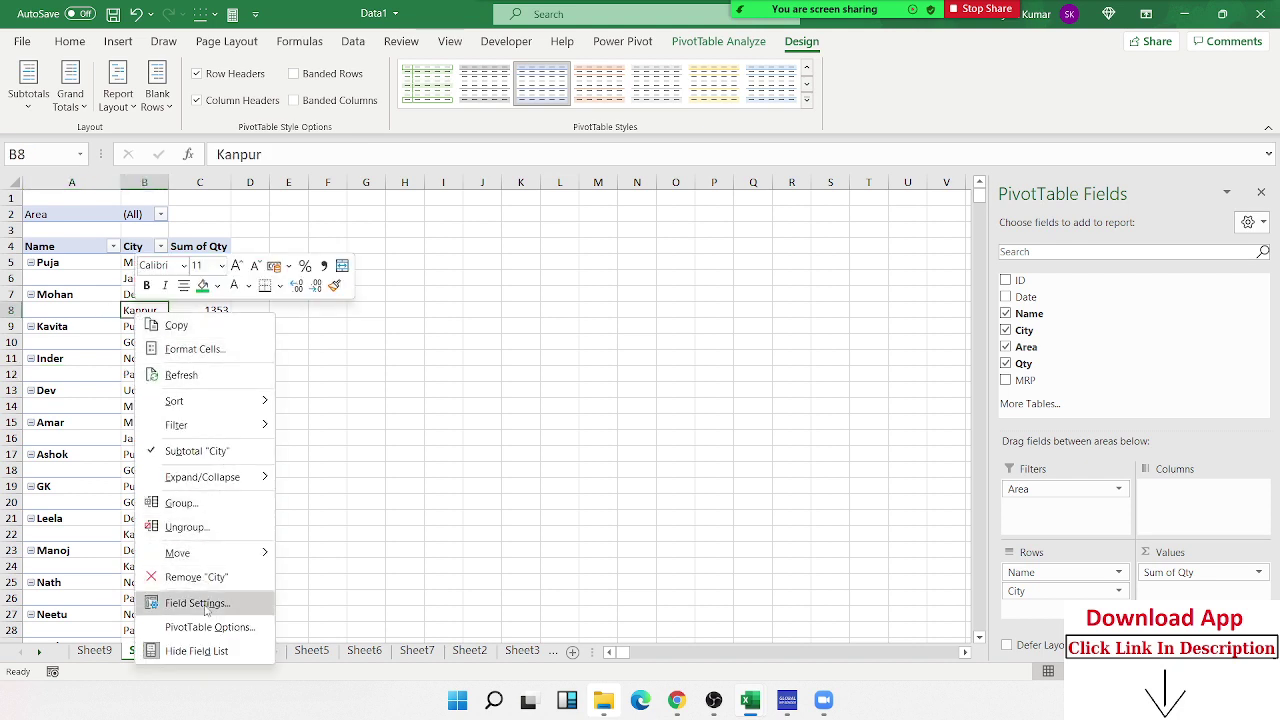
pyautogui.click(209, 627)
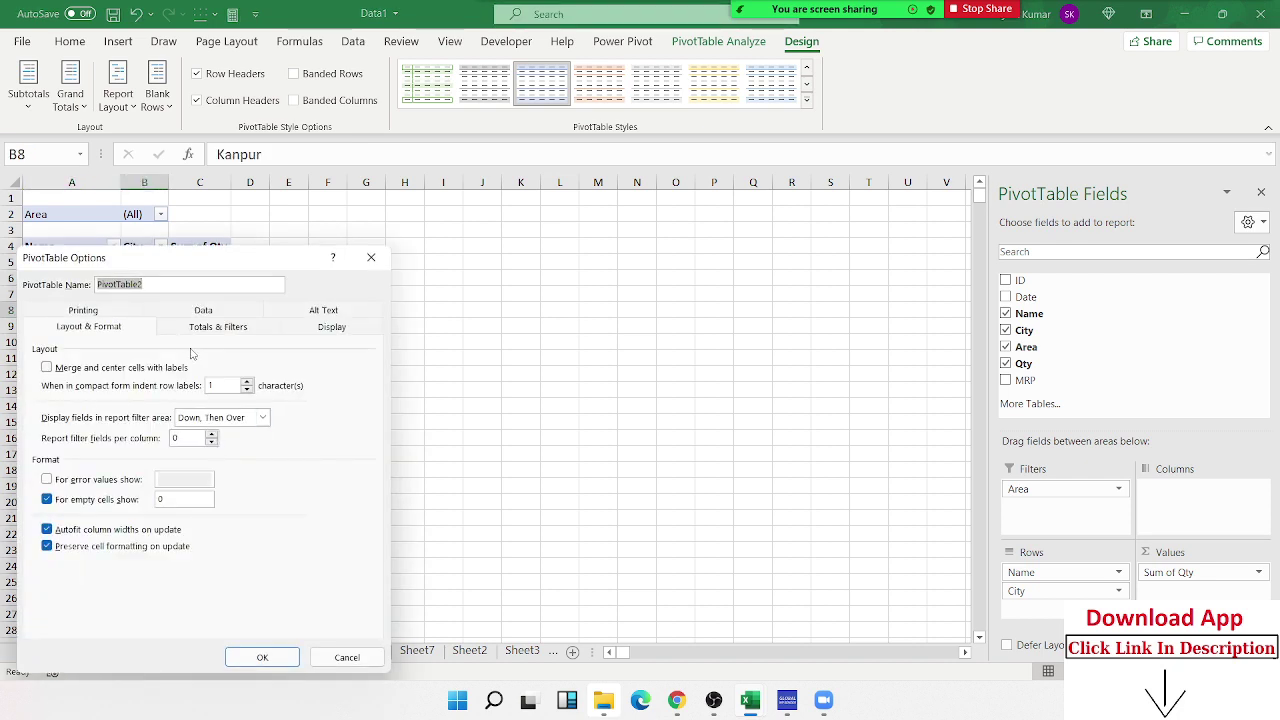
pyautogui.click(314, 332)
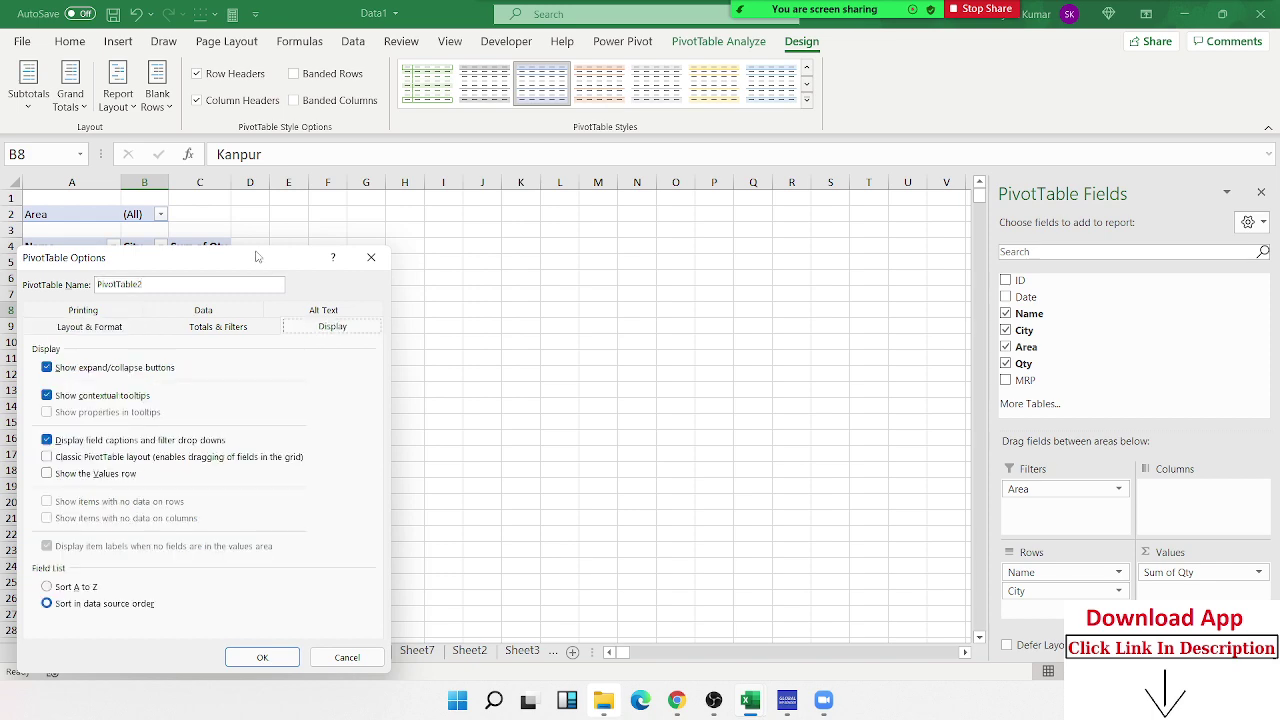
pyautogui.moveTo(256, 257); pyautogui.dragTo(568, 146)
pyautogui.click(359, 346)
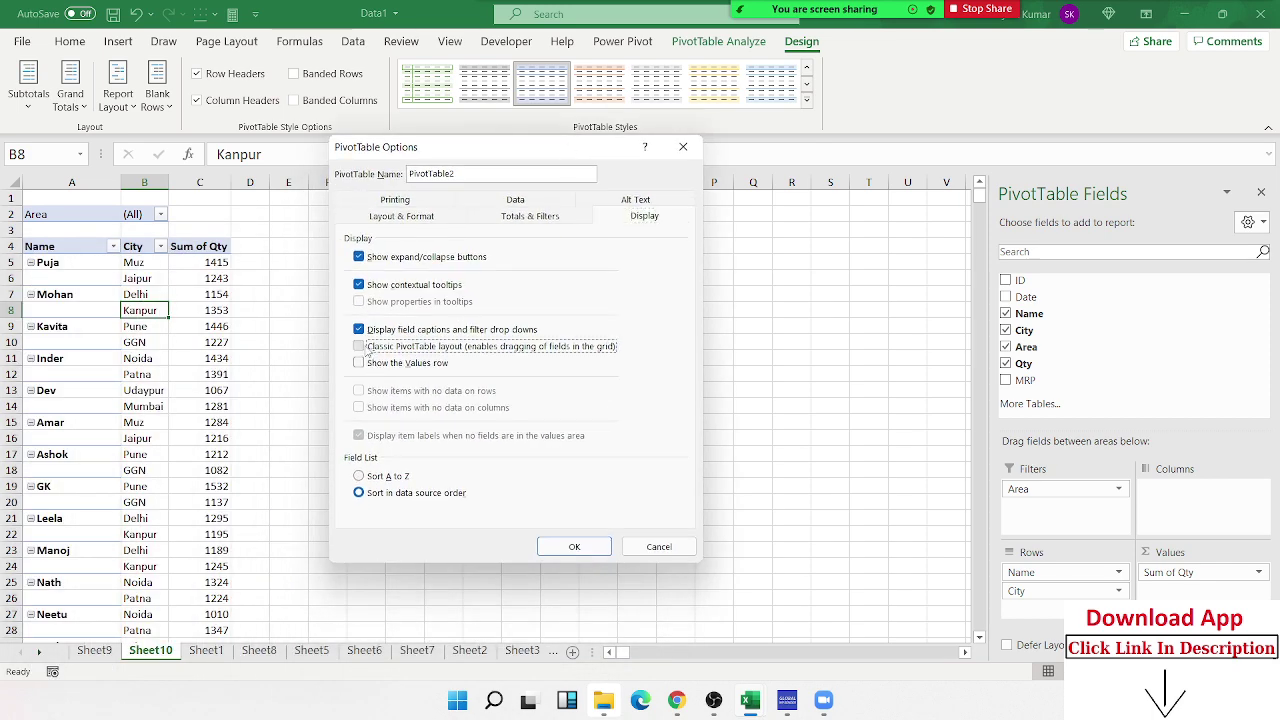
pyautogui.click(575, 546)
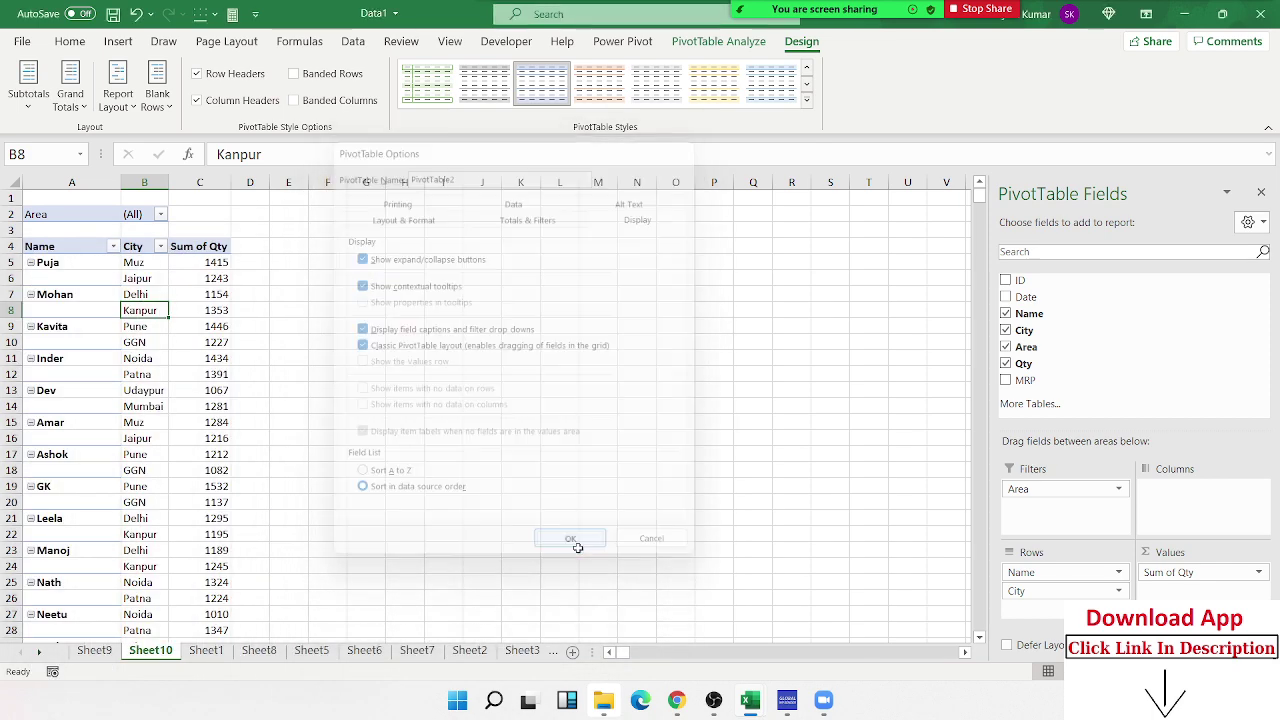
pyautogui.click(178, 362)
# Select pivot columns A–C and check the city items GGN, Pune and Kanpur.
pyautogui.scroll(-5, 184, 386)
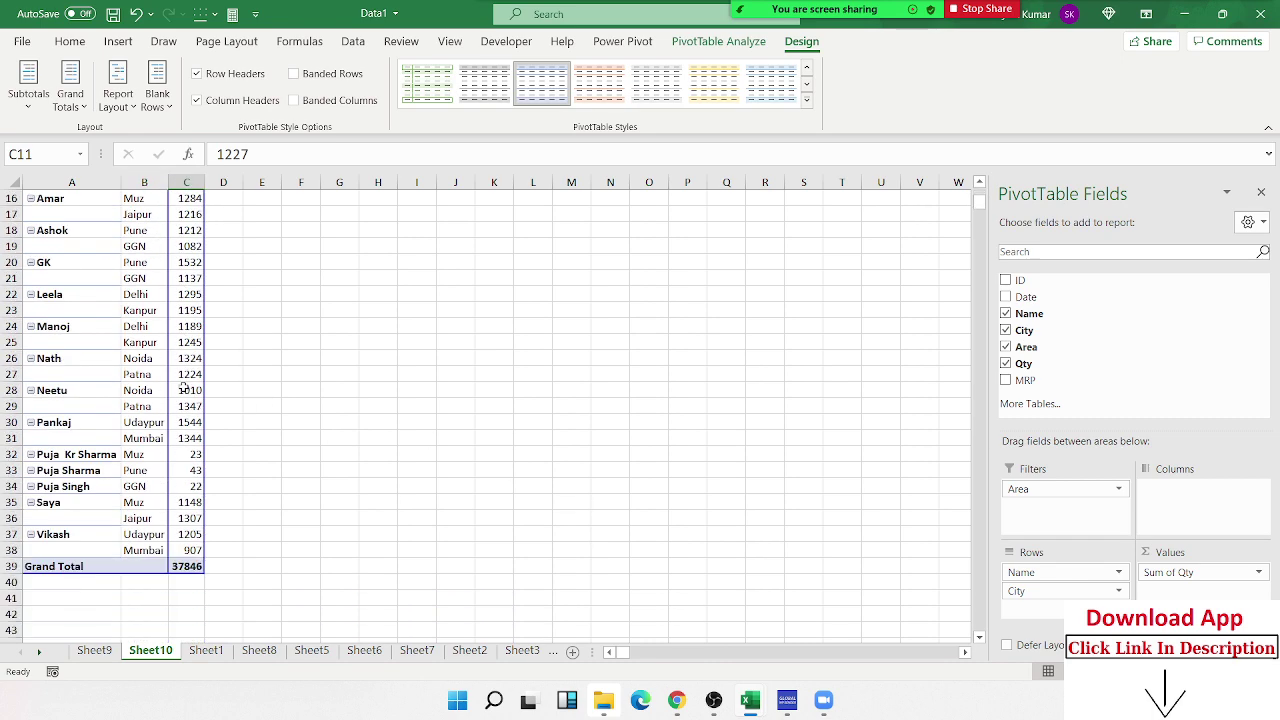
pyautogui.scroll(-1, 184, 386)
pyautogui.scroll(5, 184, 386)
pyautogui.scroll(1, 184, 386)
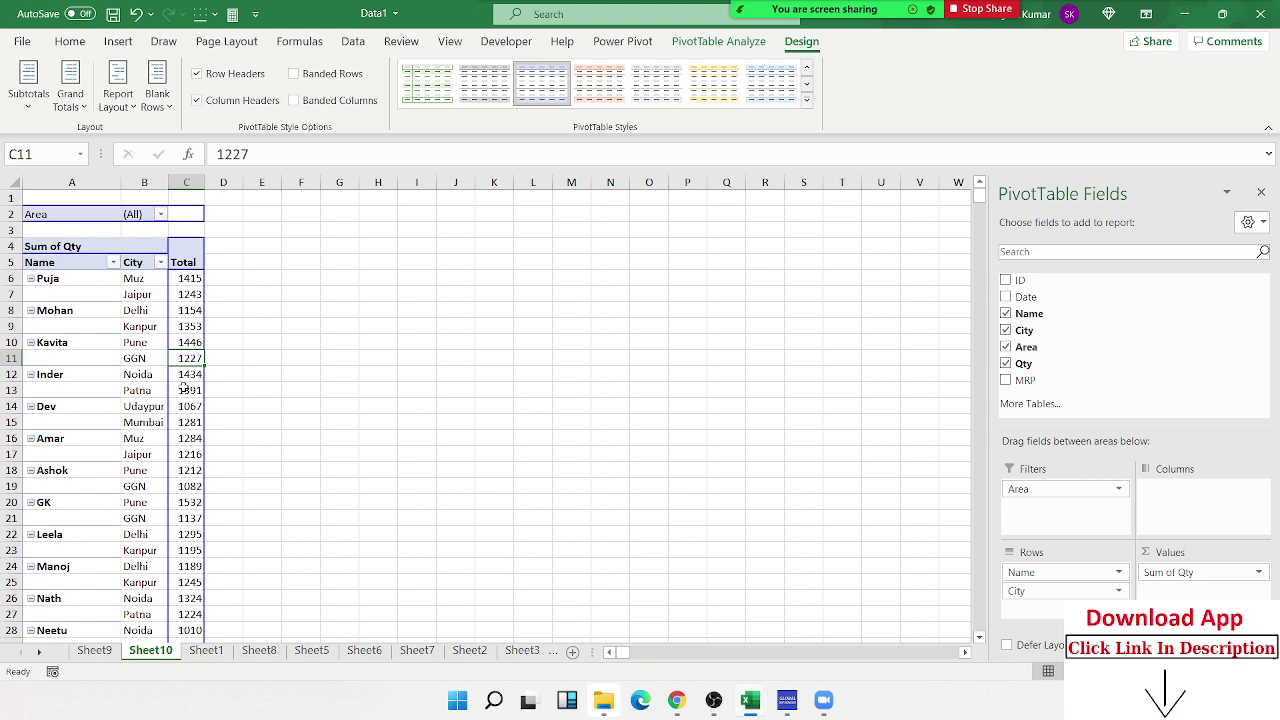
pyautogui.click(84, 293)
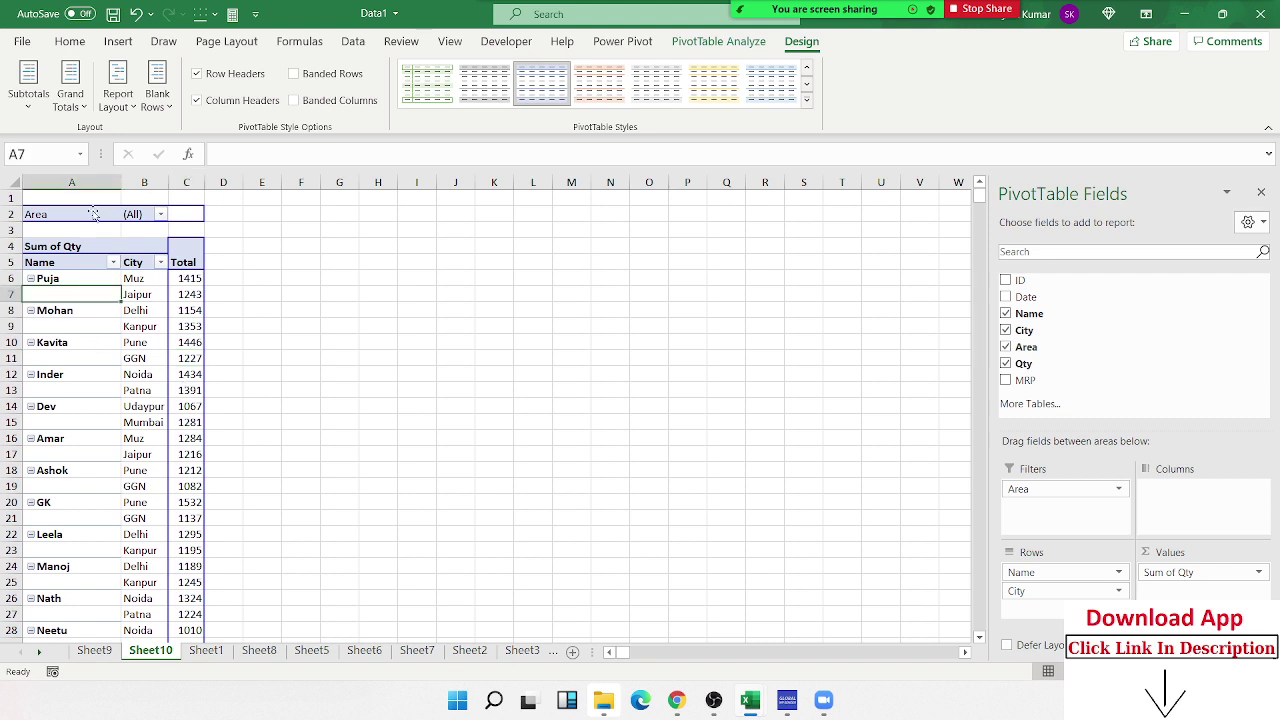
pyautogui.moveTo(92, 183); pyautogui.dragTo(172, 188)
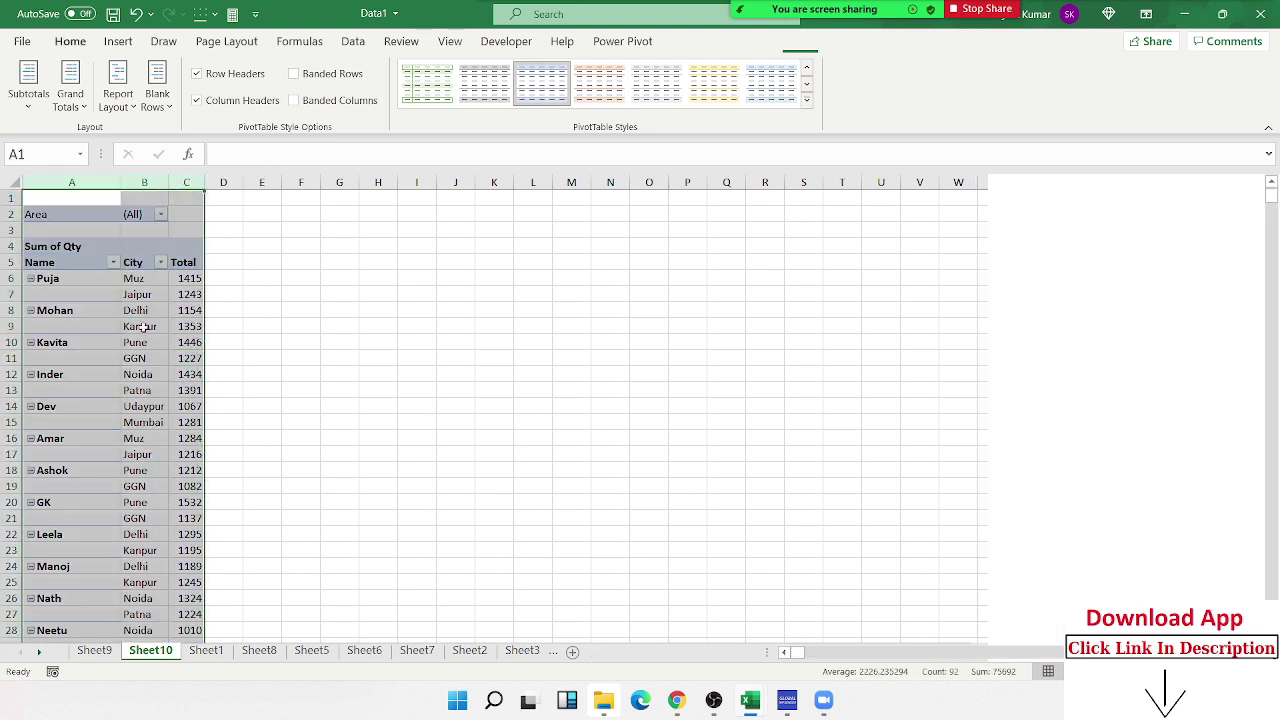
pyautogui.click(118, 357)
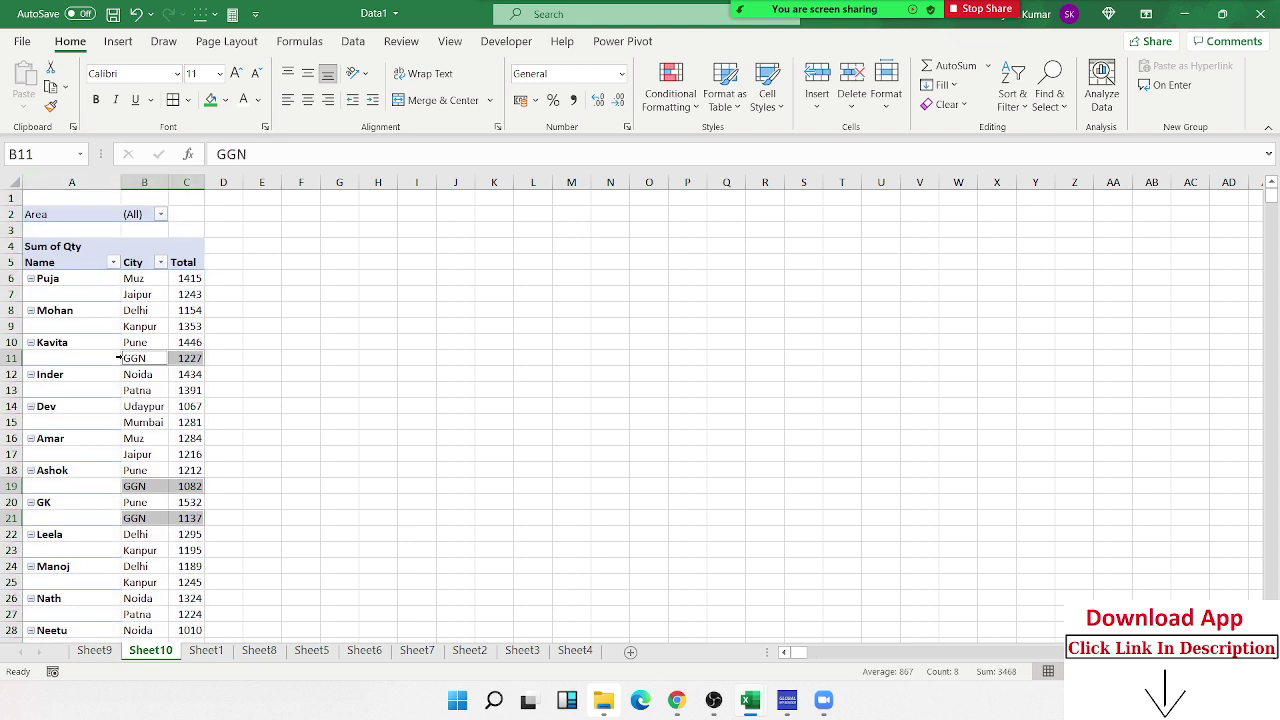
pyautogui.click(121, 342)
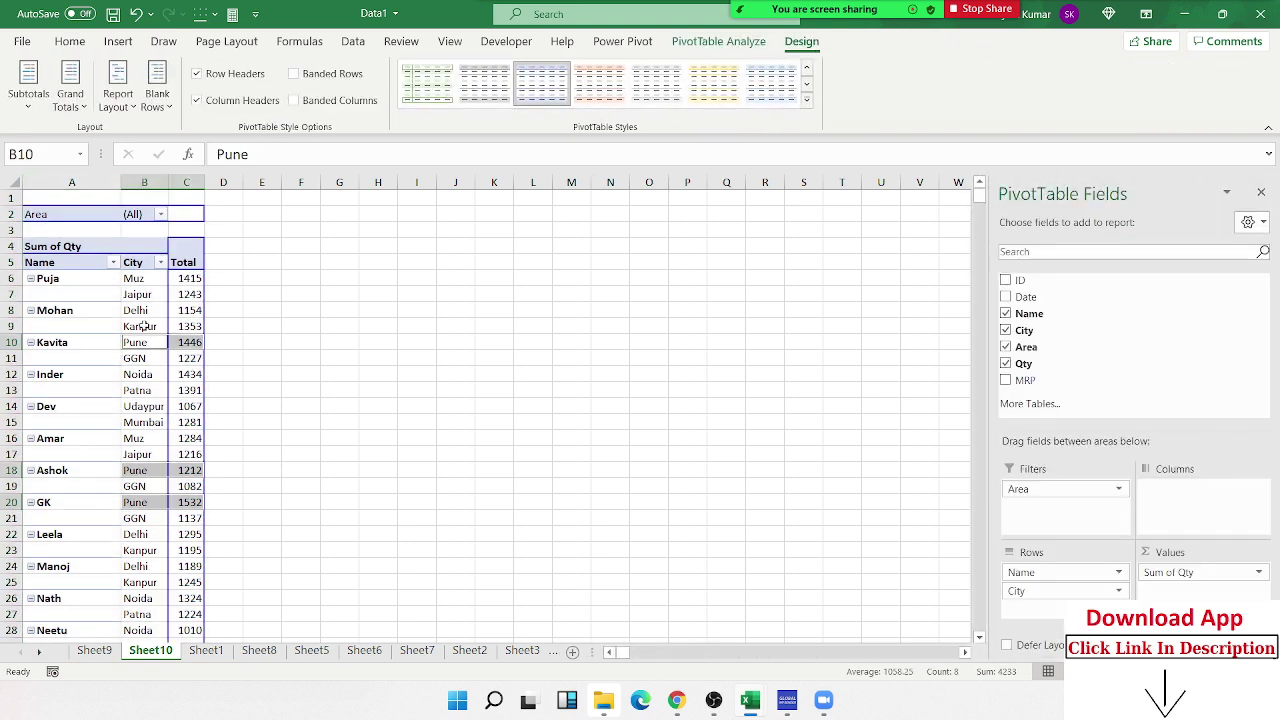
pyautogui.click(145, 326)
# Apply Tabular Form, try Outline Form, then return to Tabular Form.
pyautogui.click(118, 95)
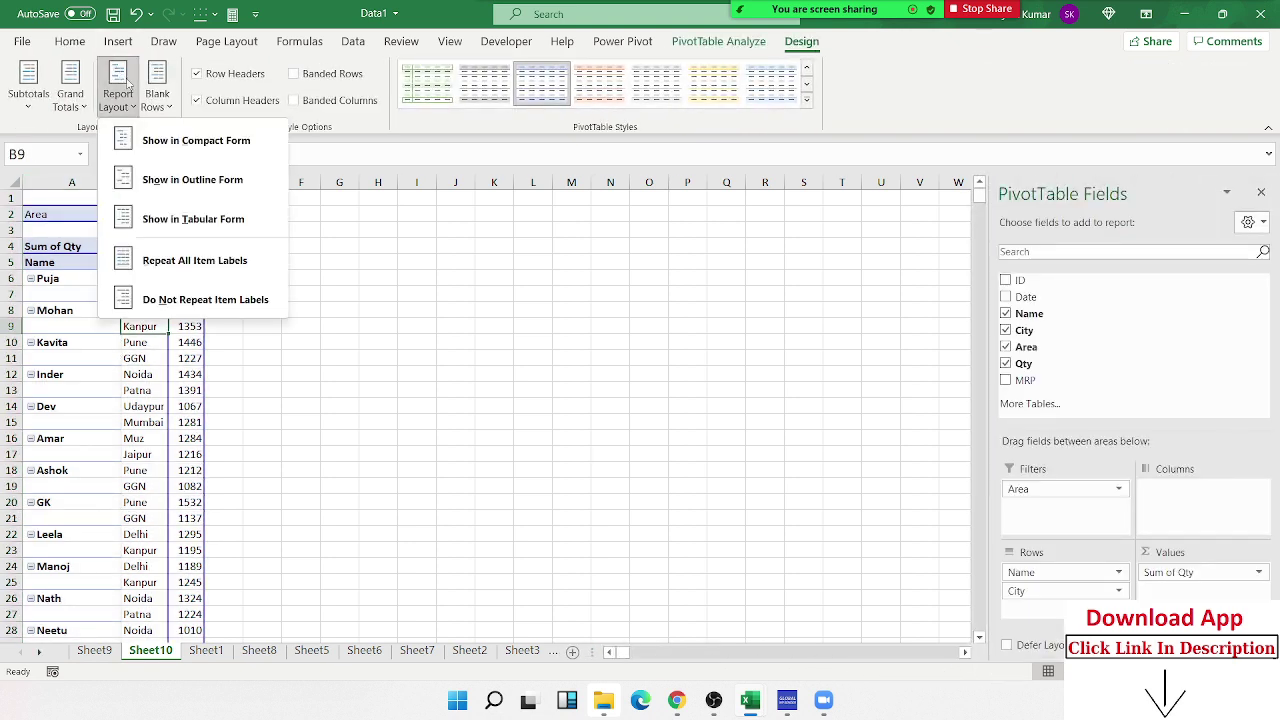
pyautogui.click(198, 219)
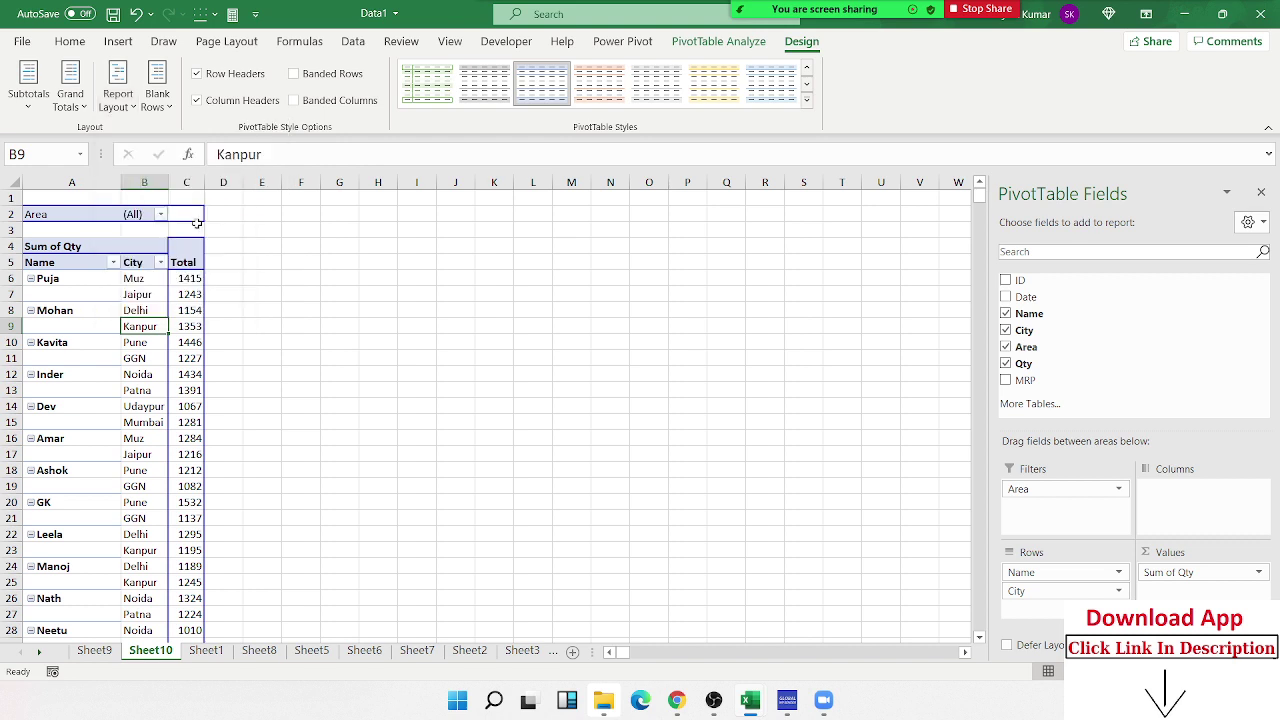
pyautogui.click(118, 95)
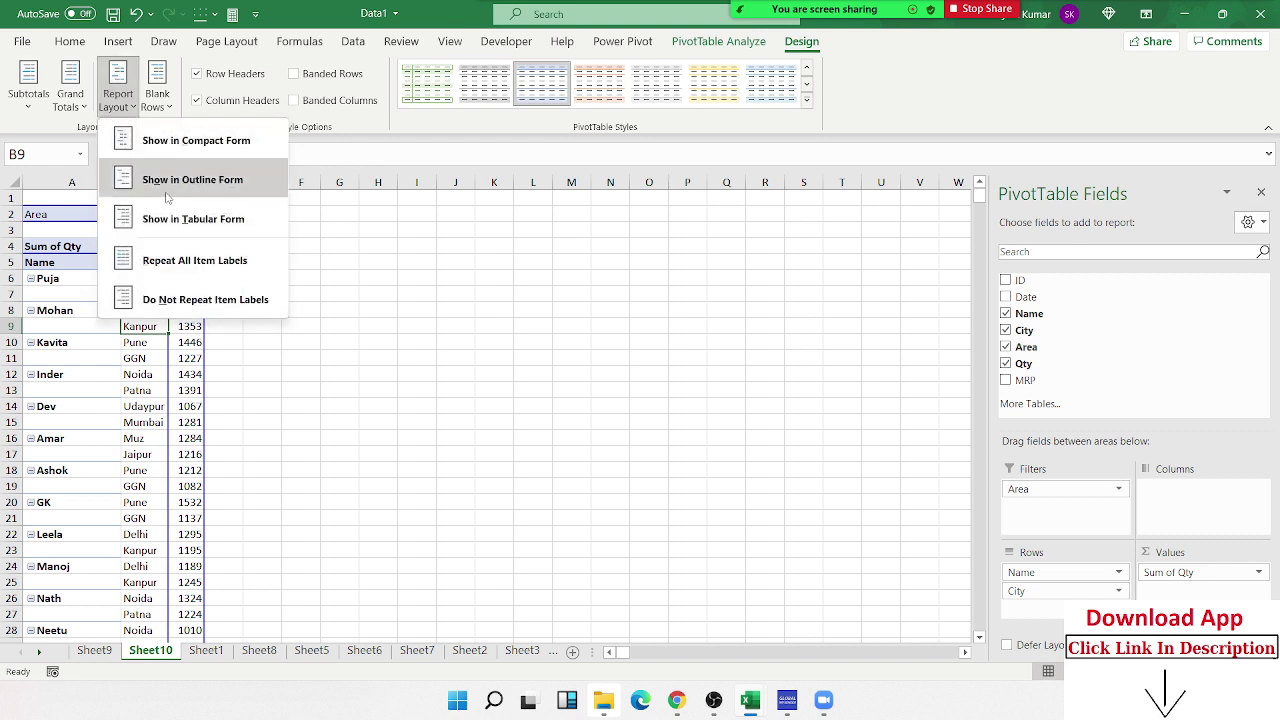
pyautogui.click(166, 190)
pyautogui.click(117, 105)
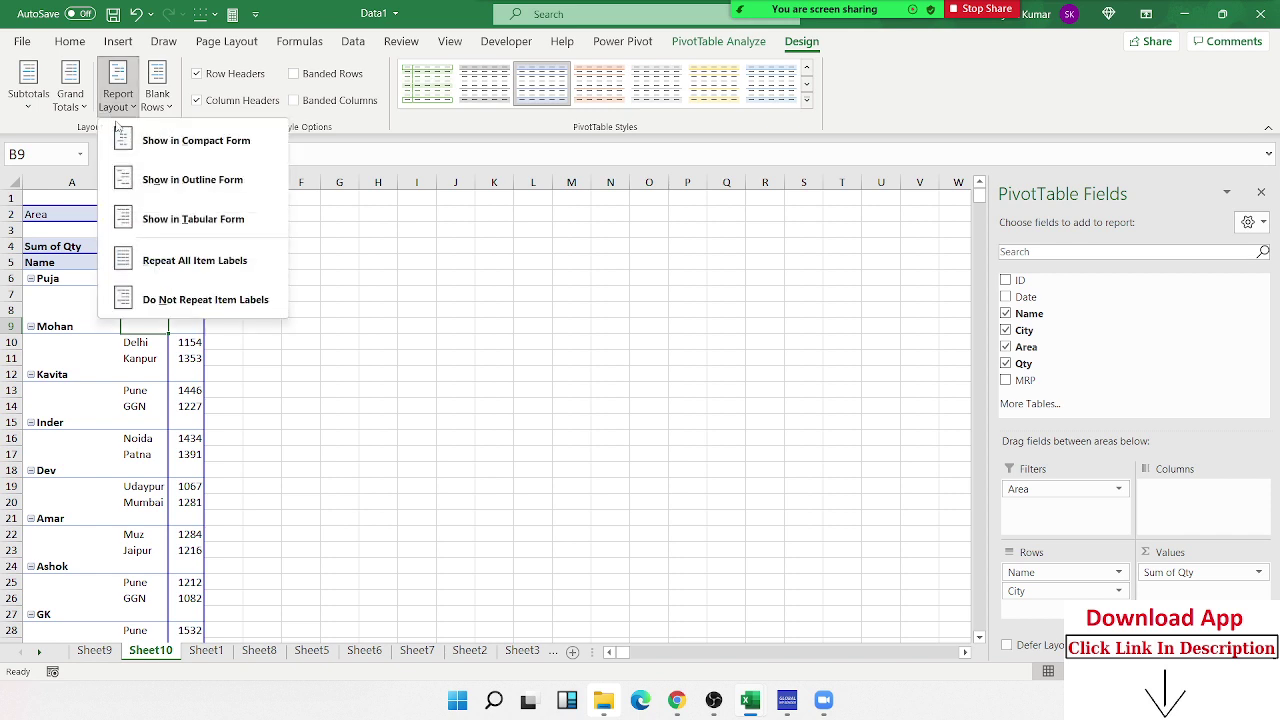
pyautogui.click(167, 220)
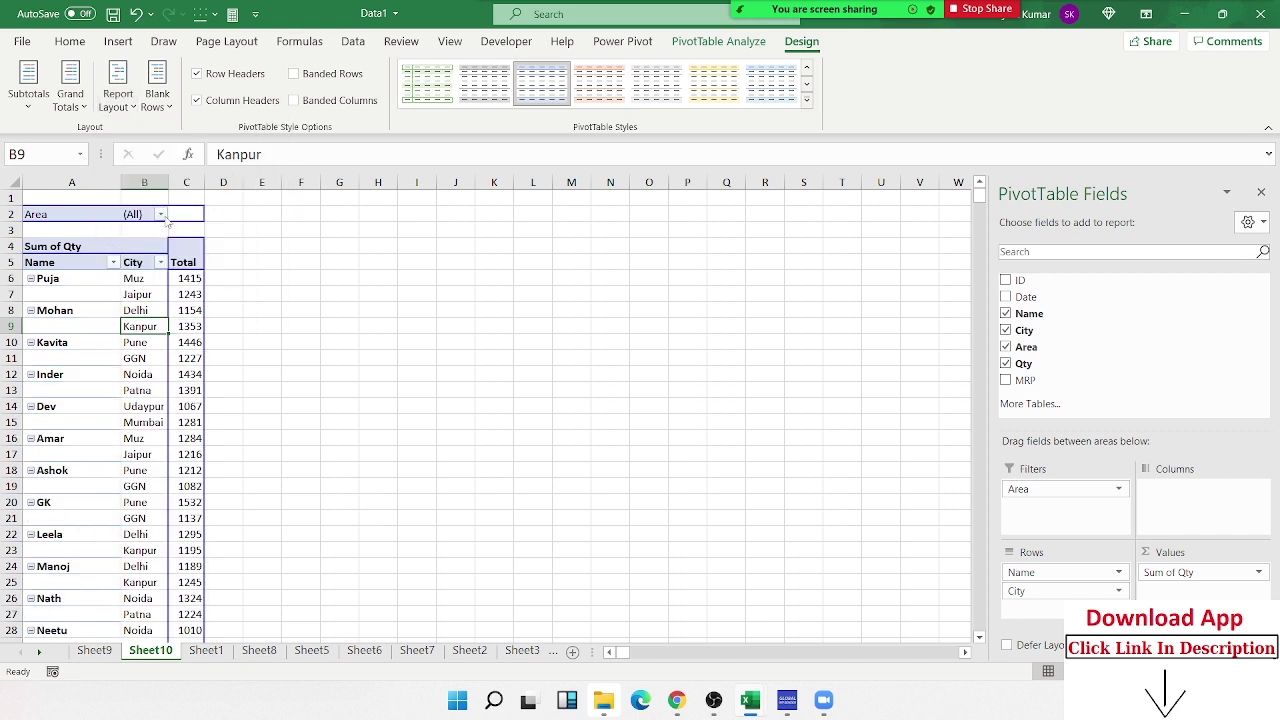
pyautogui.click(121, 307)
pyautogui.click(197, 326)
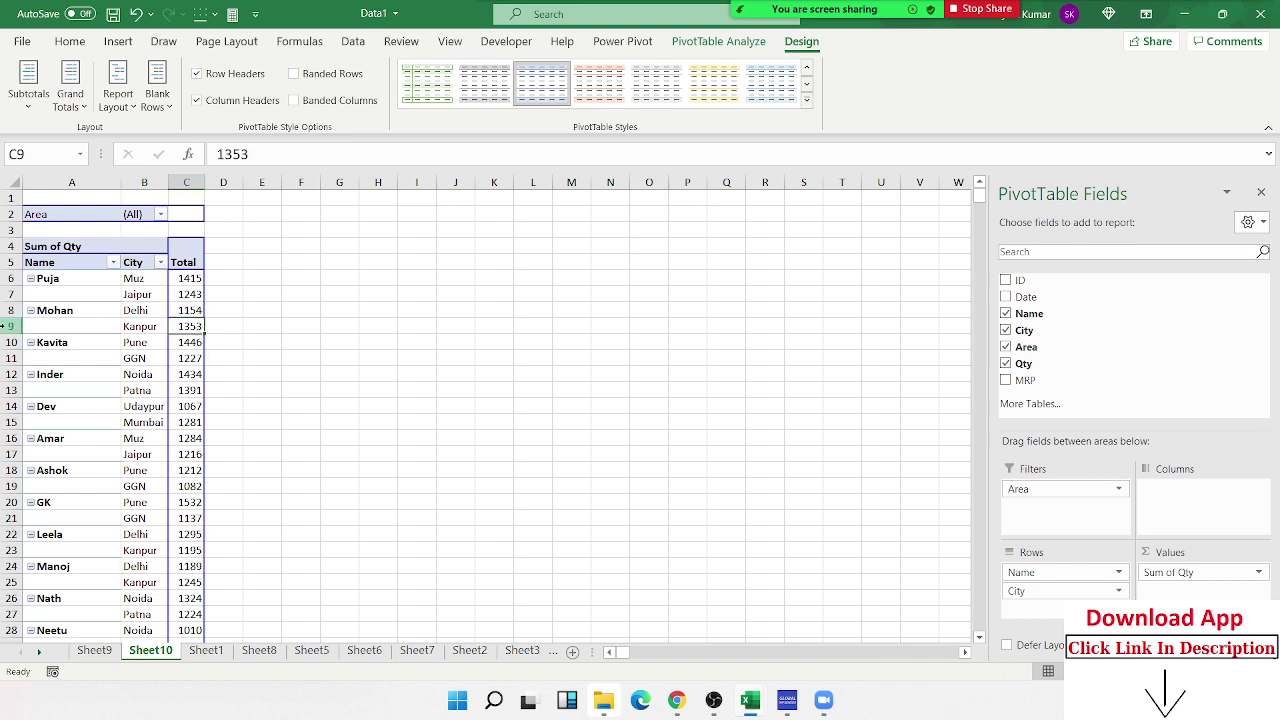
pyautogui.scroll(-5, 88, 293)
pyautogui.scroll(5, 88, 295)
pyautogui.moveTo(72, 278)
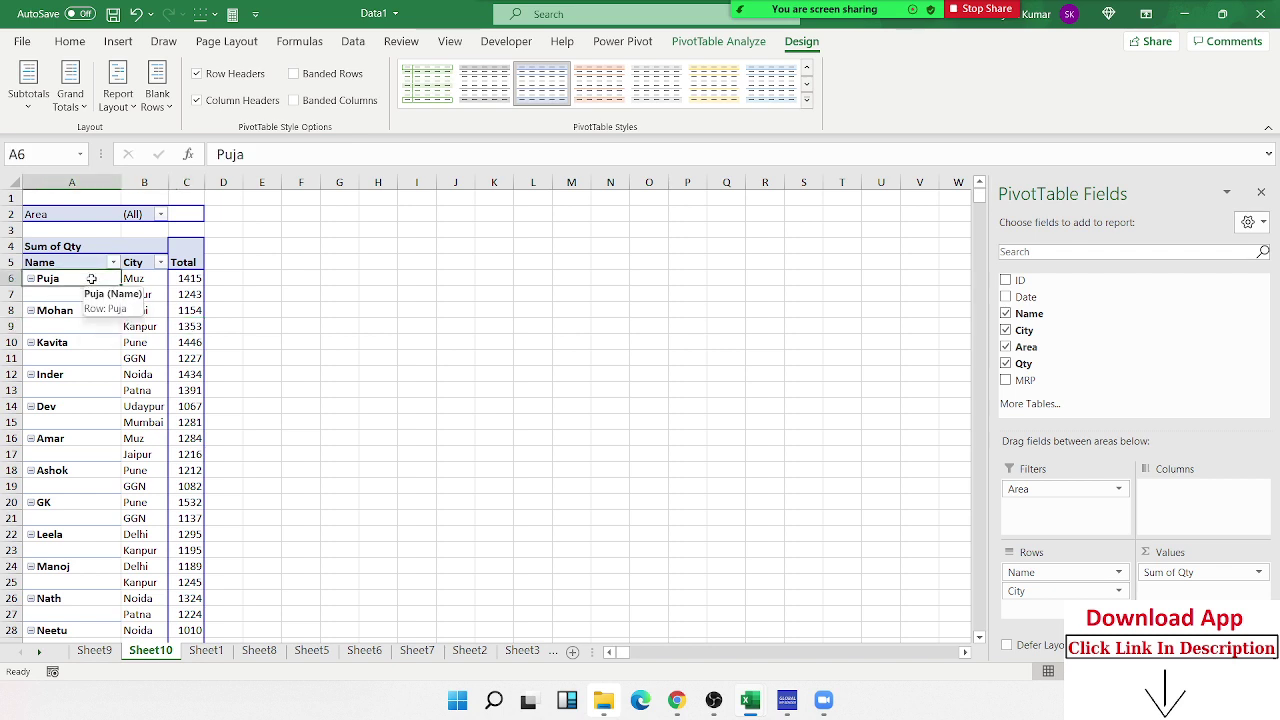
# Repeat all item labels so each name appears beside every one of its city rows.
pyautogui.moveTo(91, 278); pyautogui.dragTo(96, 298)
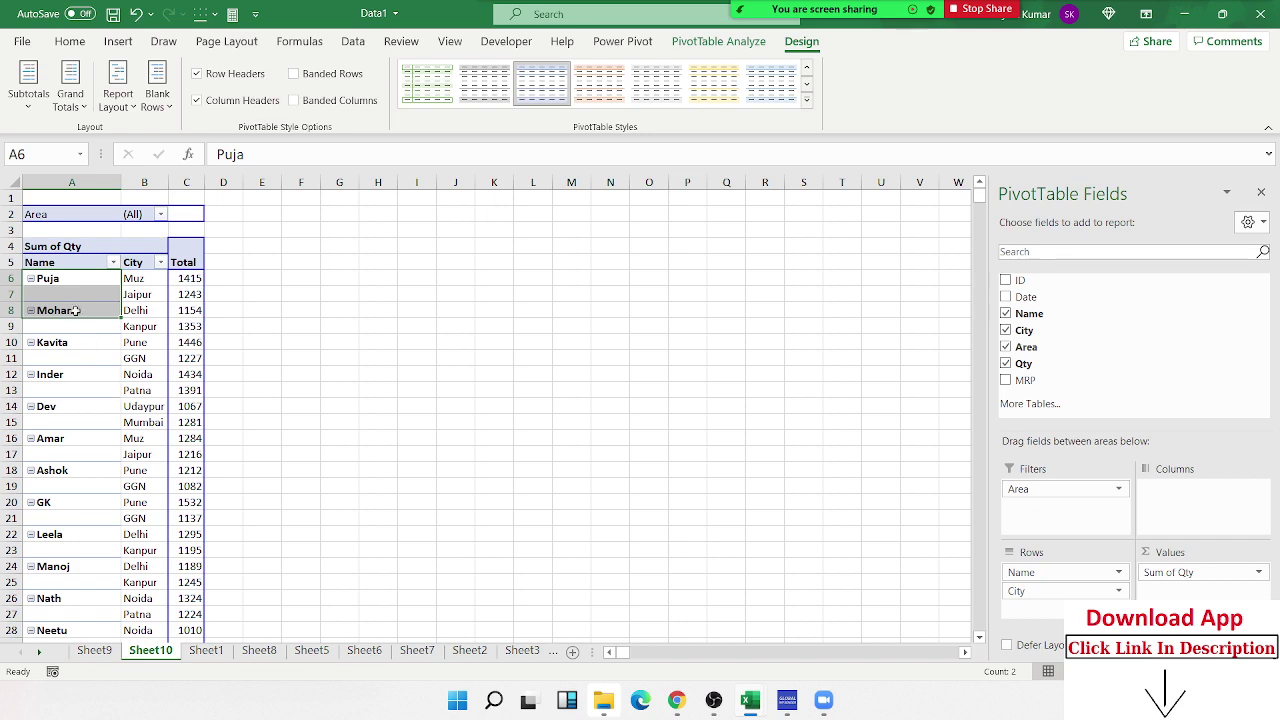
pyautogui.click(69, 295)
pyautogui.moveTo(69, 295); pyautogui.dragTo(70, 283)
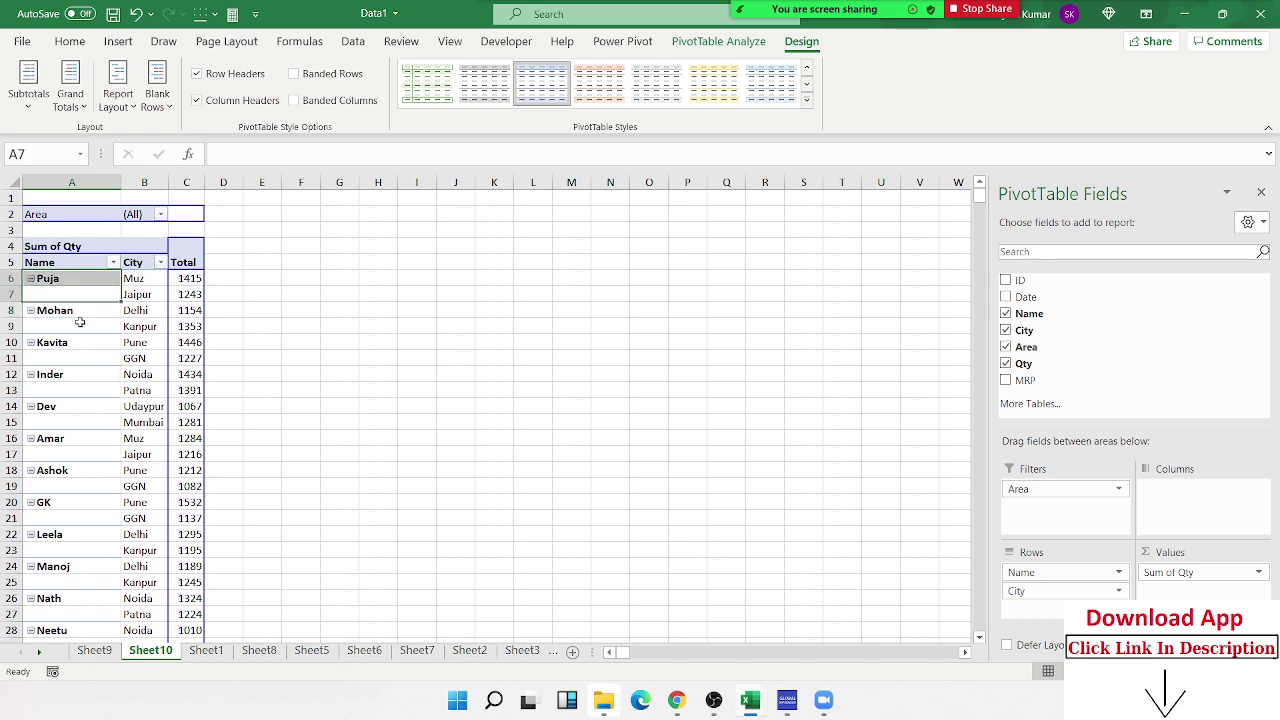
pyautogui.scroll(-3, 91, 428)
pyautogui.scroll(-1, 91, 428)
pyautogui.scroll(4, 92, 427)
pyautogui.click(118, 95)
pyautogui.click(190, 260)
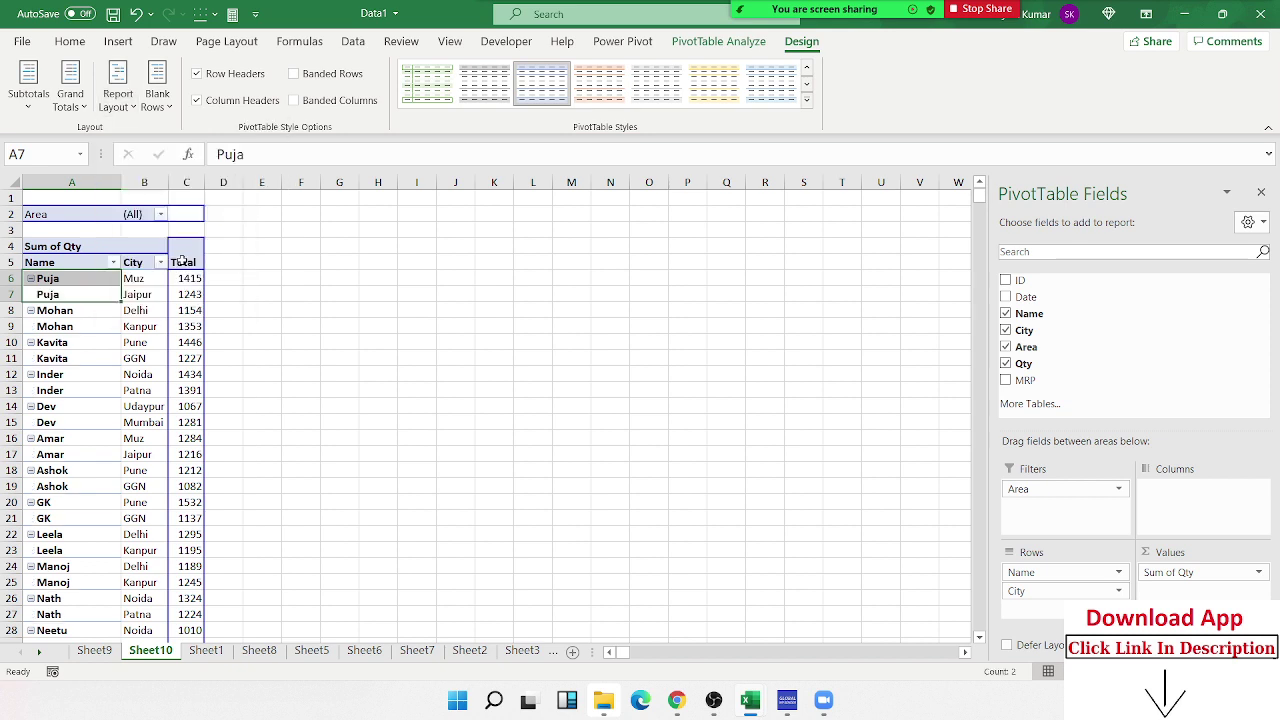
pyautogui.click(74, 374)
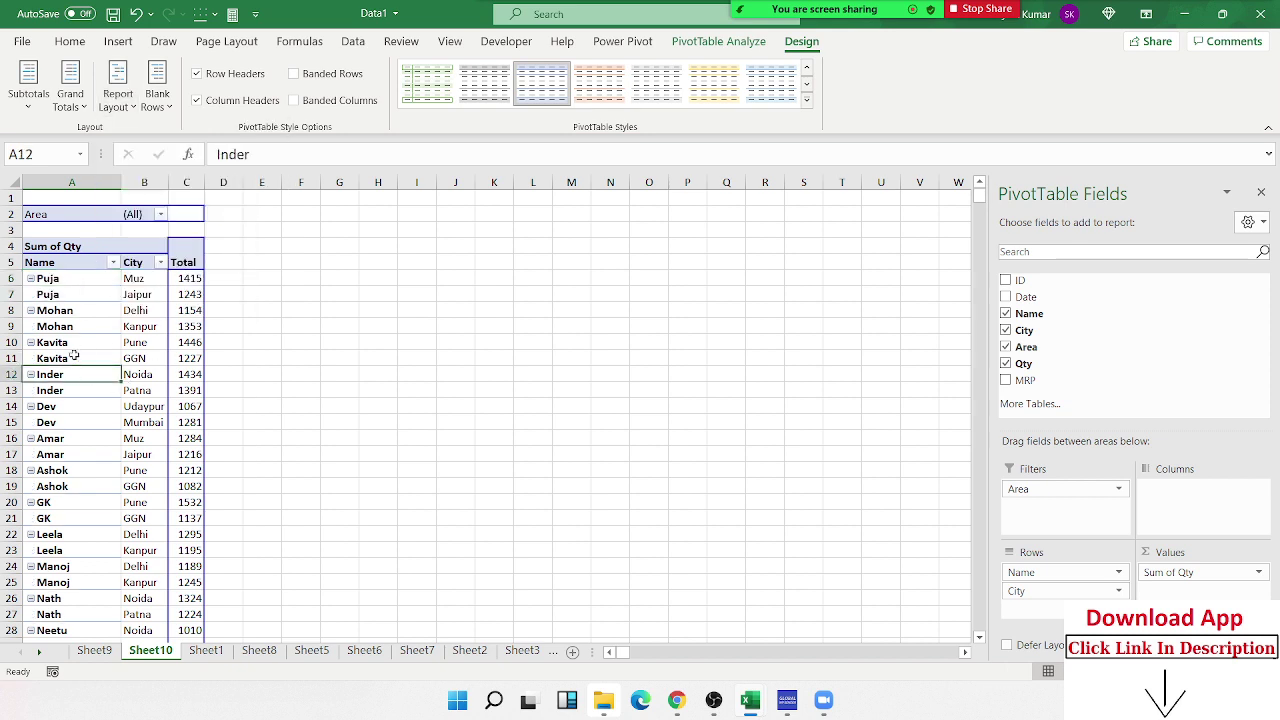
pyautogui.click(70, 300)
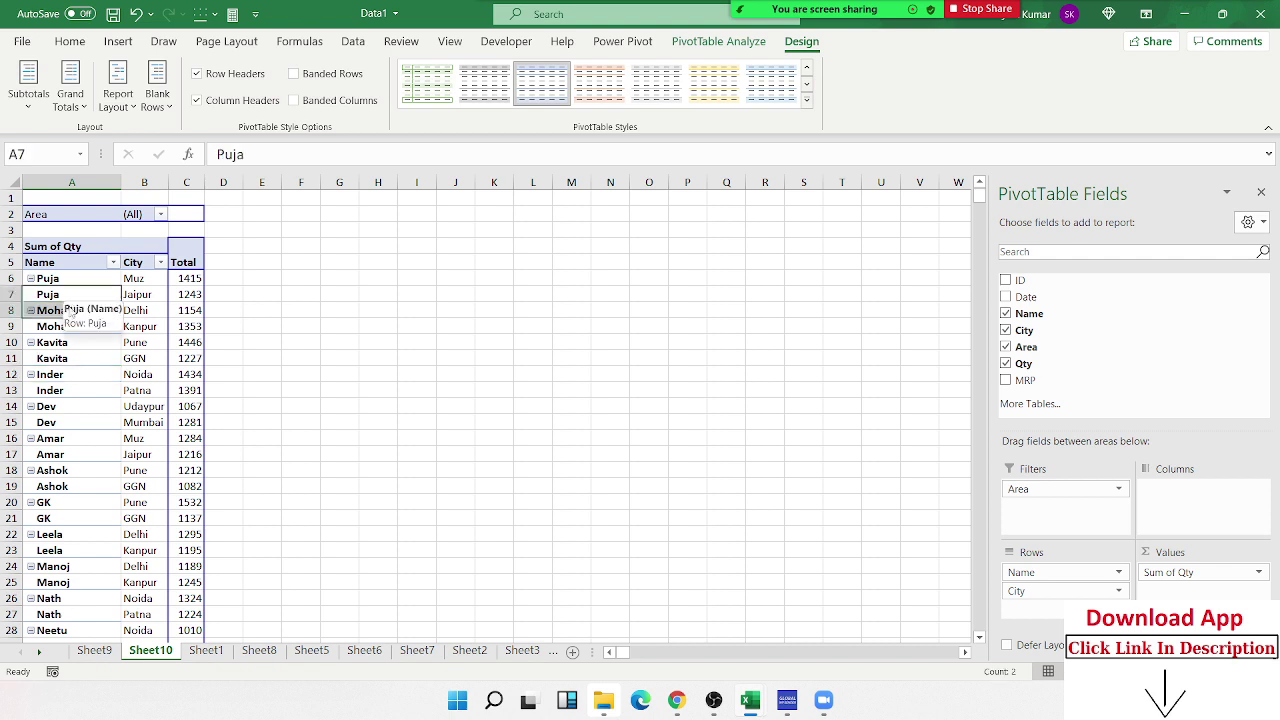
pyautogui.moveTo(820, 4)
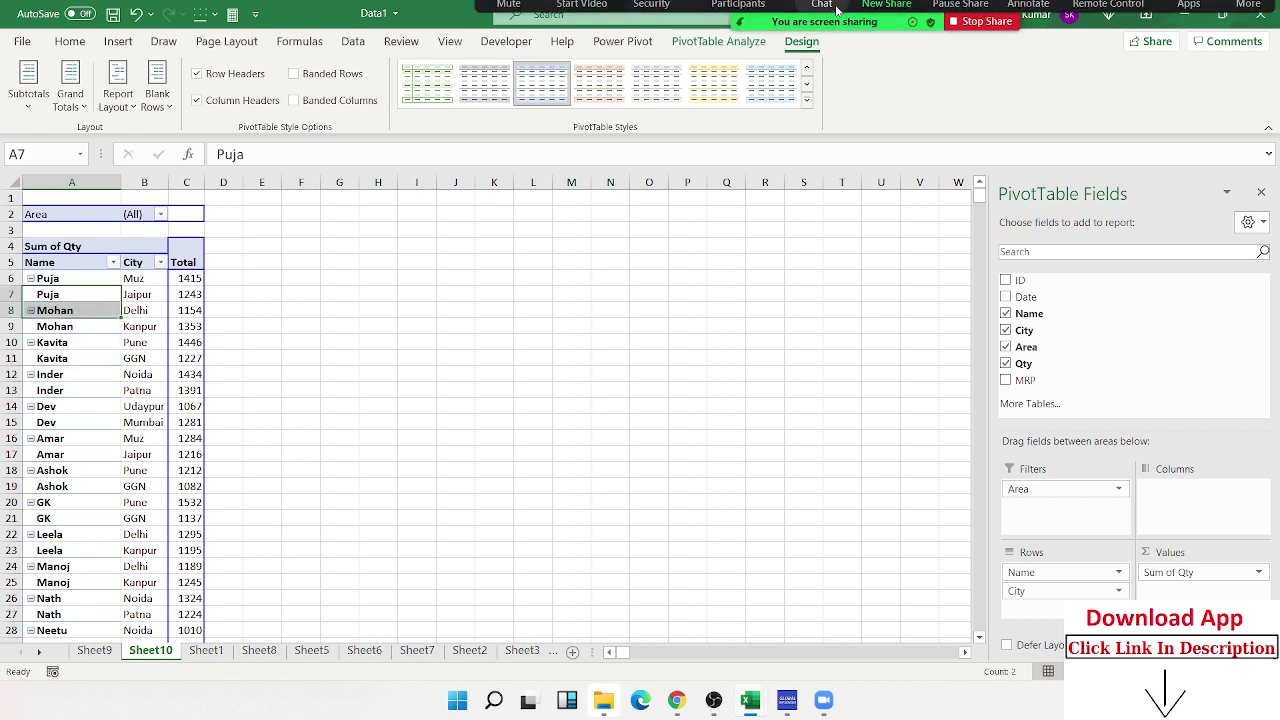
# Mute a participant from the meeting participants list.
pyautogui.click(737, 25)
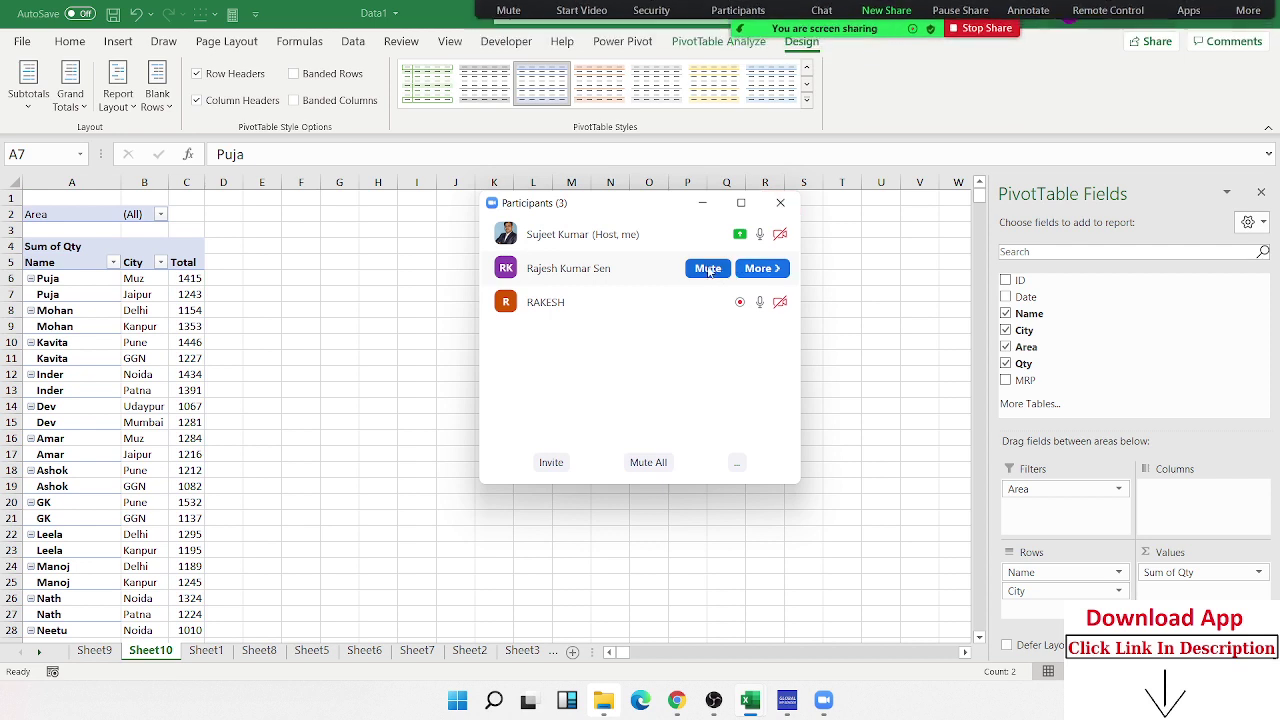
pyautogui.click(708, 300)
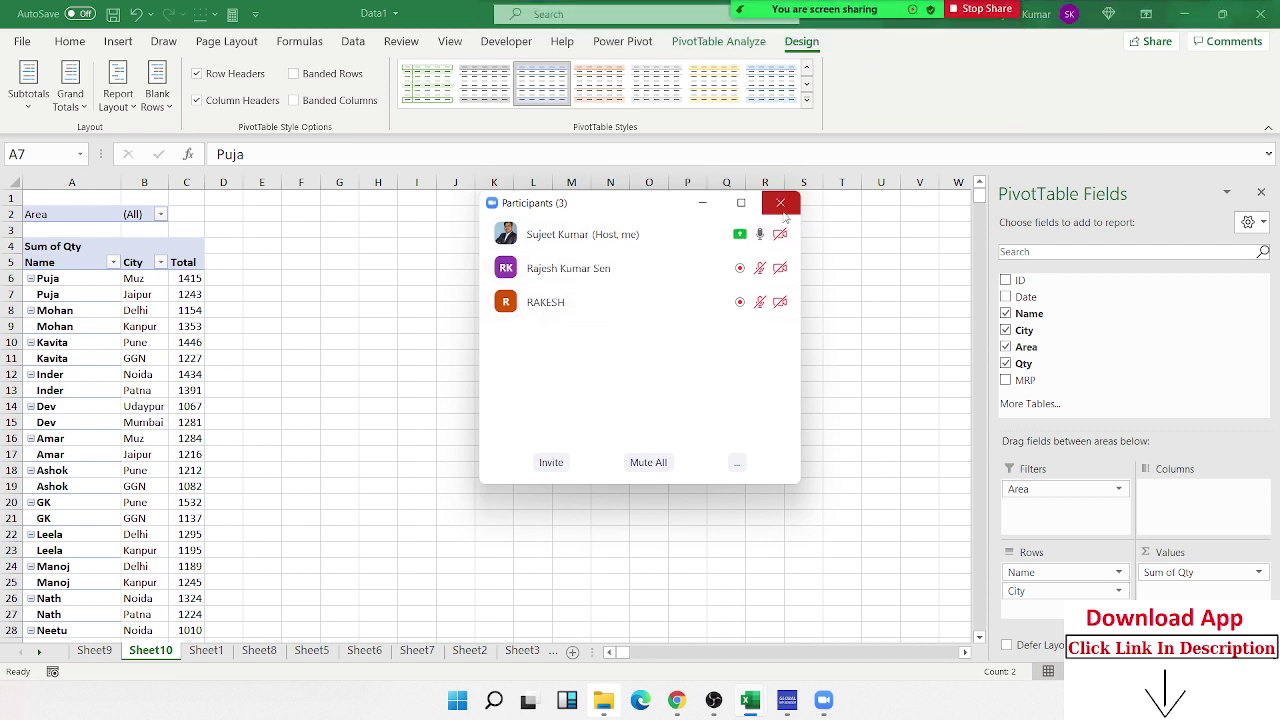
pyautogui.click(780, 203)
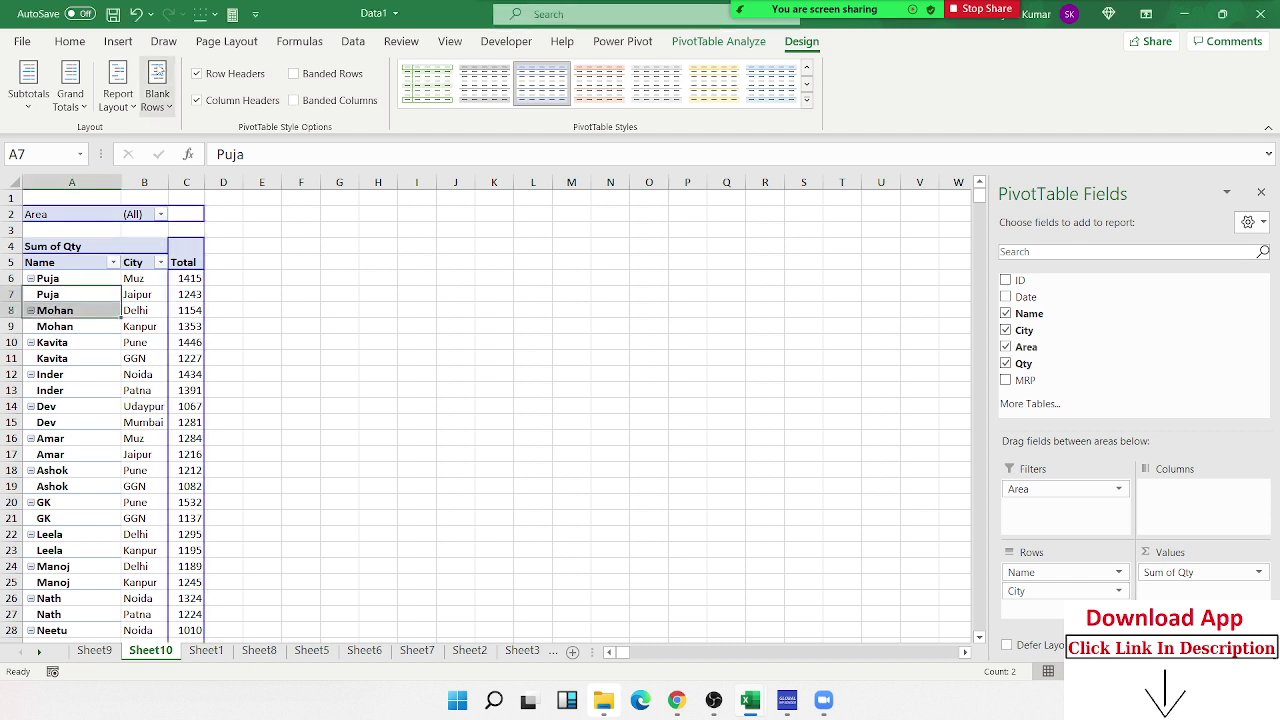
pyautogui.click(126, 108)
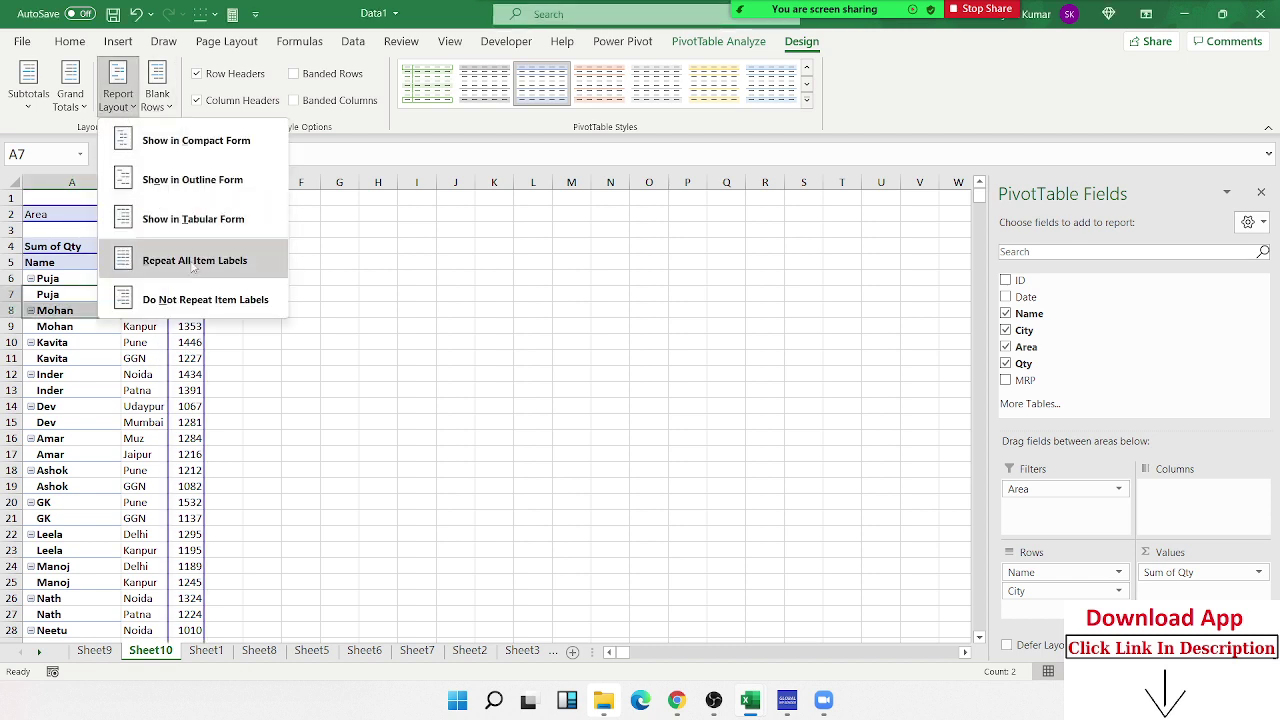
pyautogui.click(157, 95)
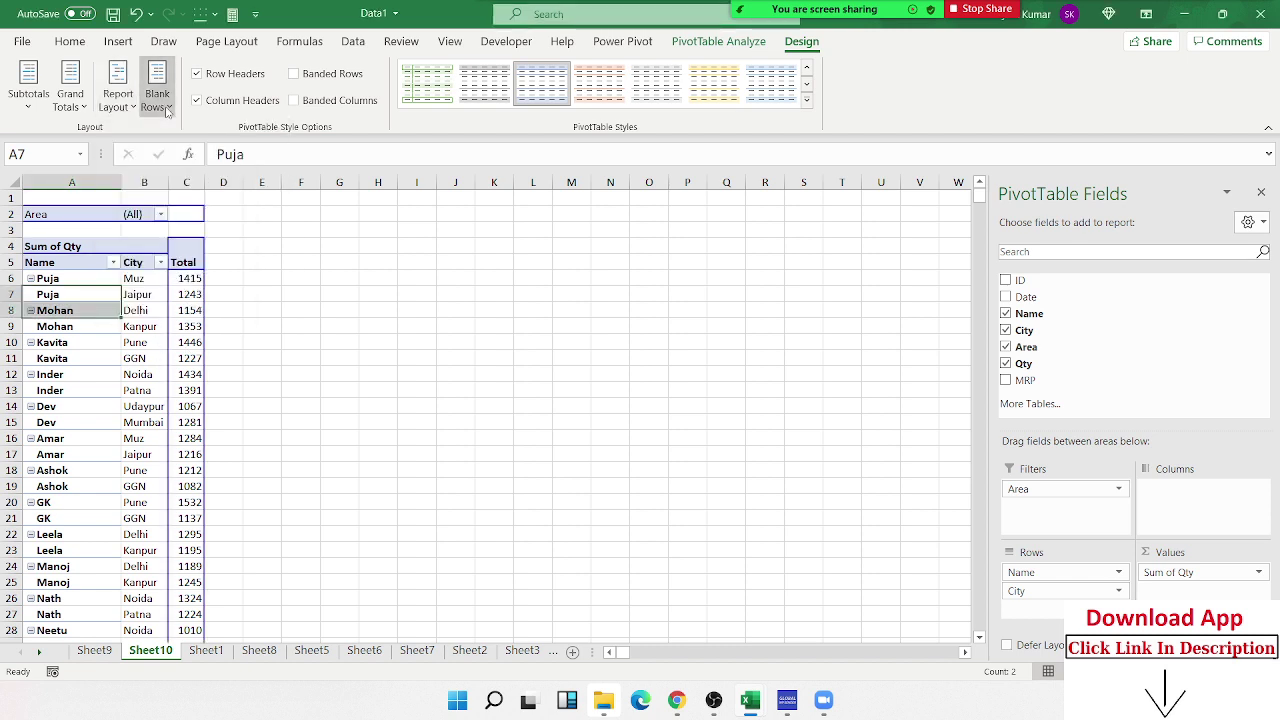
pyautogui.click(157, 95)
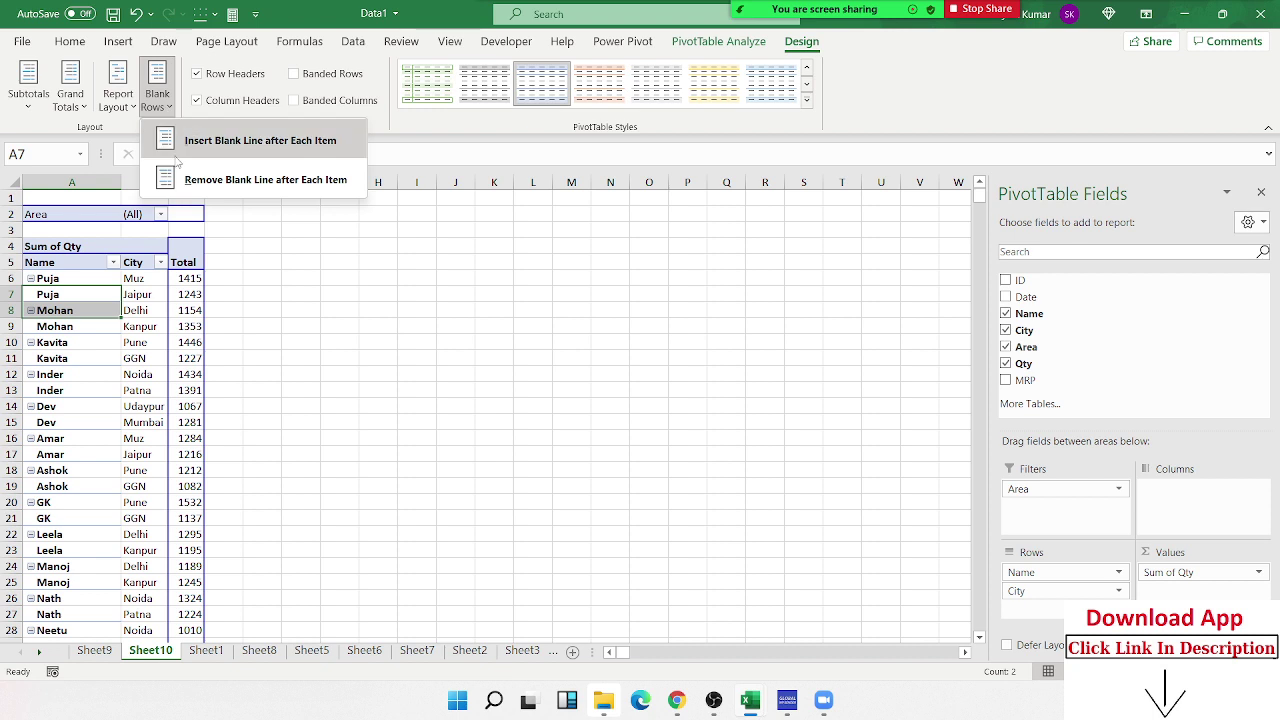
pyautogui.click(178, 156)
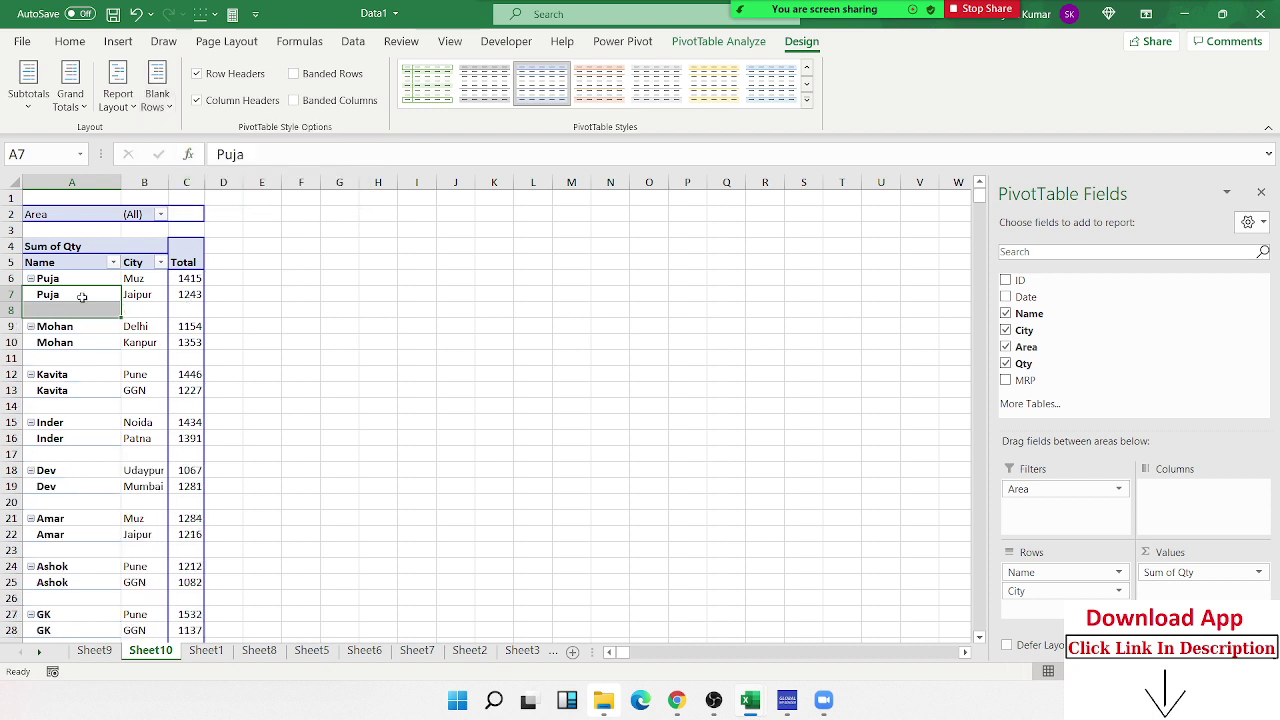
pyautogui.click(80, 370)
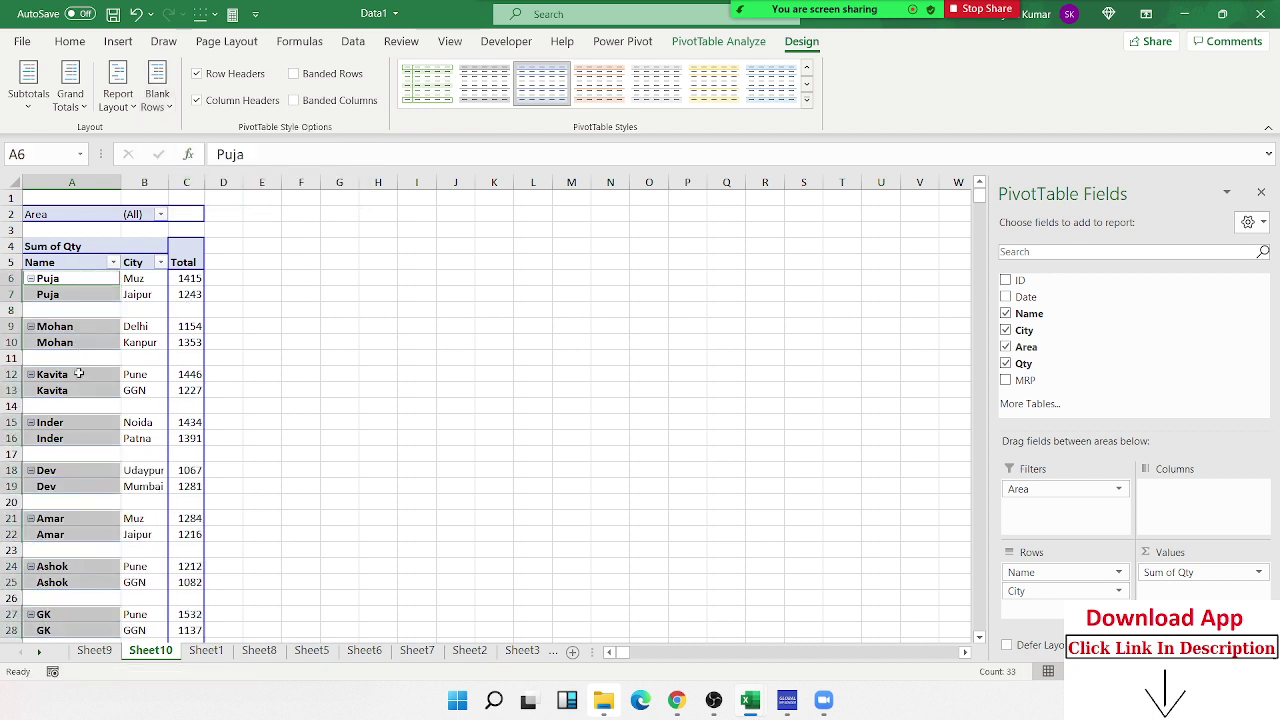
pyautogui.click(95, 468)
pyautogui.click(134, 390)
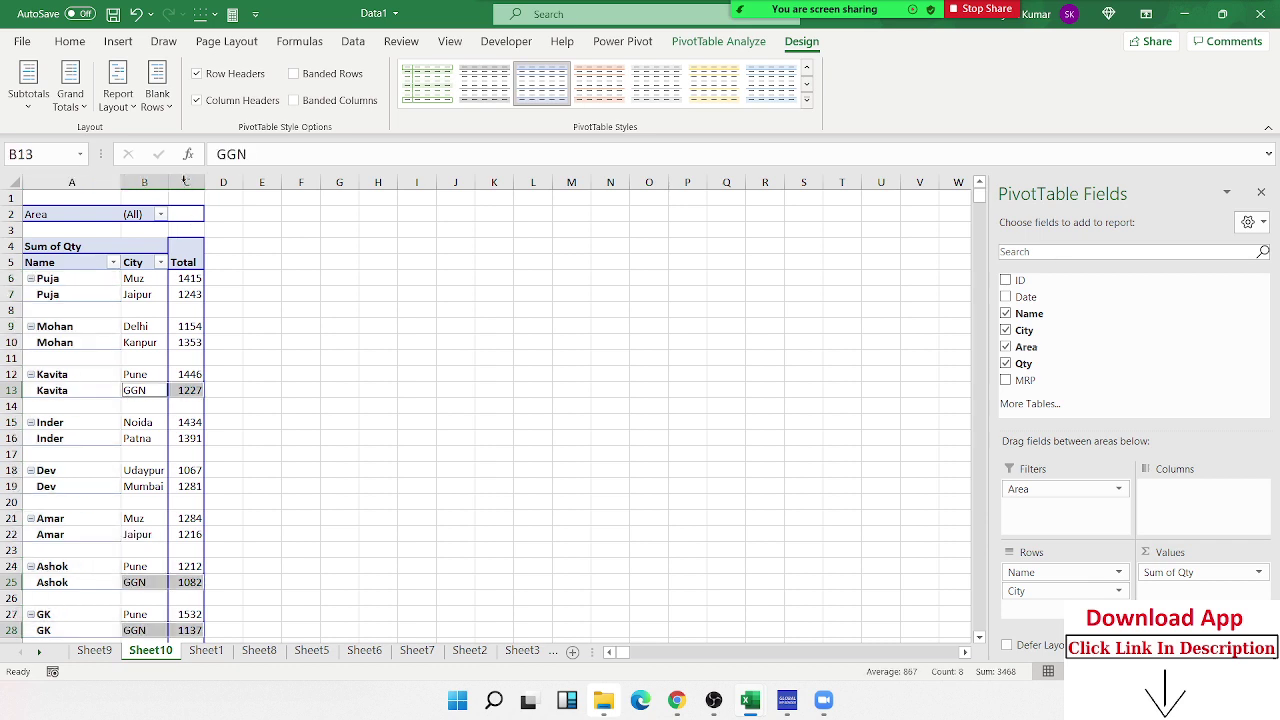
pyautogui.click(157, 95)
pyautogui.click(235, 180)
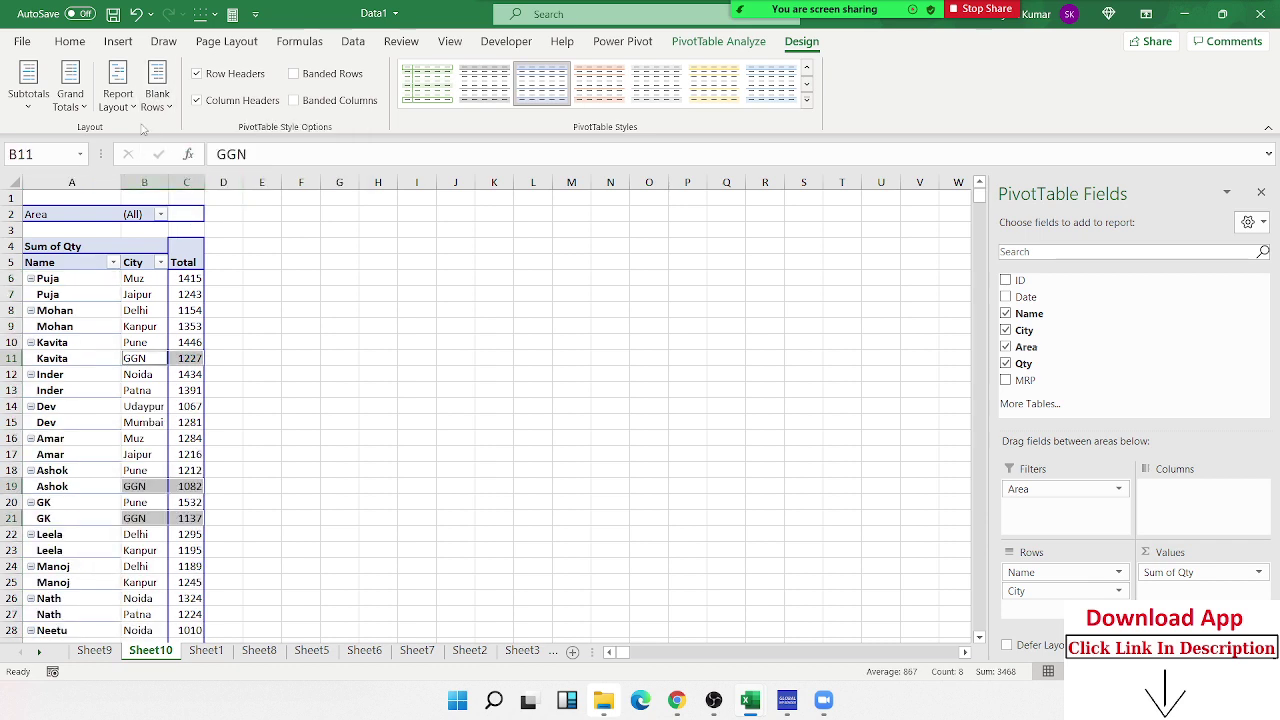
pyautogui.click(118, 95)
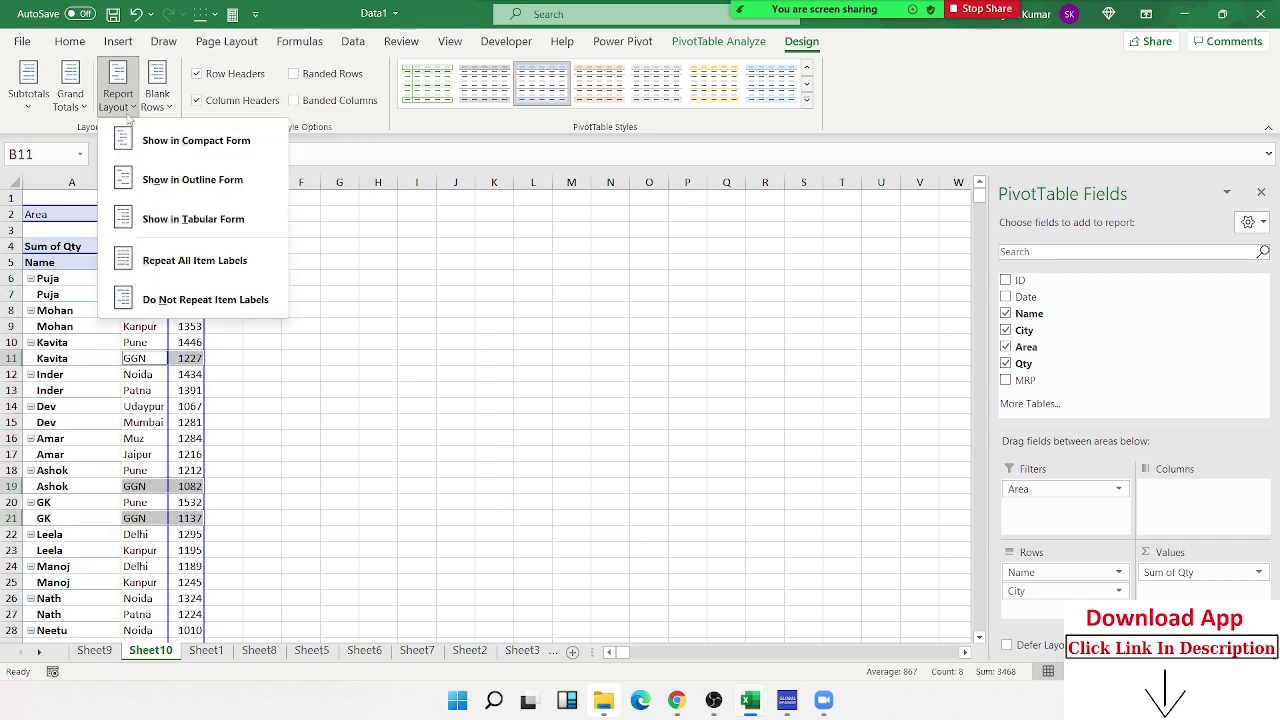
pyautogui.click(183, 299)
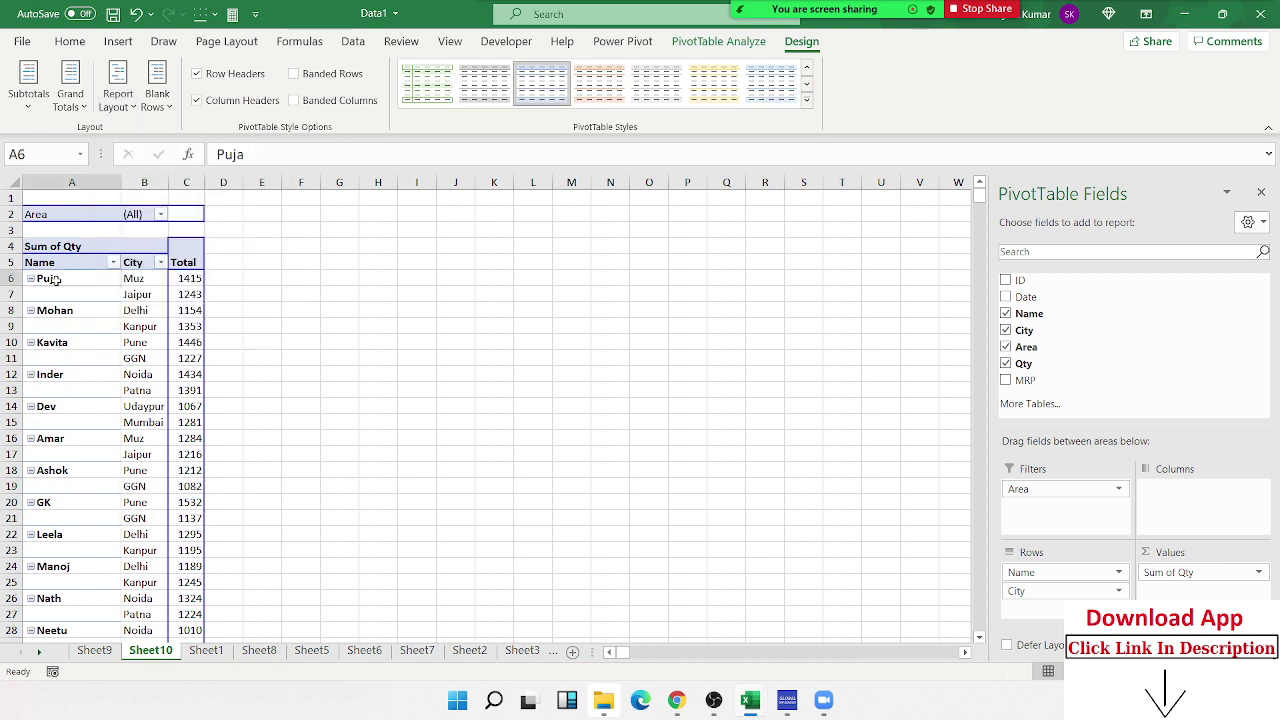
pyautogui.moveTo(58, 284); pyautogui.dragTo(58, 298)
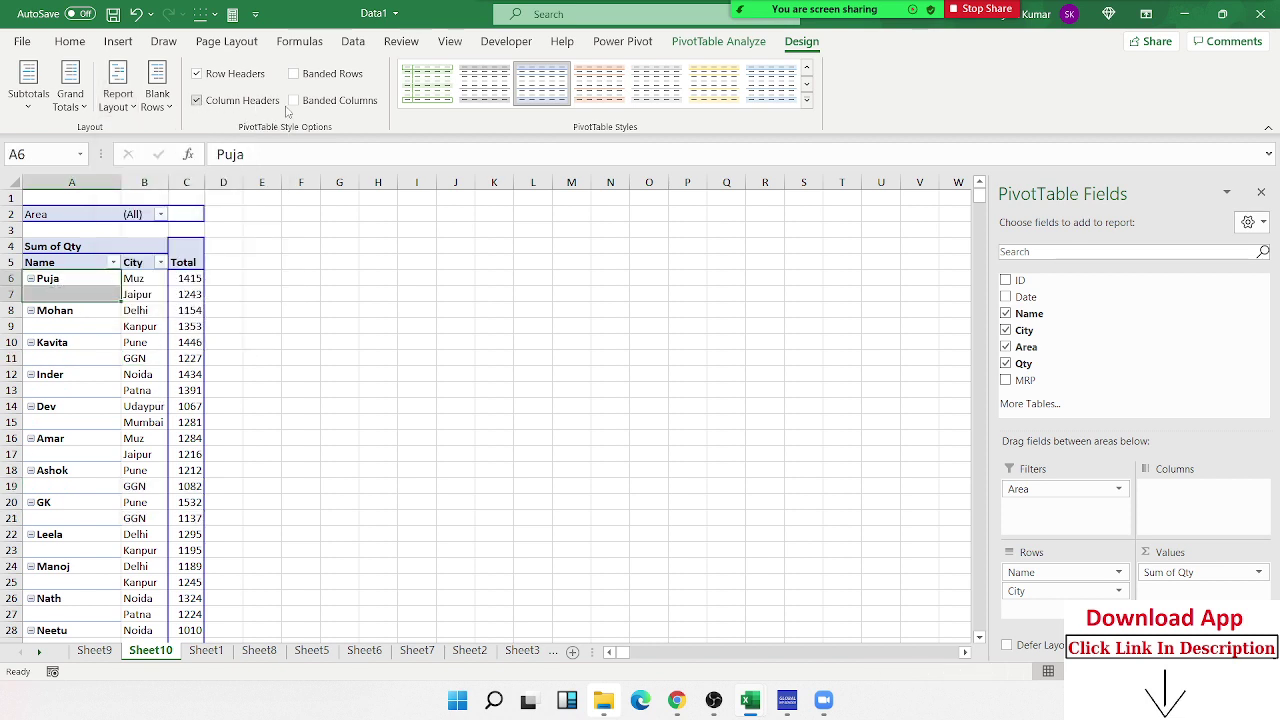
pyautogui.click(69, 41)
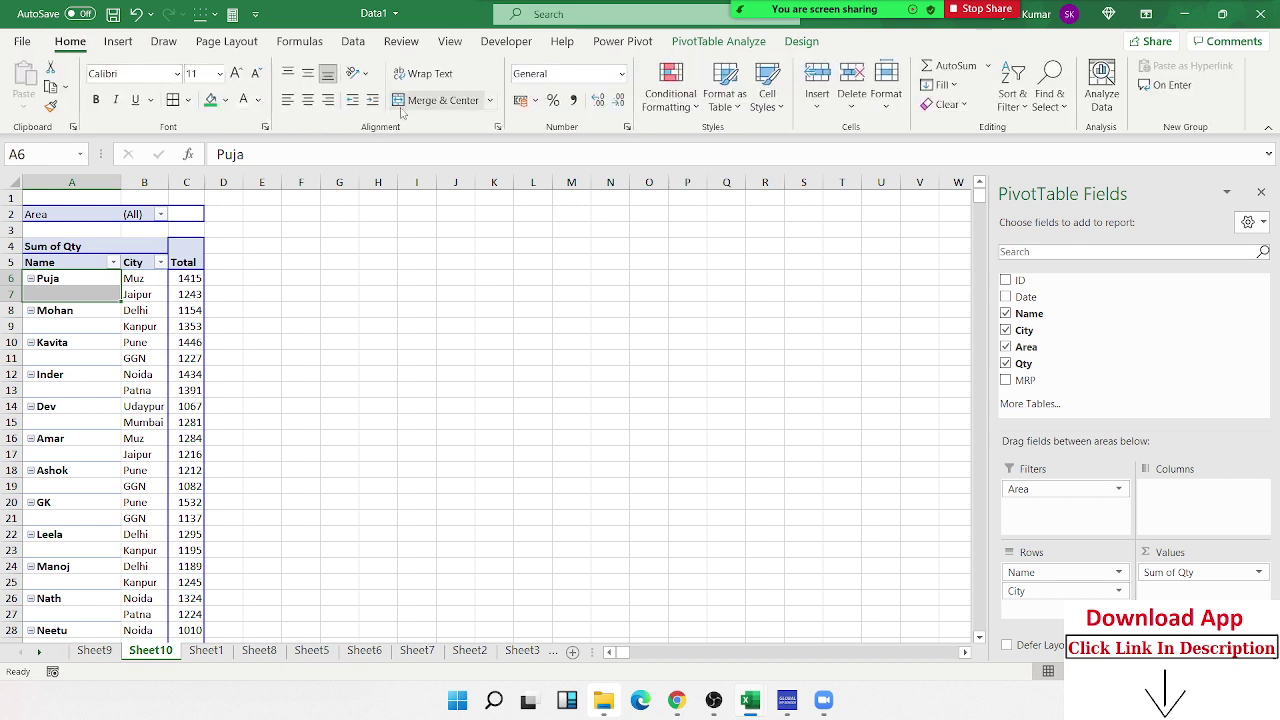
pyautogui.click(437, 100)
# Dismiss the merge error and enable 'Merge and center cells with labels' in PivotTable Options.
pyautogui.press('Return')
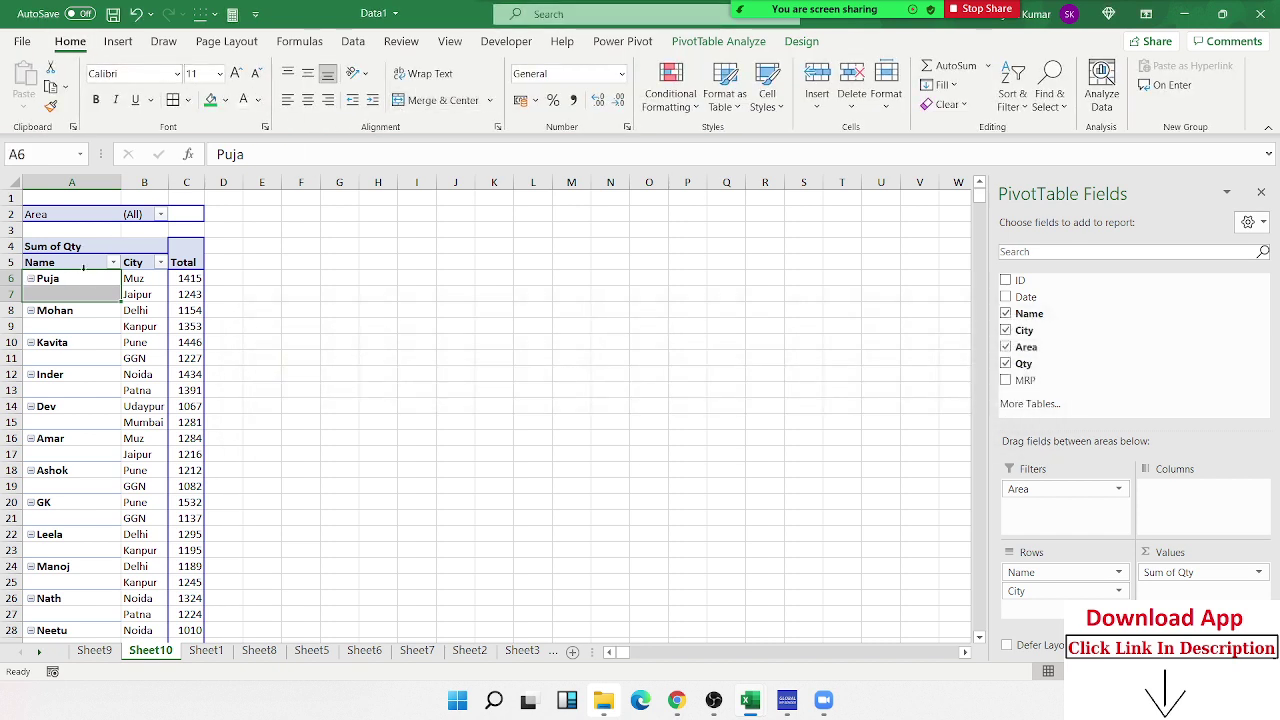
pyautogui.rightClick(90, 284)
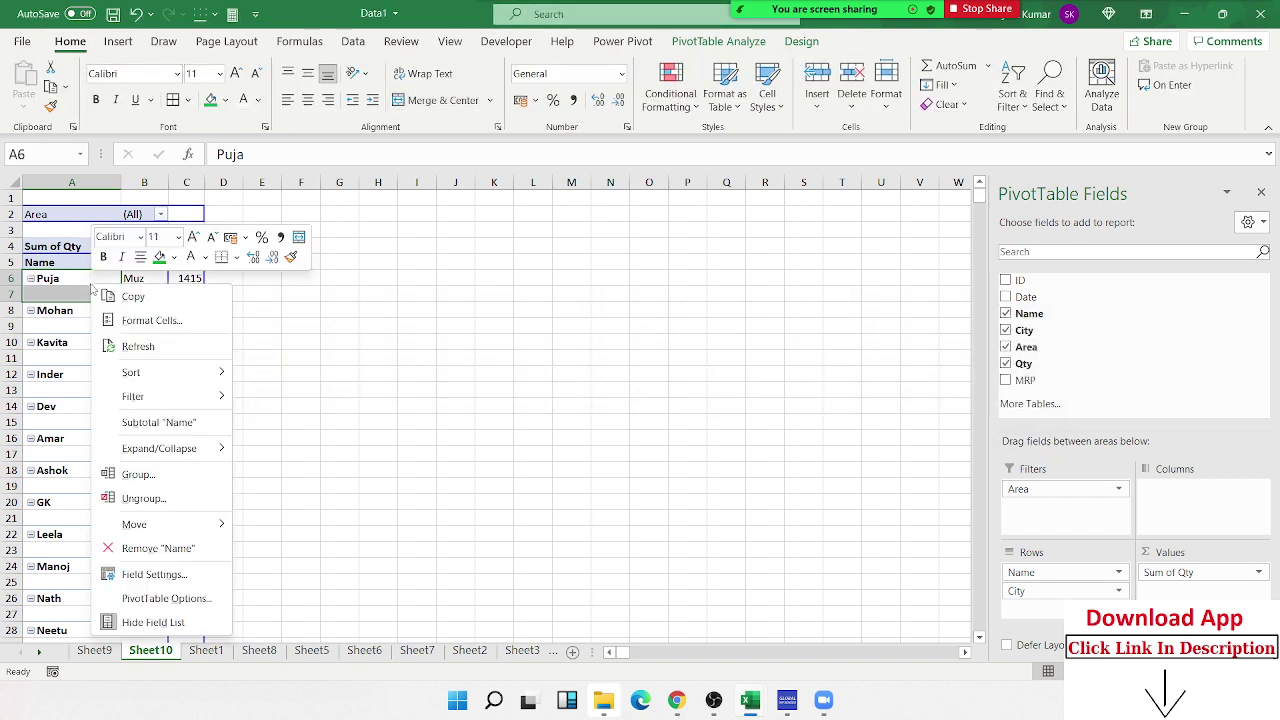
pyautogui.click(166, 598)
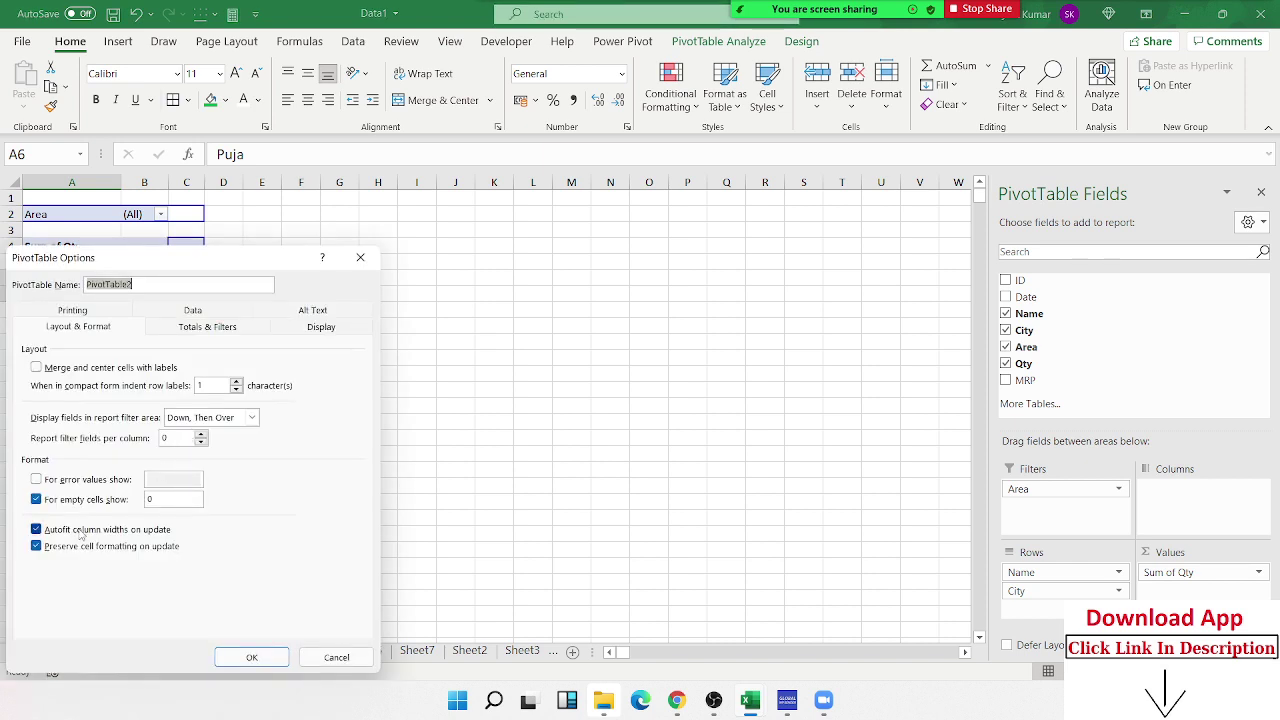
pyautogui.click(67, 368)
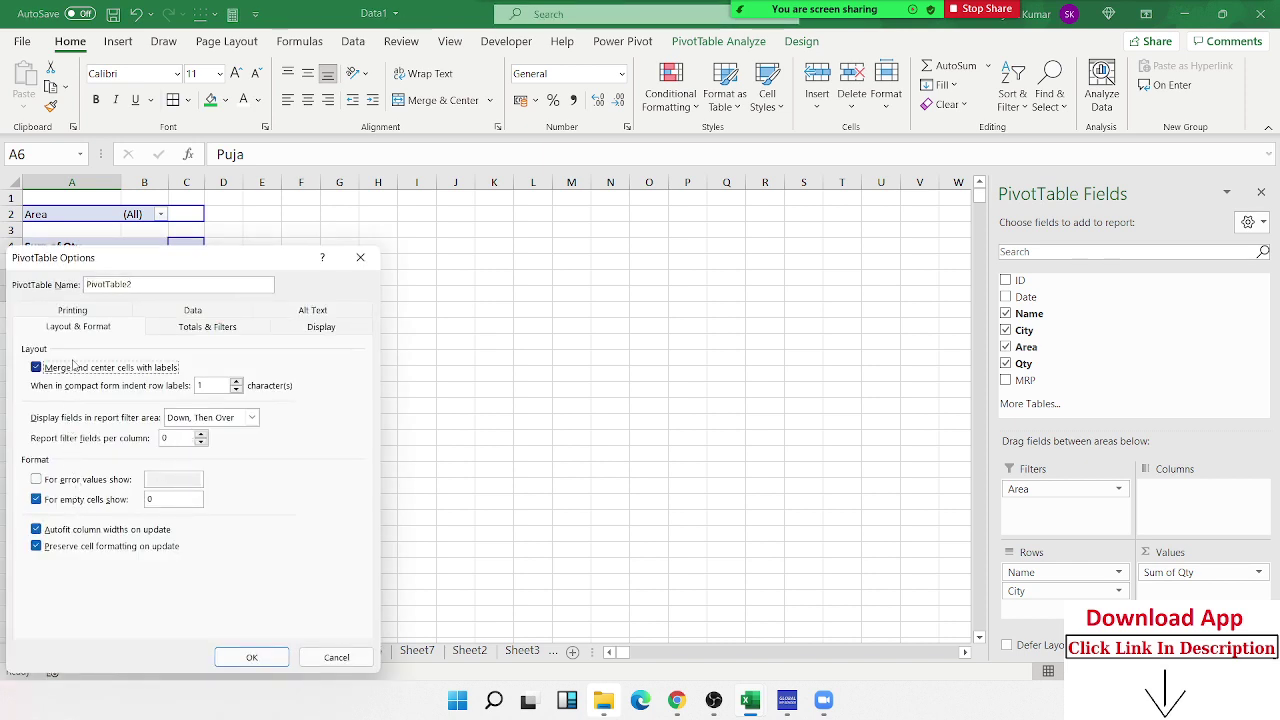
pyautogui.moveTo(124, 269); pyautogui.dragTo(467, 202)
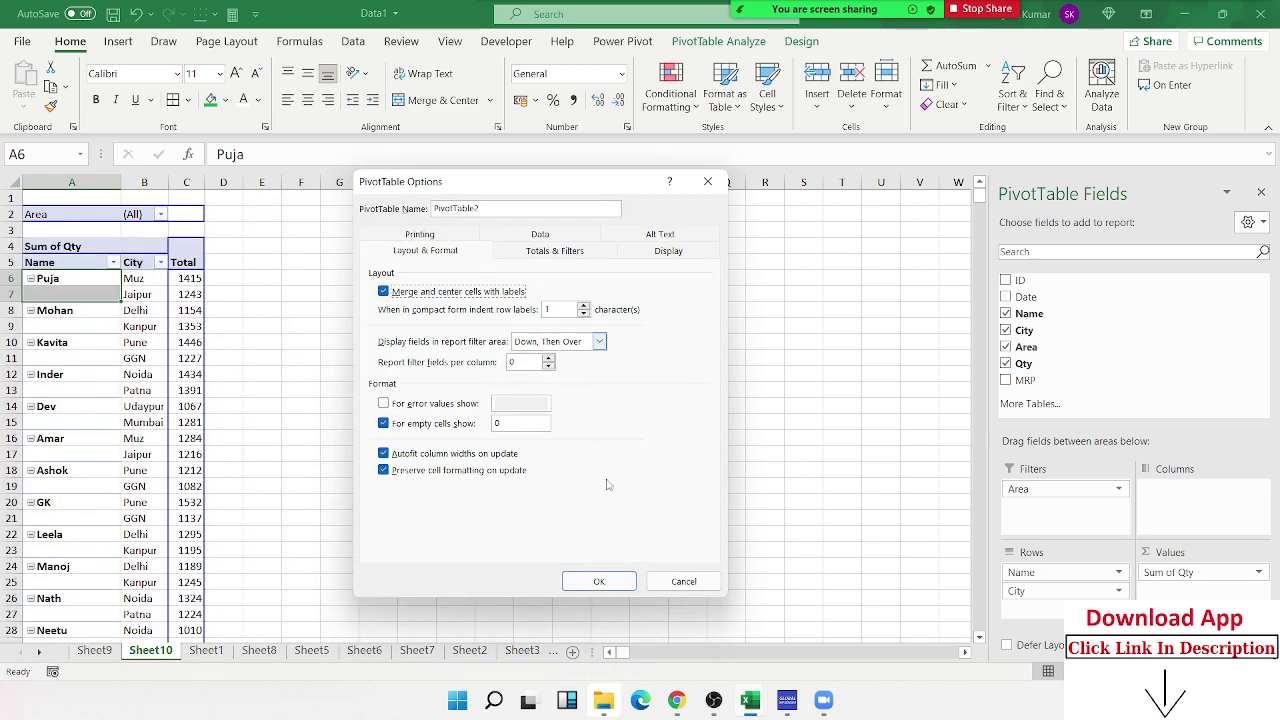
pyautogui.click(606, 587)
# Check the merged name cells for Mohan, Dev, Amar and Puja, and Puja's Jaipur total 1243.
pyautogui.click(190, 459)
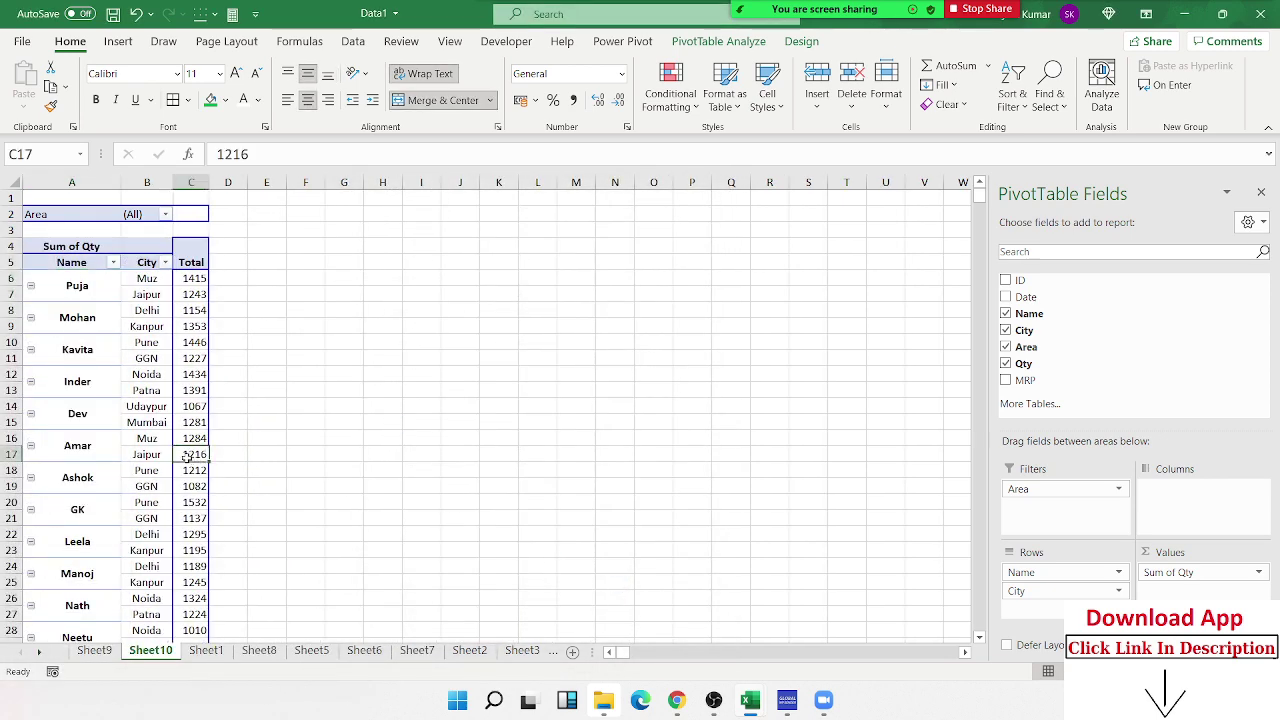
pyautogui.click(85, 325)
pyautogui.click(88, 383)
pyautogui.click(82, 414)
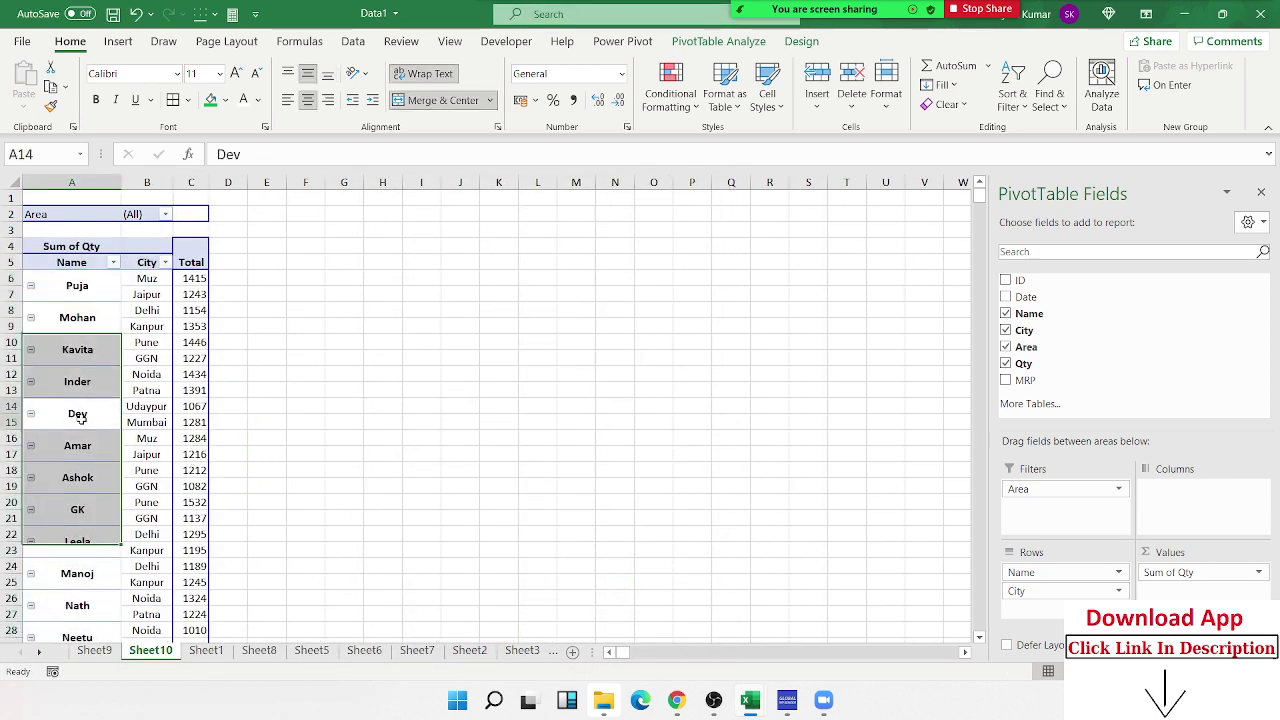
pyautogui.click(85, 440)
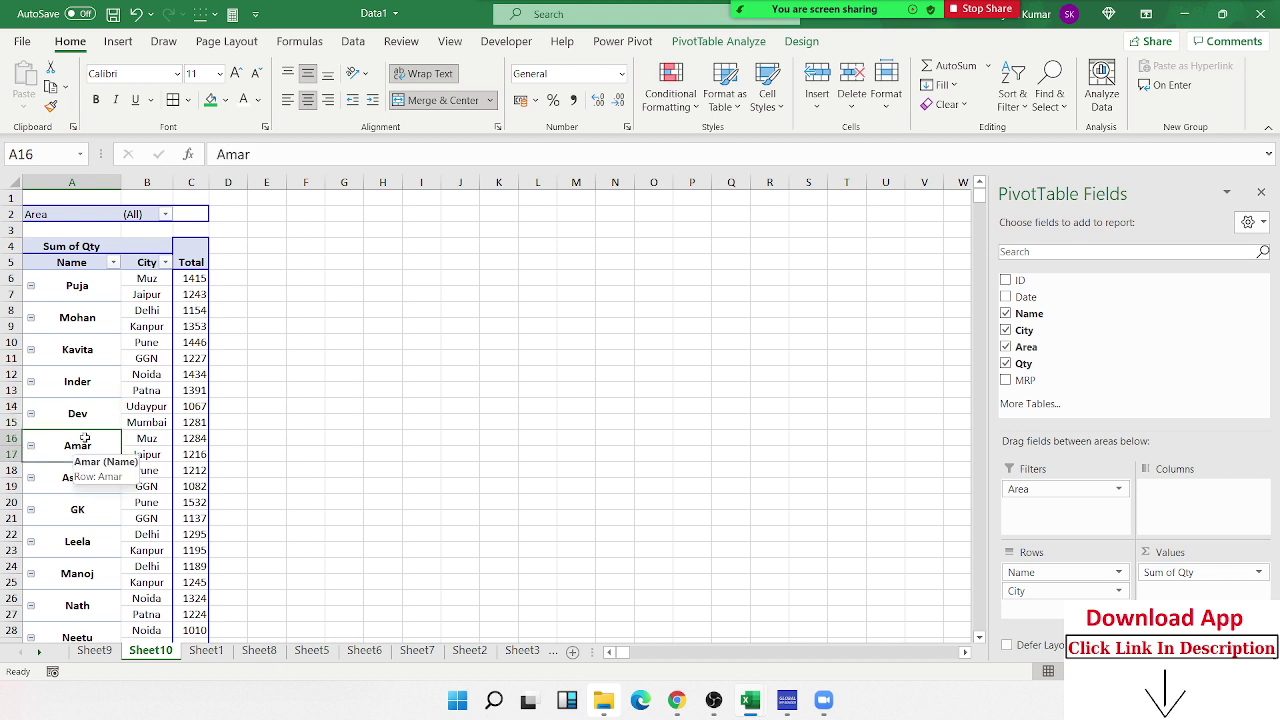
pyautogui.click(82, 289)
pyautogui.click(134, 294)
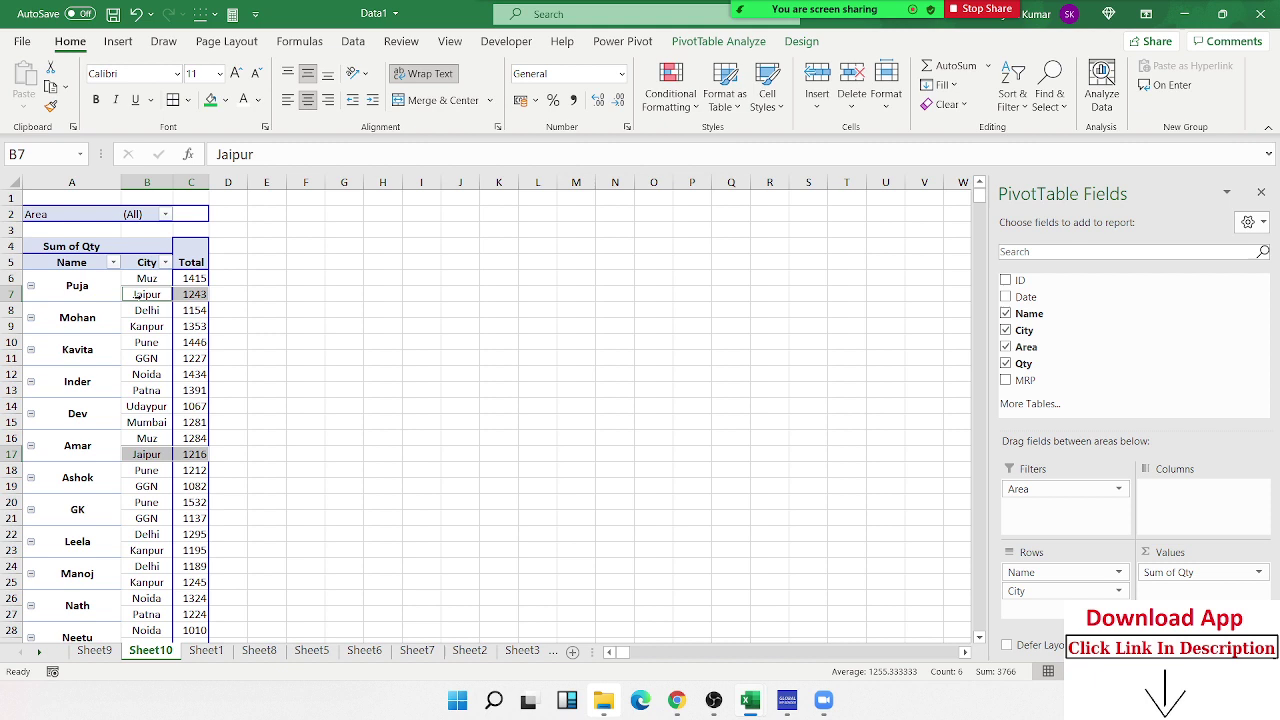
pyautogui.click(187, 296)
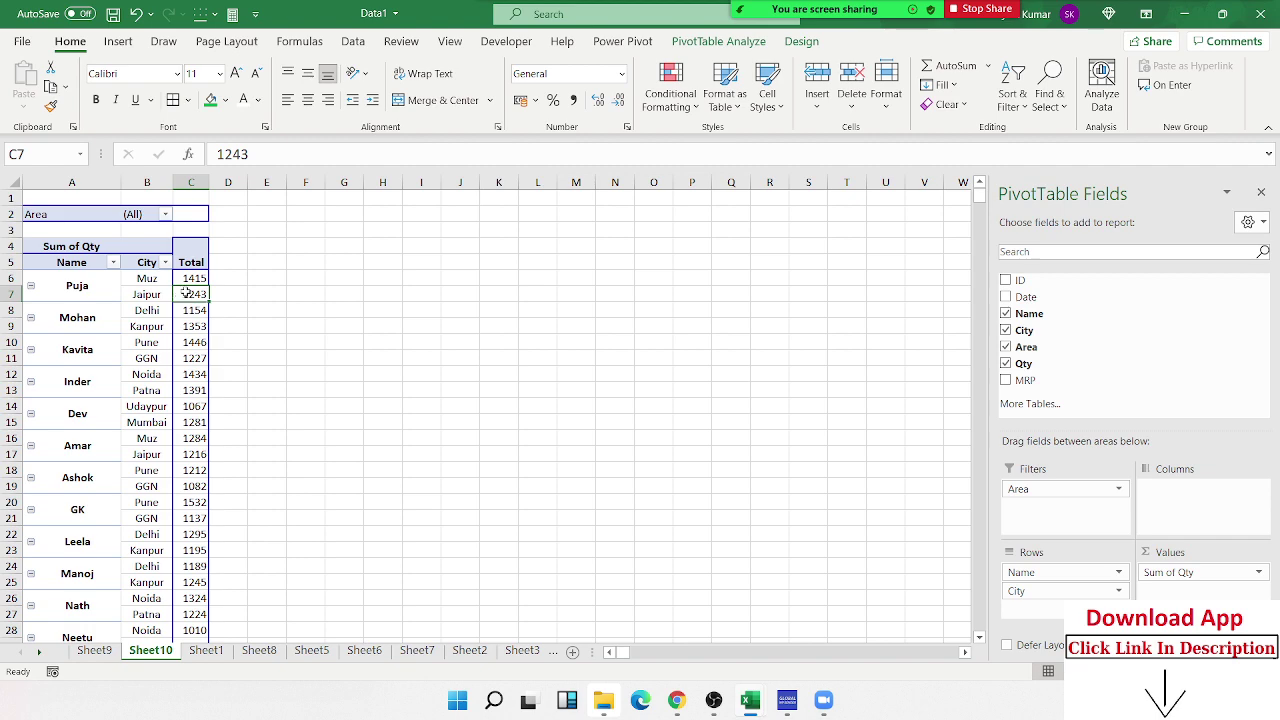
# Drill into Puja's Jaipur total of 1243 and autofit column B so dates show.
pyautogui.doubleClick(185, 291)
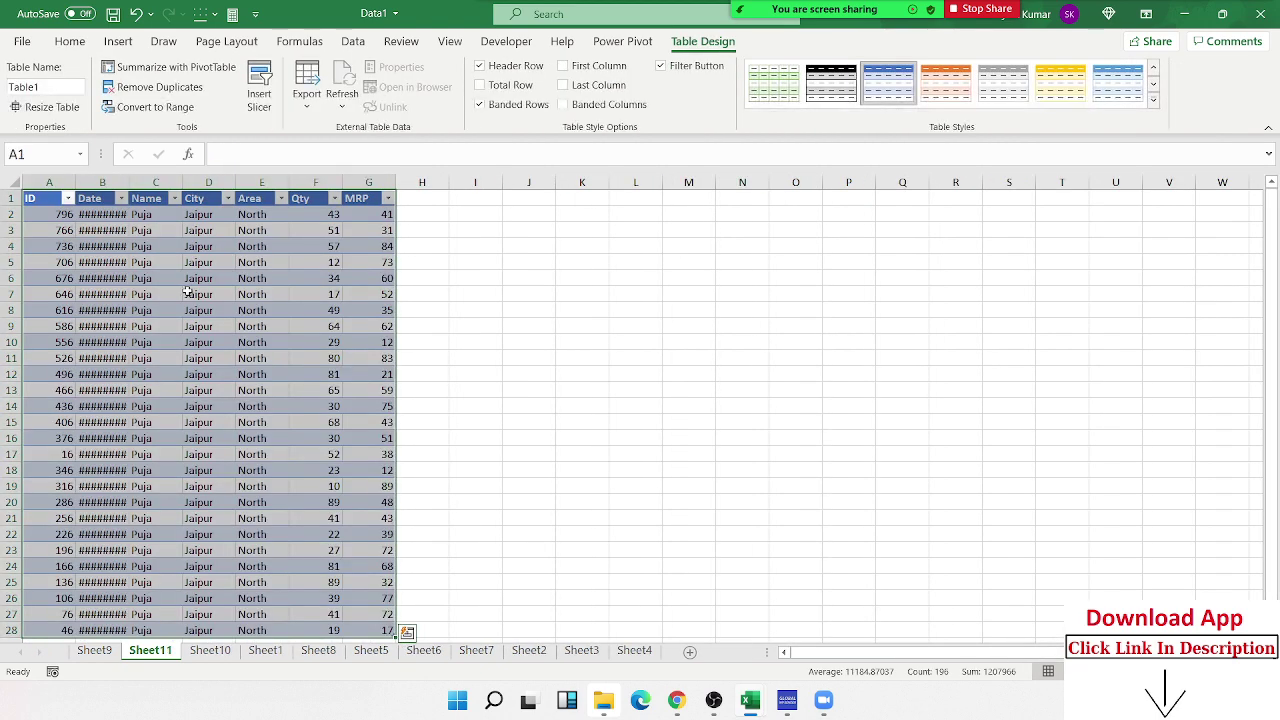
pyautogui.doubleClick(130, 183)
pyautogui.click(110, 230)
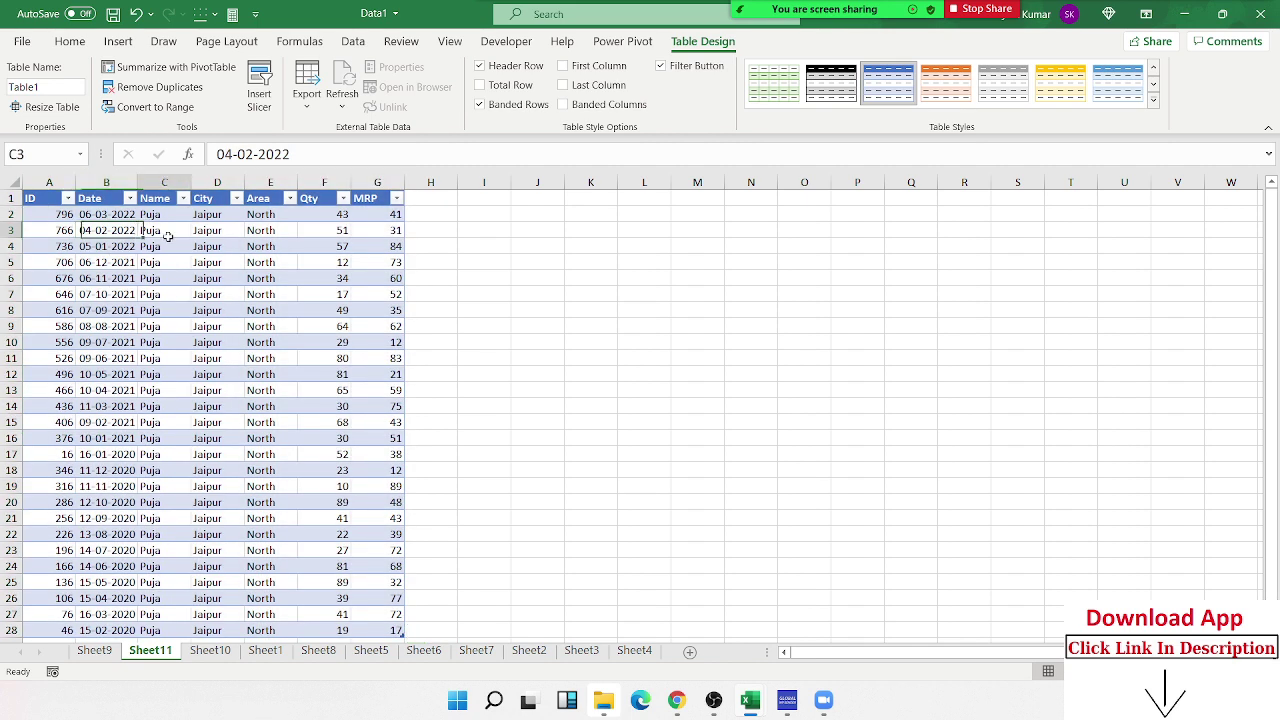
pyautogui.click(165, 230)
pyautogui.click(240, 232)
pyautogui.click(323, 232)
# Review the MRP, Qty, Area, City, Name and Date values of the Sheet11 source records.
pyautogui.click(385, 232)
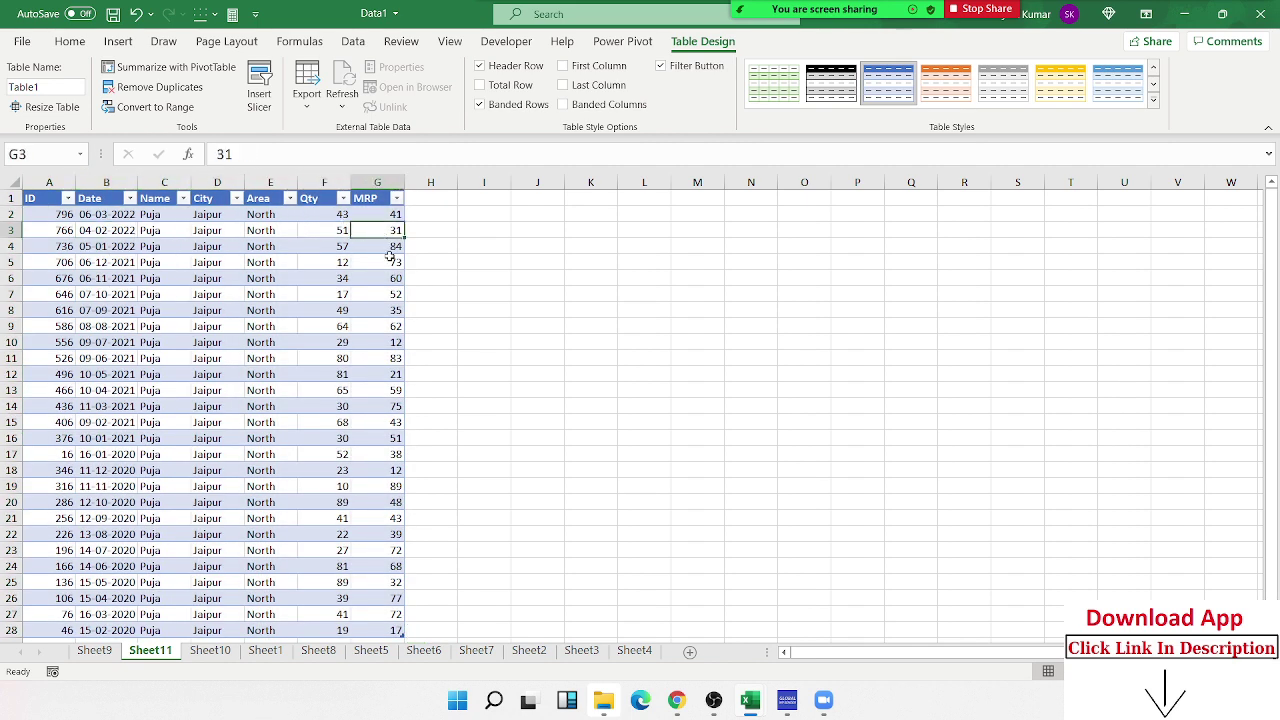
pyautogui.click(385, 262)
pyautogui.click(350, 280)
pyautogui.click(268, 280)
pyautogui.click(212, 280)
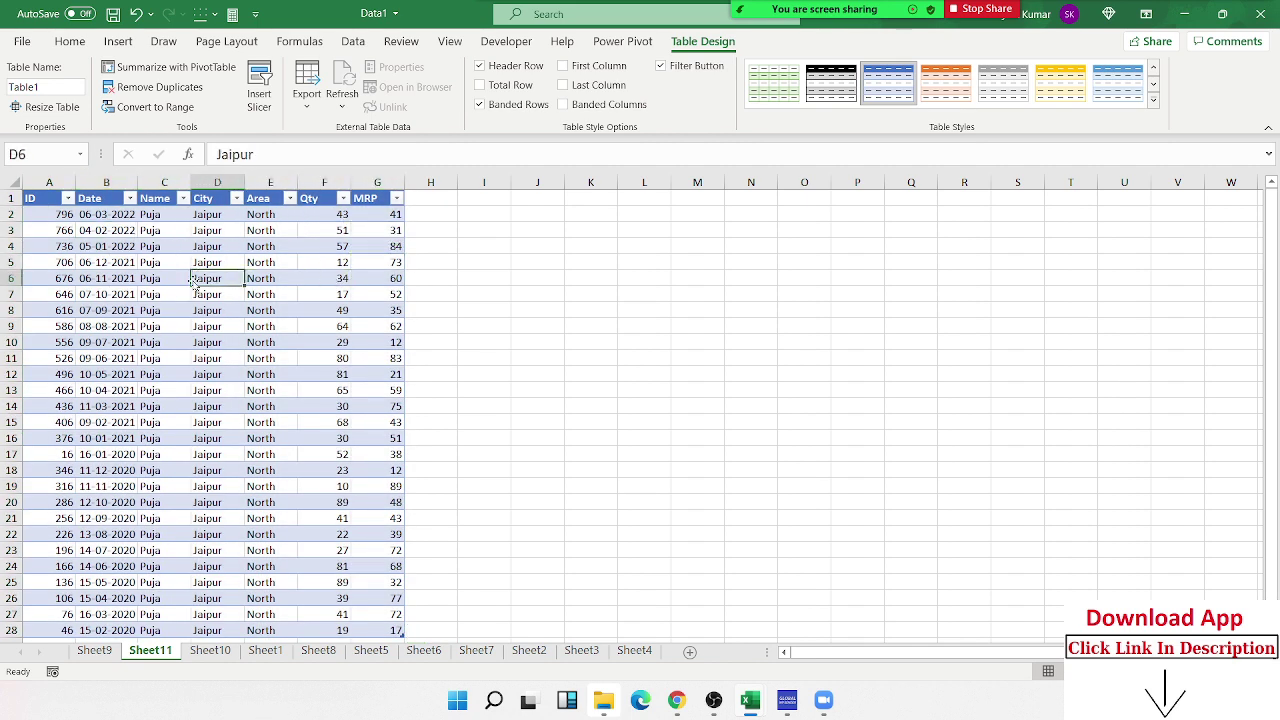
pyautogui.click(160, 280)
pyautogui.click(124, 278)
pyautogui.click(110, 295)
pyautogui.click(176, 360)
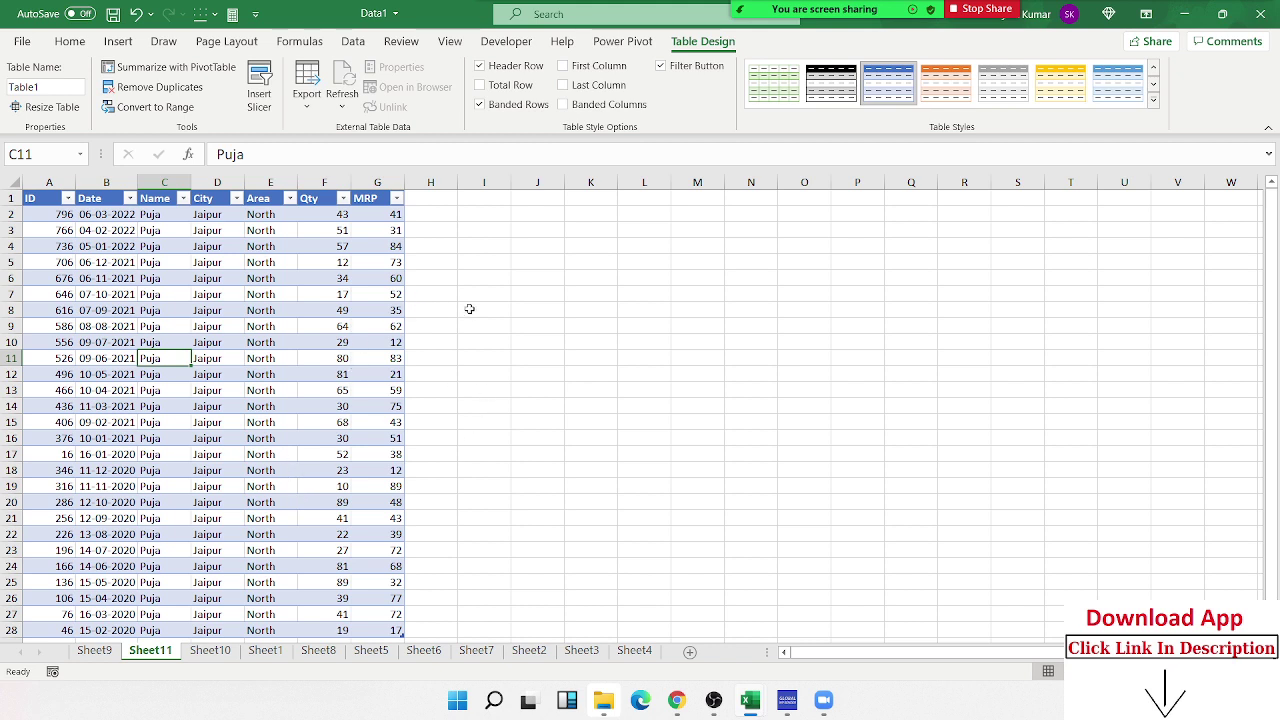
# Return via Sheet9 to Sheet10's pivot and select Amar's Jaipur total of 1216.
pyautogui.click(100, 651)
pyautogui.click(210, 651)
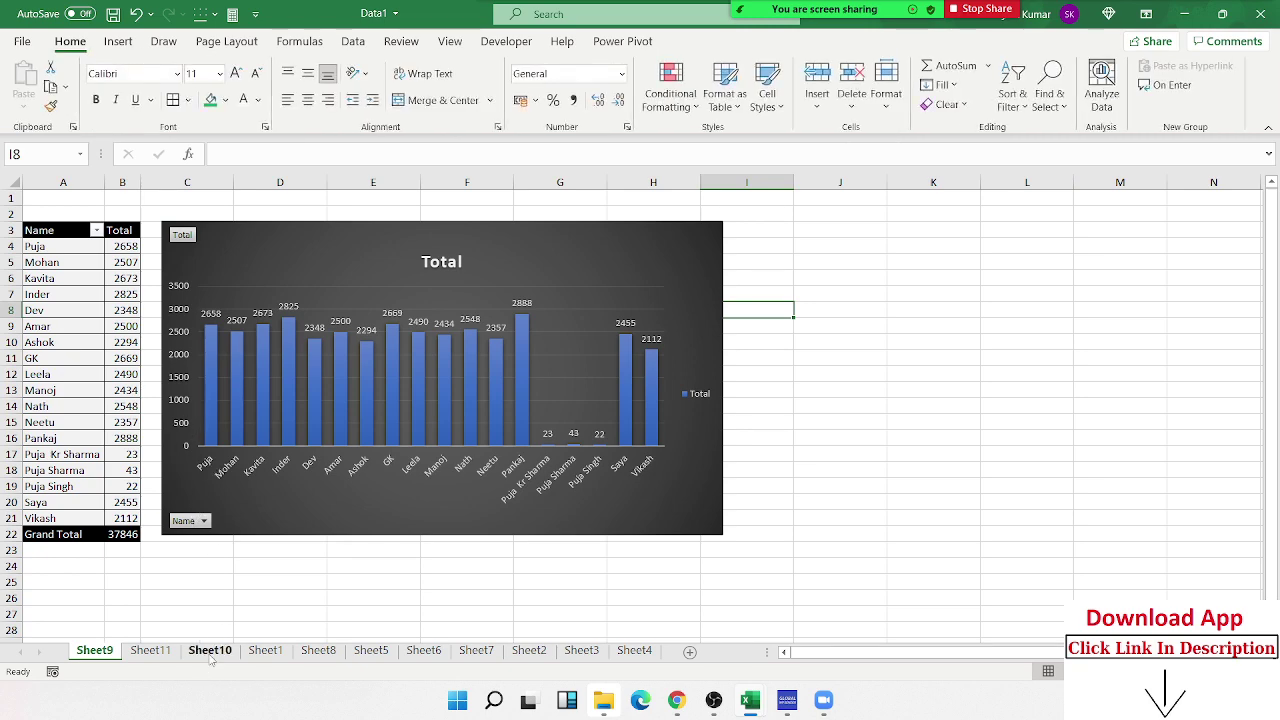
pyautogui.click(202, 454)
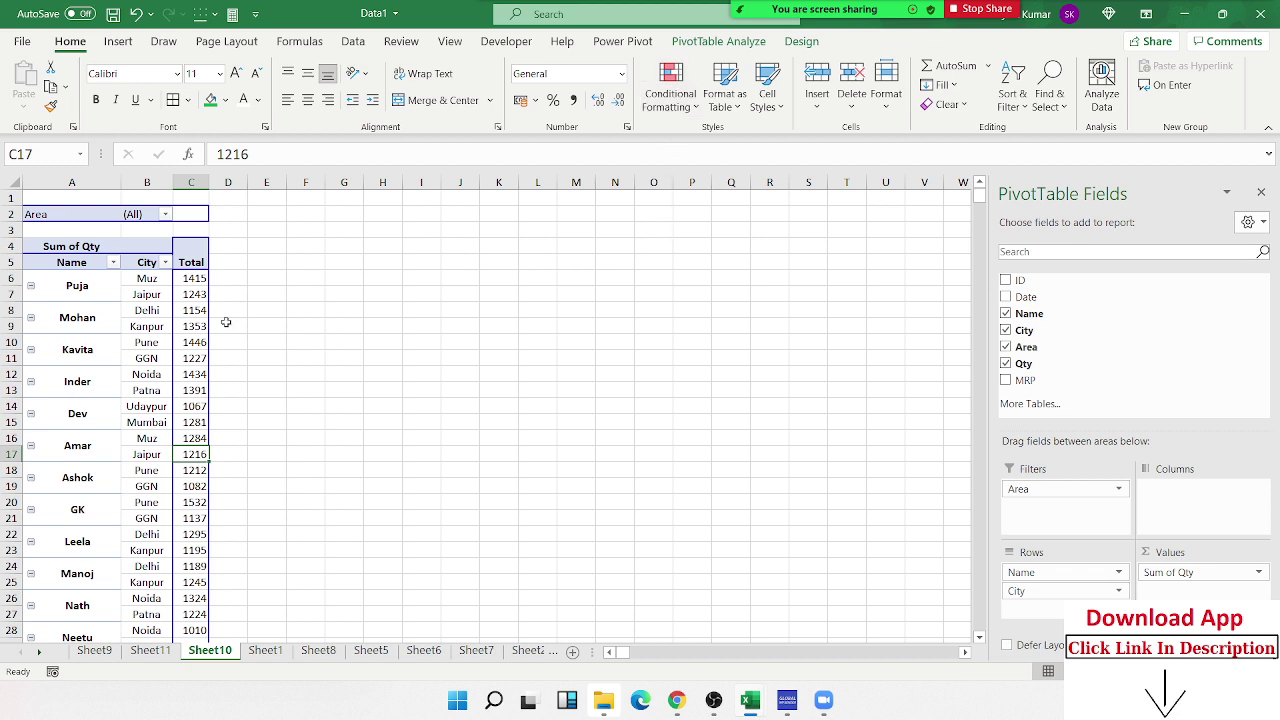
# Uncheck Enable show details on the Data tab of PivotTable Options.
pyautogui.rightClick(132, 342)
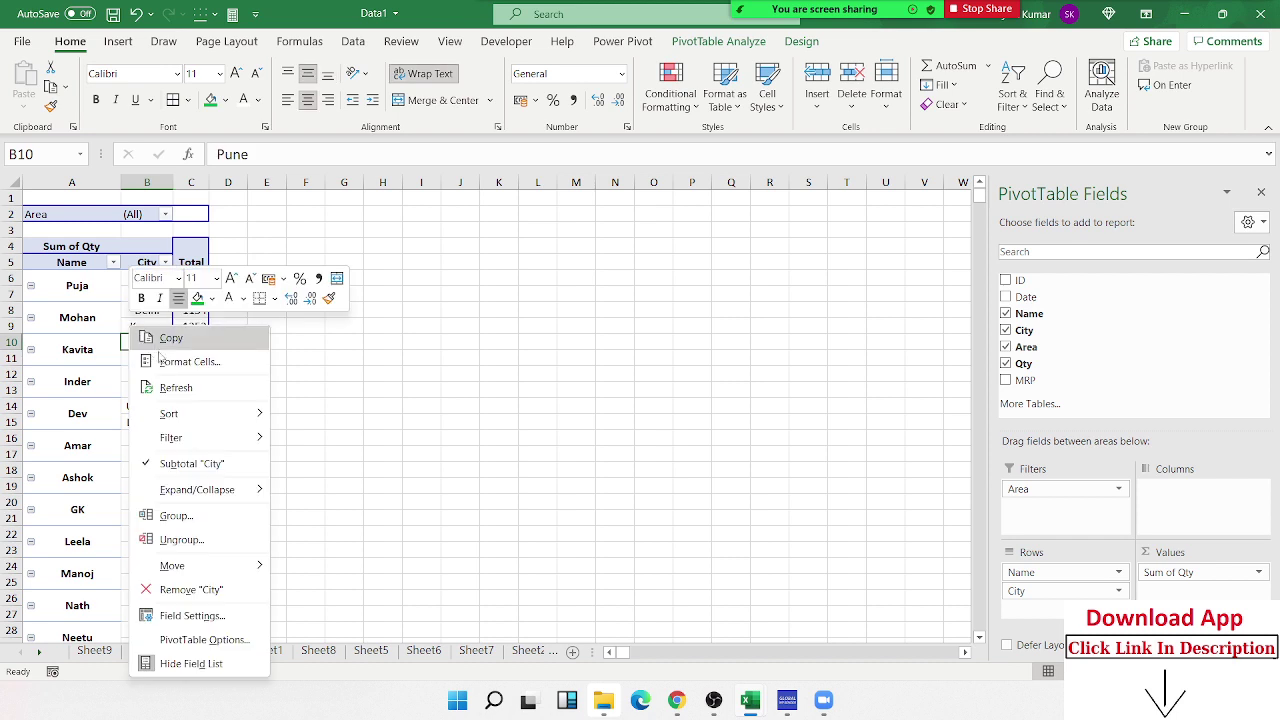
pyautogui.click(235, 640)
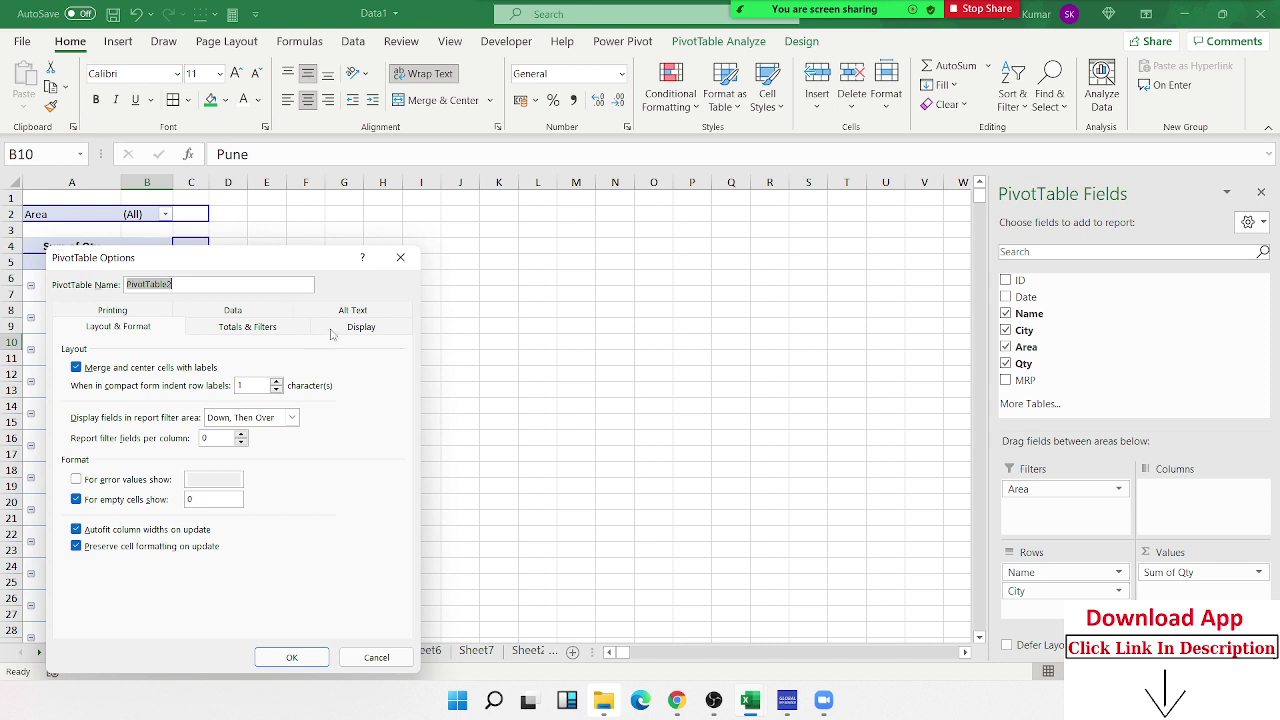
pyautogui.click(262, 314)
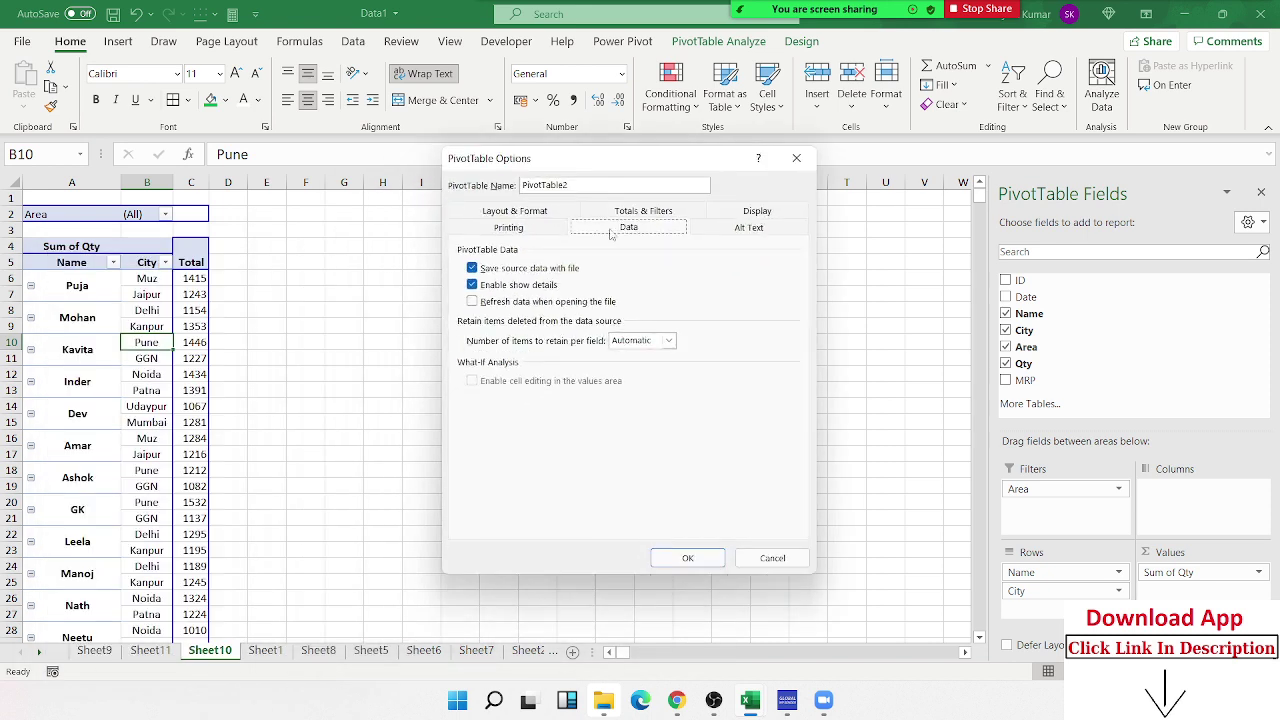
pyautogui.click(534, 291)
pyautogui.click(534, 291)
pyautogui.click(534, 290)
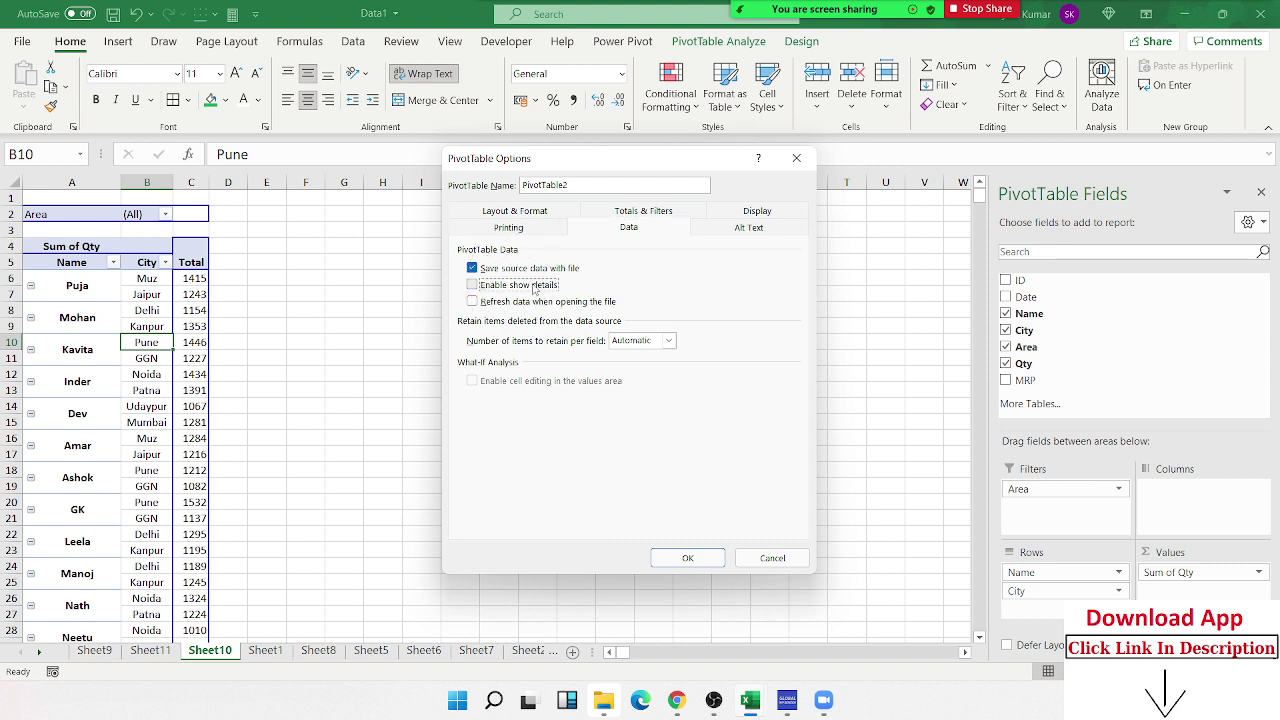
pyautogui.click(688, 558)
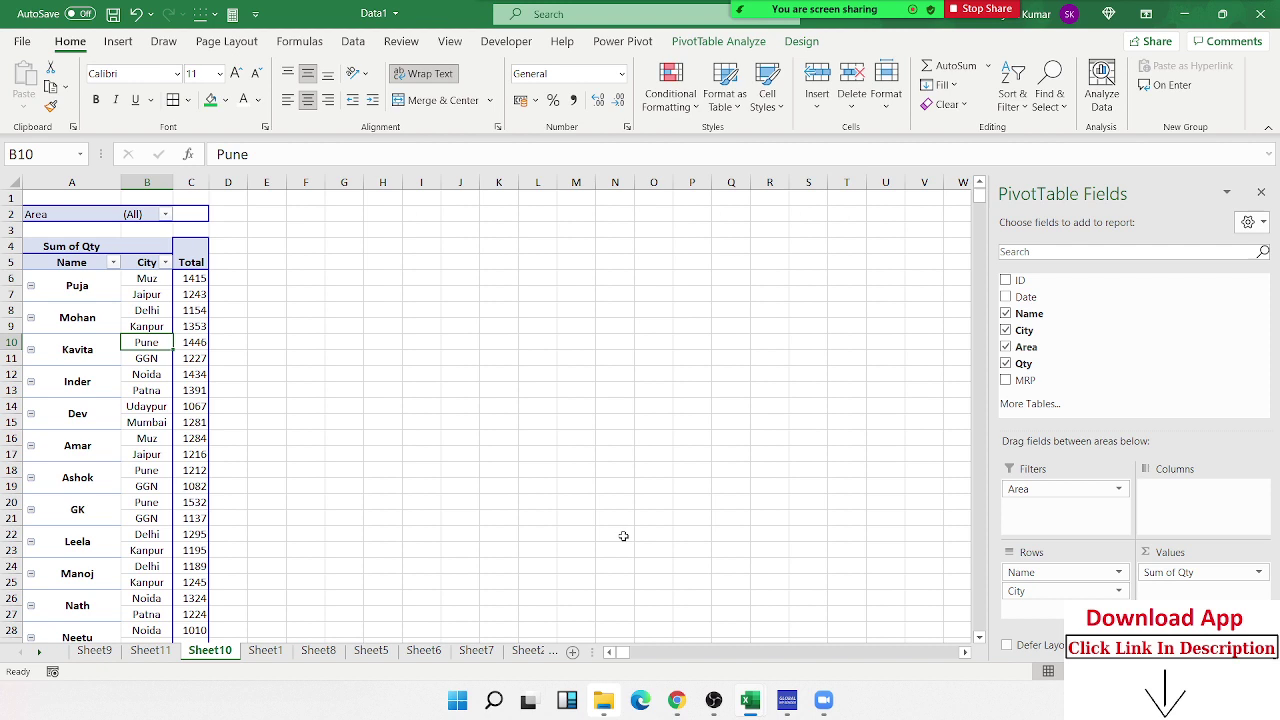
# Double-click a total to confirm it no longer drills down, dismissing the warning.
pyautogui.doubleClick(186, 422)
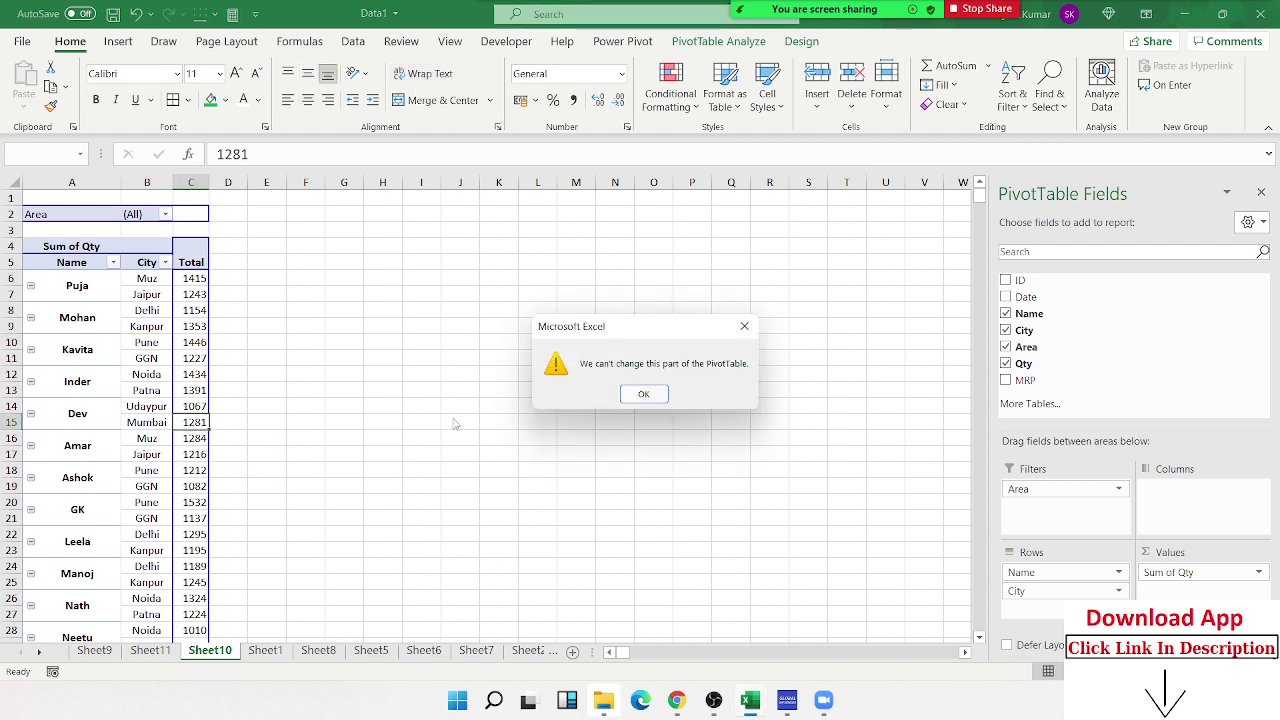
pyautogui.click(640, 393)
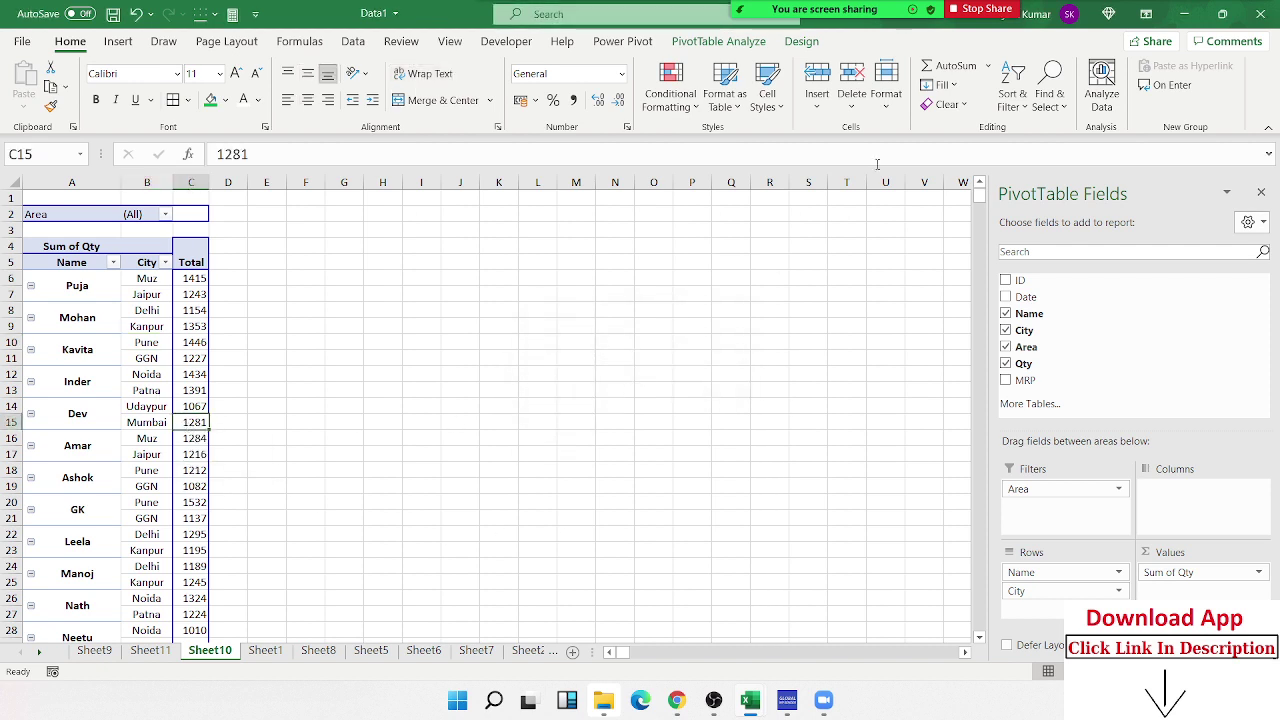
pyautogui.click(738, 12)
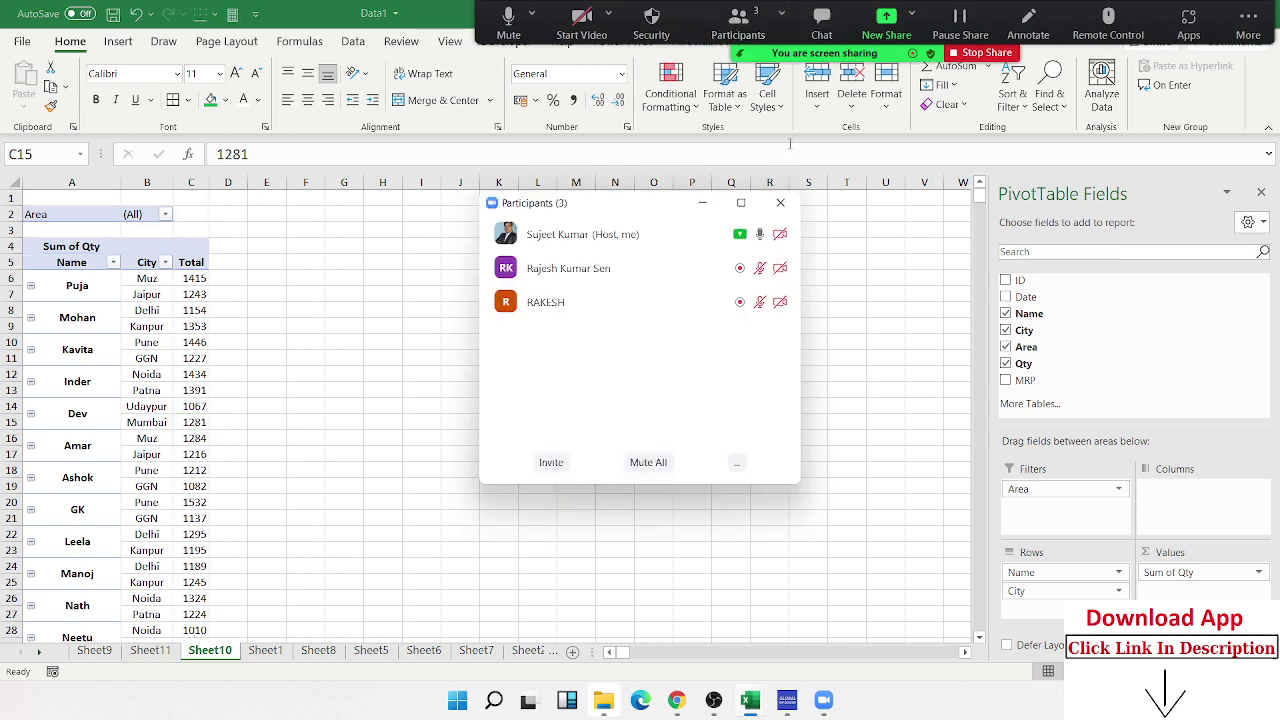